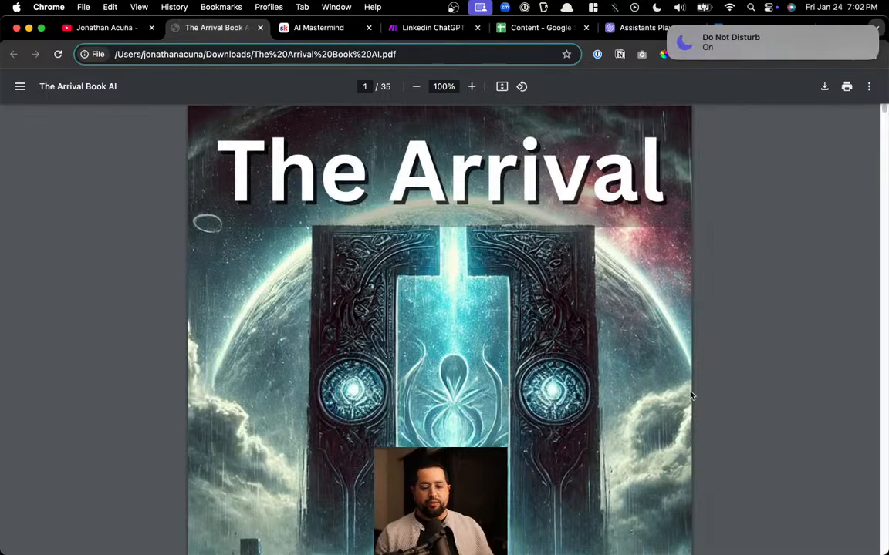
scroll(412, 381, "down", 20)
scroll(413, 381, "up", 20)
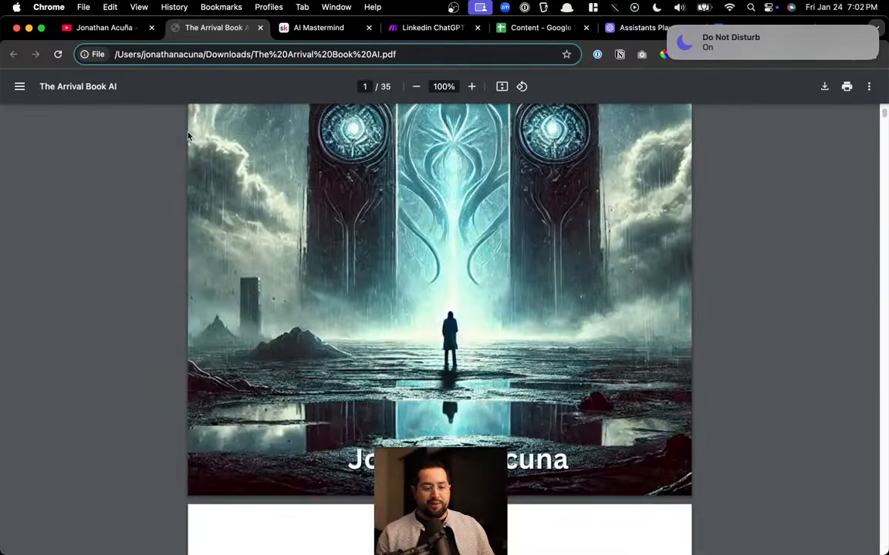
scroll(351, 306, "up", 5)
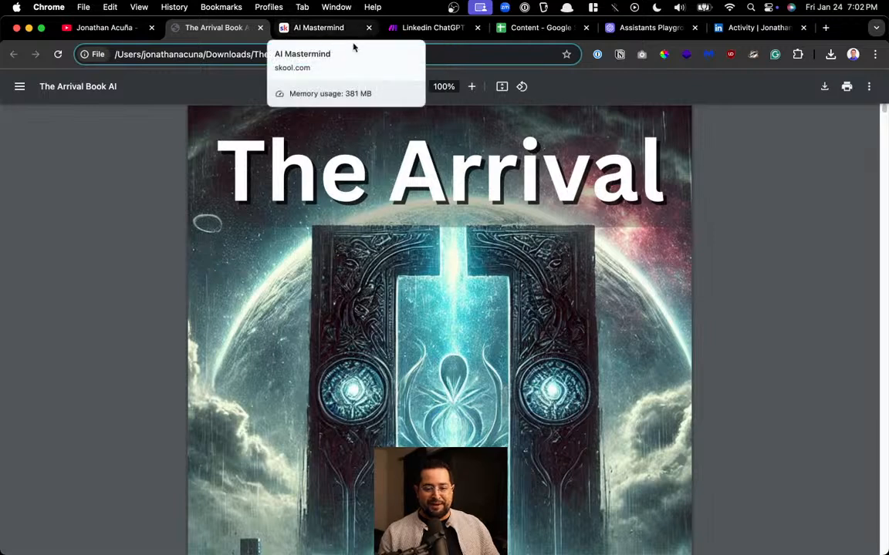
Open the Linkedin ChatGPT Demo scenario in Make and examine its module chain from Google Sheets through to LinkedIn
left_click(424, 29)
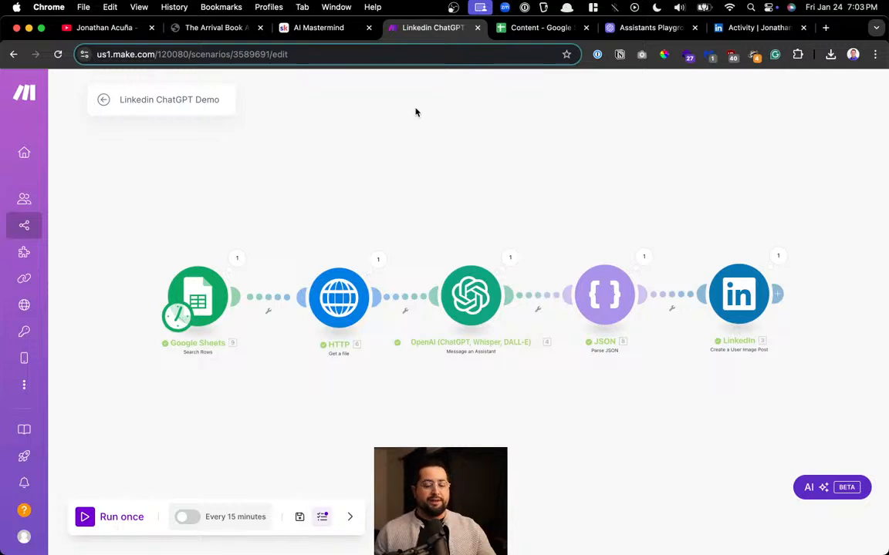
scroll(216, 254, "down", 3)
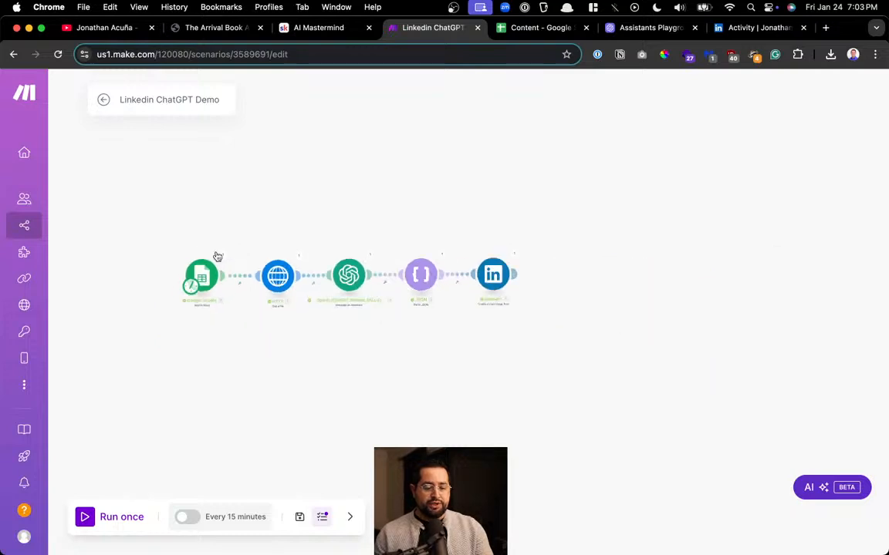
scroll(217, 256, "down", 3)
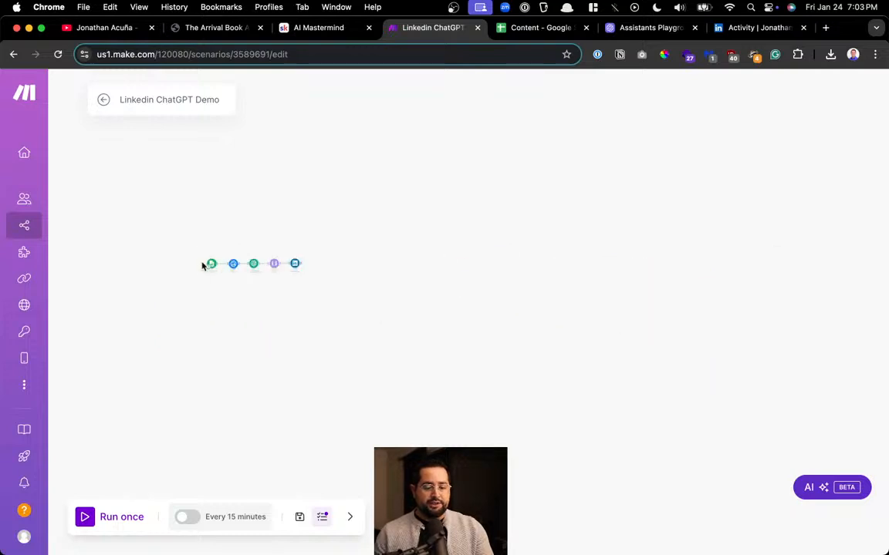
scroll(232, 278, "up", 5)
left_click_drag(191, 267, 443, 388)
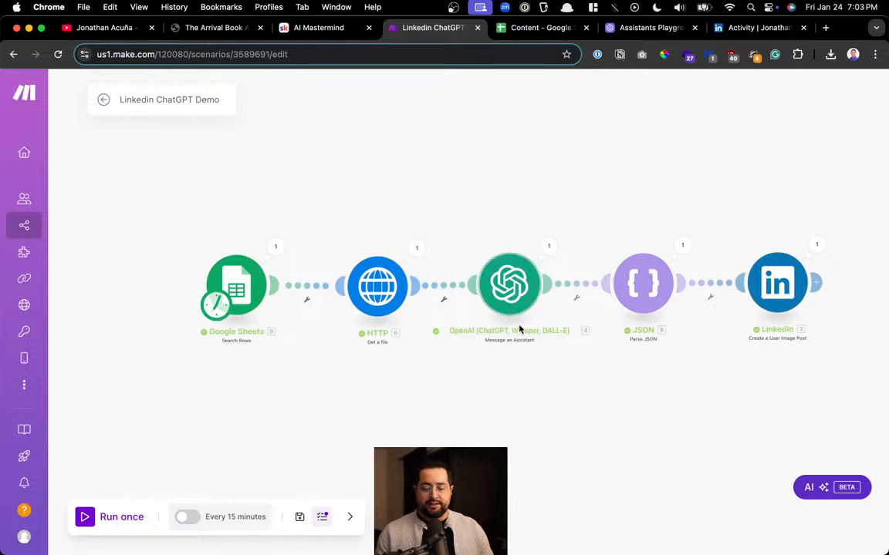
left_click_drag(565, 381, 378, 394)
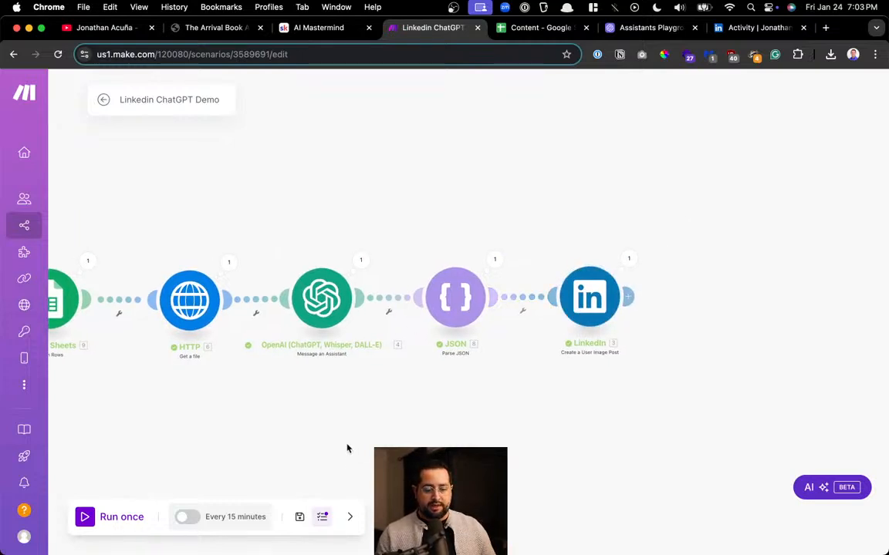
left_click_drag(347, 448, 456, 420)
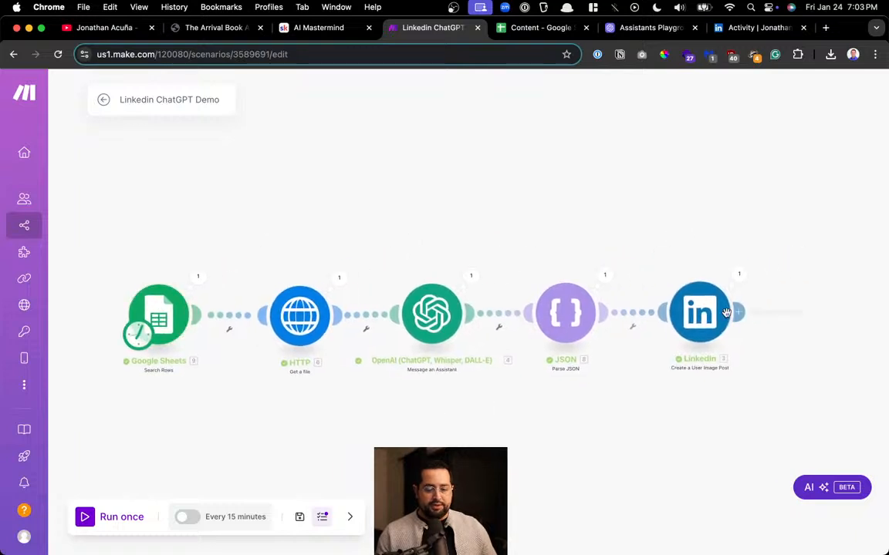
Refresh the LinkedIn activity feed, and run the Linkedin ChatGPT Demo scenario once in Make
left_click(755, 28)
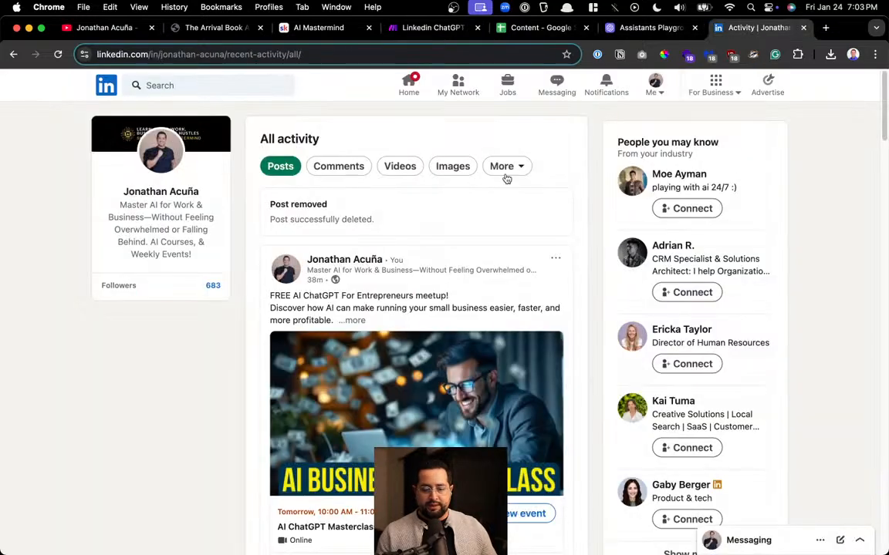
left_click(58, 55)
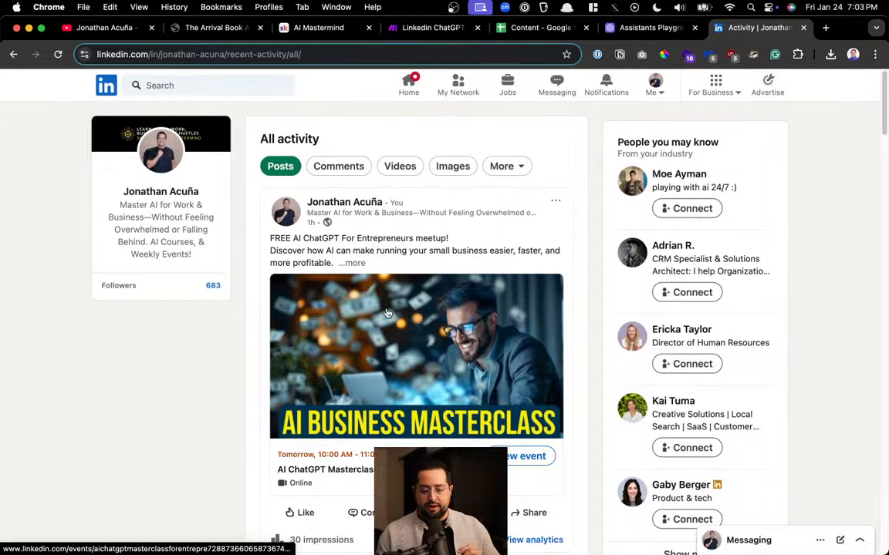
left_click(436, 28)
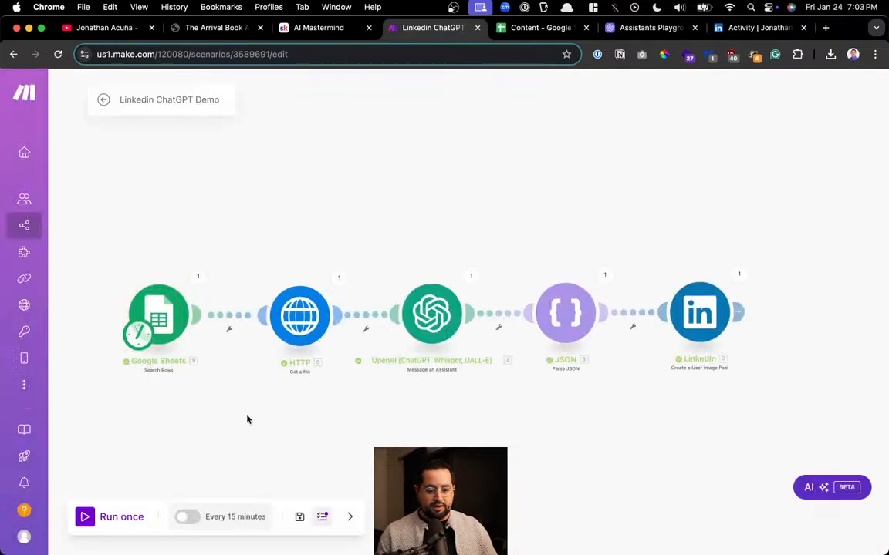
left_click(110, 520)
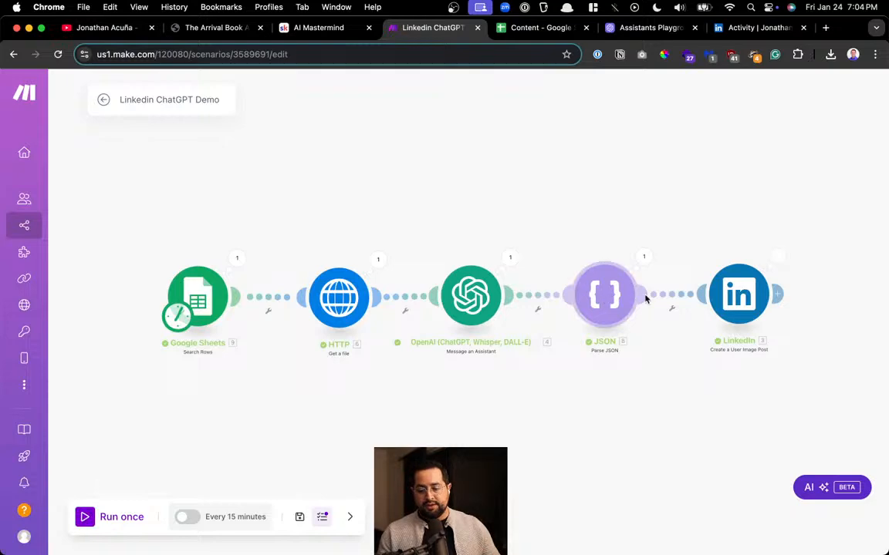
Reload the LinkedIn activity feed and examine the newest post's full text and enlarged image
left_click(734, 33)
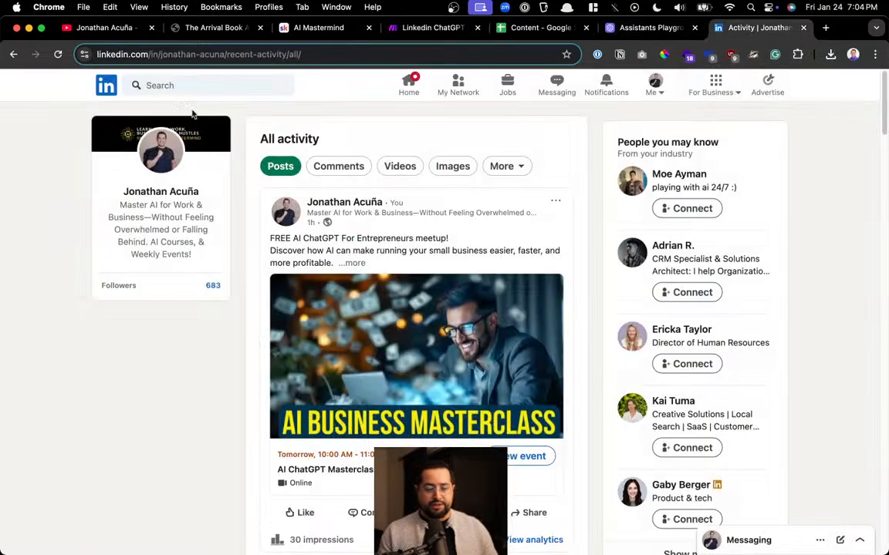
left_click(60, 55)
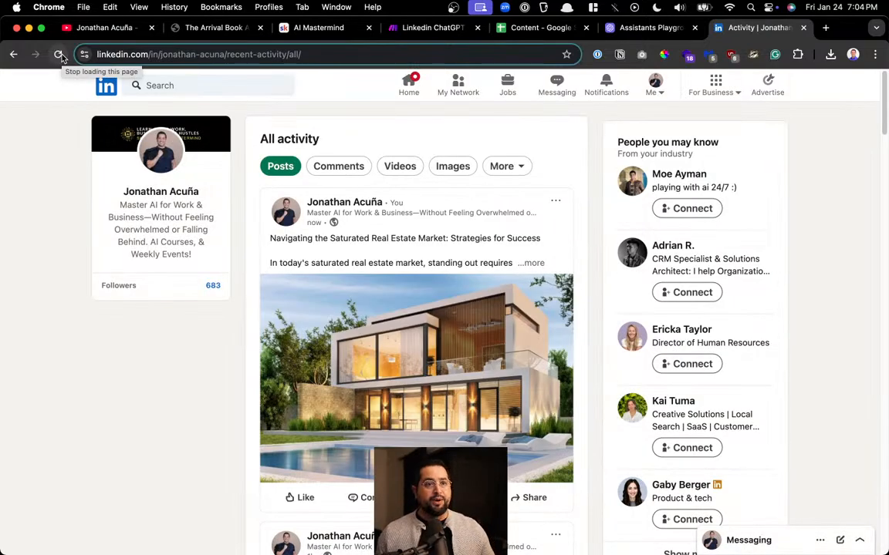
left_click(532, 263)
scroll(286, 239, "up", 5)
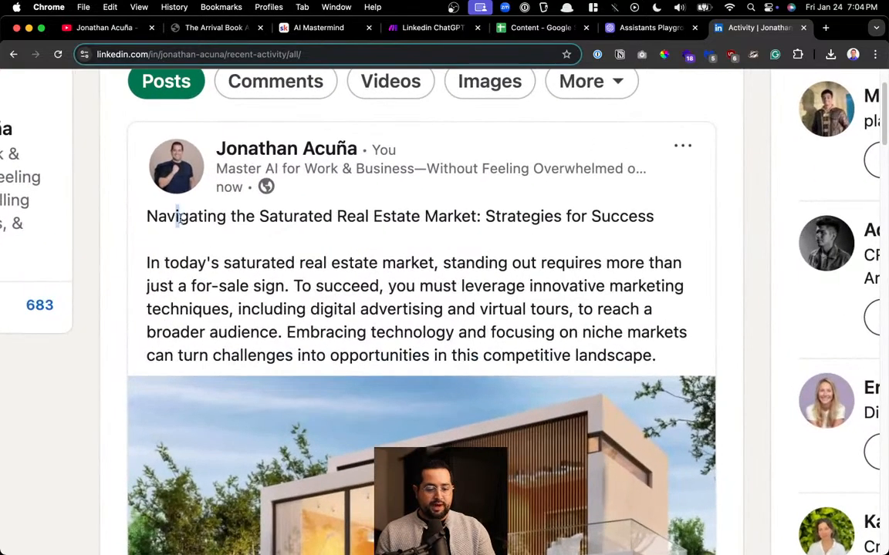
left_click_drag(178, 217, 323, 216)
left_click_drag(149, 285, 418, 340)
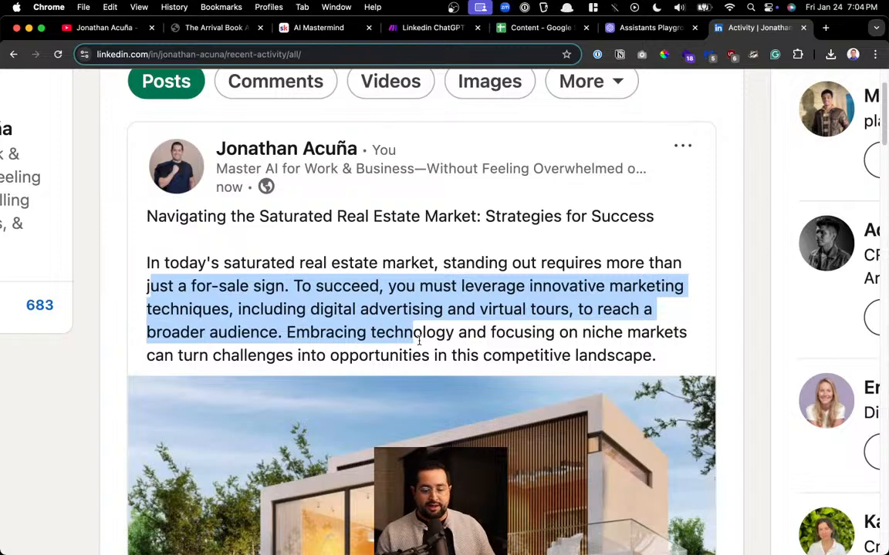
left_click(357, 389)
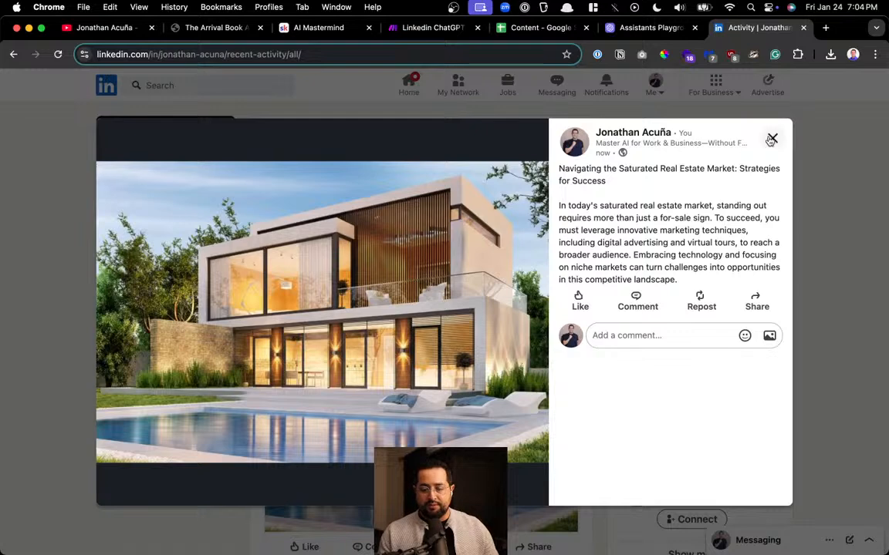
left_click(770, 139)
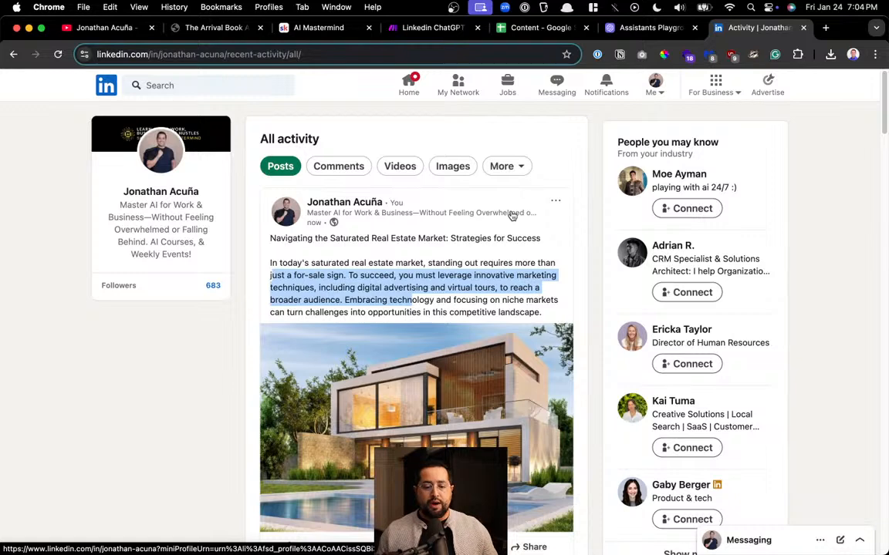
In Make, unlink Google Sheets from the HTTP module and move the HTTP, OpenAI, JSON and LinkedIn modules above it
left_click(452, 28)
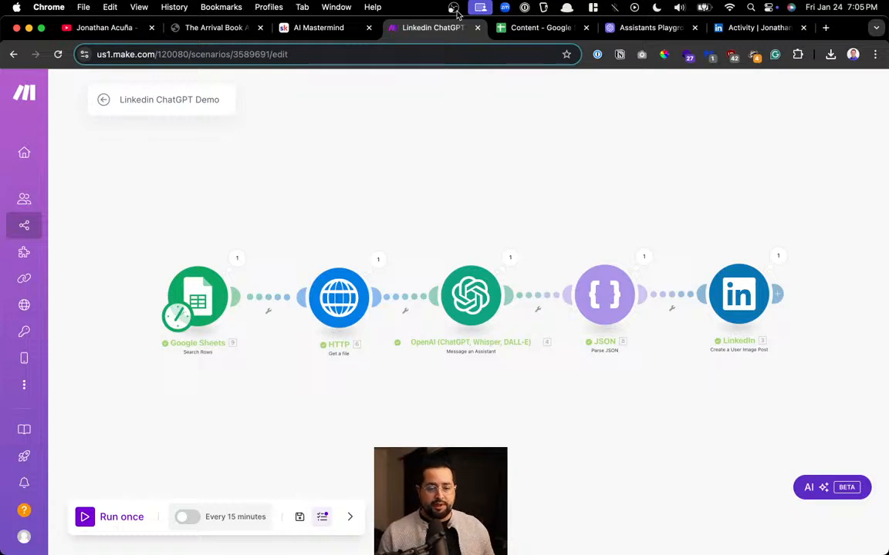
right_click(438, 31)
left_click(479, 119)
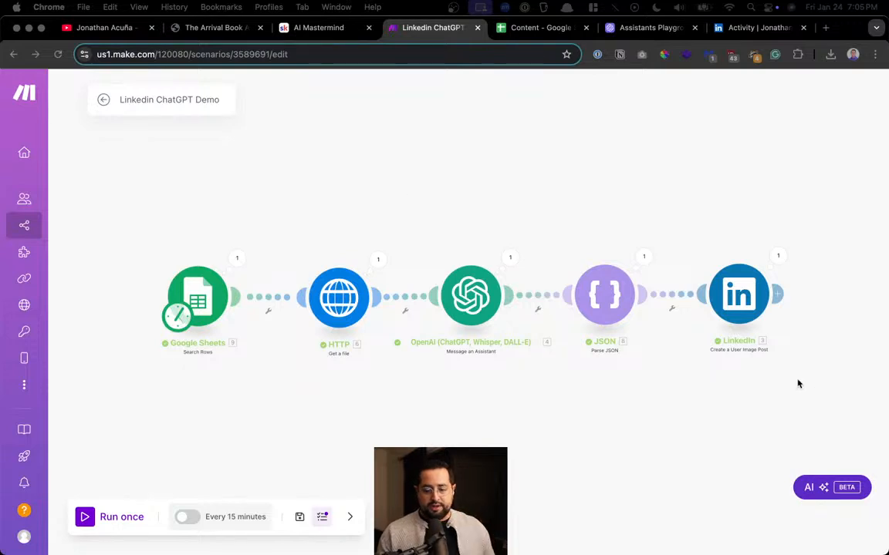
left_click(270, 306)
left_click(324, 332)
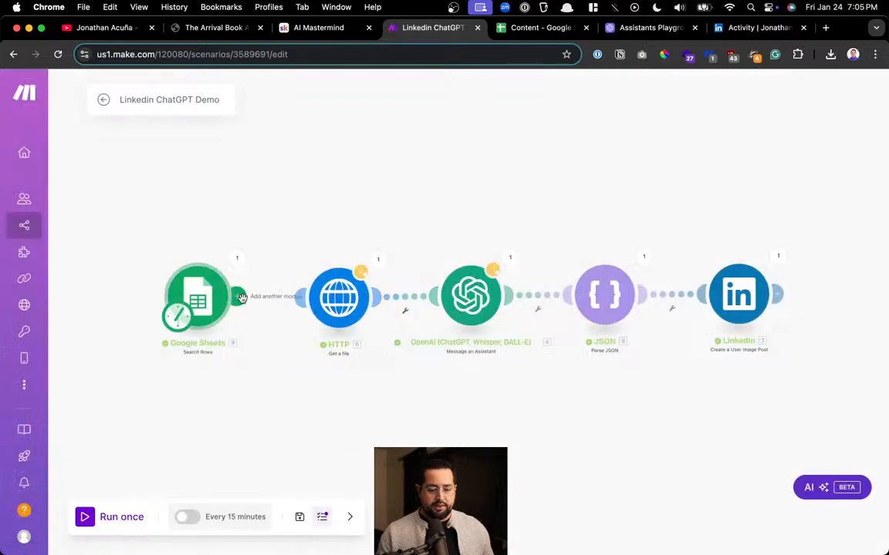
left_click_drag(338, 297, 310, 139)
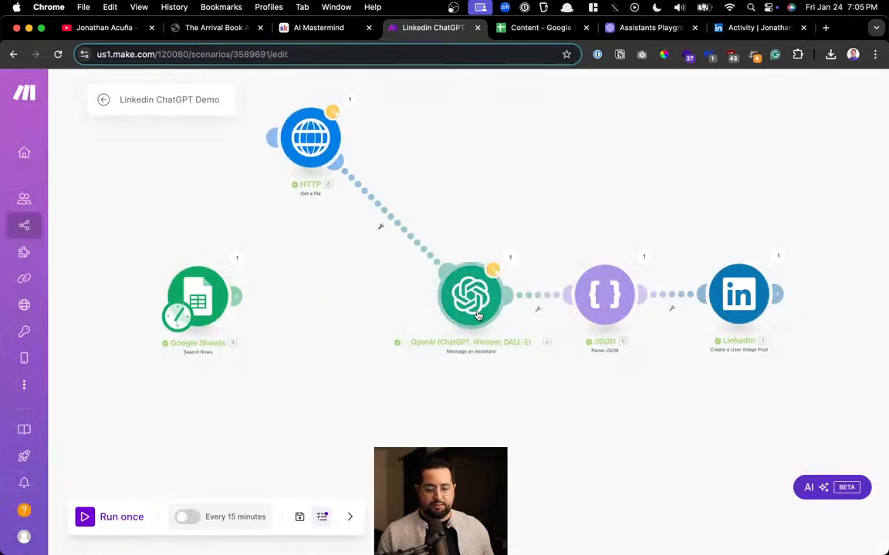
left_click_drag(477, 316, 452, 157)
left_click_drag(618, 299, 608, 144)
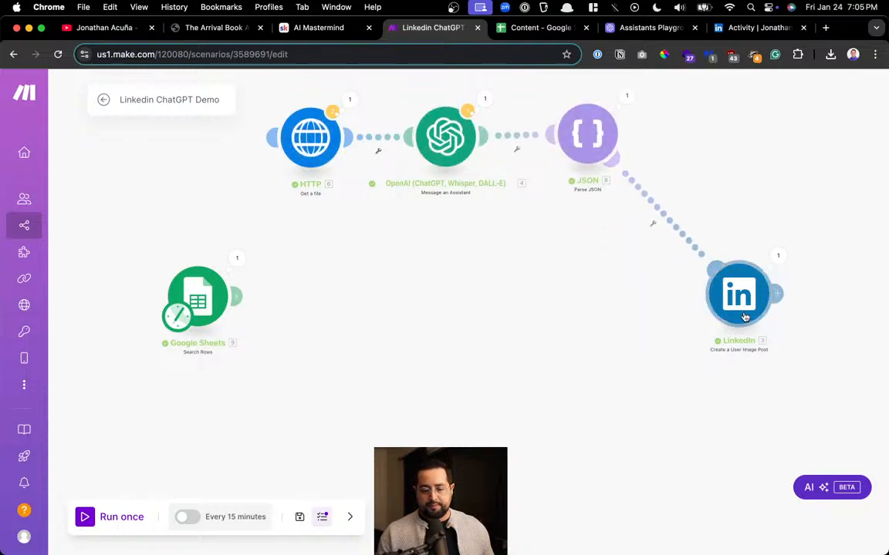
left_click_drag(745, 316, 714, 161)
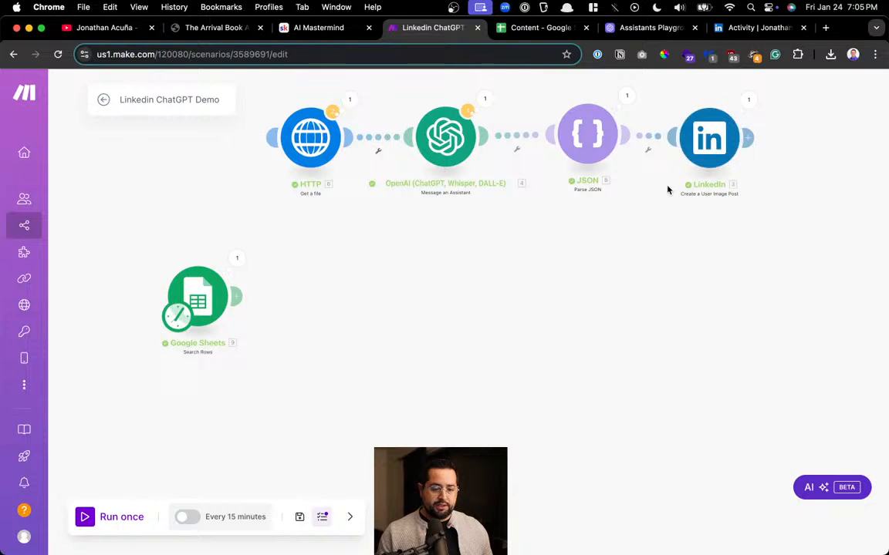
Open the Make Team page in a separate browser tab and close the Linkedin ChatGPT Demo scenario's tab
mouse_move(31, 146)
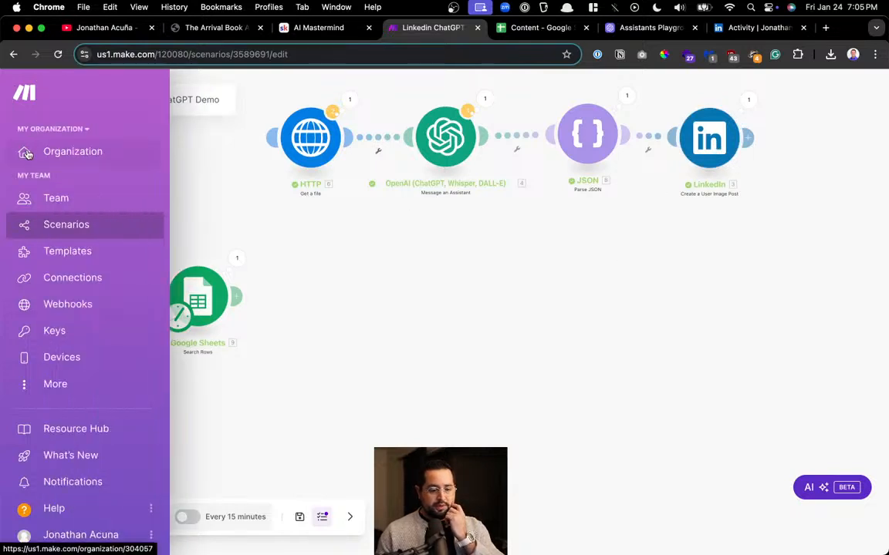
left_click(61, 205, "super")
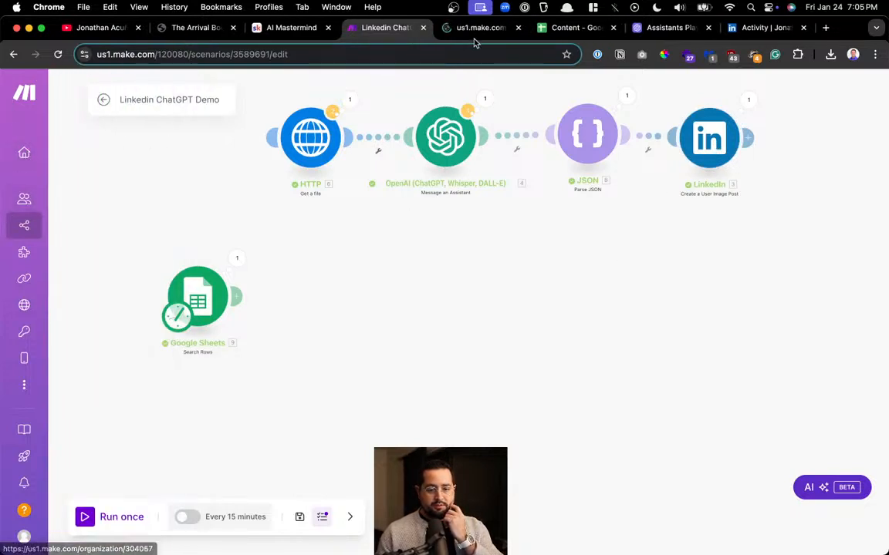
left_click(467, 28)
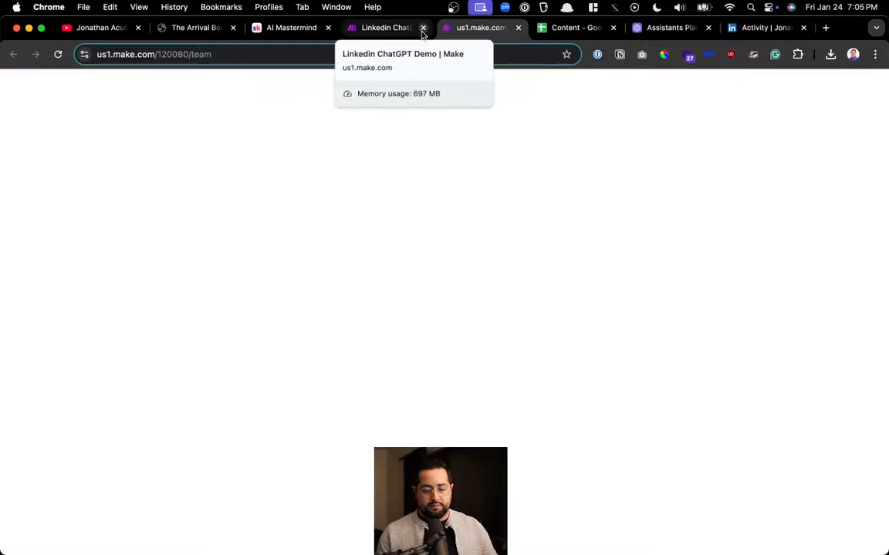
left_click(423, 28)
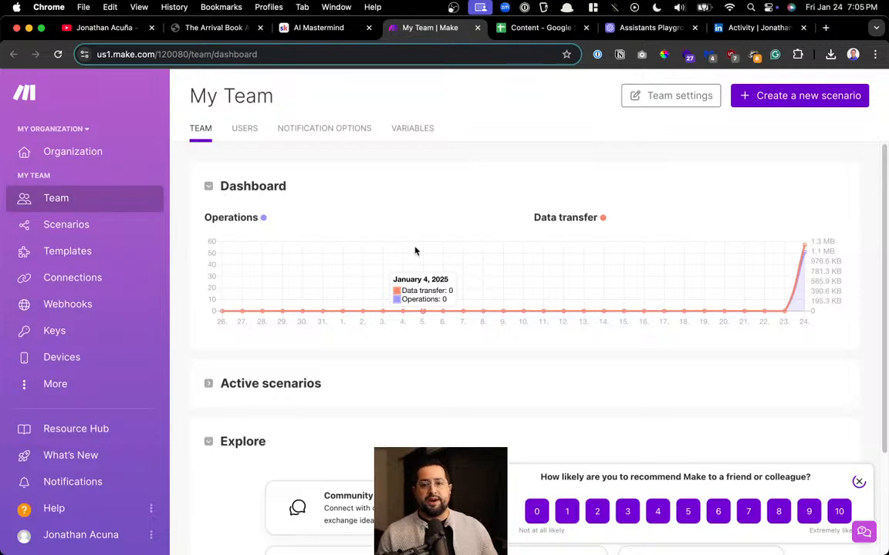
Glance at the OpenAI Assistants playground, and create a new scenario from Make's list of all scenarios
left_click(631, 29)
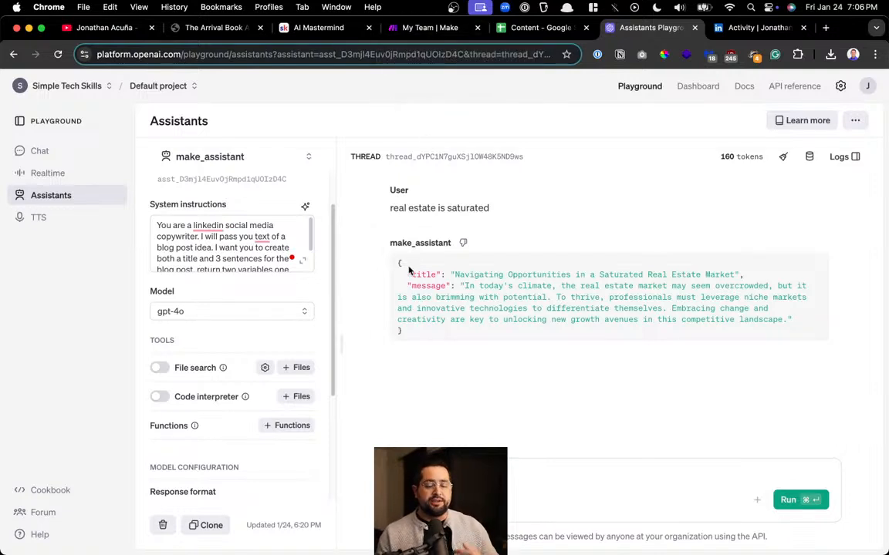
left_click(440, 28)
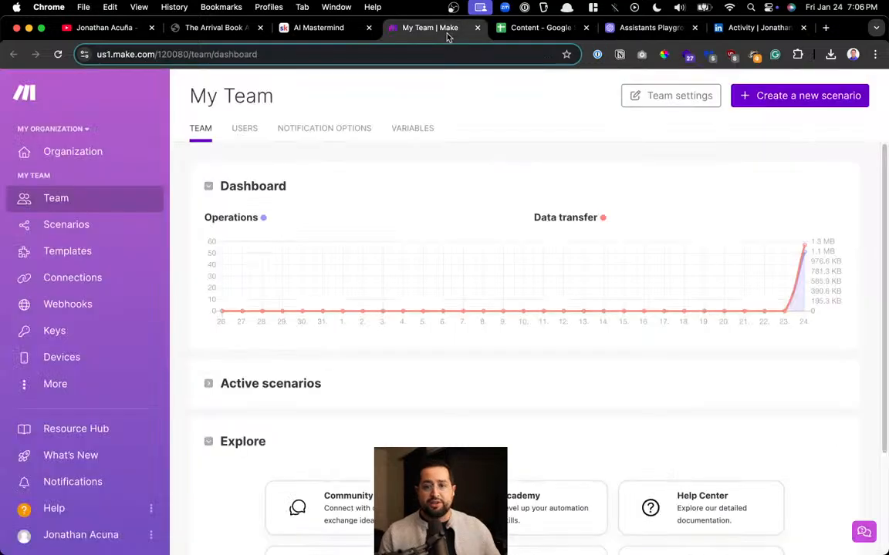
left_click(80, 226)
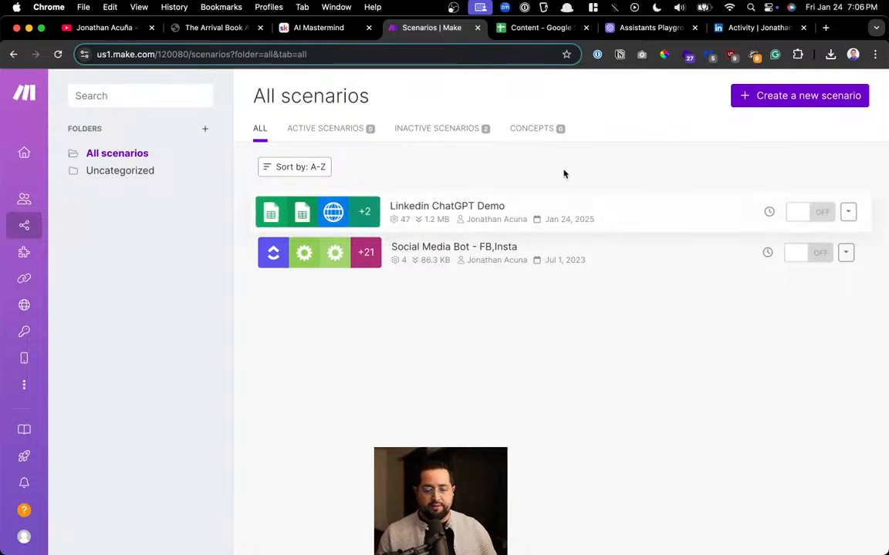
mouse_move(33, 226)
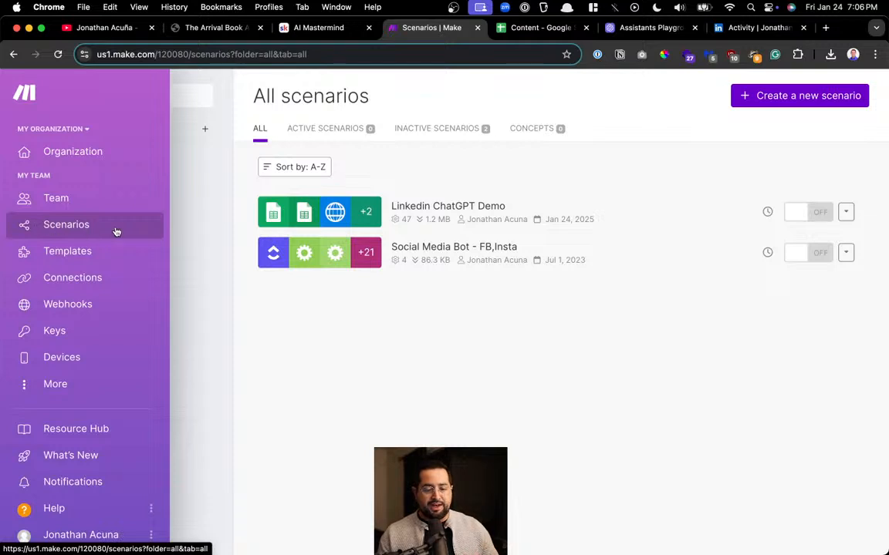
left_click(806, 102)
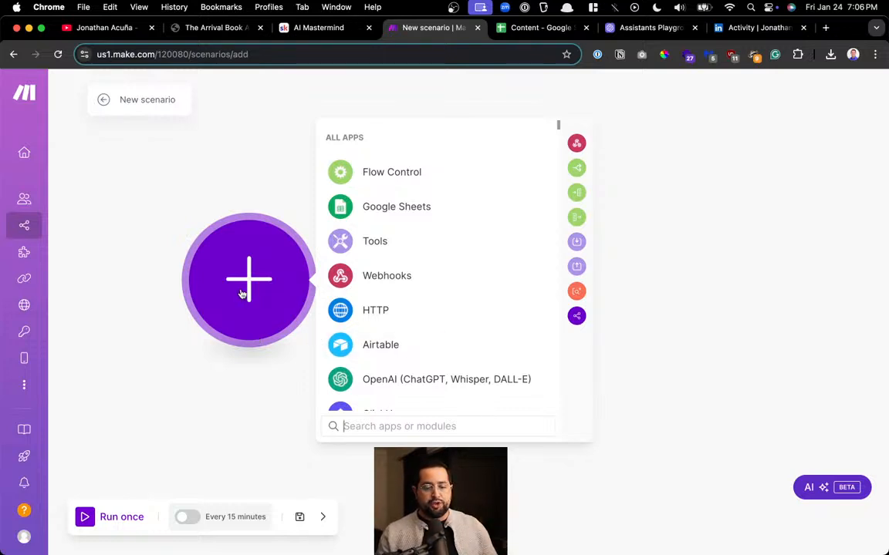
Glance at the Content spreadsheet, and find Airtable's website through a web search in a separate browser tab to skim its homepage
left_click(539, 29)
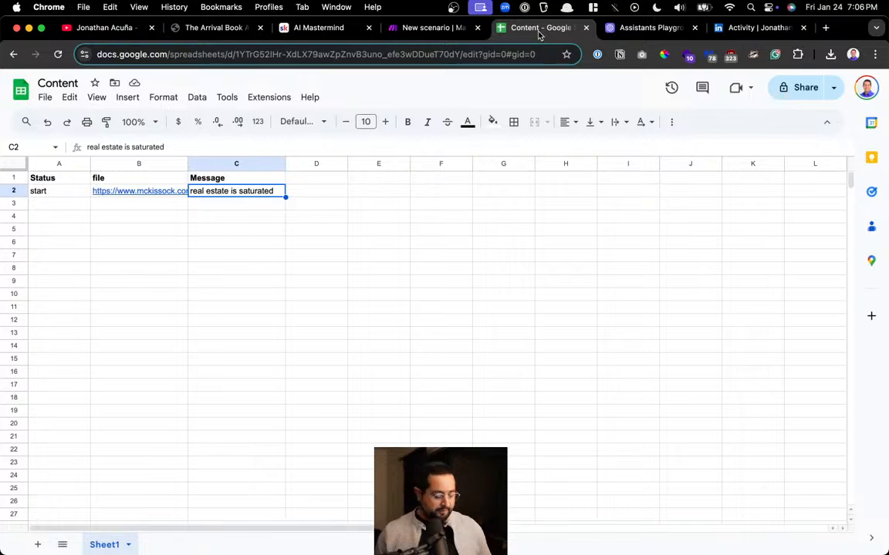
key("super+t")
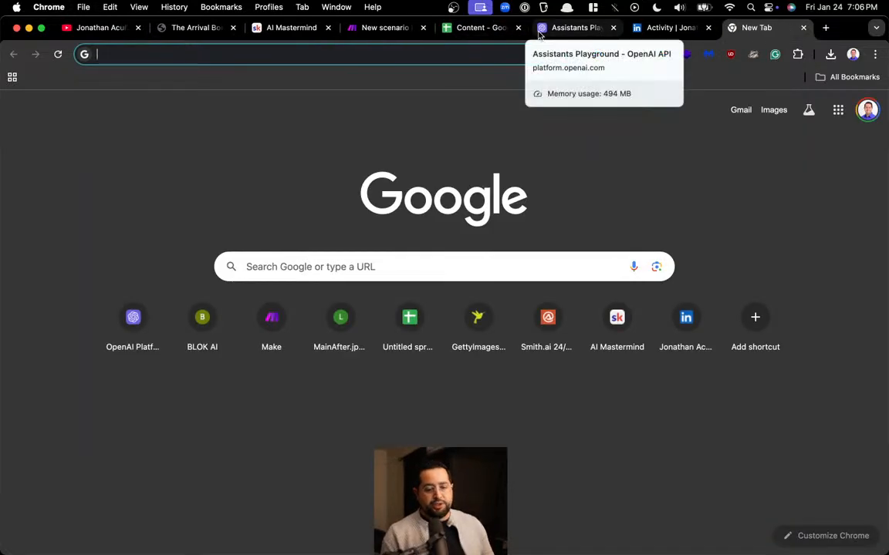
type("air")
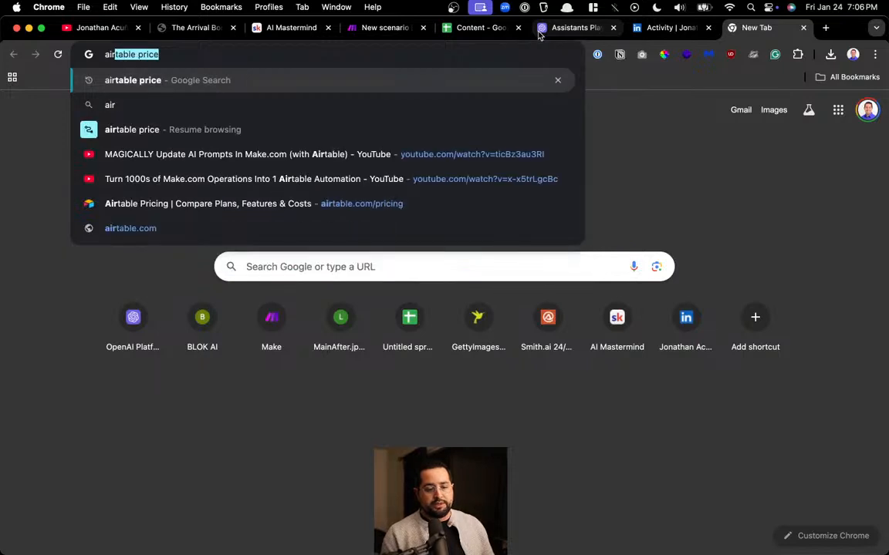
type("table")
key("Delete")
key("Return")
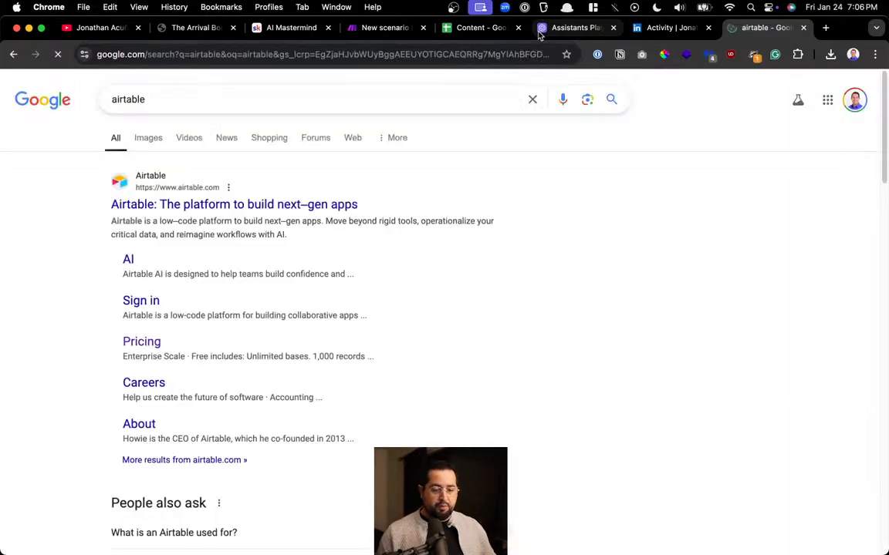
left_click(317, 204)
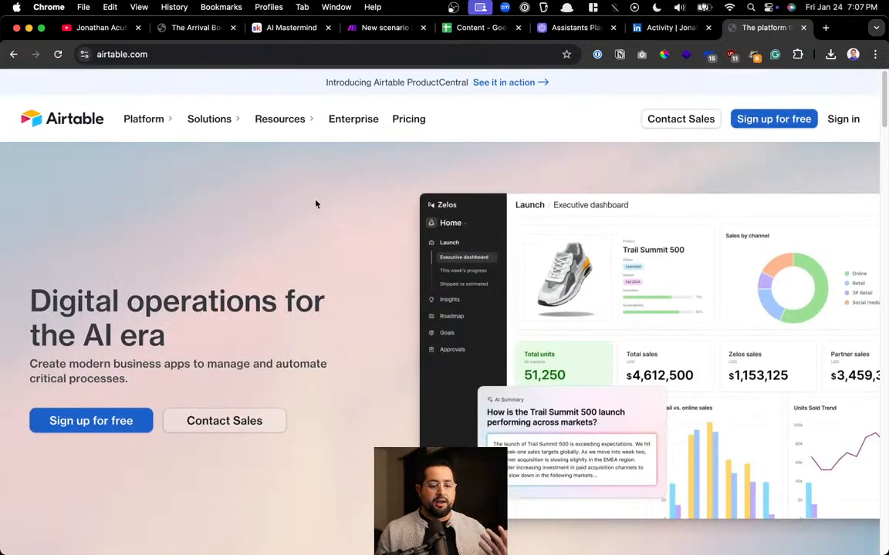
scroll(496, 282, "down", 10)
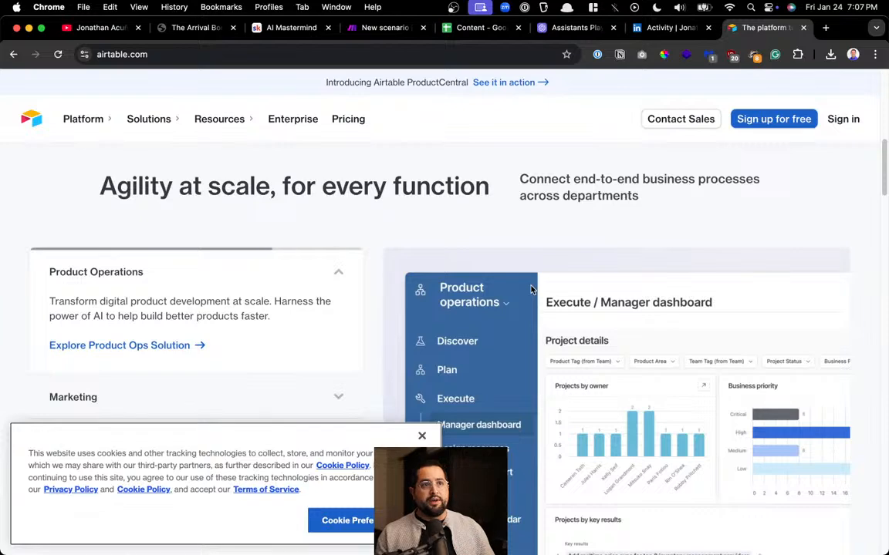
scroll(452, 263, "up", 10)
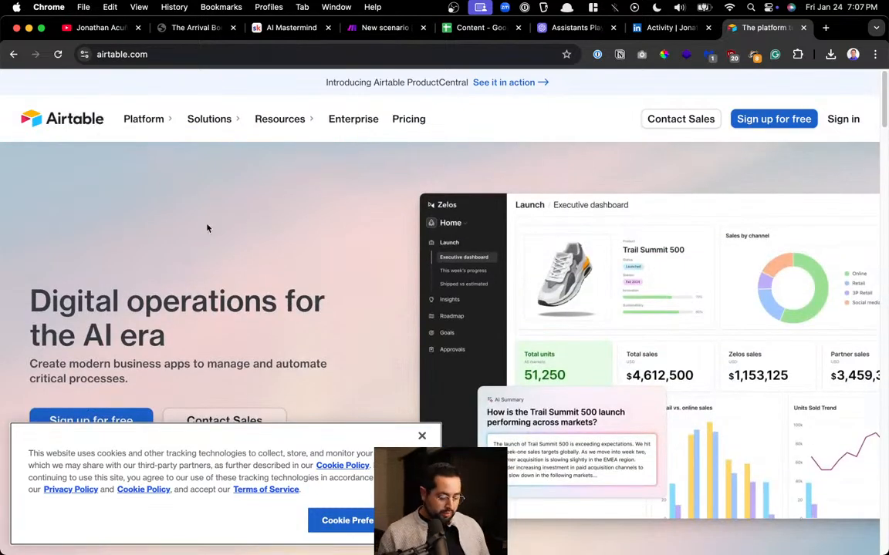
Search the web for clickup in the same browser tab and skim the ClickUp homepage
key("cmd+l")
type("clickup")
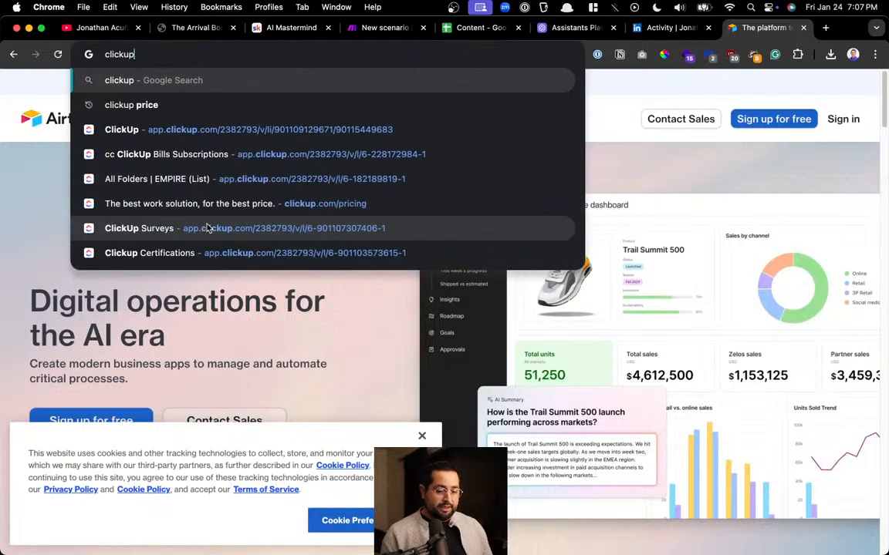
key("Return")
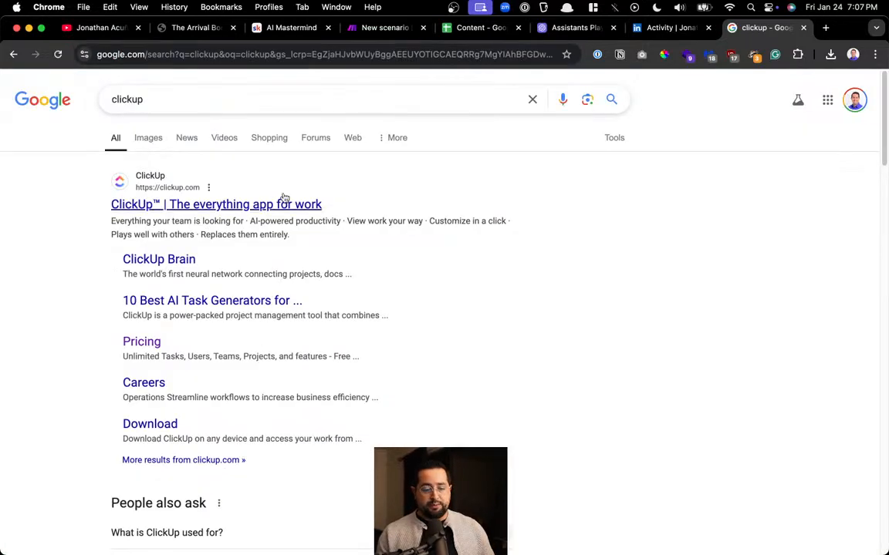
left_click(283, 202)
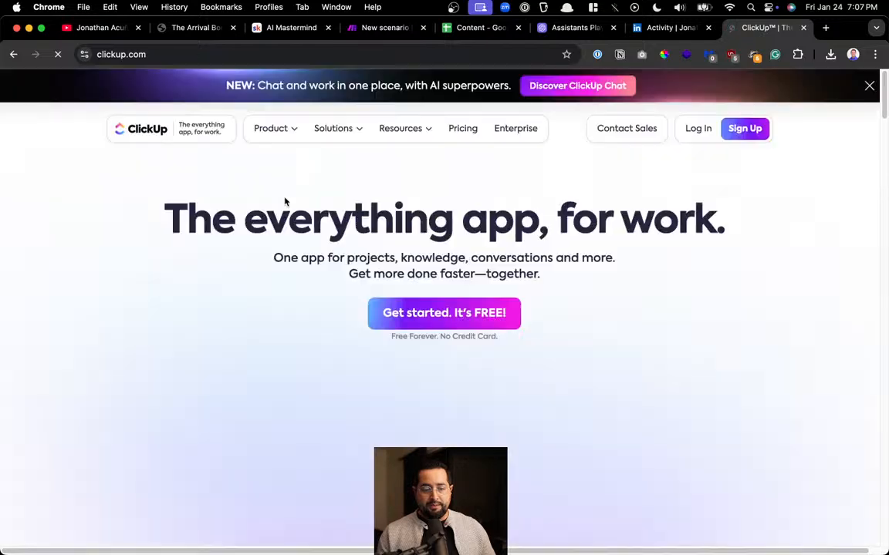
scroll(340, 266, "down", 3)
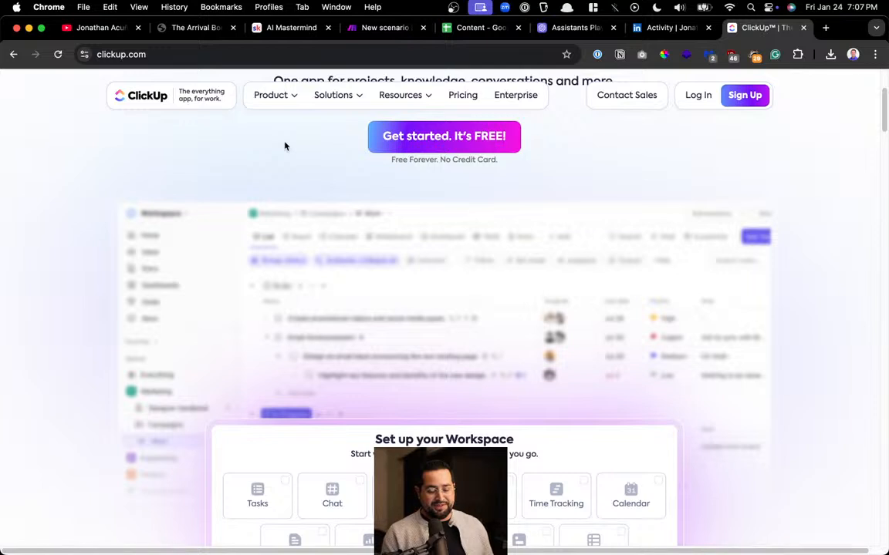
key("alt+space")
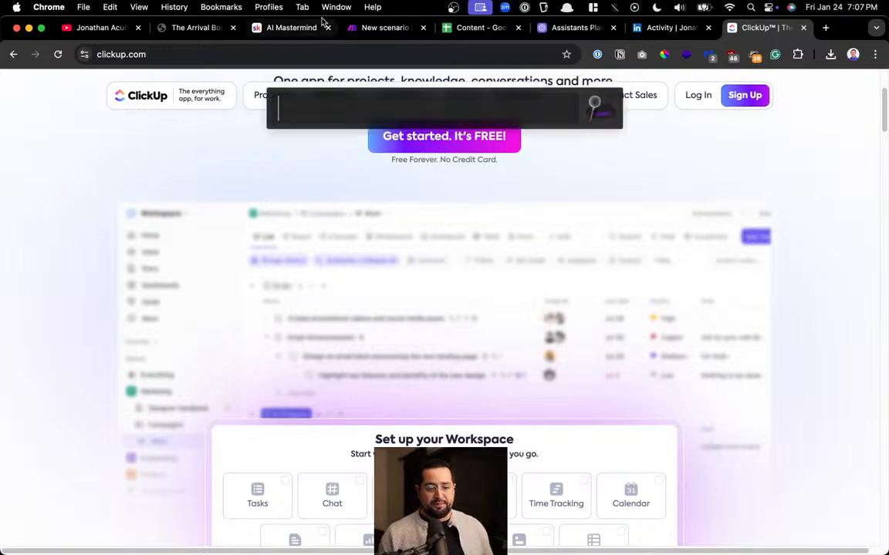
Open Make's scenario list in a separate browser tab and open the Social Media Bot - FB,Insta scenario
left_click(380, 28)
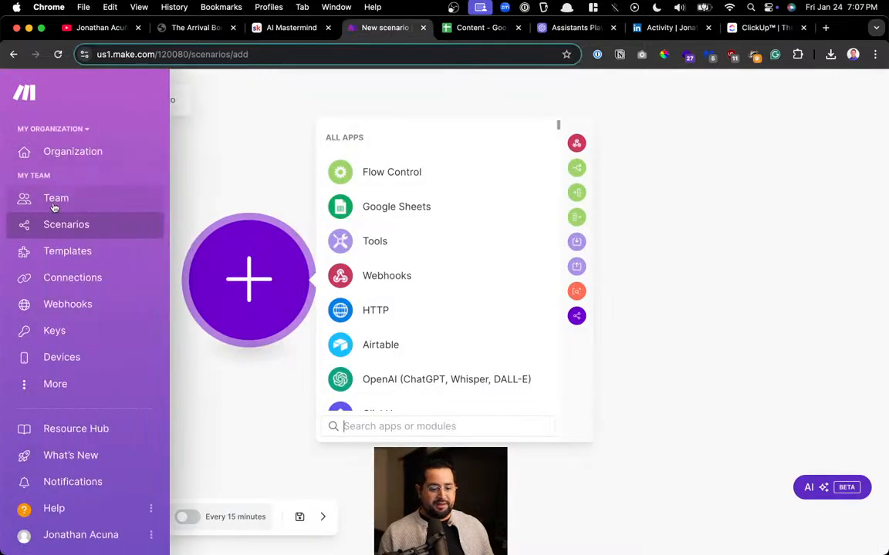
left_click(54, 198, "super")
left_click_drag(409, 30, 359, 35)
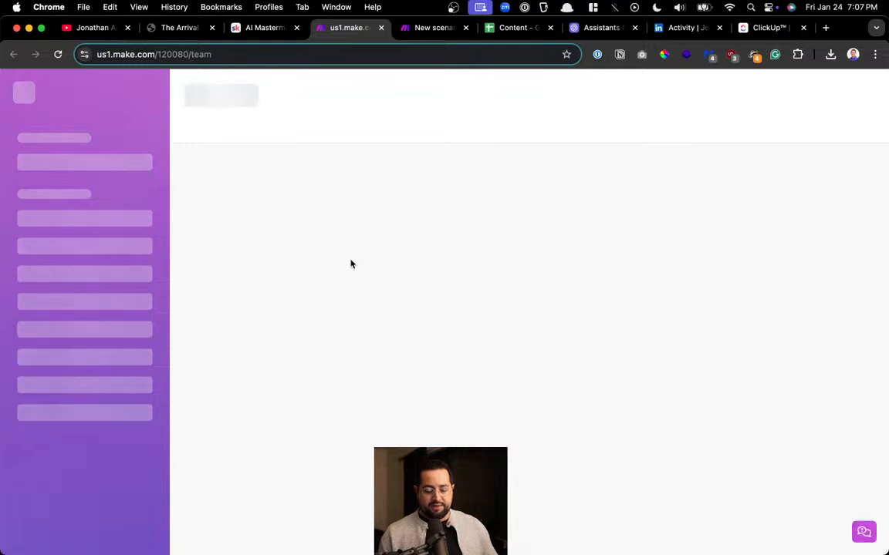
left_click(43, 224)
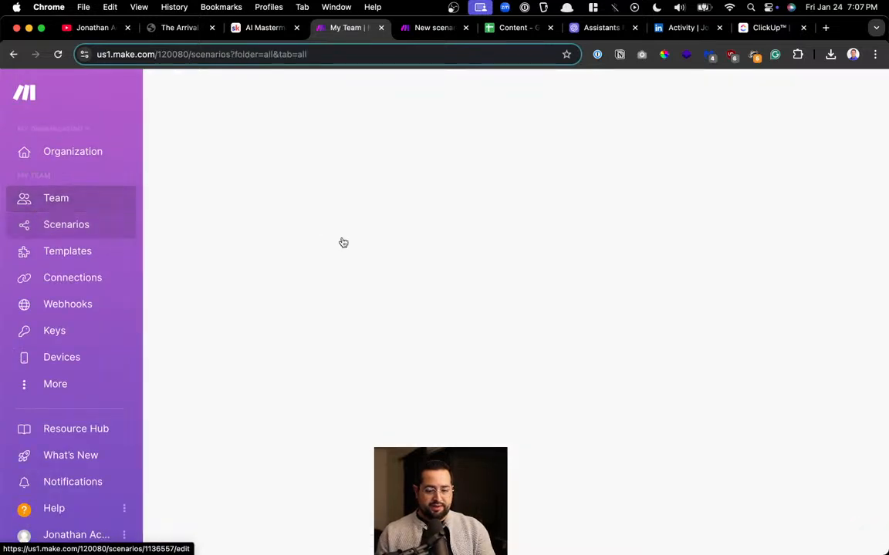
scroll(585, 271, "up", 5)
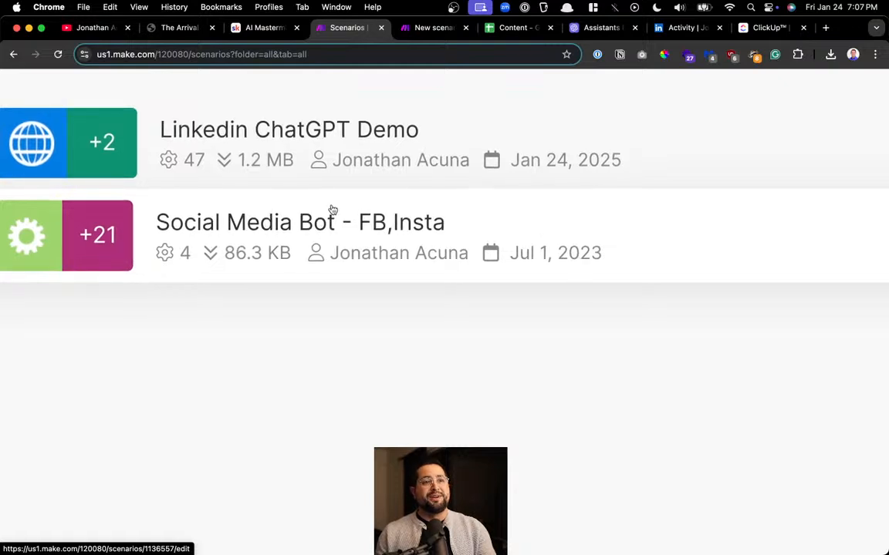
scroll(388, 228, "down", 5)
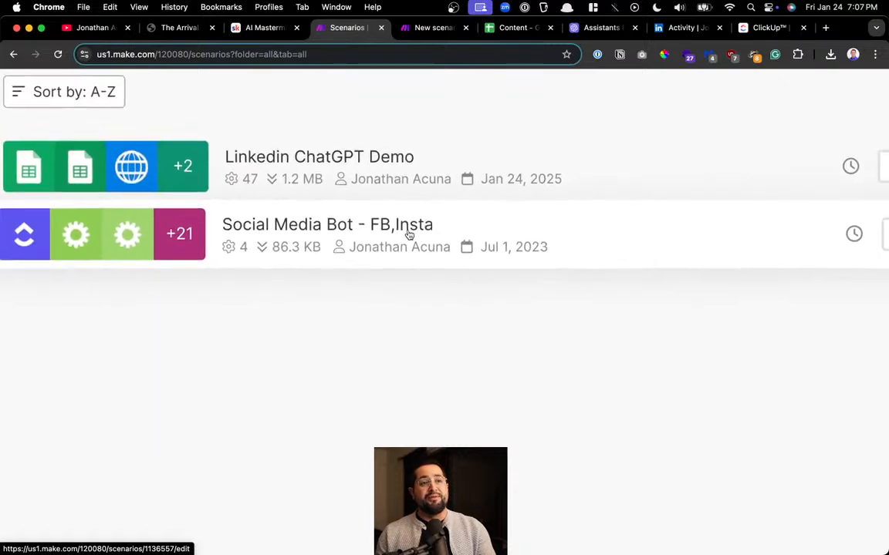
left_click(397, 246)
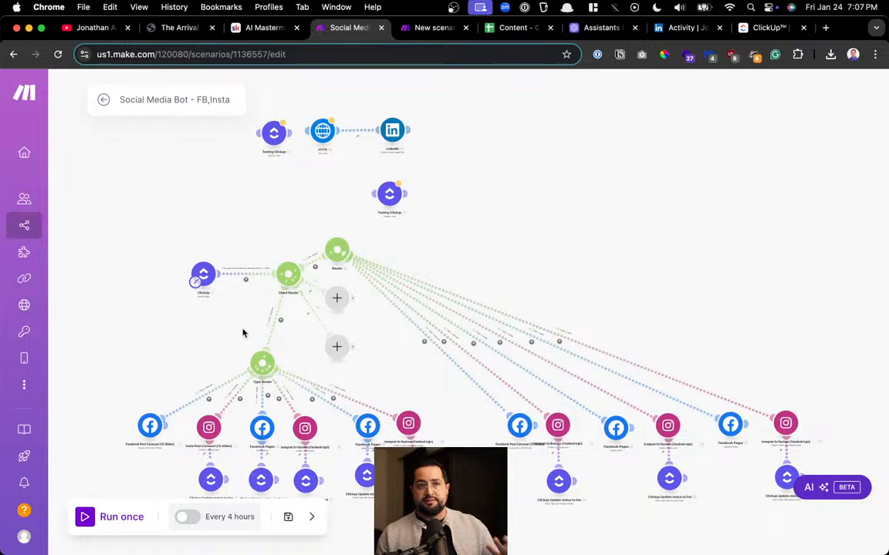
Examine the ClickUp List All Tasks trigger and the due-date filter that leads to the Client Router
scroll(216, 367, "up", 8)
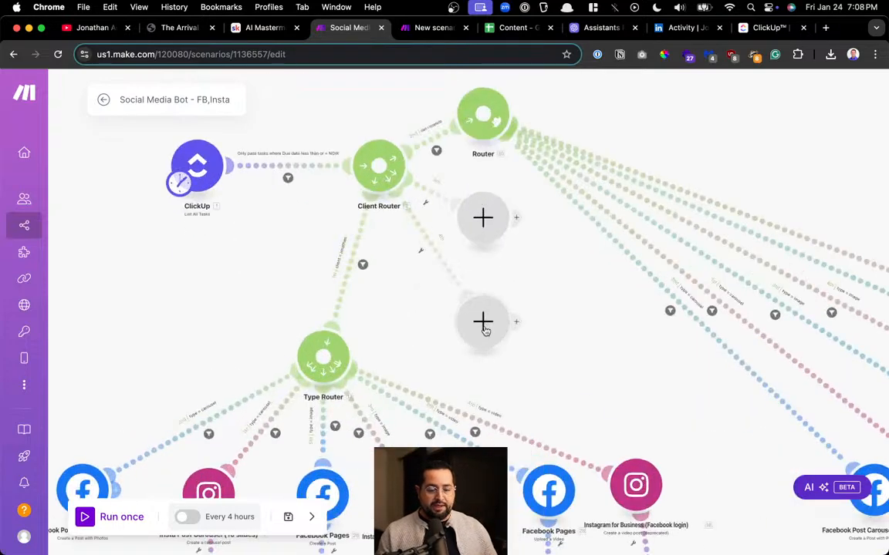
left_click_drag(484, 330, 535, 290)
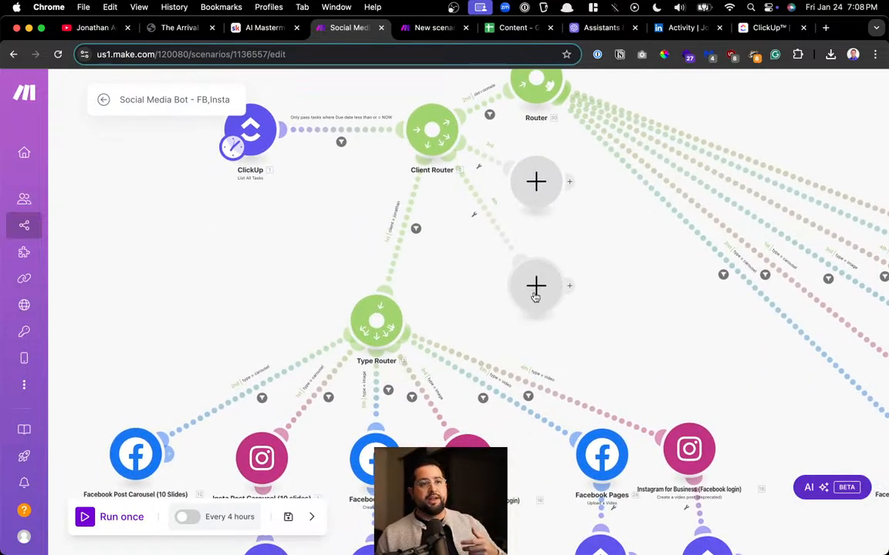
left_click_drag(457, 317, 474, 303)
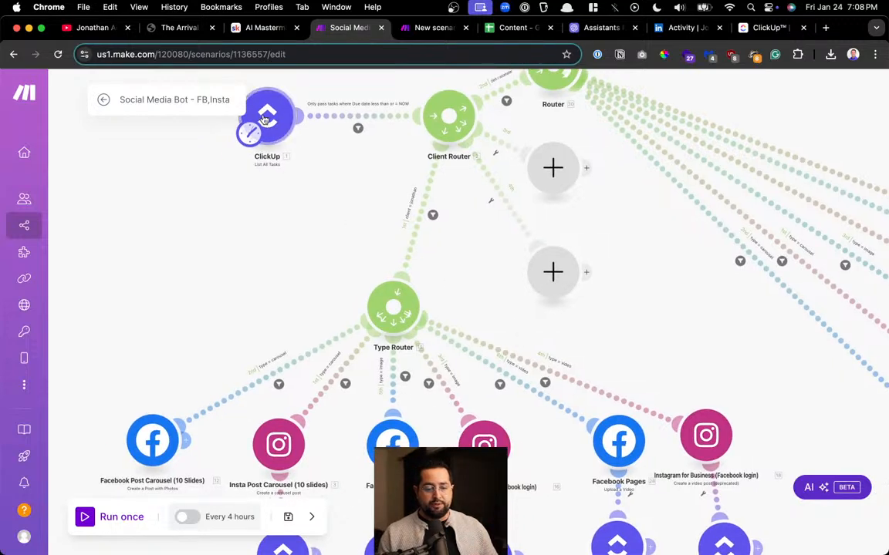
scroll(359, 114, "up", 4)
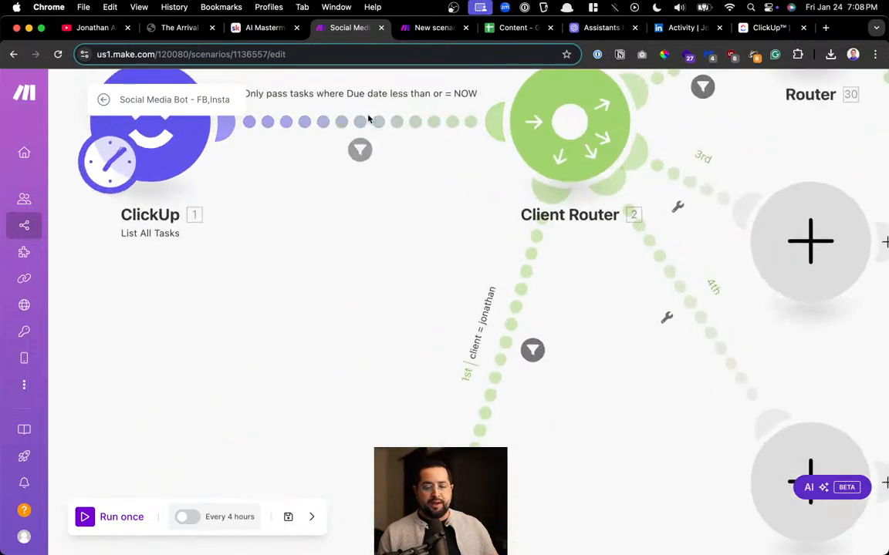
left_click_drag(391, 97, 434, 172)
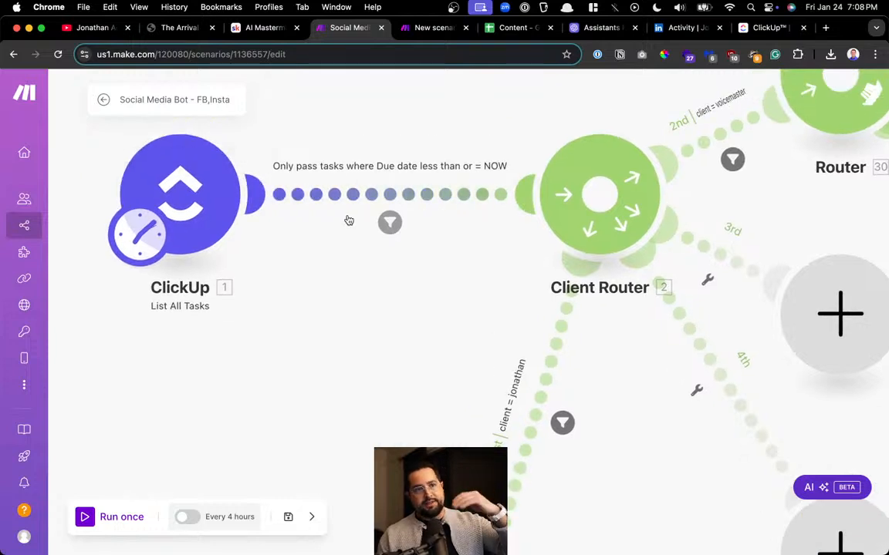
Trace the Client Router's client branches to the Type Router and examine its carousel, image and video filters
left_click_drag(437, 413, 572, 223)
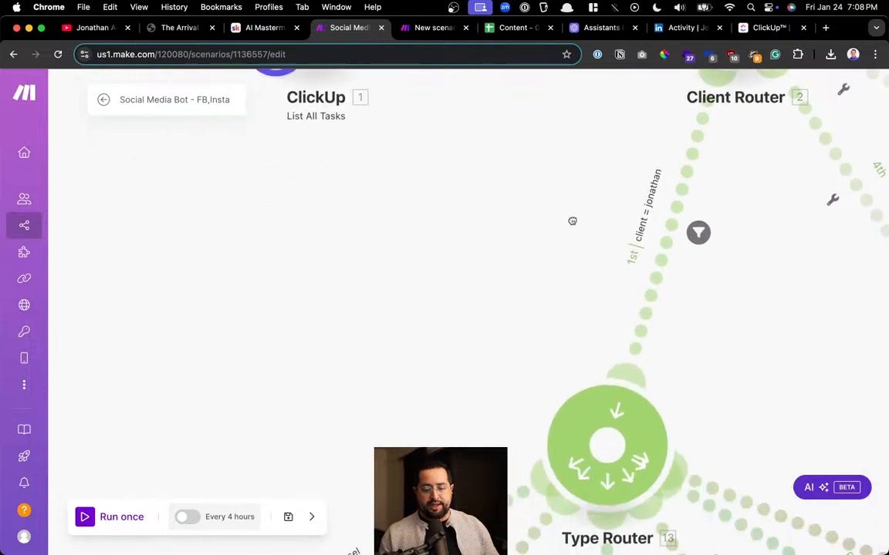
left_click_drag(665, 125, 368, 319)
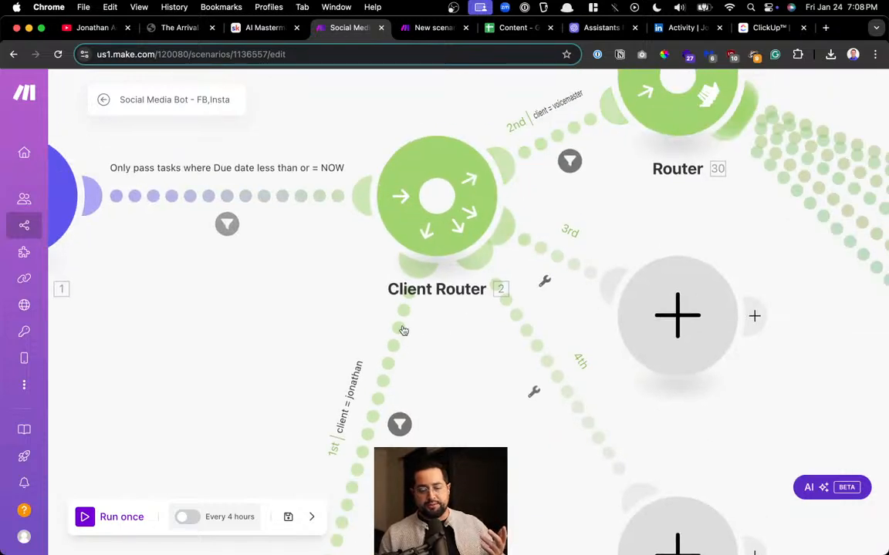
left_click_drag(370, 415, 540, 128)
left_click_drag(529, 359, 576, 245)
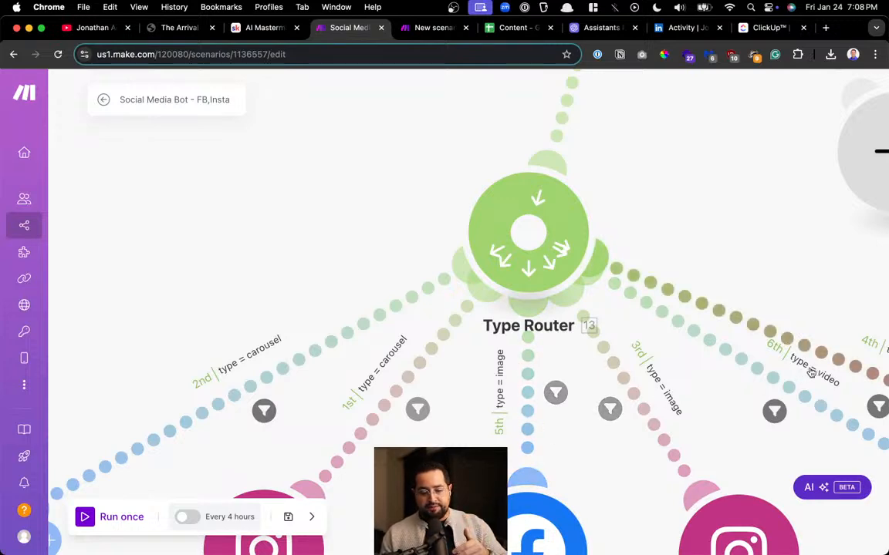
Examine the Facebook and Instagram posting modules with their Clickup status updates, and close the Social Media Bot scenario's tab
scroll(406, 357, "down", 5)
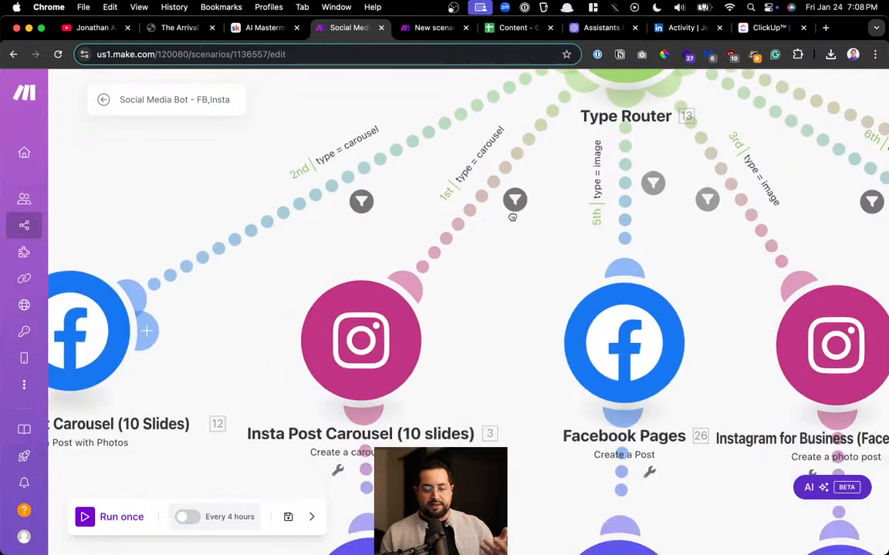
scroll(458, 439, "down", 2)
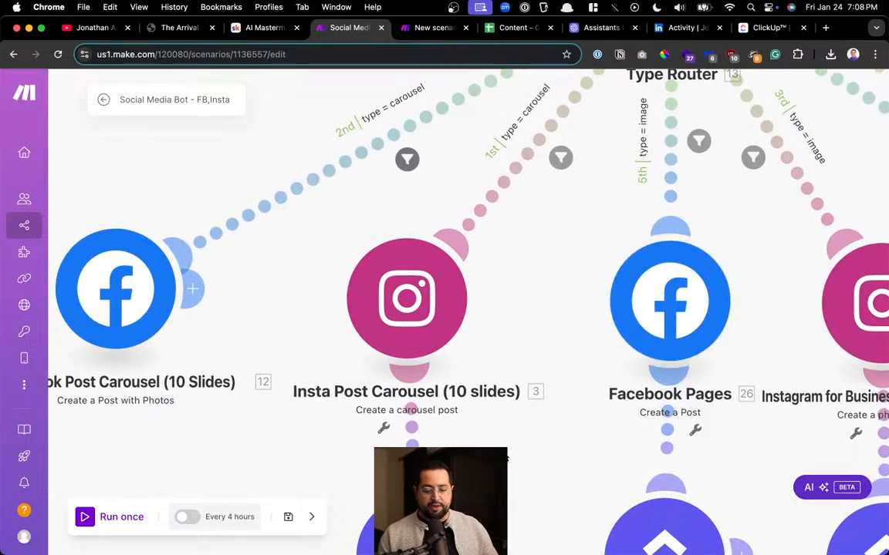
scroll(609, 297, "down", 4)
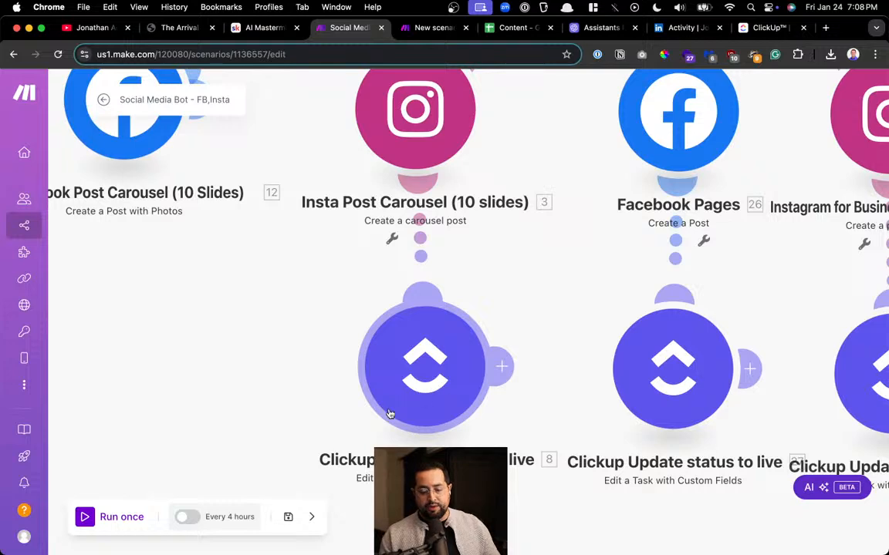
scroll(448, 354, "down", 10)
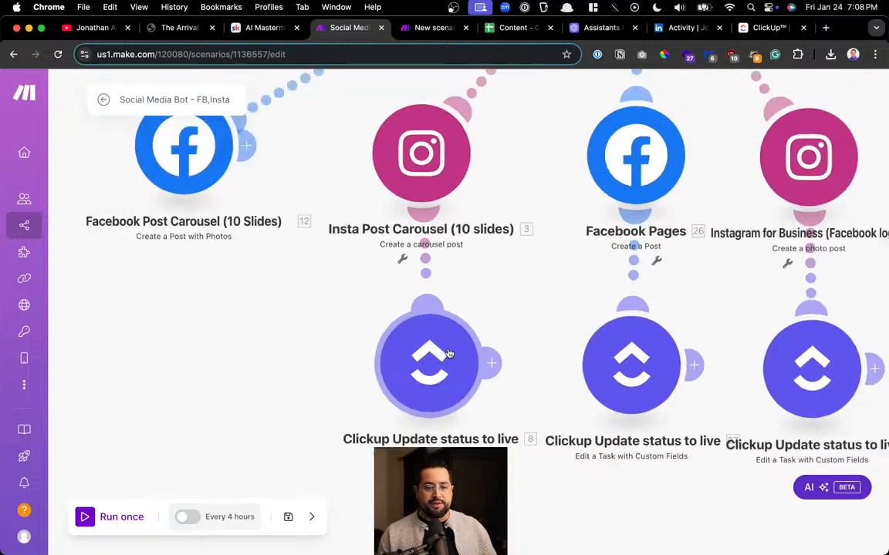
scroll(573, 217, "up", 5)
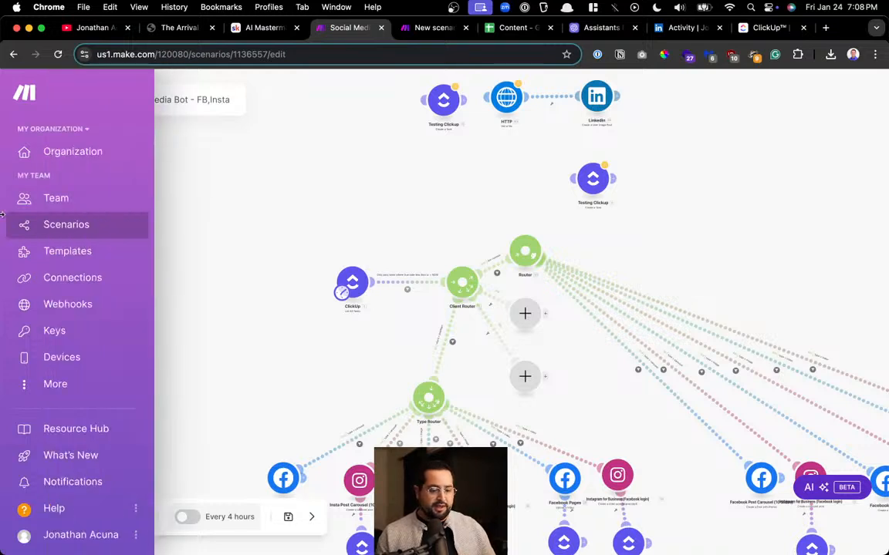
left_click(381, 27)
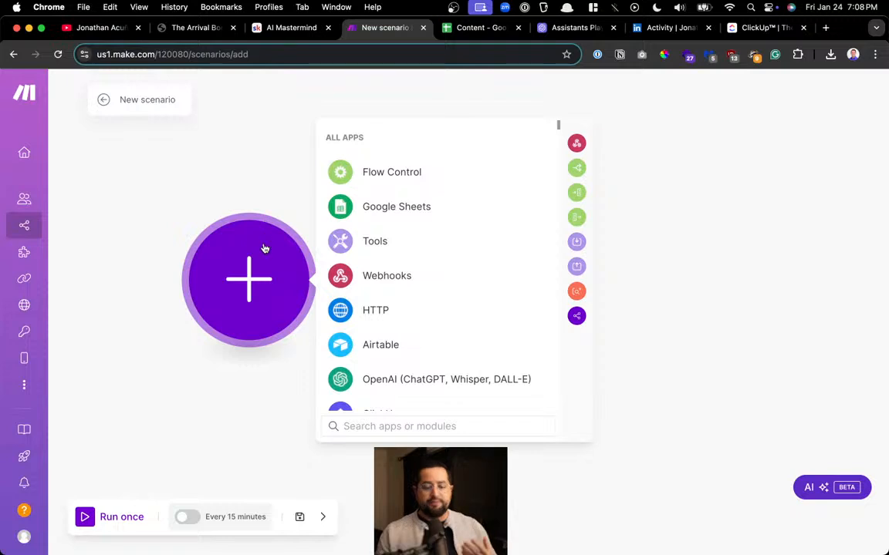
In the Content spreadsheet, select the Status header cell and examine the Status, file and Message columns up close
left_click(459, 33)
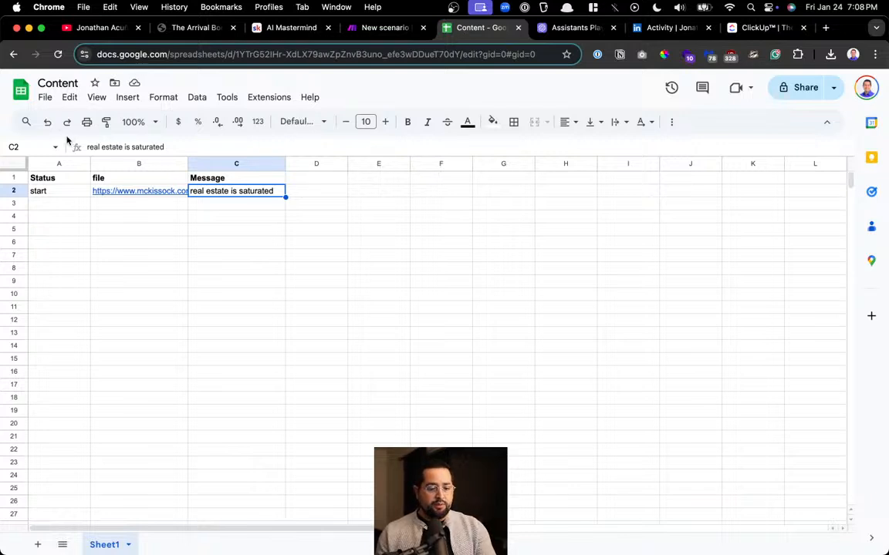
left_click(54, 180)
scroll(38, 116, "up", 5)
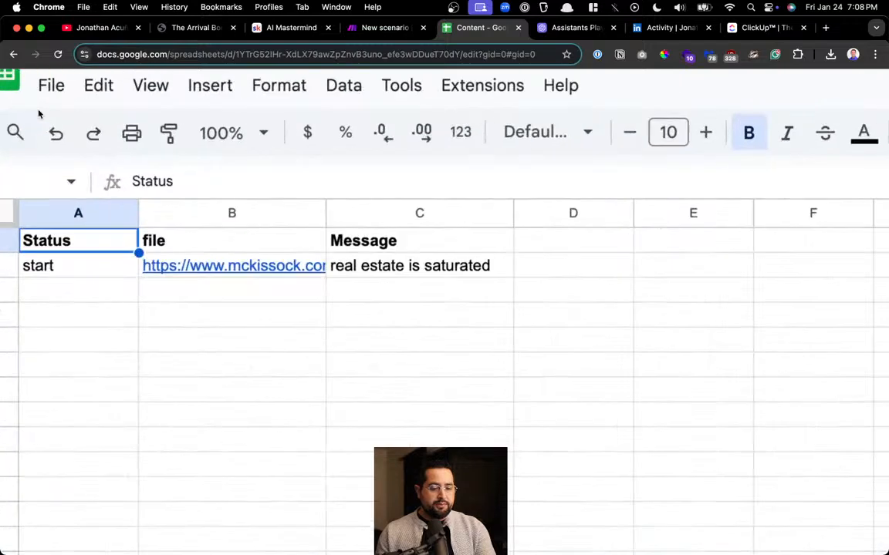
scroll(38, 101, "left", 2)
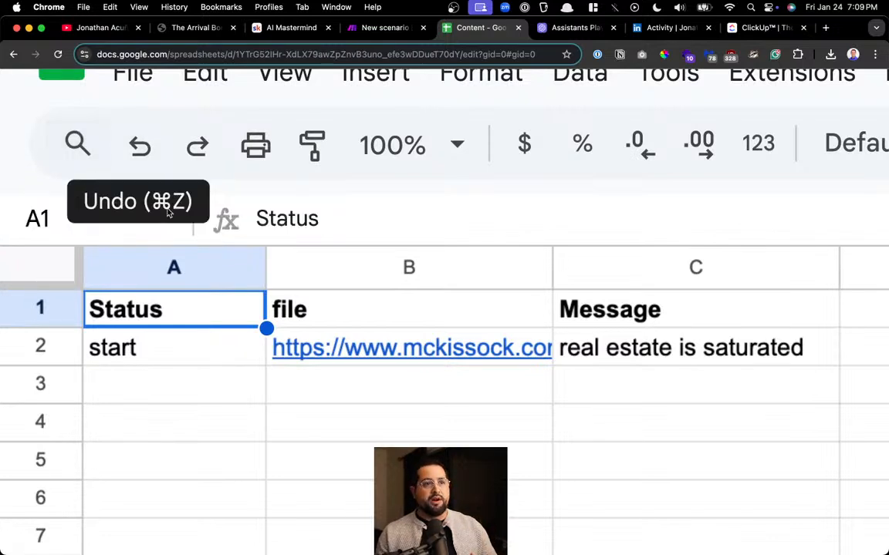
Examine row 2 of the Content sheet against its Status, file and Message headers, ending on the Status value in A2
left_click(56, 347)
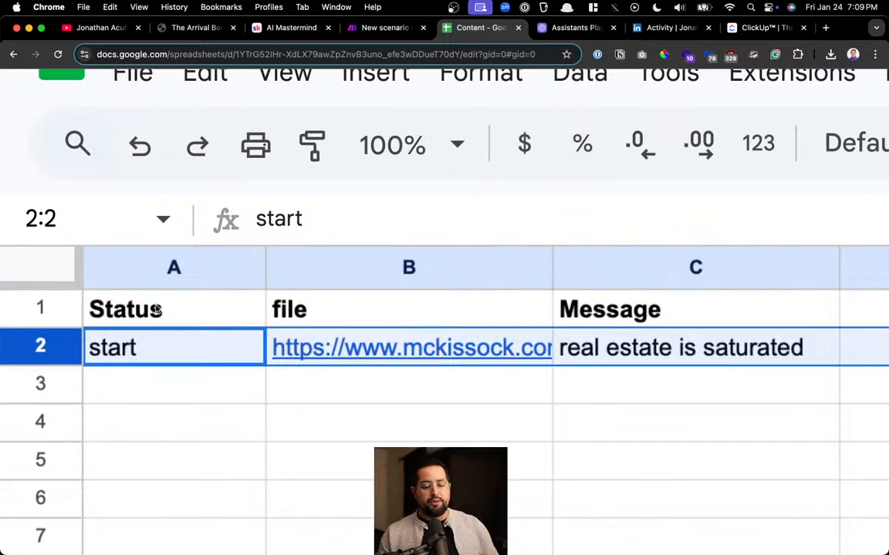
left_click(230, 315)
left_click_drag(230, 315, 579, 339)
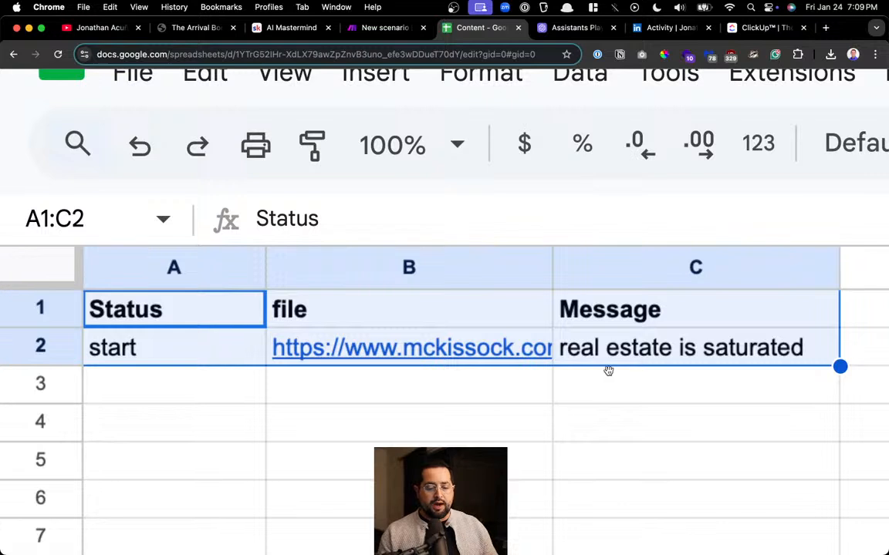
left_click(204, 325)
left_click(177, 343)
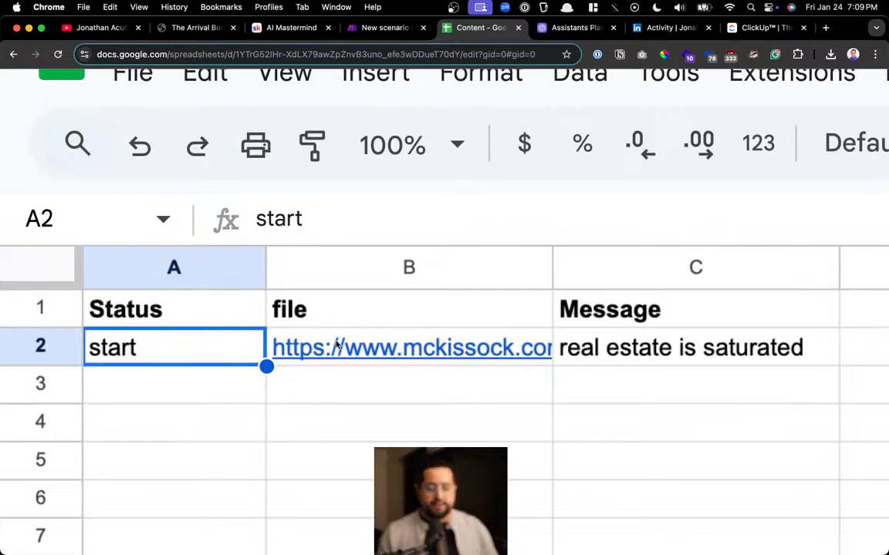
Open the image link in the file column's cell B2, view the picture and its URL, and close its tab
left_click(393, 347)
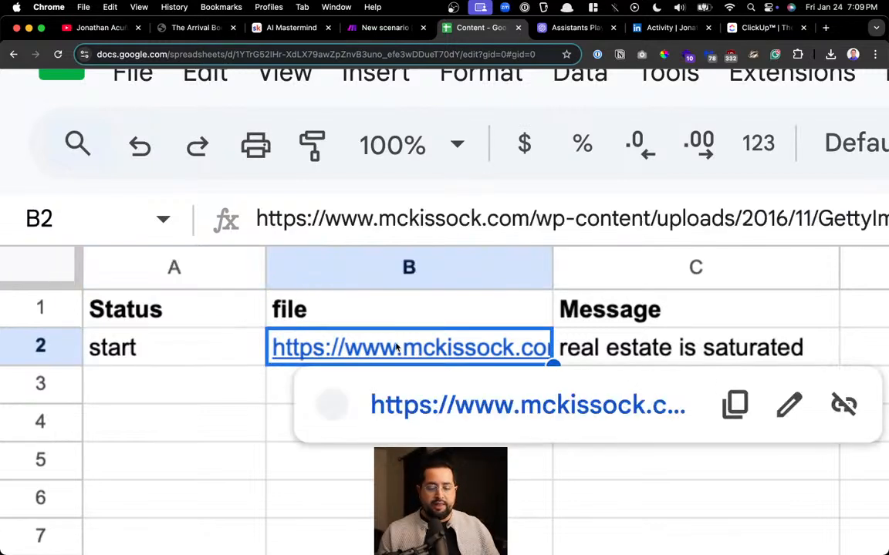
left_click(454, 405)
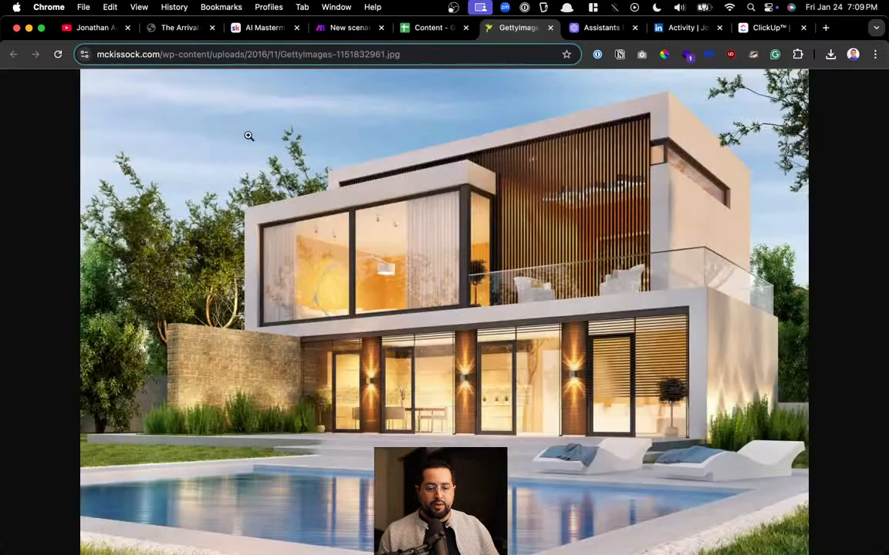
left_click(138, 55)
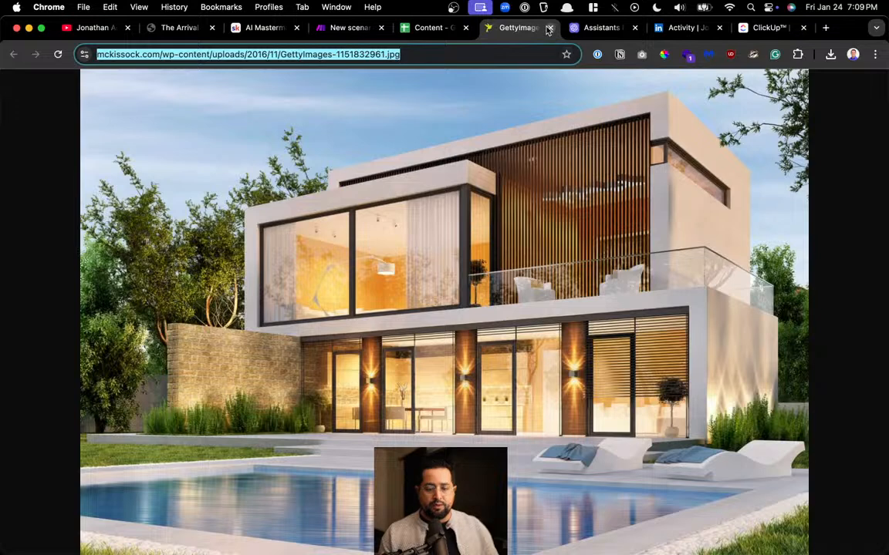
key("super+w")
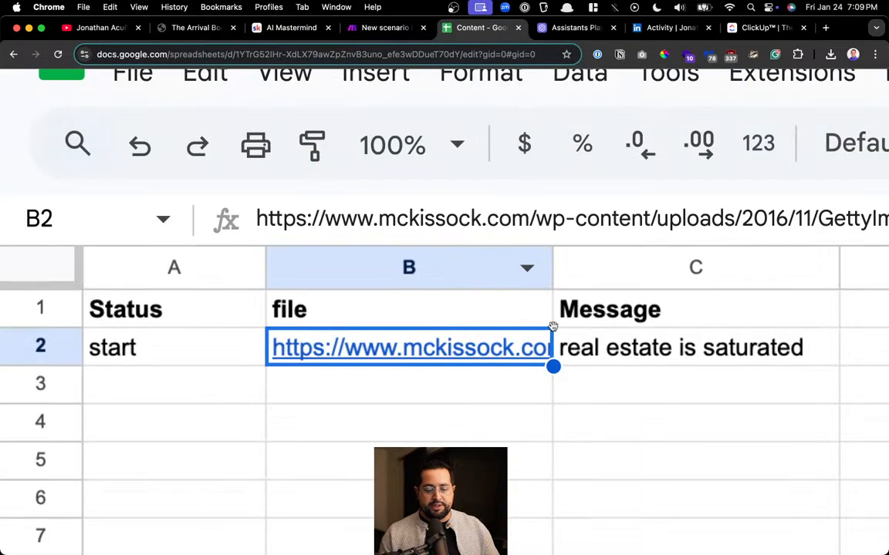
Select the Message cell C2 and examine its post topic in the Content sheet
left_click(589, 356)
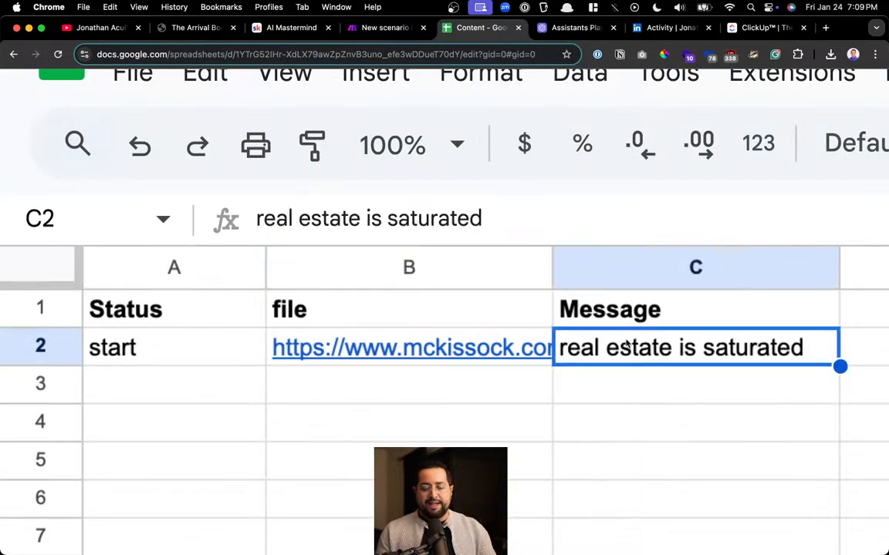
scroll(588, 331, "right", 3)
scroll(589, 327, "left", 1)
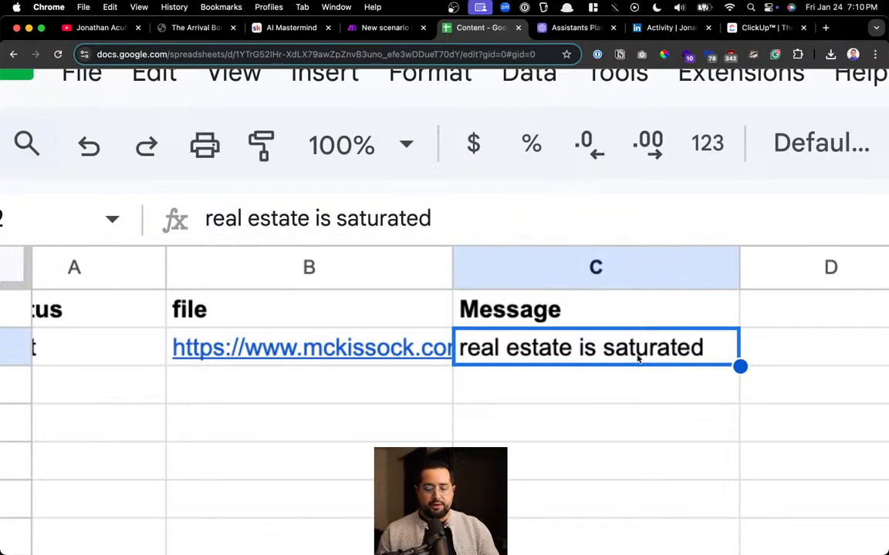
scroll(637, 358, "down", 10)
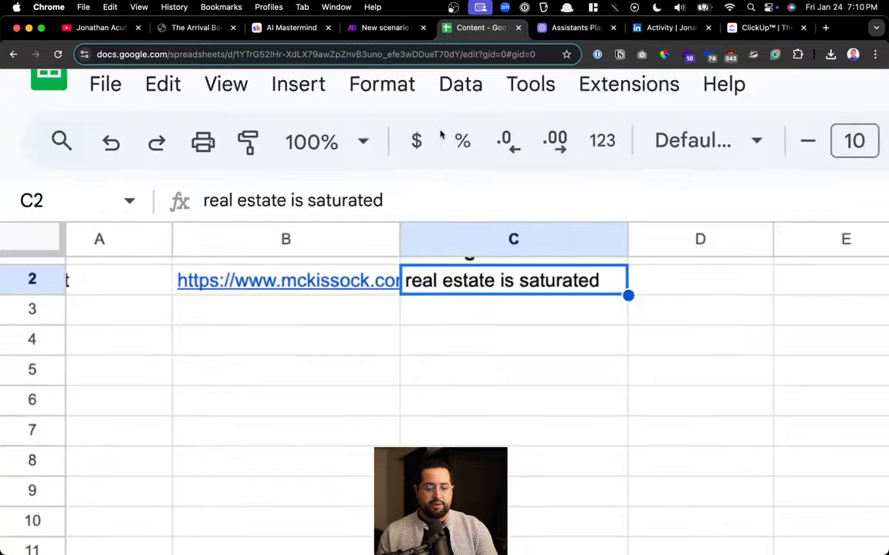
scroll(254, 332, "up", 2)
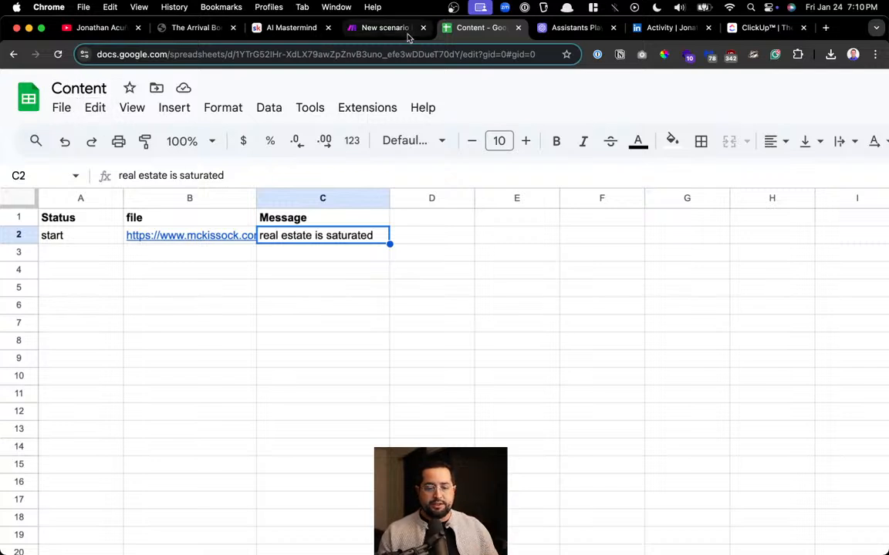
Switch to the new Make scenario and add the Google Sheets Search Rows module as its first module
left_click(370, 29)
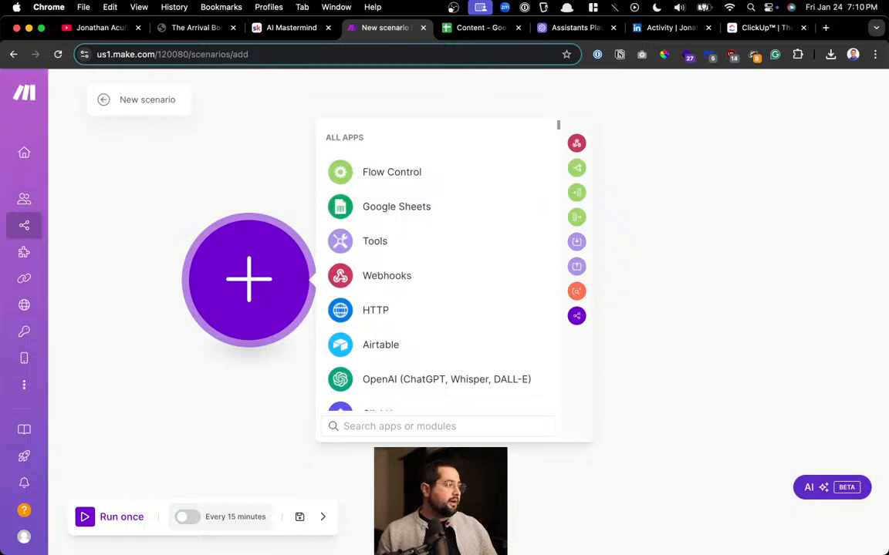
left_click(399, 205)
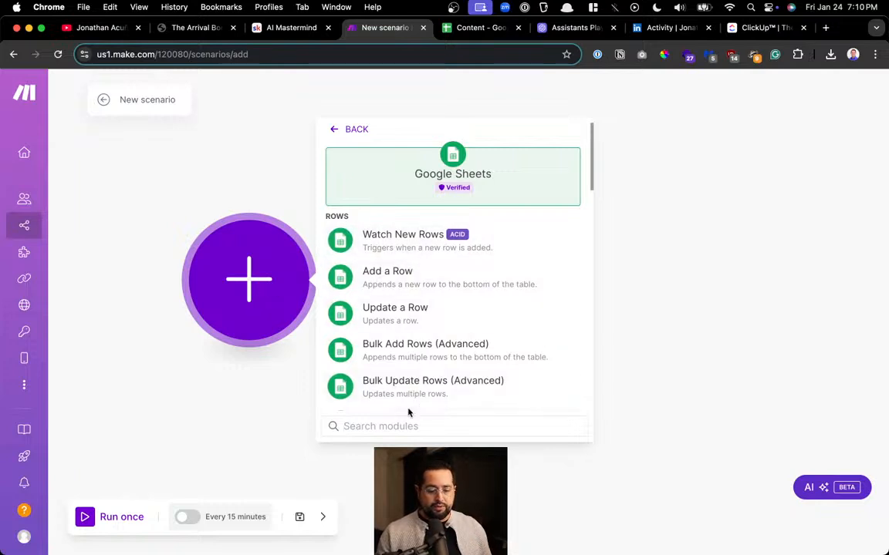
type("sear")
left_click(413, 238)
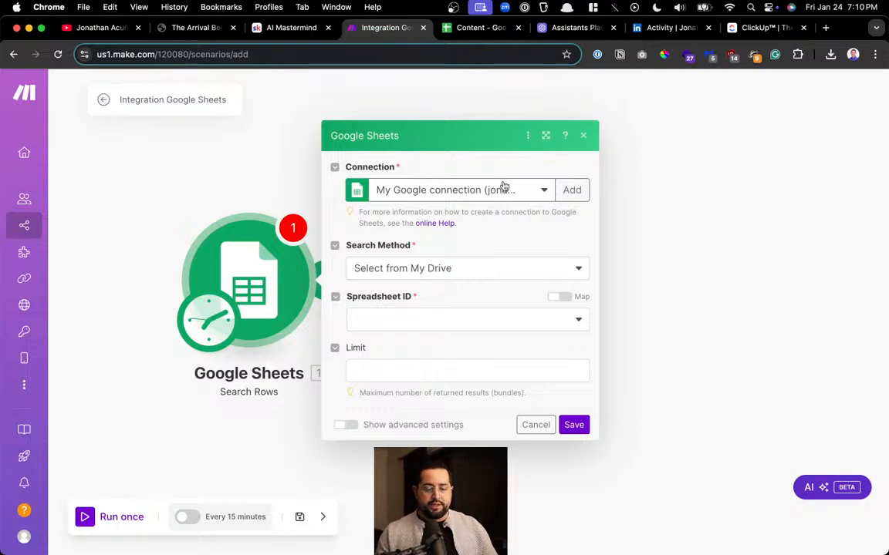
Set the module's search method to Select from My Drive and choose the Content spreadsheet
left_click(455, 272)
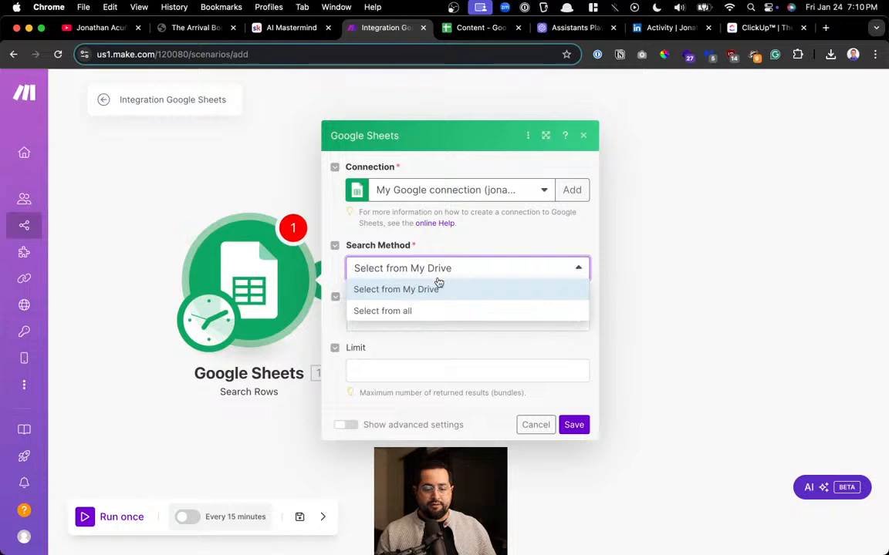
left_click(435, 287)
left_click(425, 316)
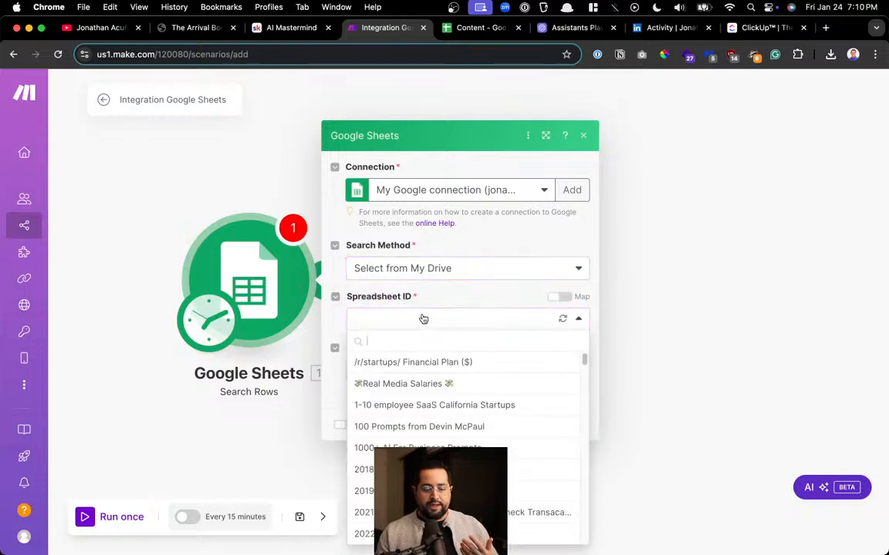
type("cont")
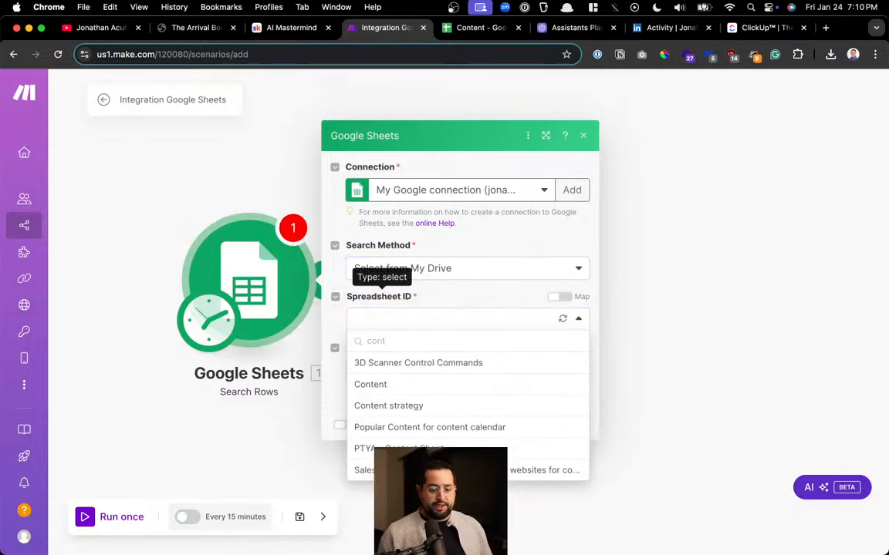
left_click(388, 384)
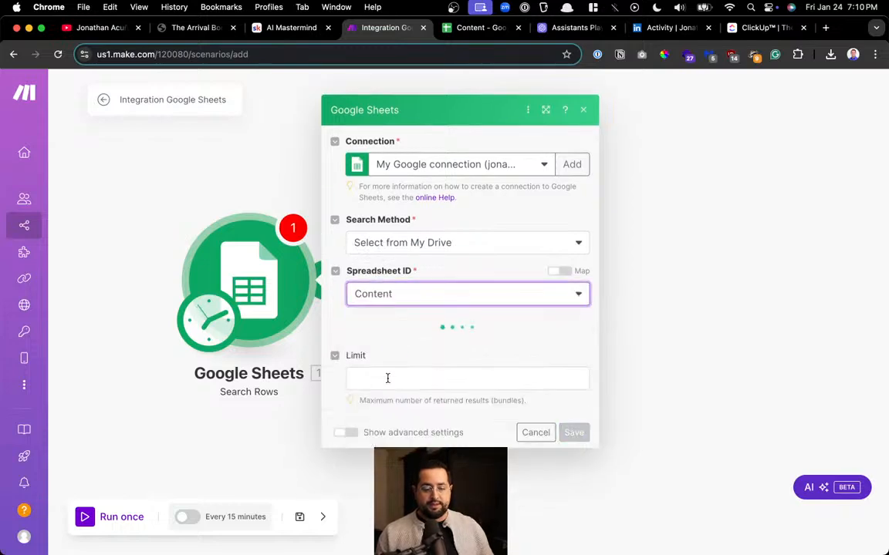
Check the title and sheet name in the Content spreadsheet, and set the module's Sheet Name to Sheet1
left_click(472, 28)
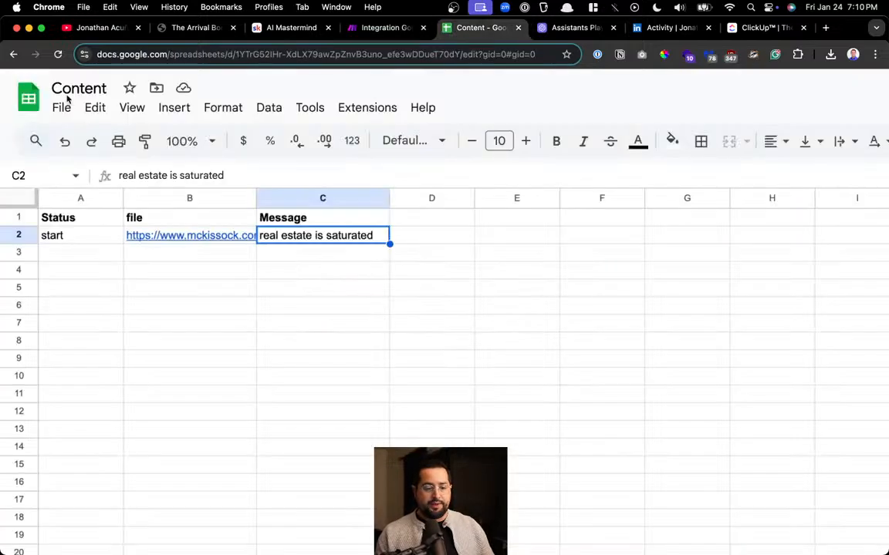
left_click(400, 28)
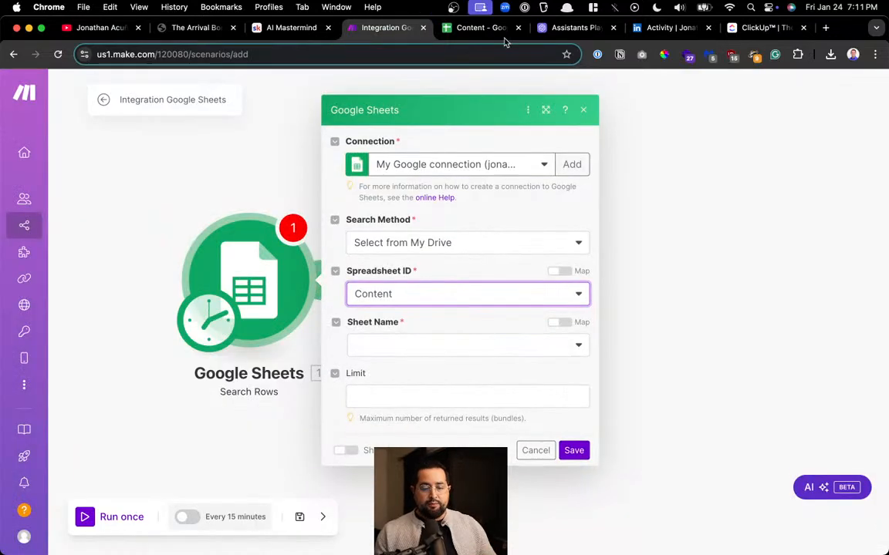
left_click(455, 27)
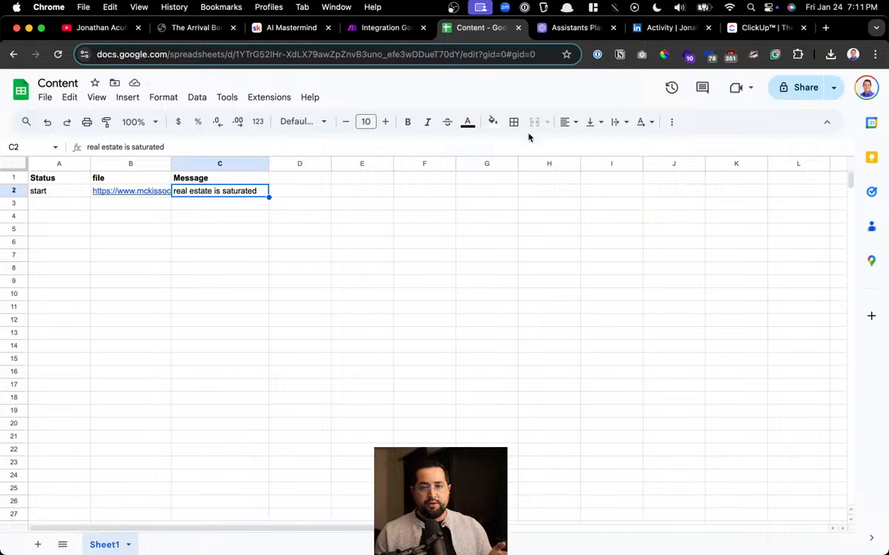
left_click(402, 32)
left_click(417, 345)
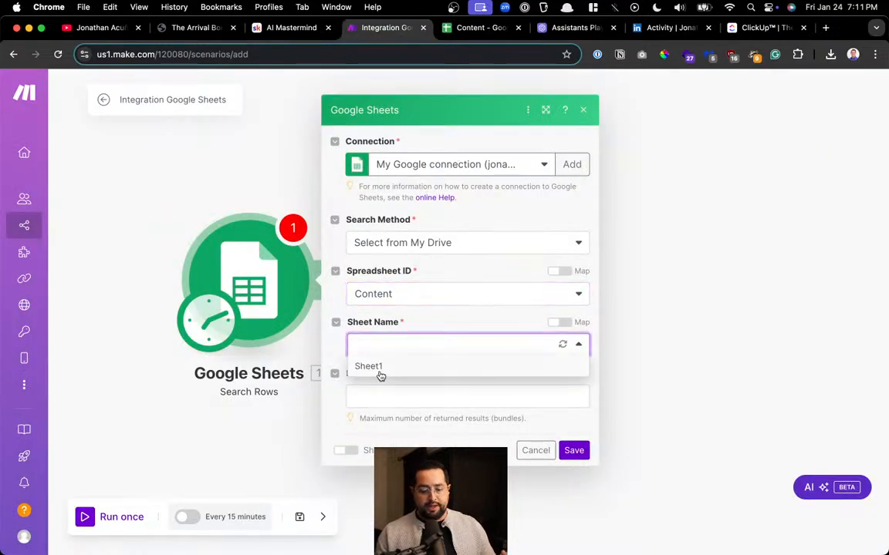
left_click(380, 374)
Set Table contains headers to Yes, check the header row in the Content spreadsheet, and set the column range to A-Z
scroll(381, 375, "down", 3)
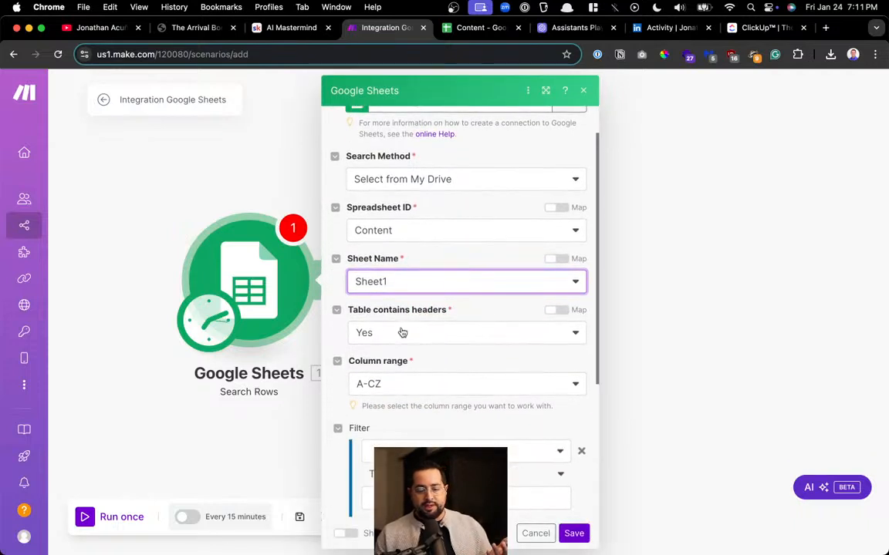
left_click(401, 332)
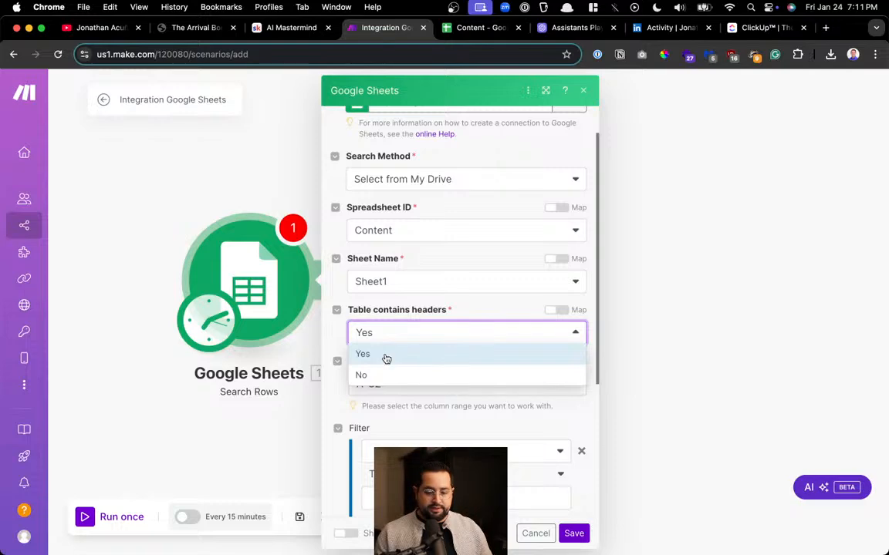
left_click(385, 354)
left_click(468, 31)
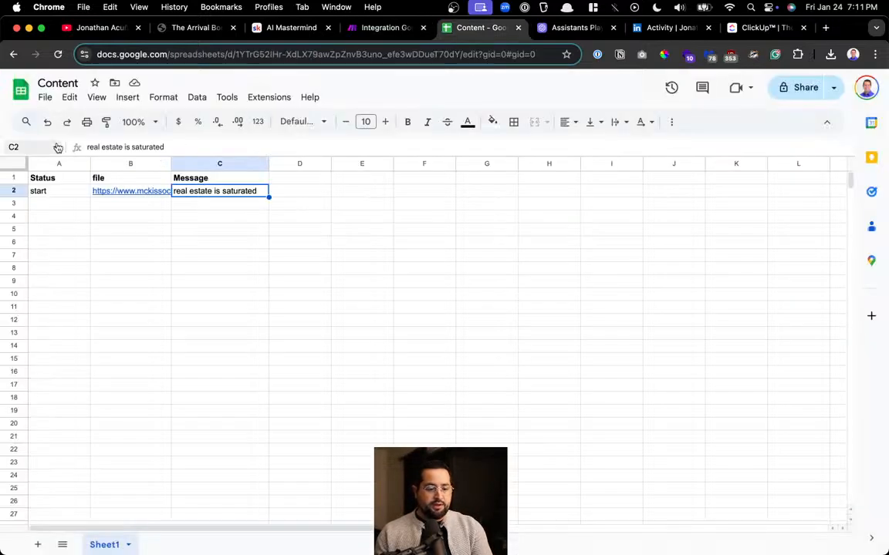
scroll(45, 137, "up", 5)
left_click_drag(111, 229, 441, 234)
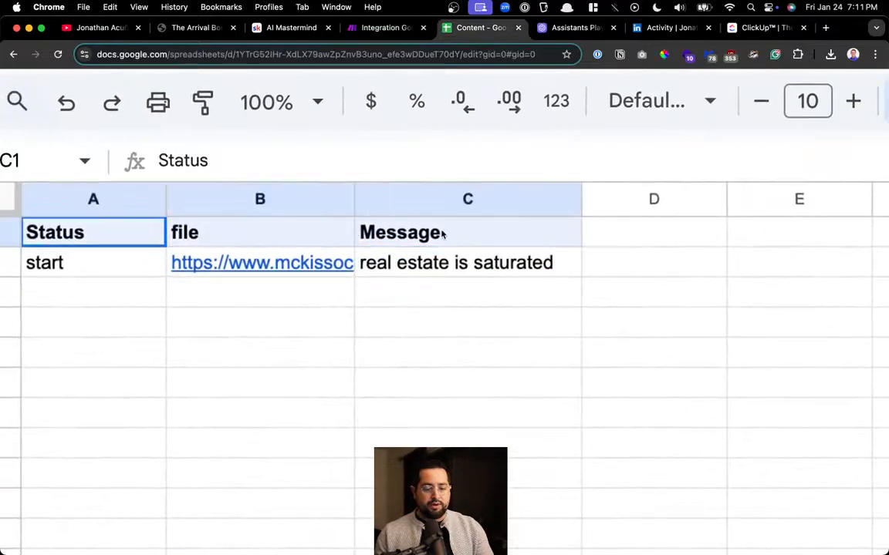
left_click(352, 30)
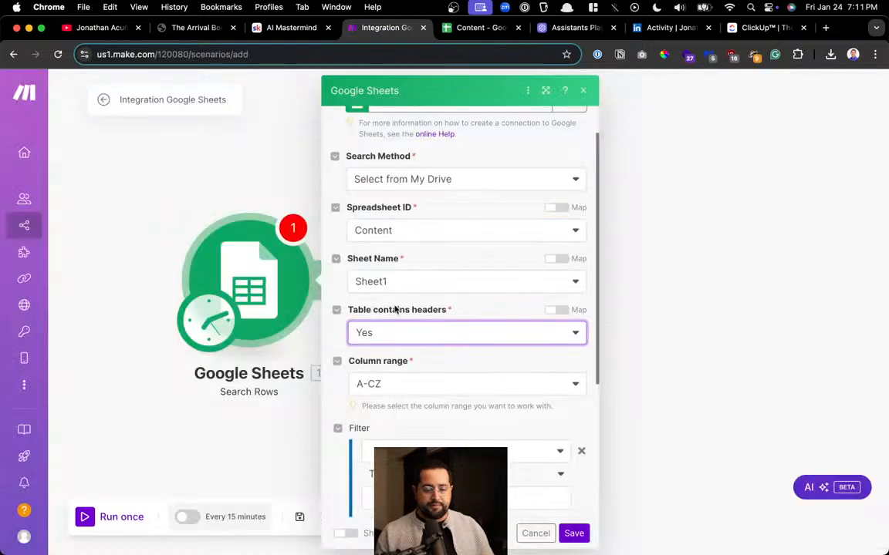
left_click(390, 384)
left_click(383, 428)
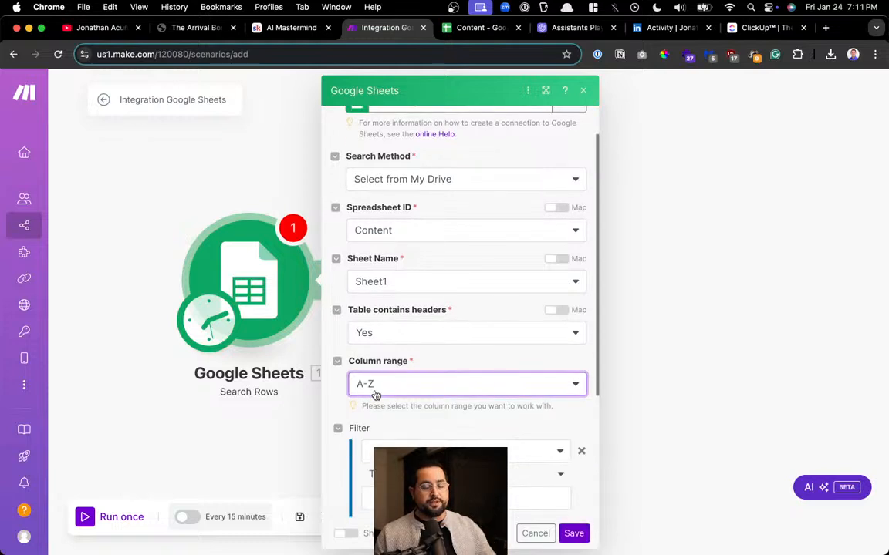
Filter the searched rows to Status (A) equal to "start" and set the result limit to 1
scroll(378, 398, "down", 3)
scroll(392, 406, "down", 7)
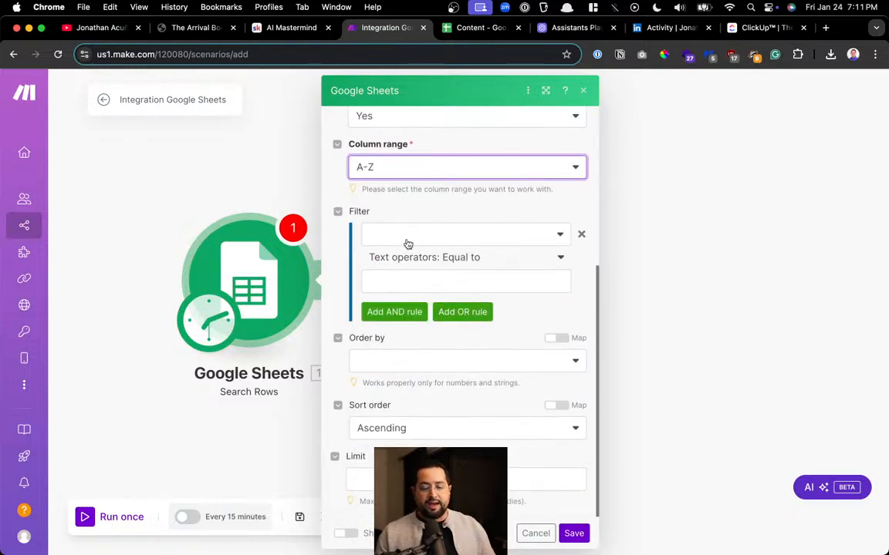
left_click(407, 241)
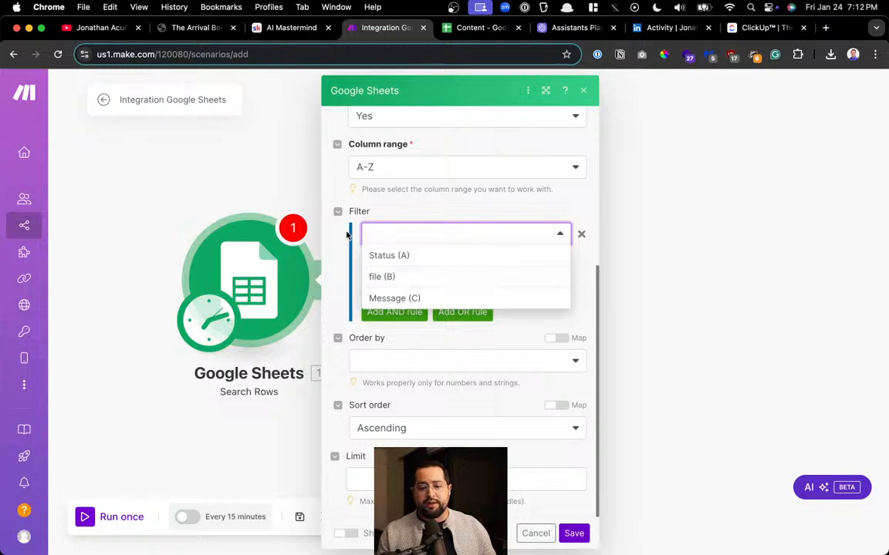
left_click(418, 256)
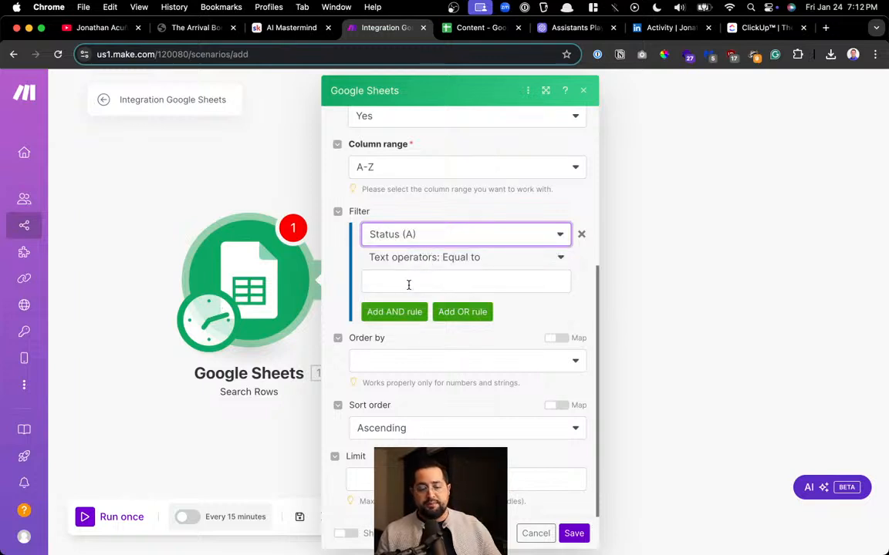
left_click(409, 284)
type("start")
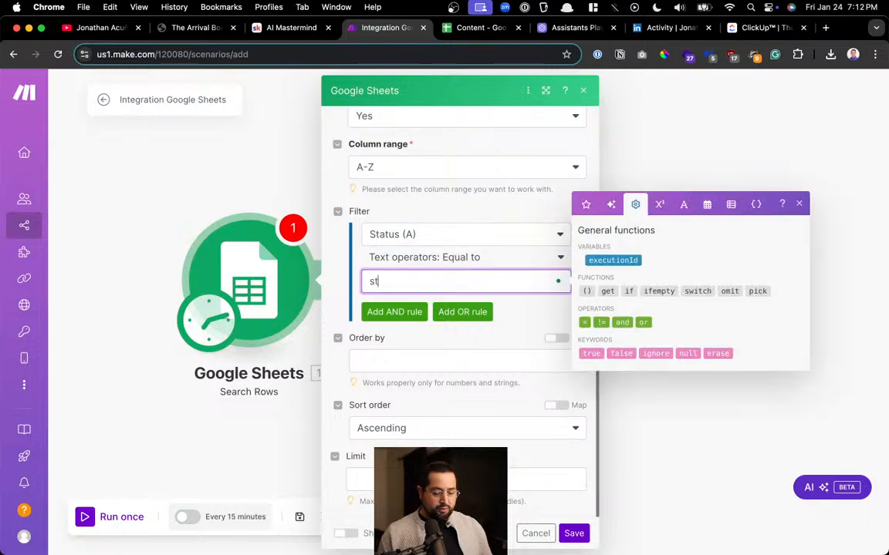
left_click(515, 309)
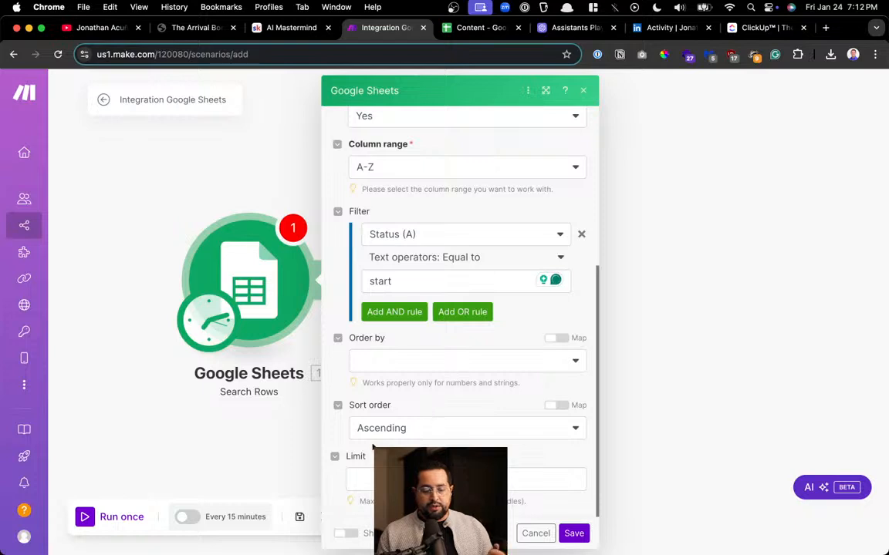
left_click(408, 479)
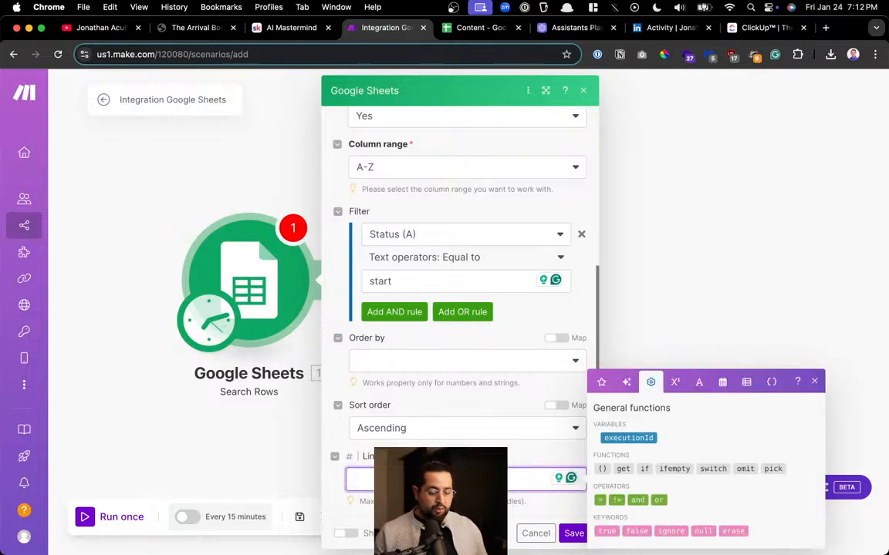
type("1")
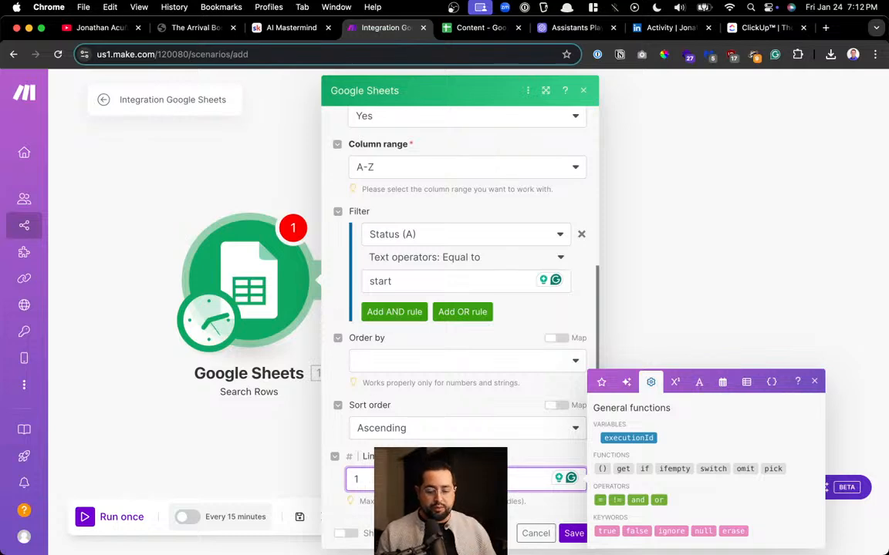
Review the search filter, sort order and limit of the Google Sheets Search Rows module and save it
left_click(443, 513)
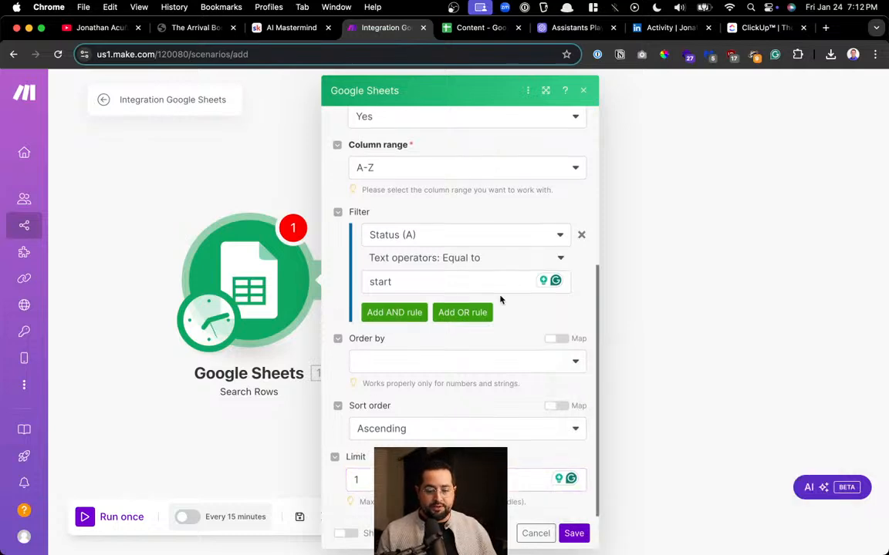
scroll(500, 299, "up", 5)
scroll(500, 299, "down", 5)
scroll(499, 299, "down", 1)
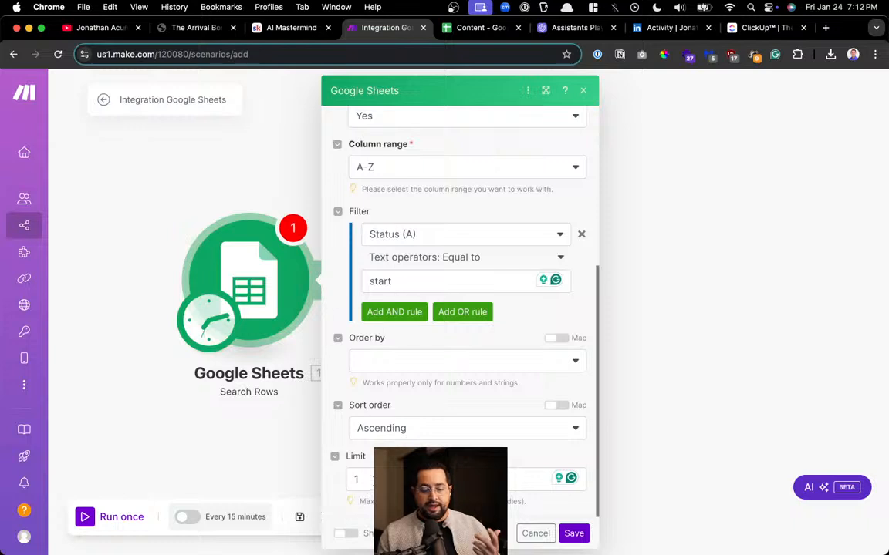
left_click(373, 480)
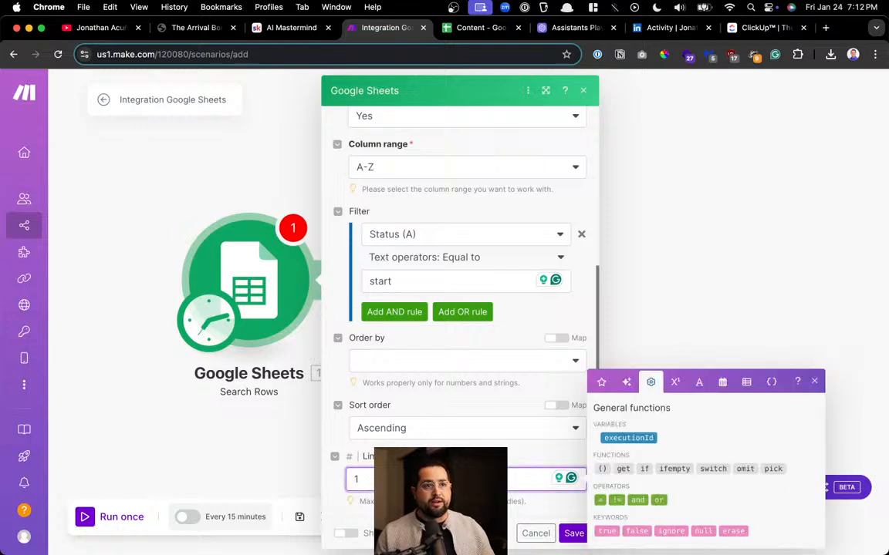
left_click(573, 533)
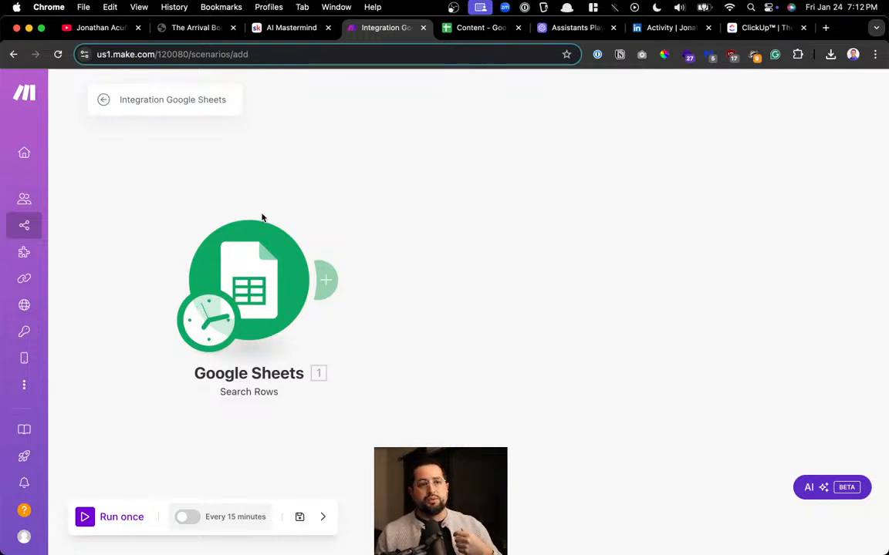
Add an HTTP "Get a file" module after the Google Sheets module
left_click(325, 280)
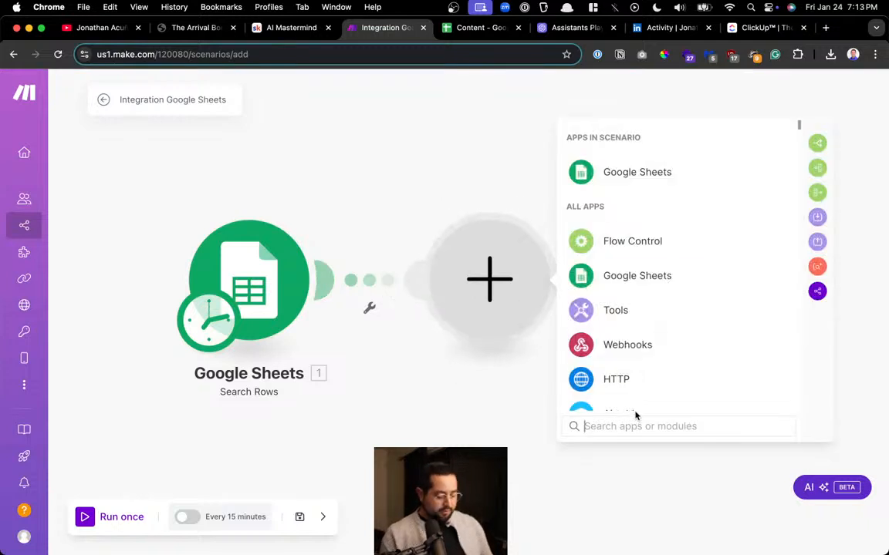
type("http")
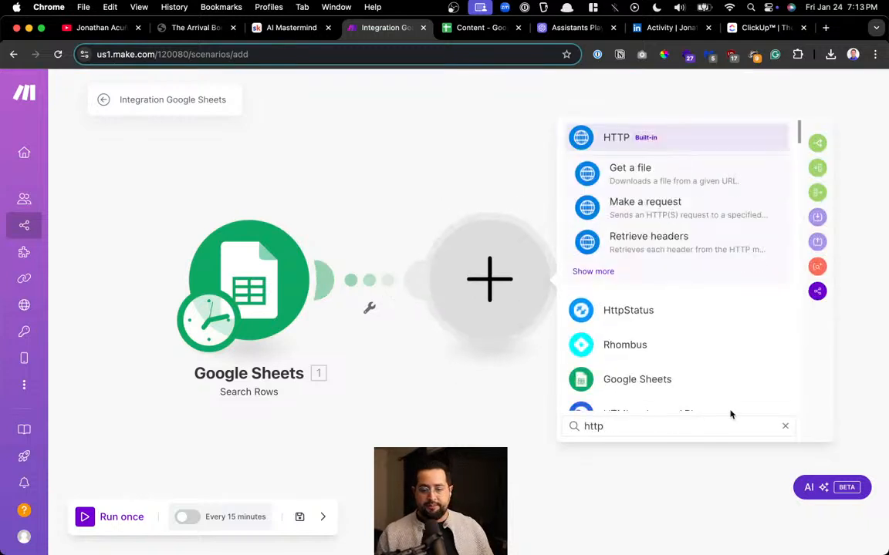
left_click(716, 138)
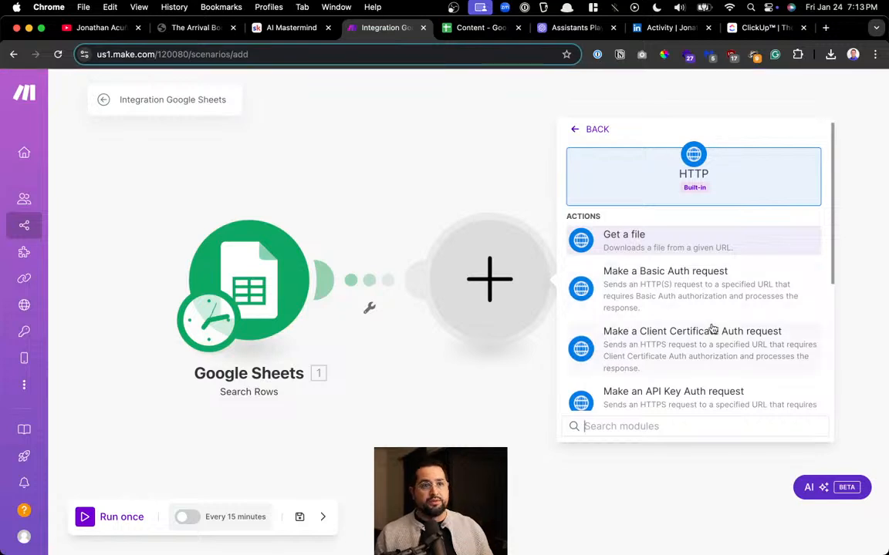
left_click(638, 251)
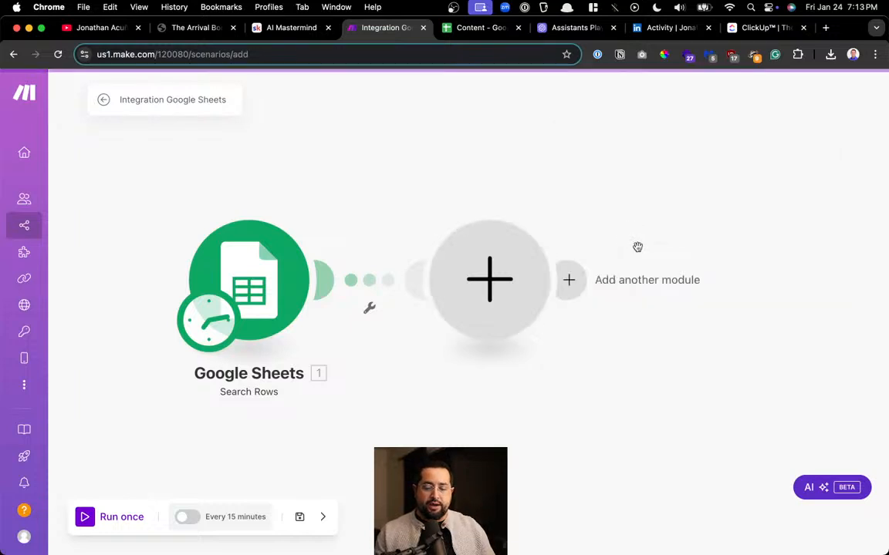
Copy the image link from cell B2 of the Content spreadsheet and paste it into the HTTP module's URL
left_click(625, 293)
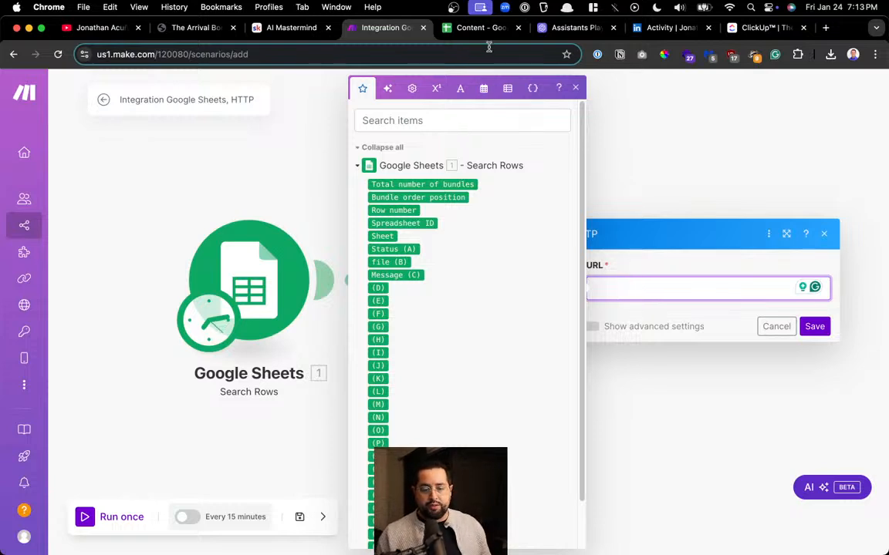
left_click(470, 28)
left_click(294, 267)
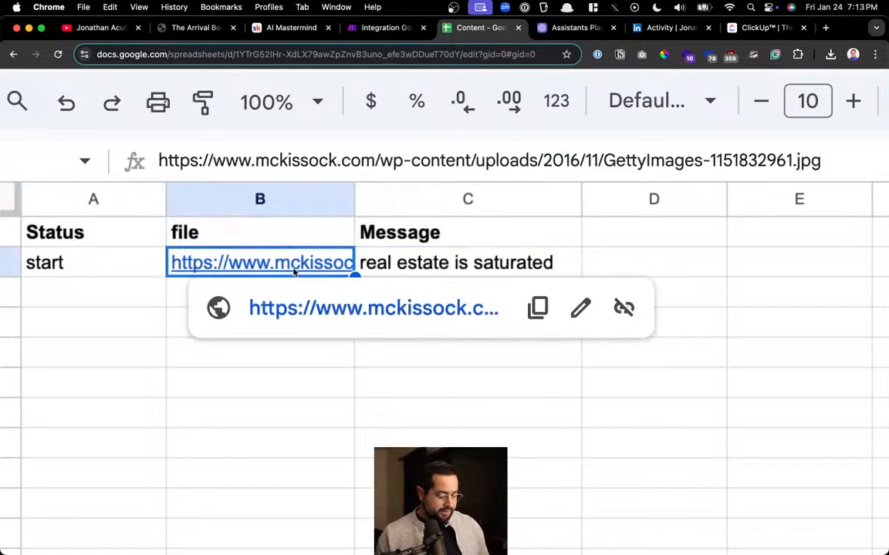
left_click(364, 31)
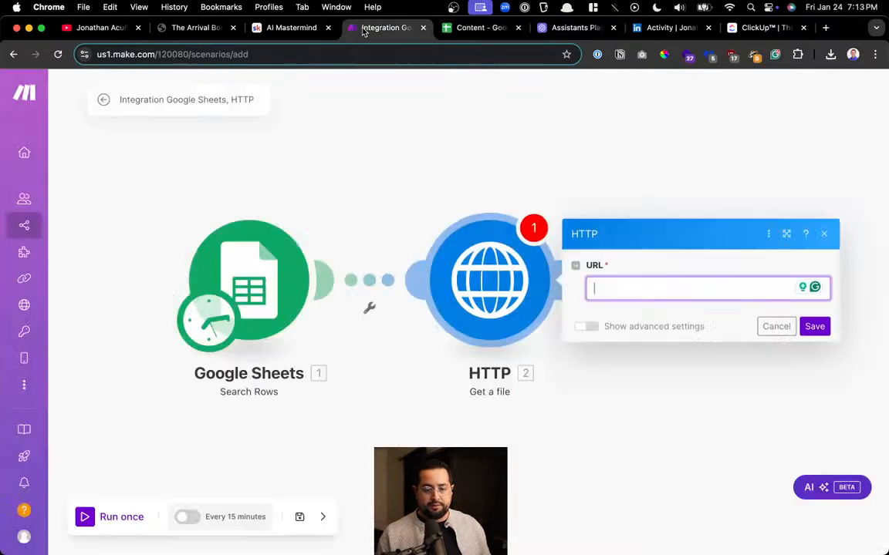
type("https://www.mckissock.com/wp-content/uploads/2016/11/GettyImages-1151832961.jpg")
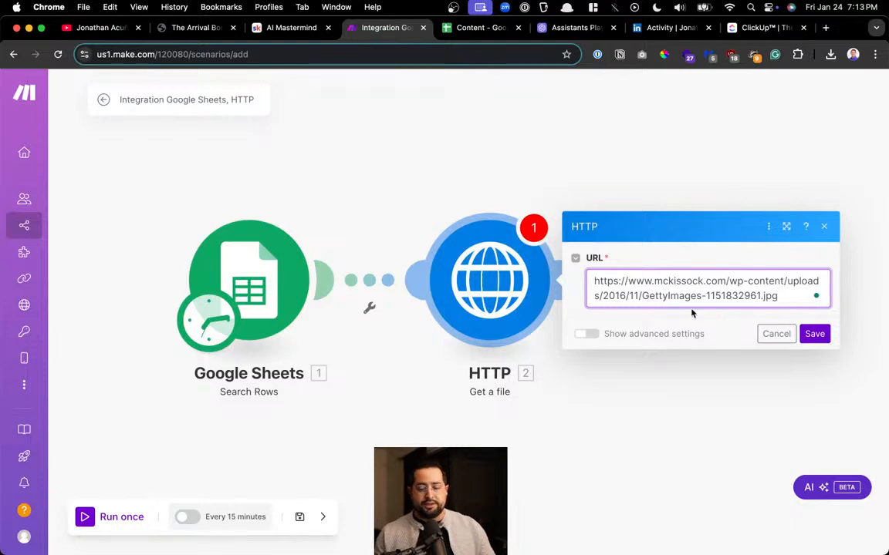
Replace the HTTP module's URL with the file (B) value from the Google Sheets search and save the module
left_click(696, 296)
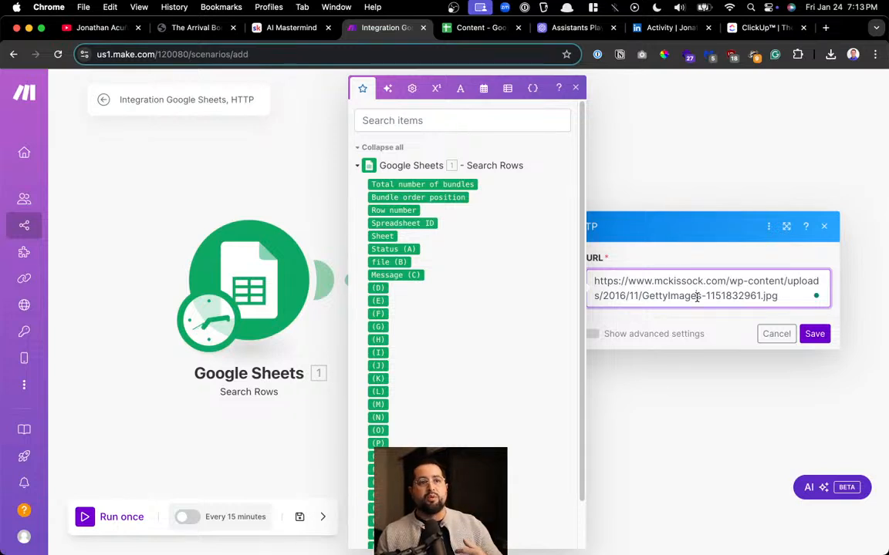
key("super+a")
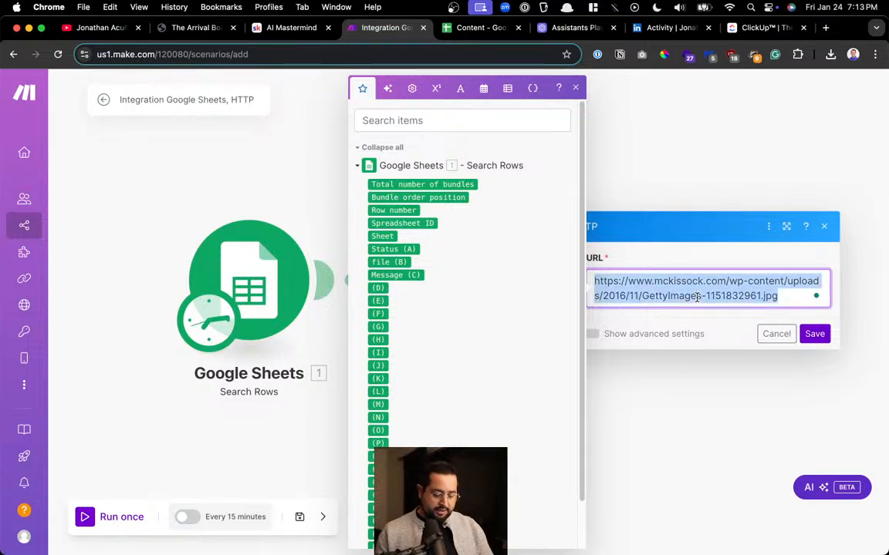
key("BackSpace")
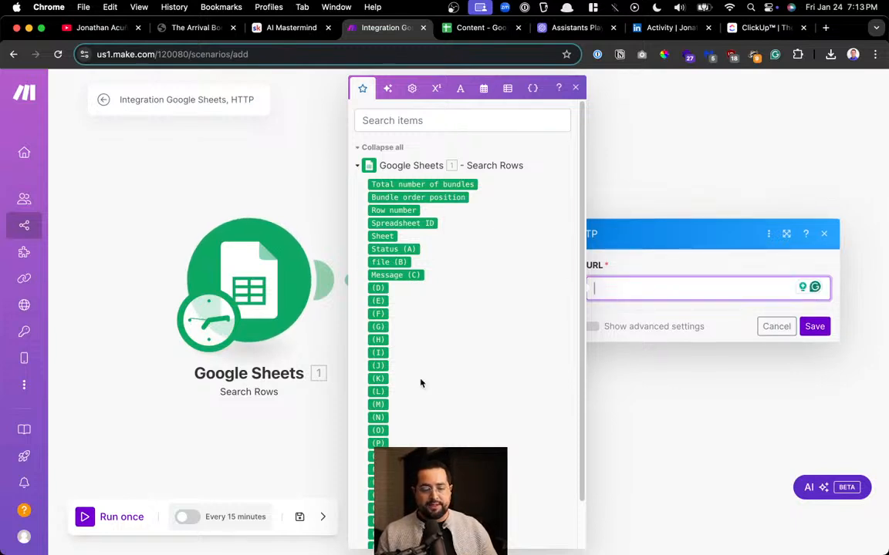
mouse_move(391, 226)
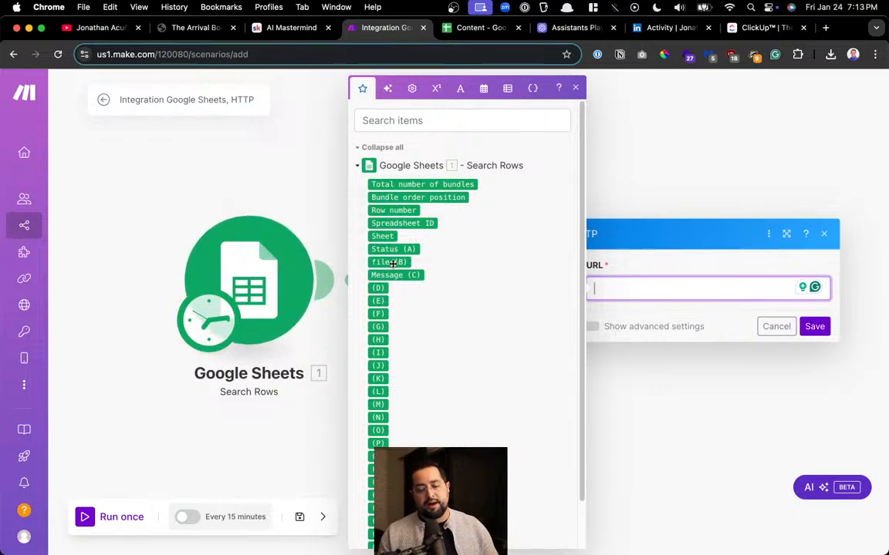
mouse_move(393, 265)
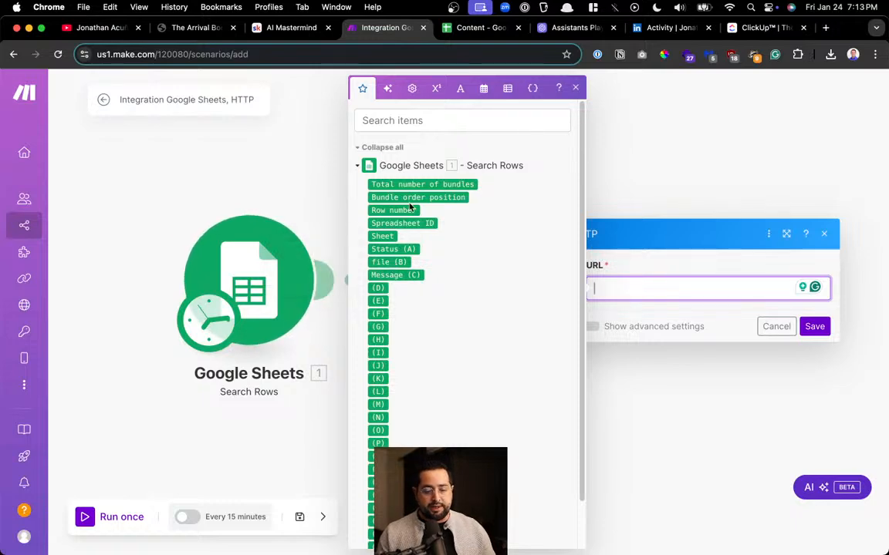
scroll(394, 216, "up", 5)
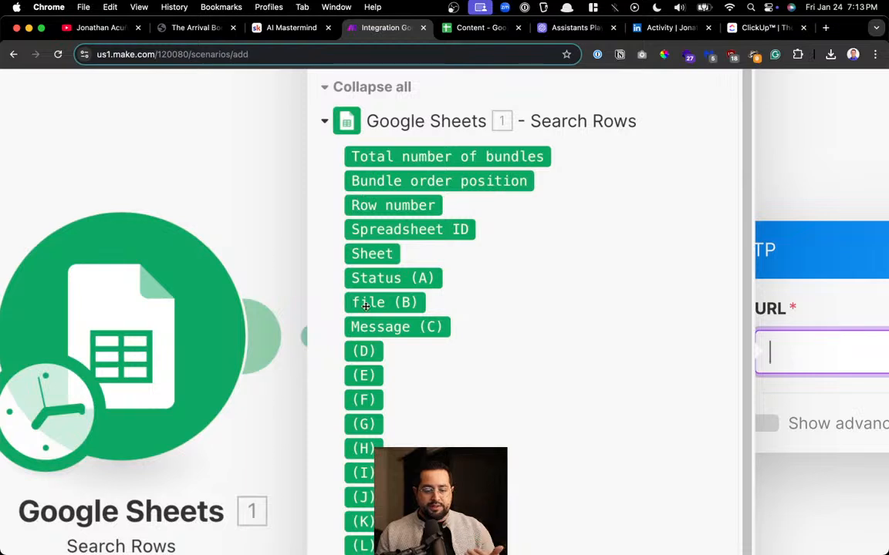
mouse_move(364, 324)
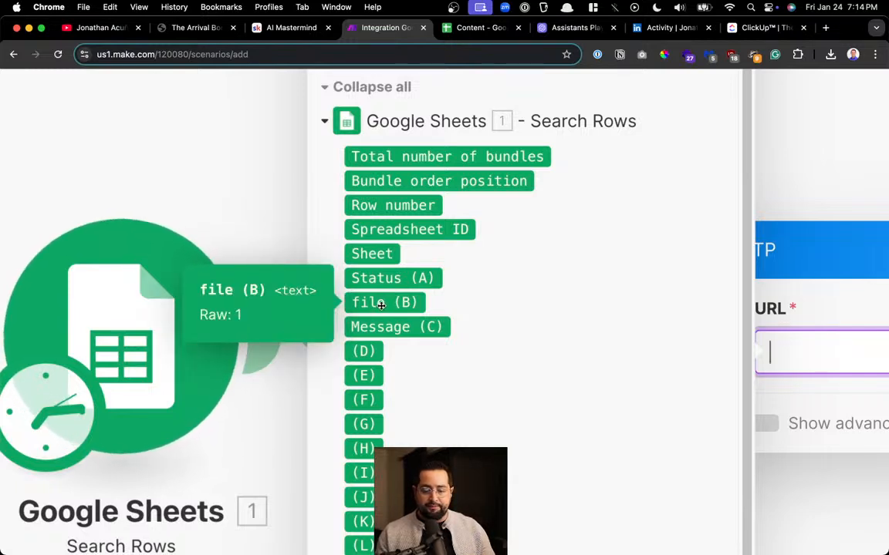
left_click(380, 306)
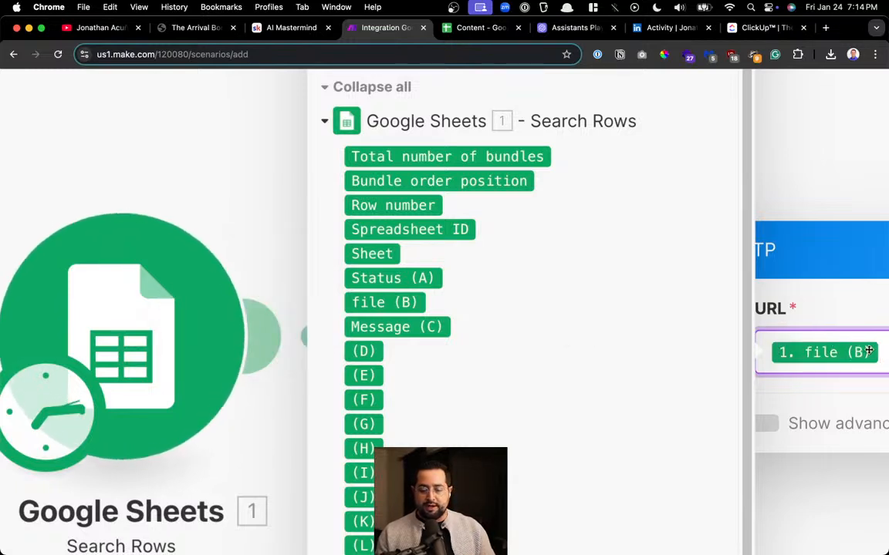
left_click(832, 509)
Reopen the HTTP module, check its URL mapping against the file column in the Content spreadsheet, and save the module
scroll(535, 286, "down", 5)
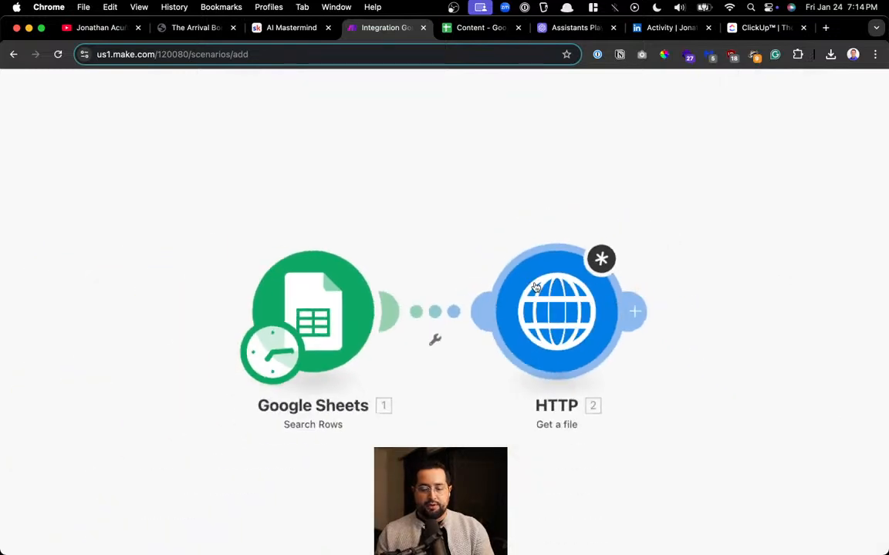
left_click(535, 286)
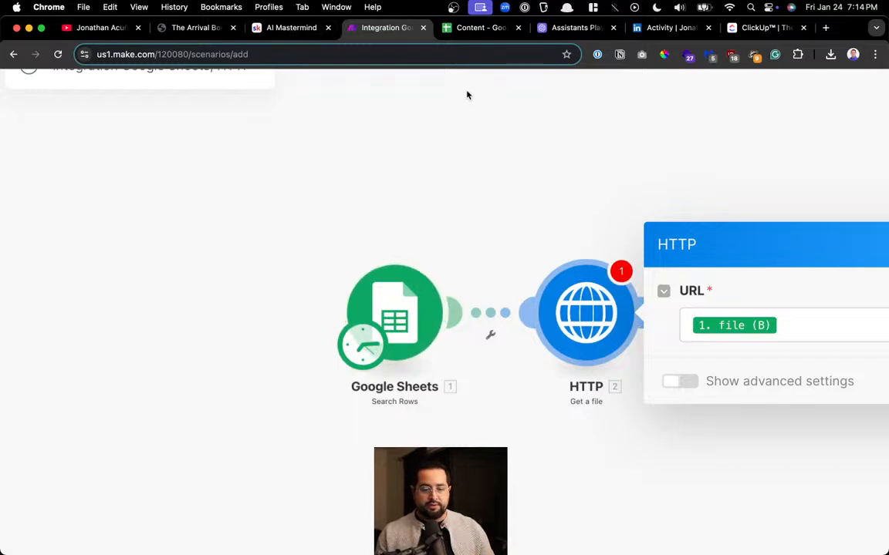
left_click(478, 28)
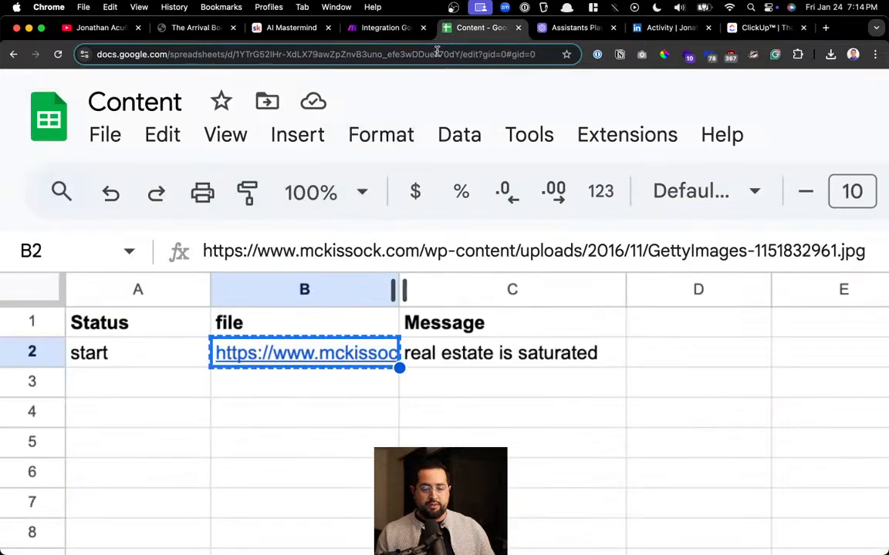
left_click(348, 30)
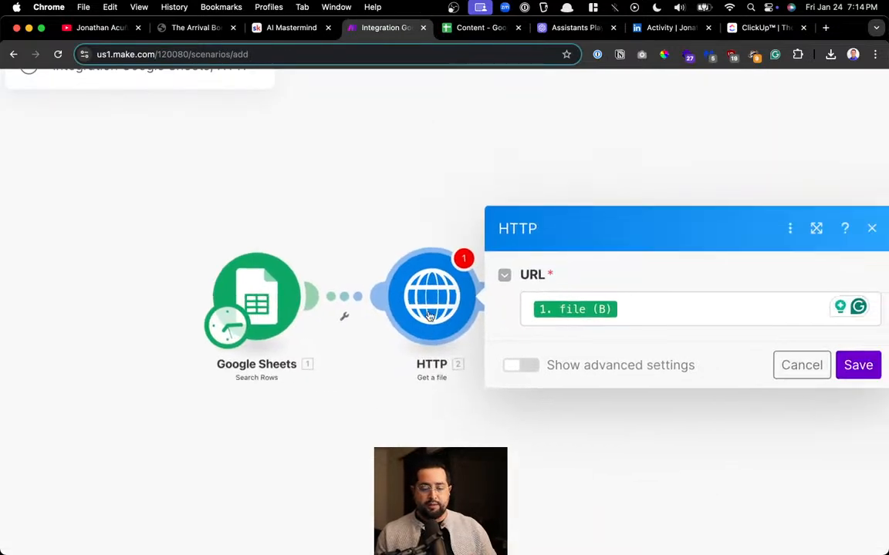
left_click(848, 365)
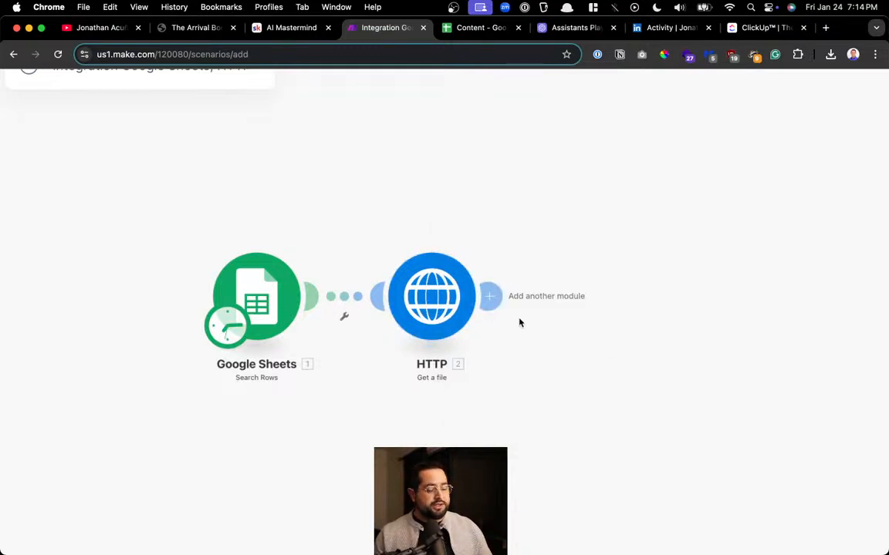
Switch to the OpenAI Playground, look through its Realtime and Chat pages, and return to Assistants
left_click_drag(520, 321, 378, 323)
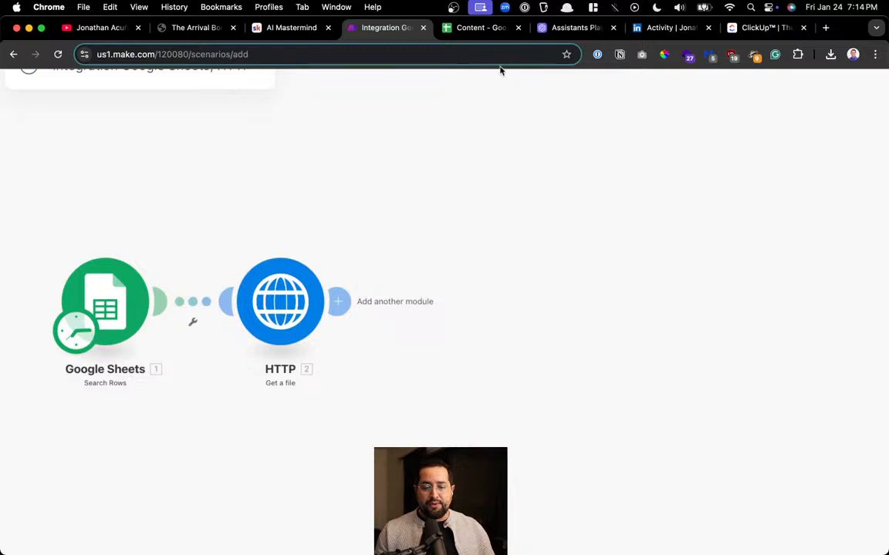
left_click(554, 28)
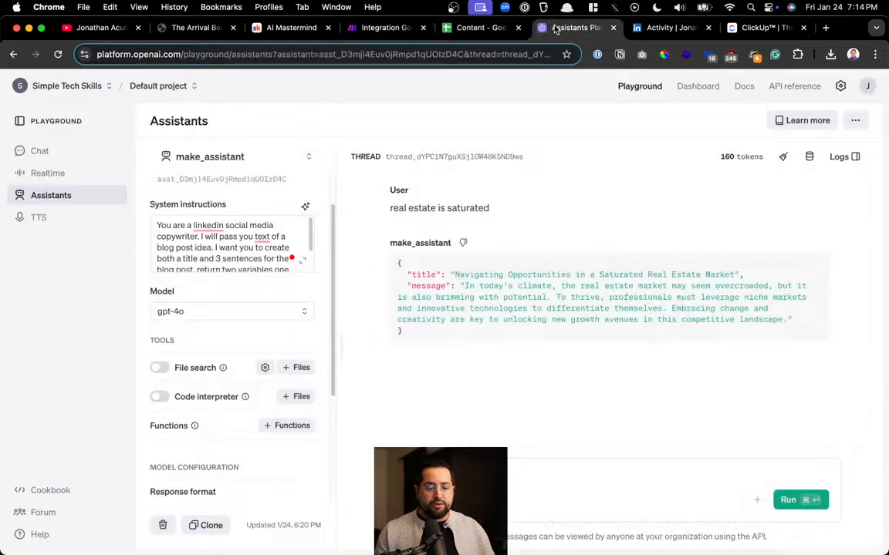
left_click(95, 55)
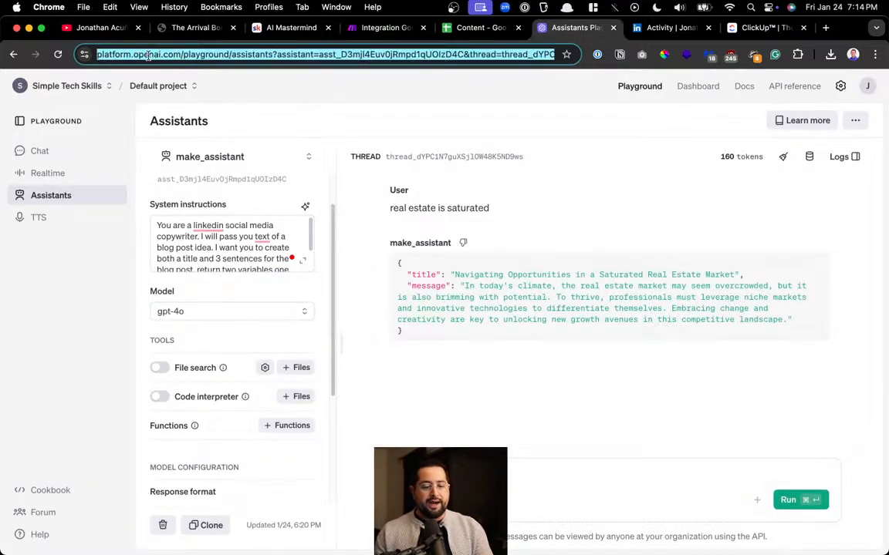
left_click(43, 171)
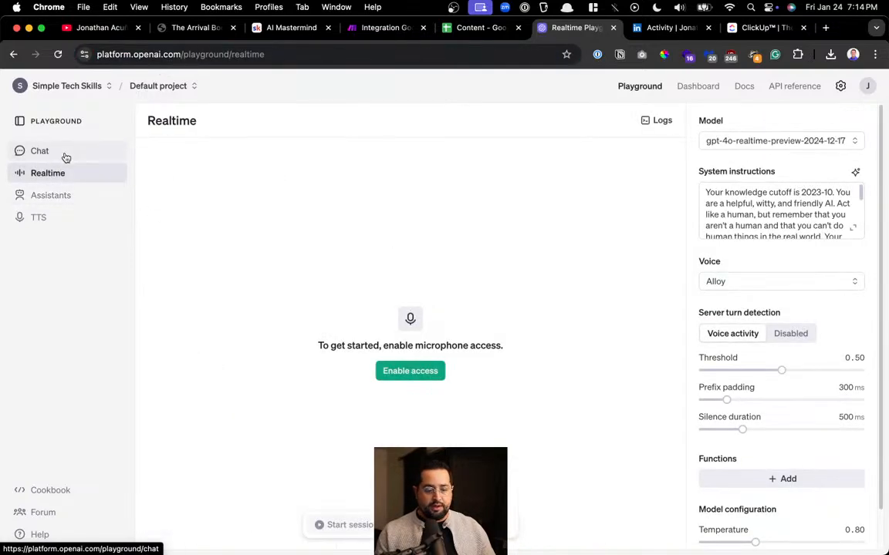
left_click(65, 154)
left_click(58, 194)
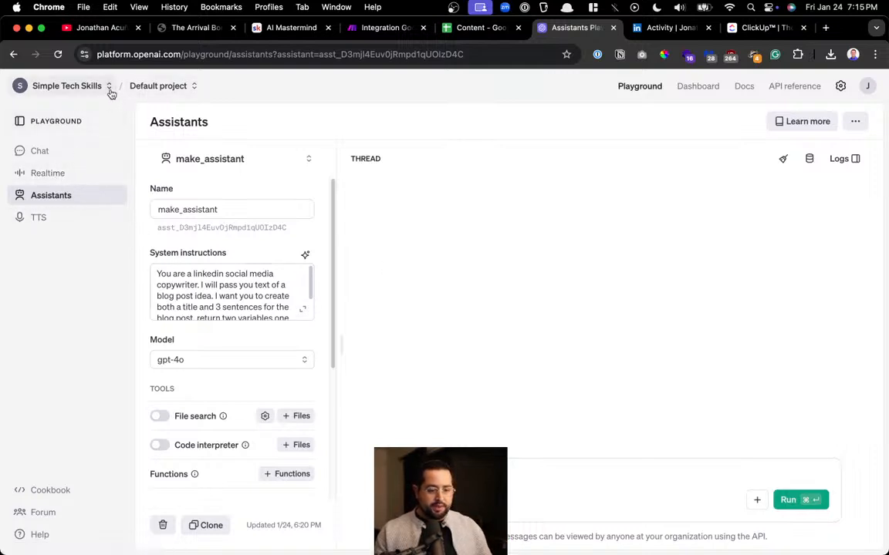
Select and copy all the system instructions of make_assistant
left_click(173, 89)
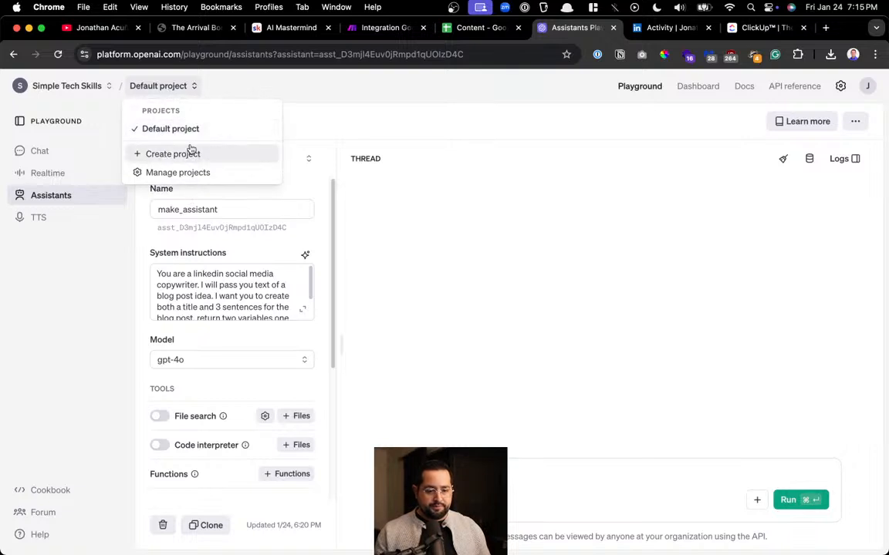
left_click(225, 274)
key("super+a")
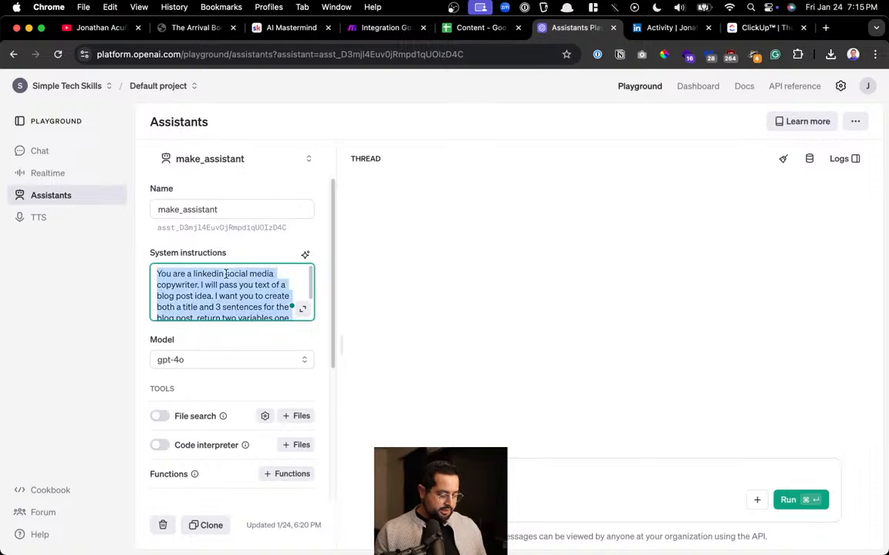
Create a new OpenAI project named "make automation 2"
left_click(189, 85)
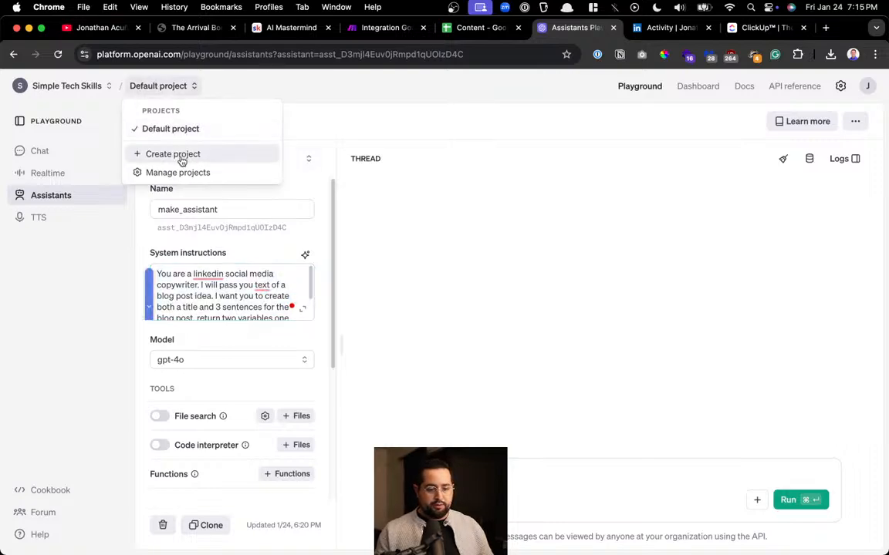
left_click(177, 155)
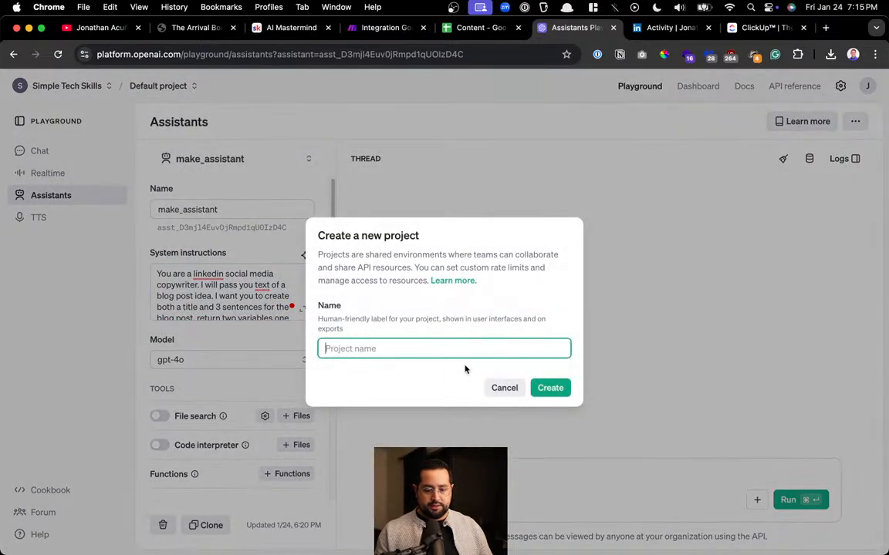
type("make autoamtion")
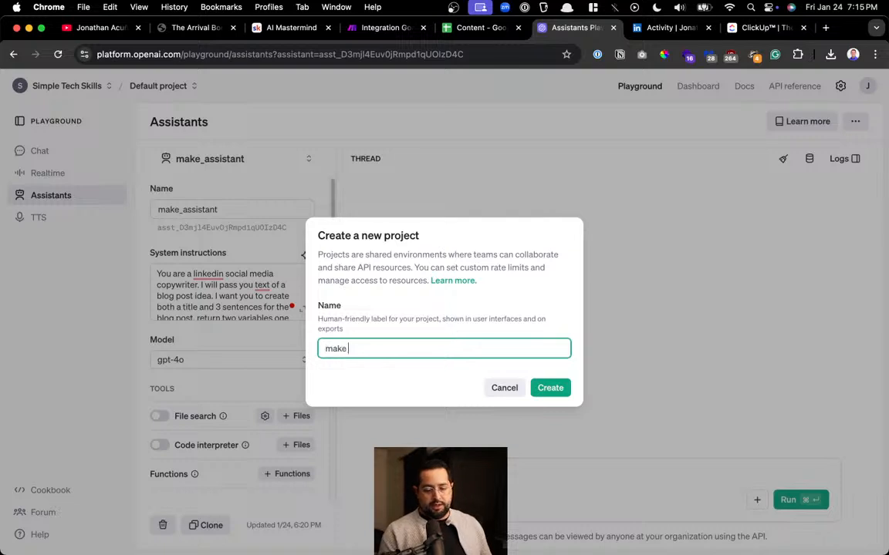
key("BackSpace")
key("BackSpace")
key("BackSpace")
key("BackSpace")
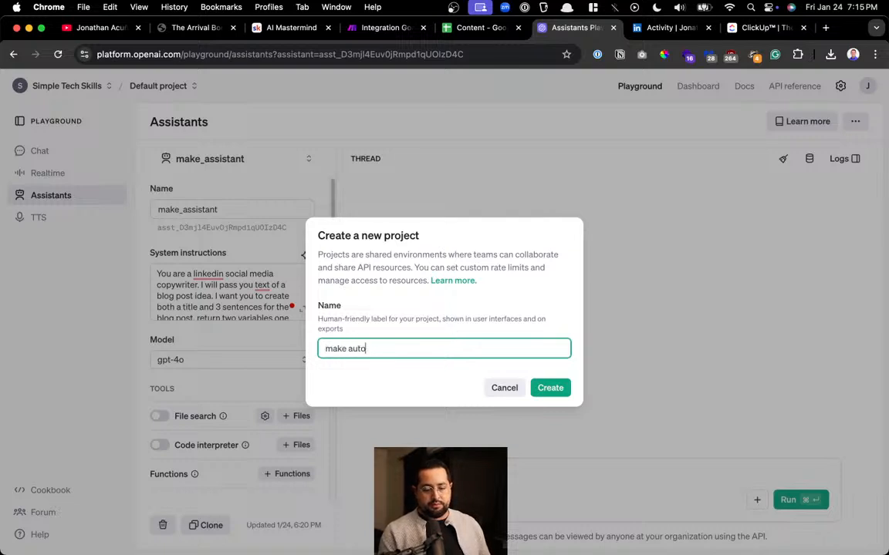
type("mation 2")
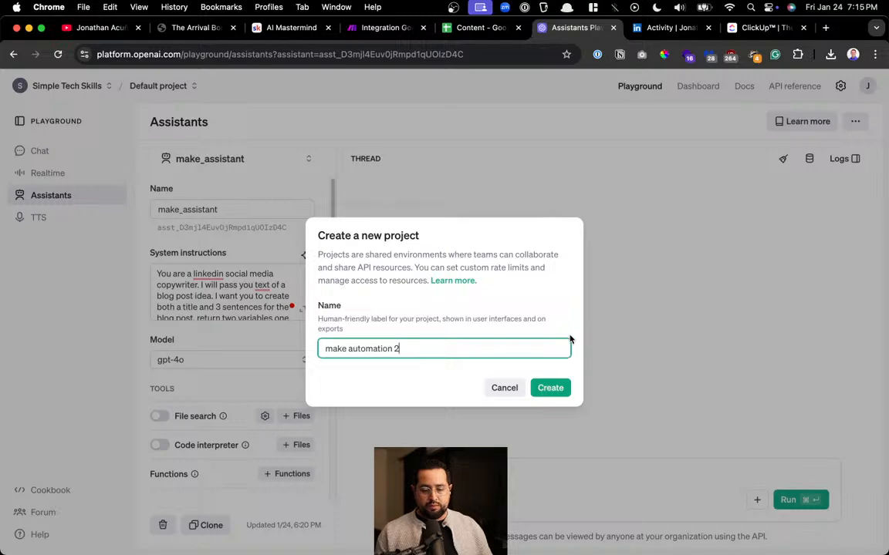
left_click(538, 388)
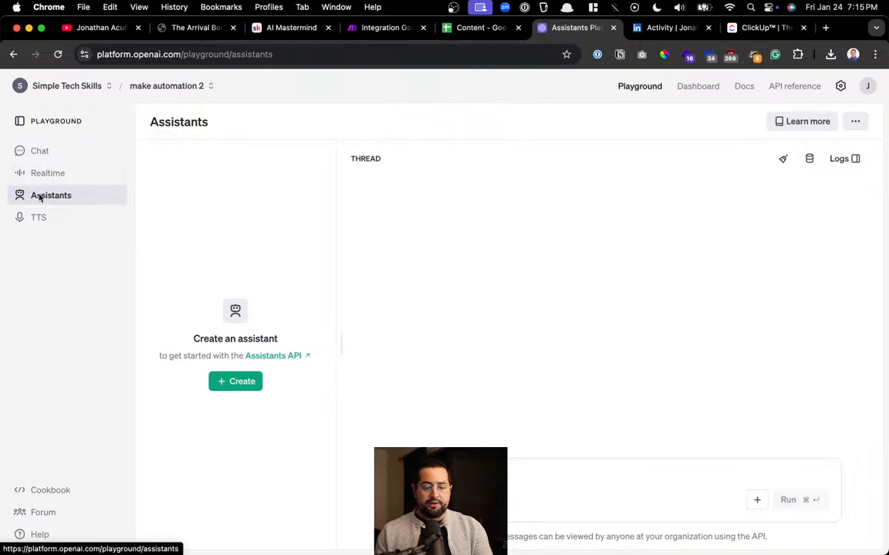
Create an assistant in the new project and name it "linked Bot Writer"
scroll(41, 197, "up", 5)
scroll(40, 198, "down", 5)
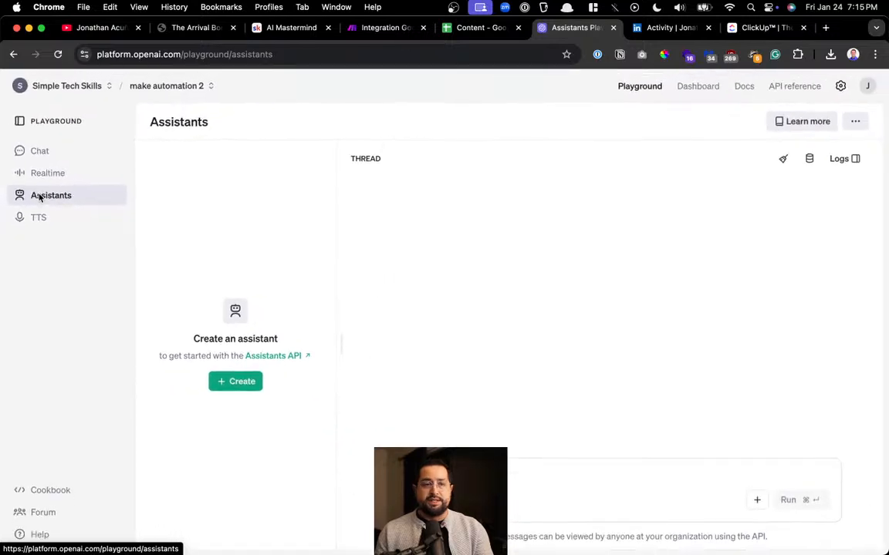
left_click(215, 388)
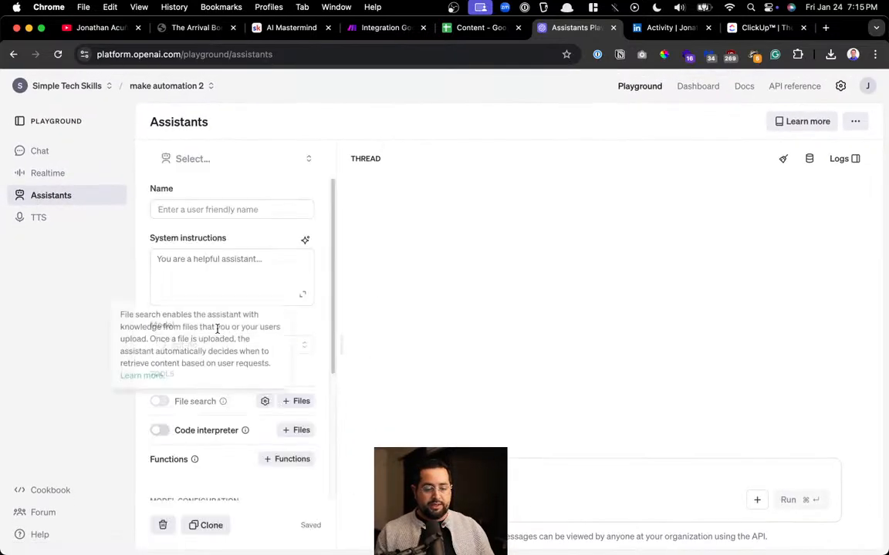
left_click(213, 203)
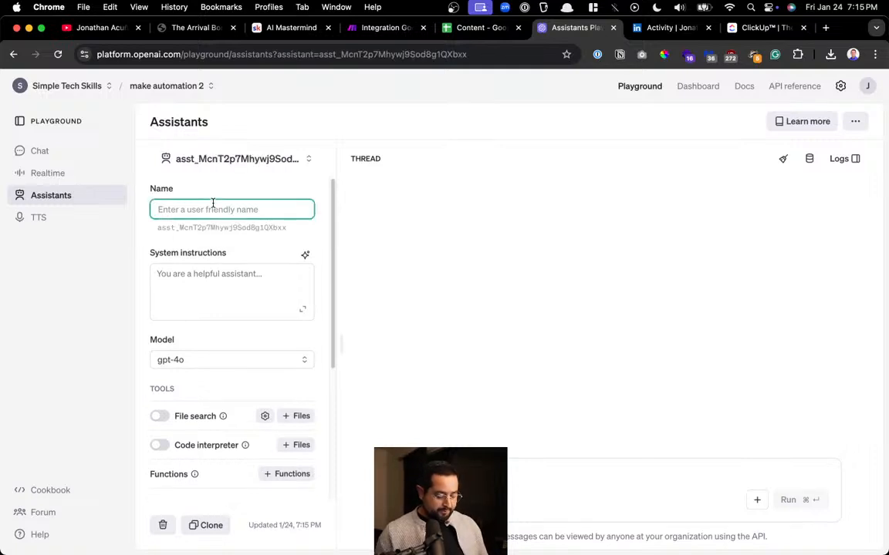
type("link")
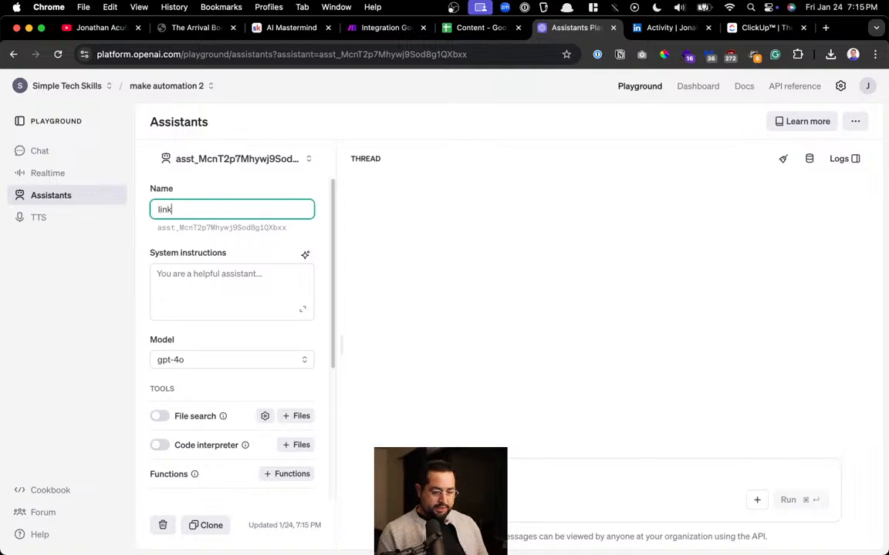
type("ed Bot ")
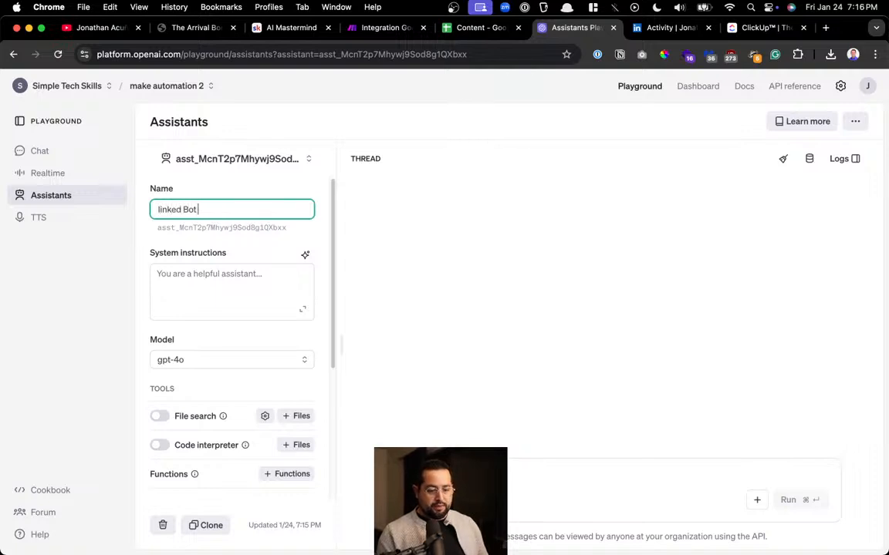
type("Writer")
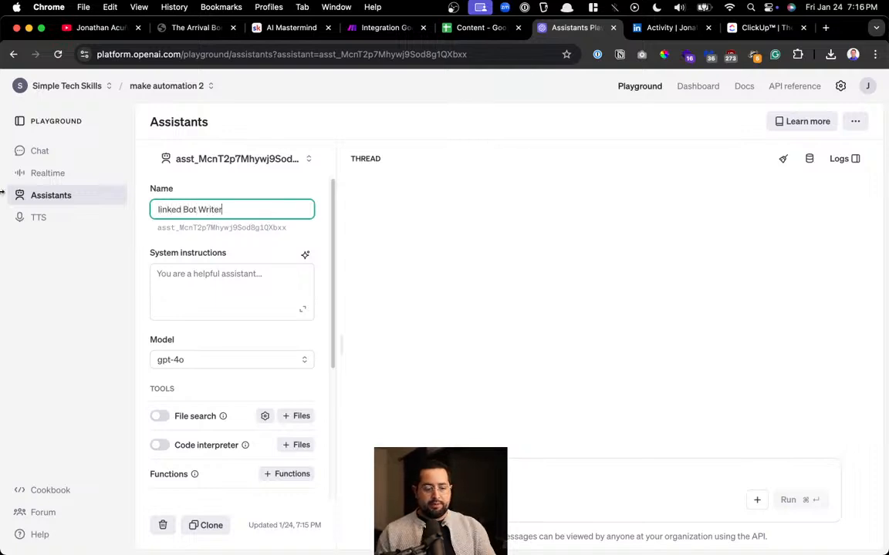
Paste the copied LinkedIn copywriter prompt into the assistant's system instructions and open it in the expanded editor
scroll(149, 222, "up", 5)
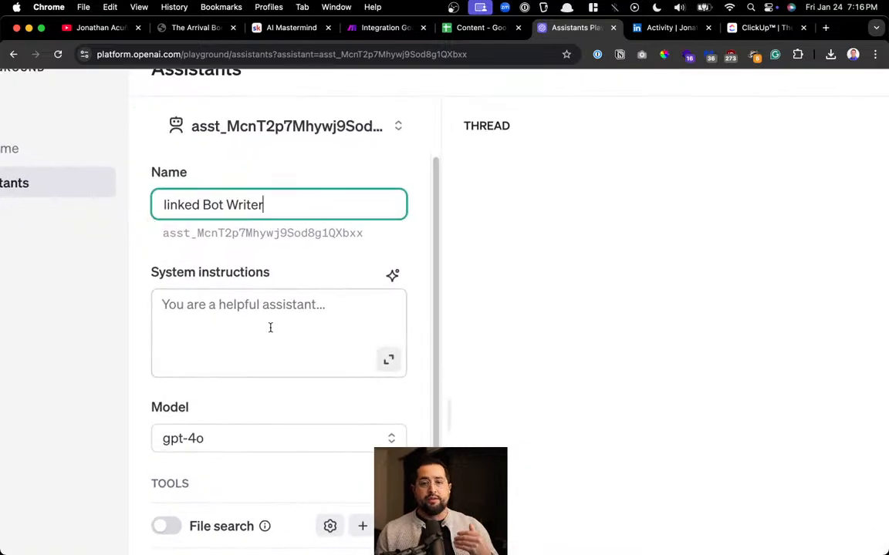
left_click(200, 315)
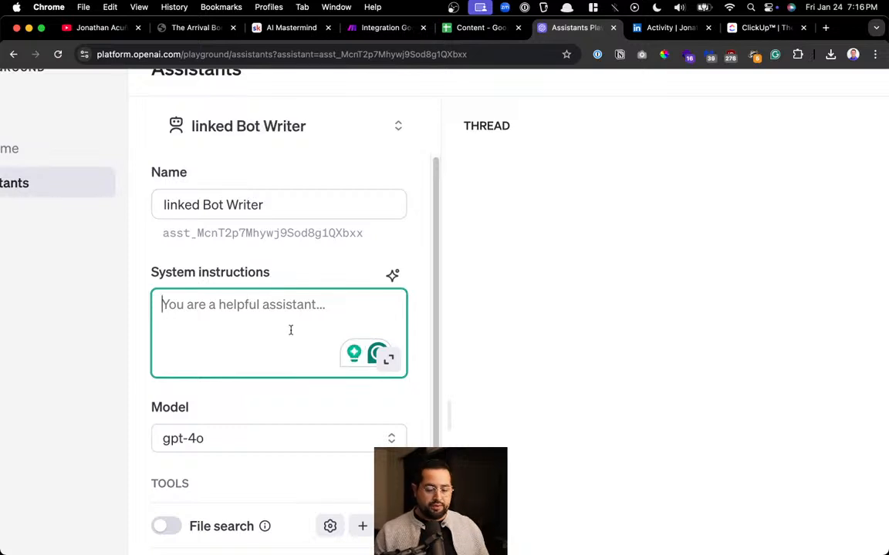
scroll(282, 314, "down", 5)
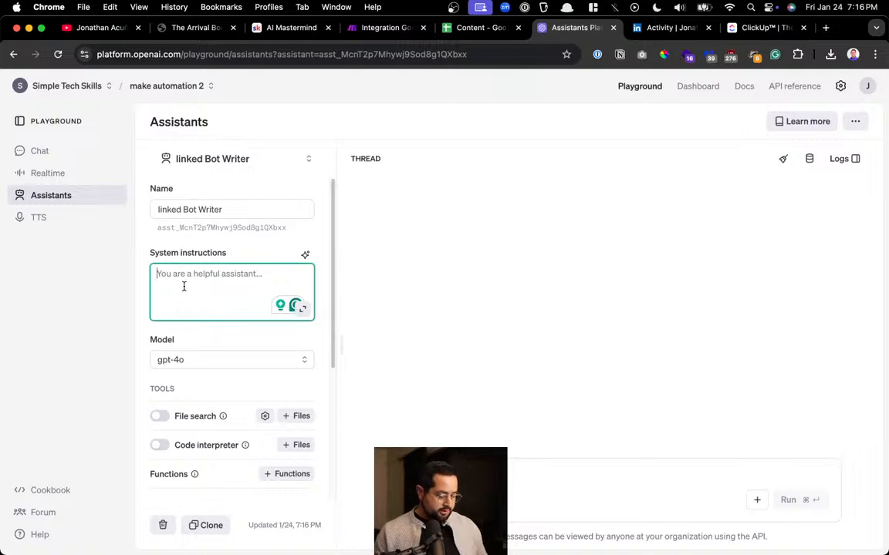
key("alt+super+c")
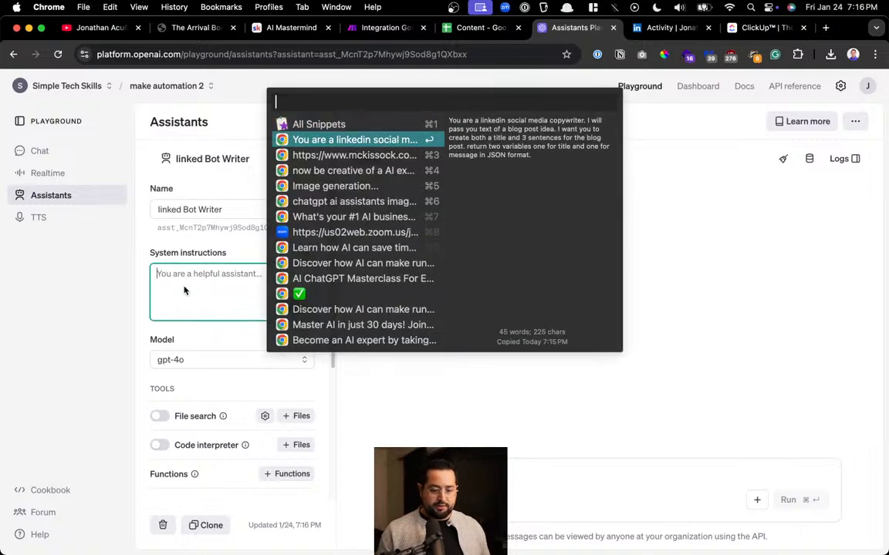
key("Return")
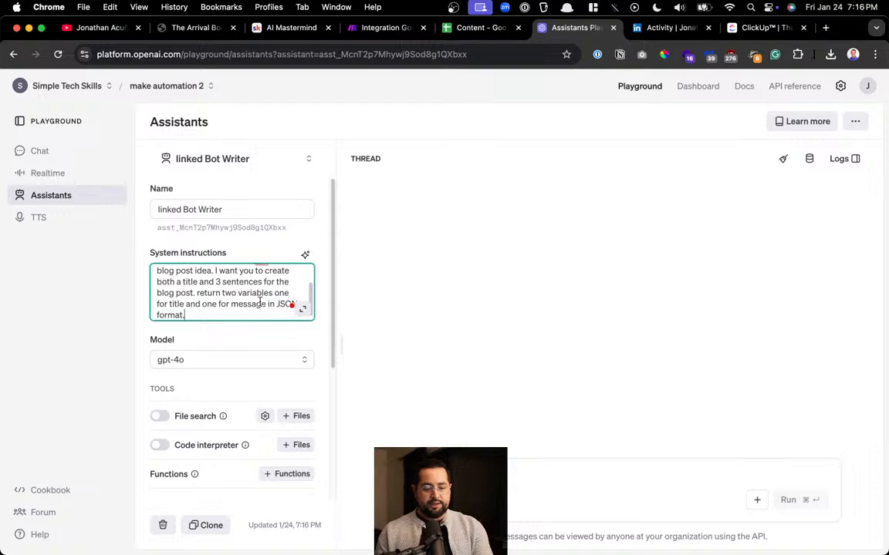
left_click(303, 308)
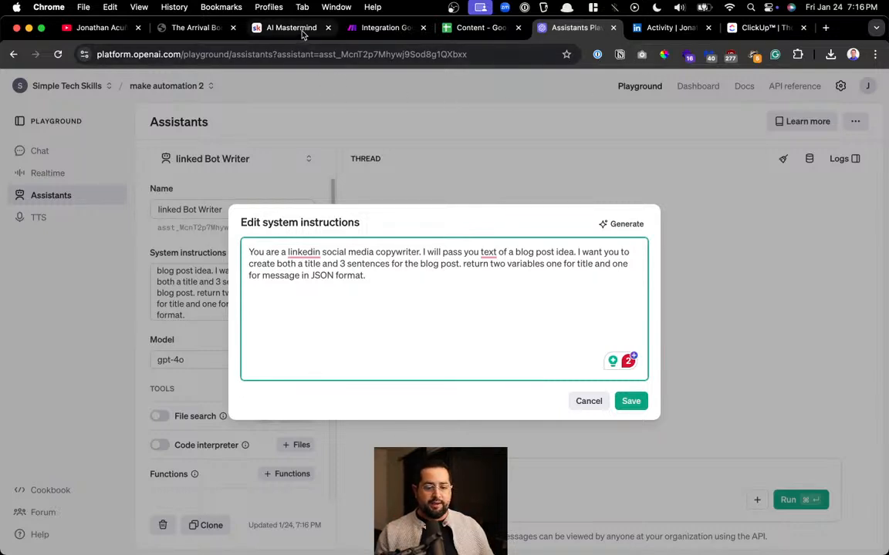
Glance at the AI Mastermind page, return to the assistant, and review its instructions, especially the sentence requesting title and message variables in JSON
left_click(272, 27)
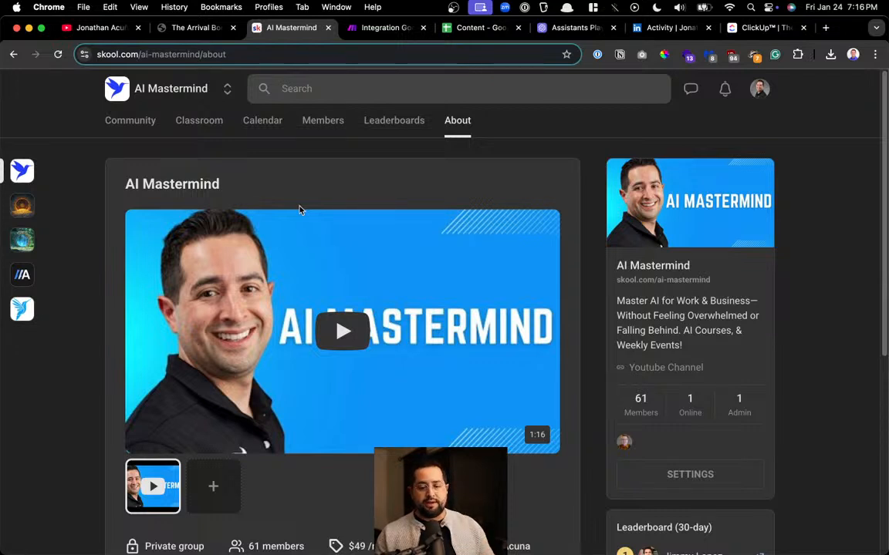
left_click(571, 29)
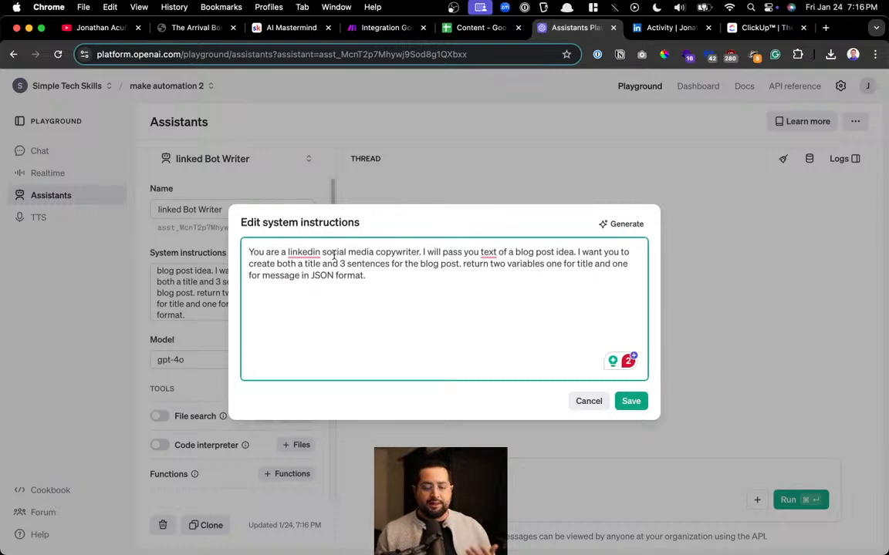
scroll(365, 252, "up", 5)
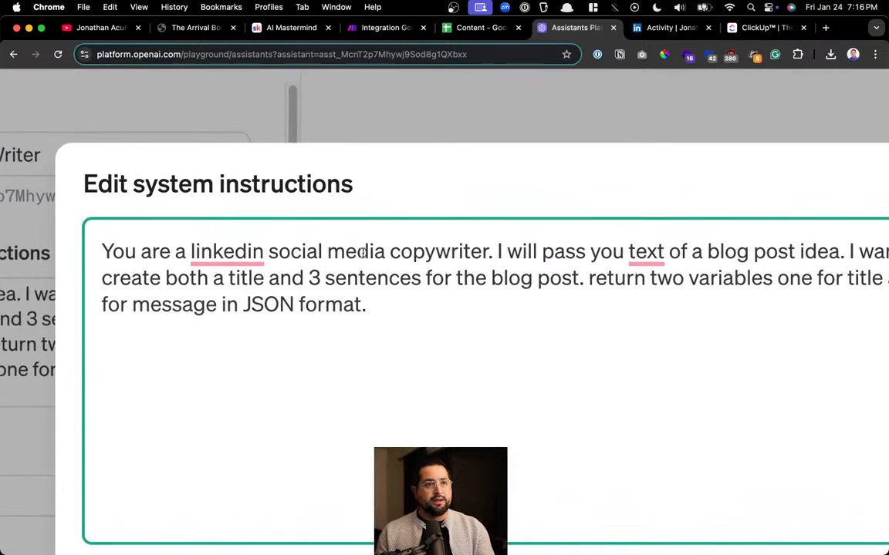
scroll(364, 252, "up", 3)
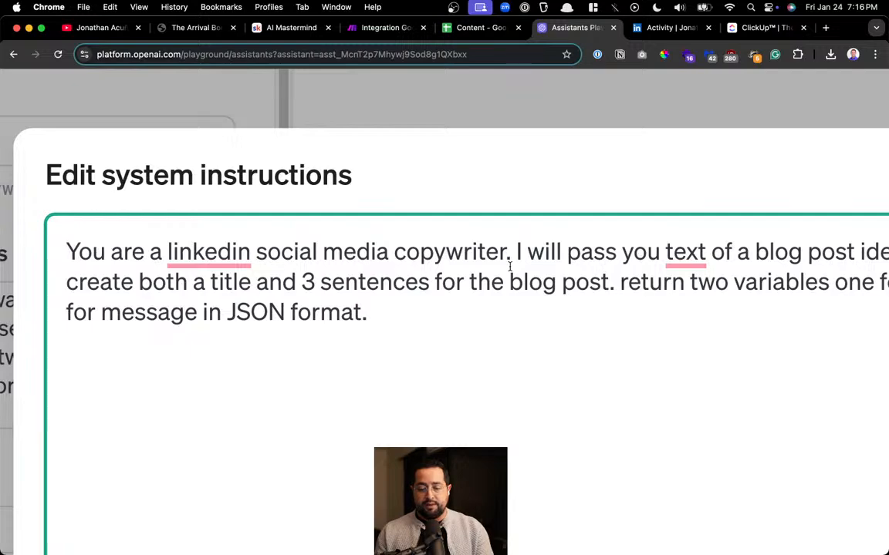
scroll(509, 266, "down", 5)
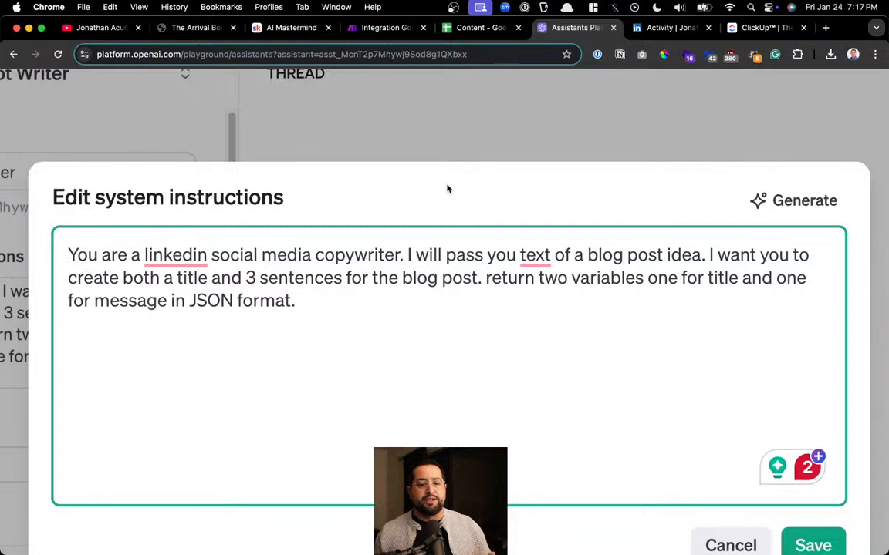
left_click(549, 313)
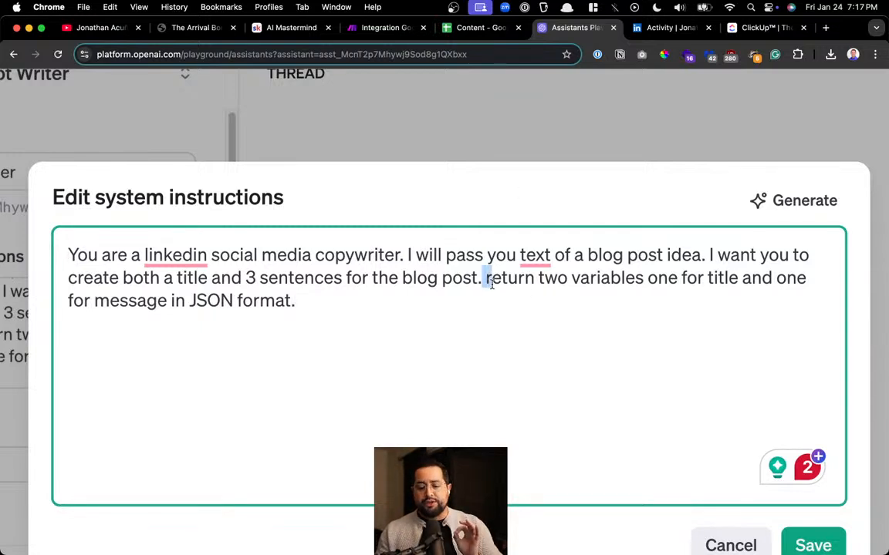
left_click(486, 279, "shift")
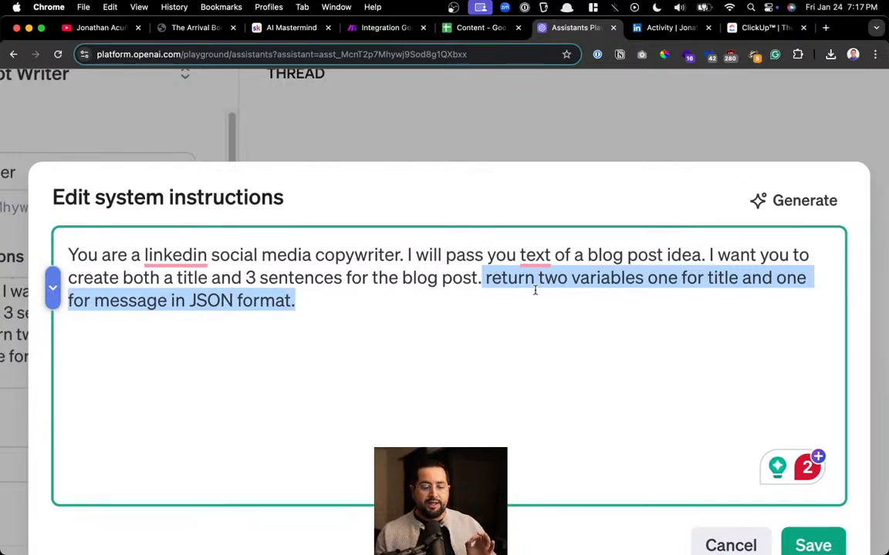
left_click(420, 308)
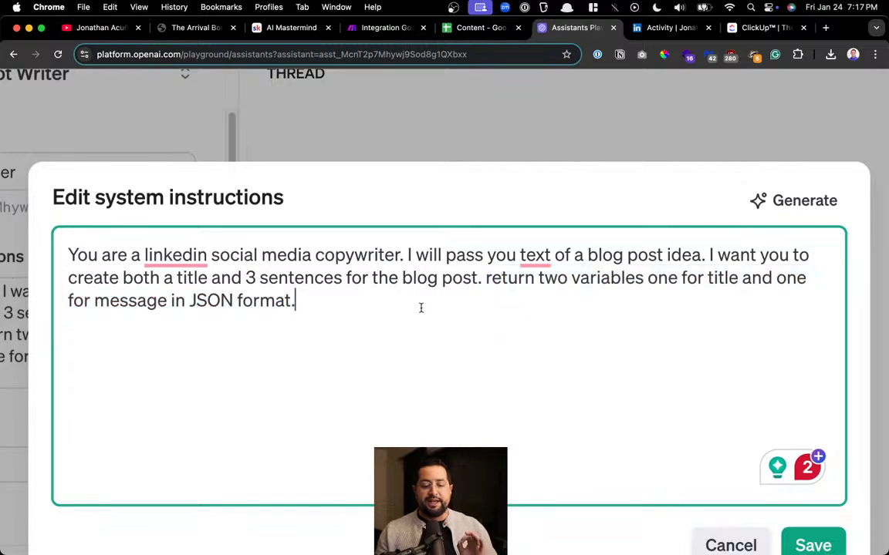
left_click_drag(420, 308, 195, 301)
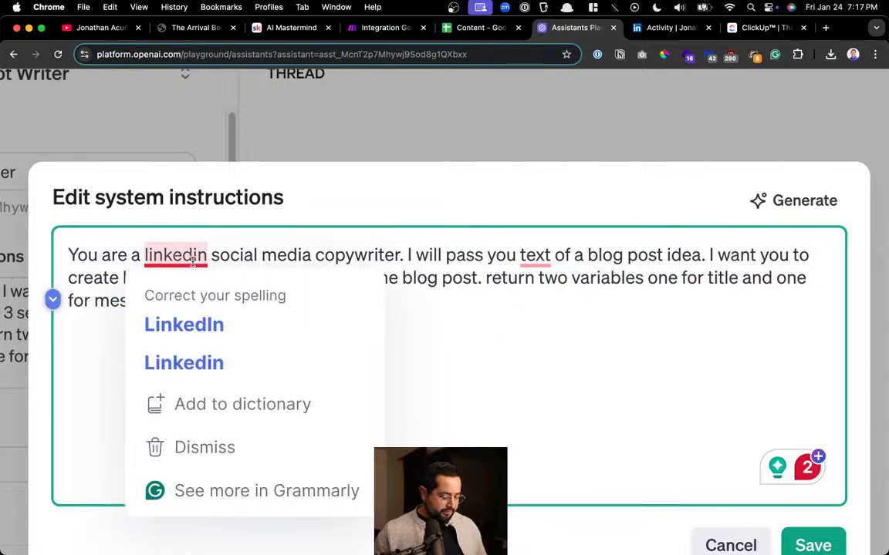
Search Google Images for "json" in a new browser tab
key("super+t")
type("json")
key("Return")
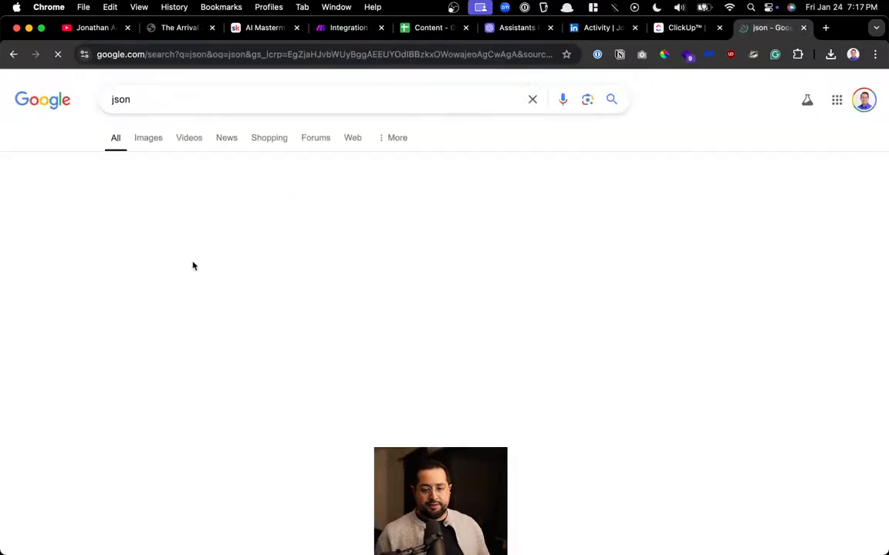
left_click(148, 139)
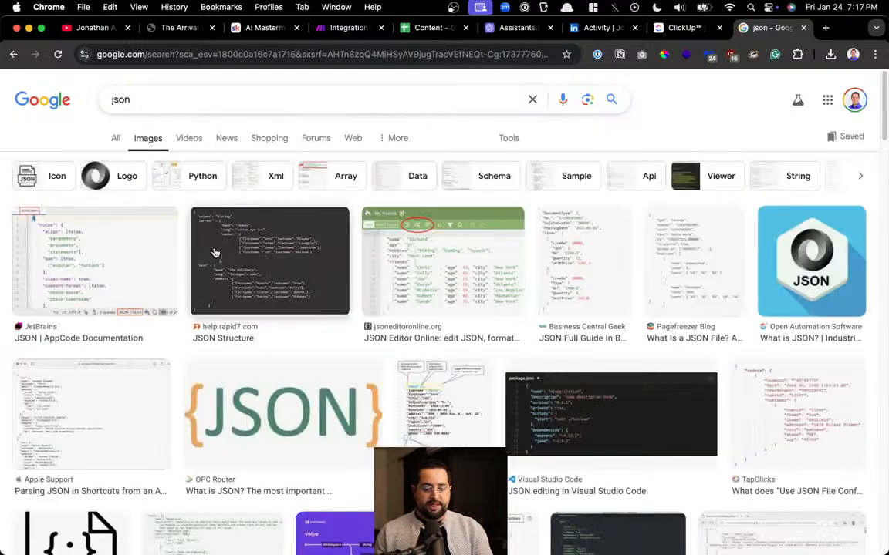
scroll(218, 251, "up", 5)
scroll(218, 250, "down", 5)
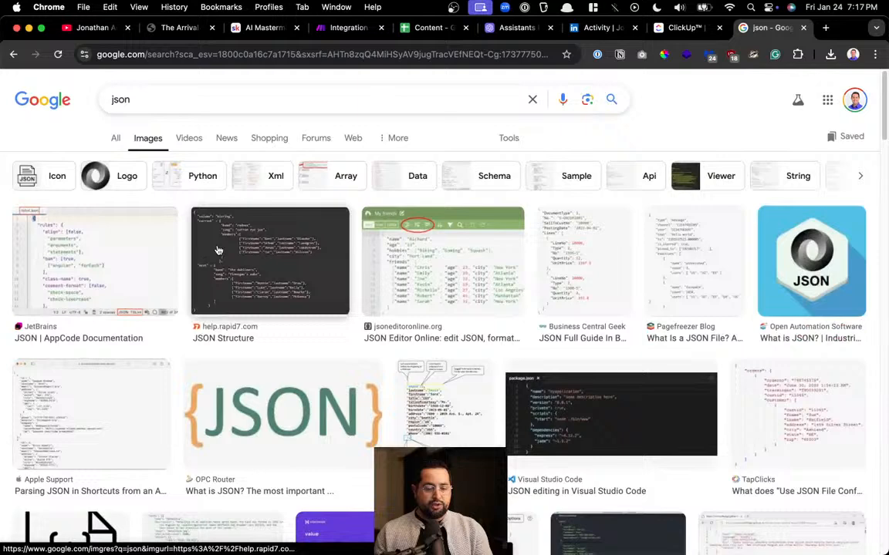
Open the JetBrains and Business Central Geek JSON examples and examine how the Business Central Geek sample structures its names and values
left_click(153, 254)
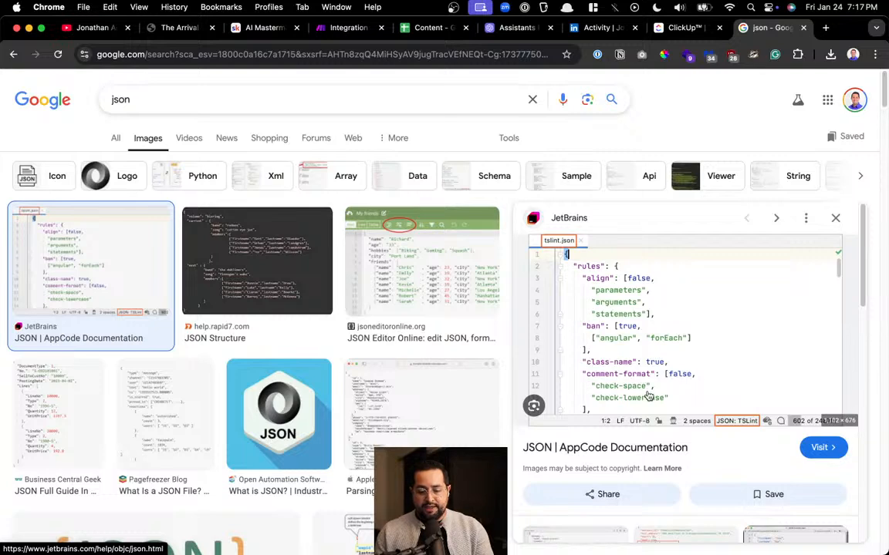
left_click(151, 415)
left_click(64, 418)
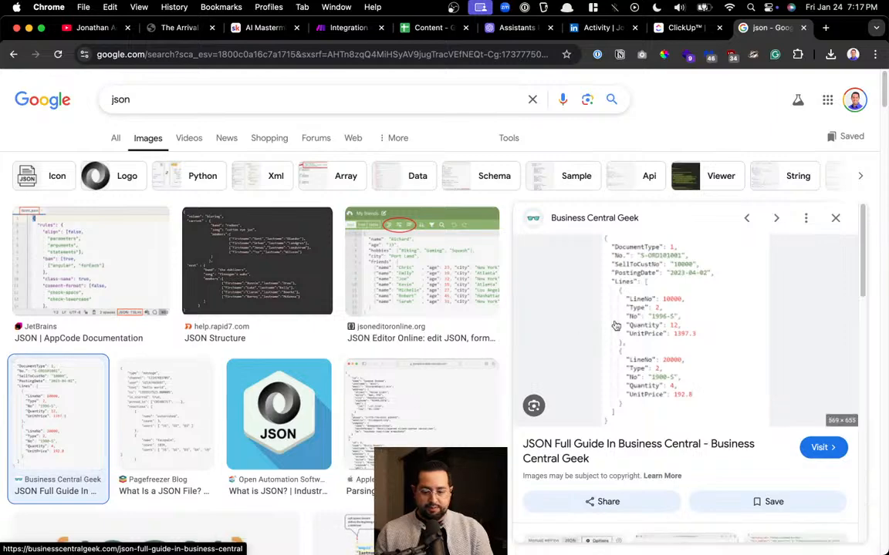
scroll(670, 321, "up", 5)
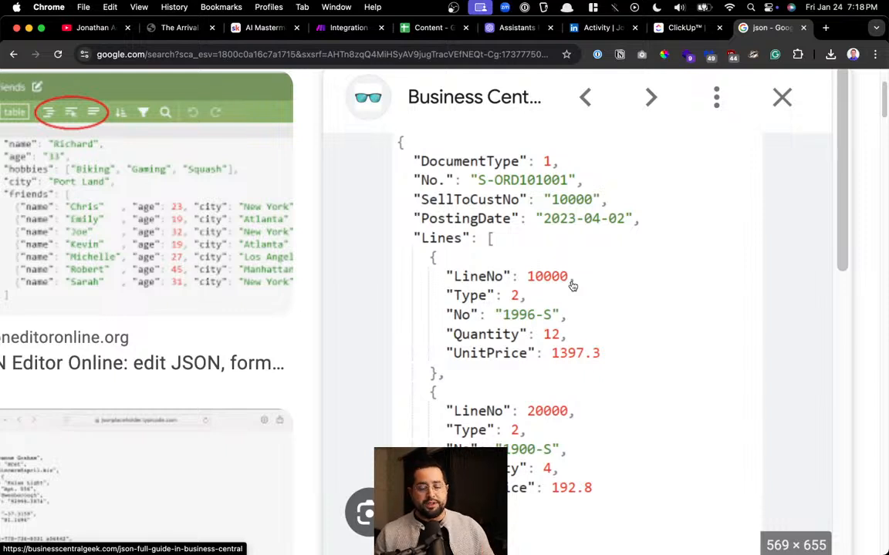
left_click(552, 359)
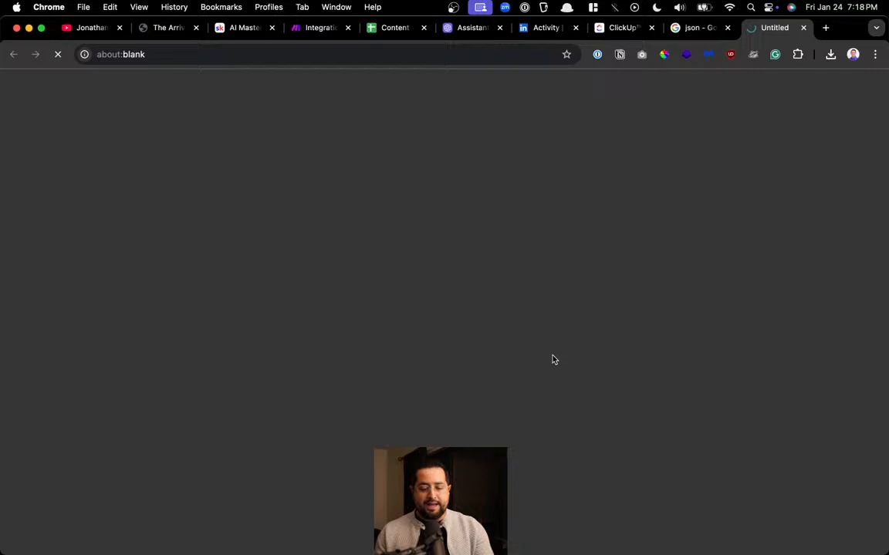
left_click(803, 28)
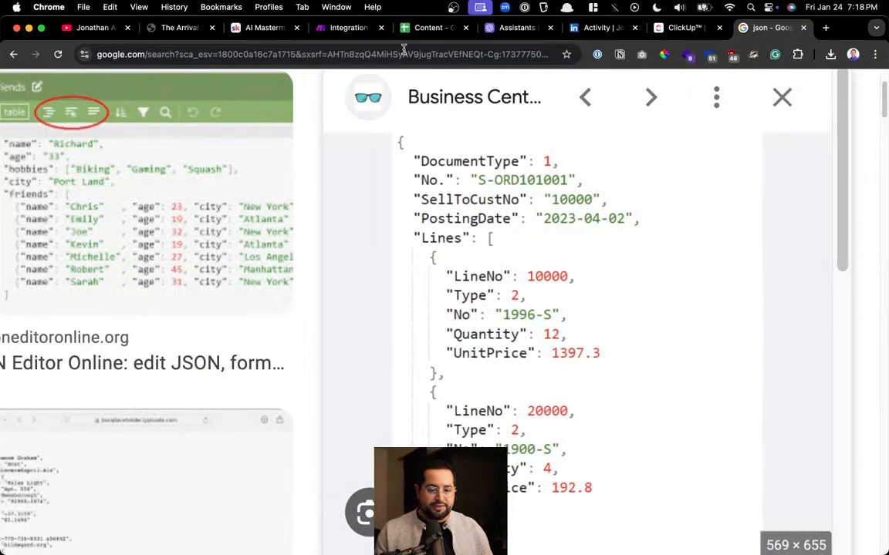
Glance at the Content spreadsheet, recheck the sentence requesting title and message variables in JSON, and save the assistant's system instructions
left_click(415, 28)
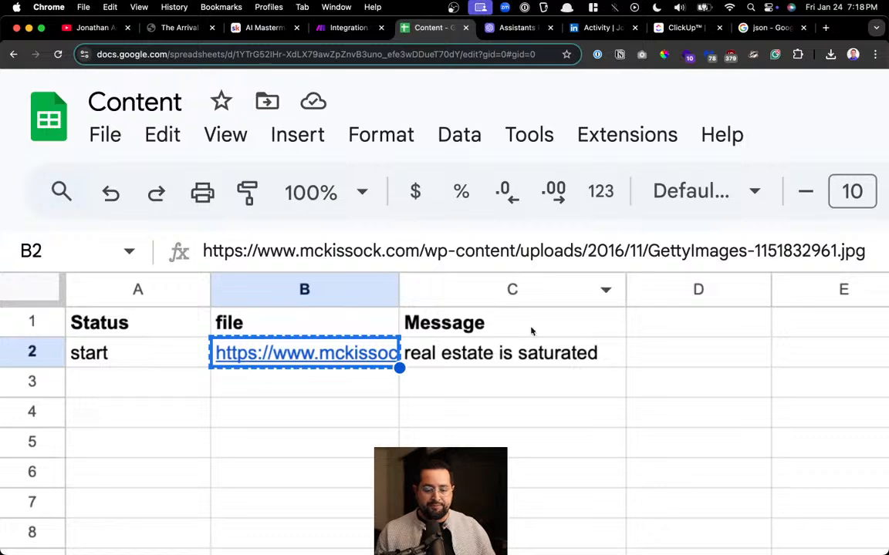
left_click(497, 31)
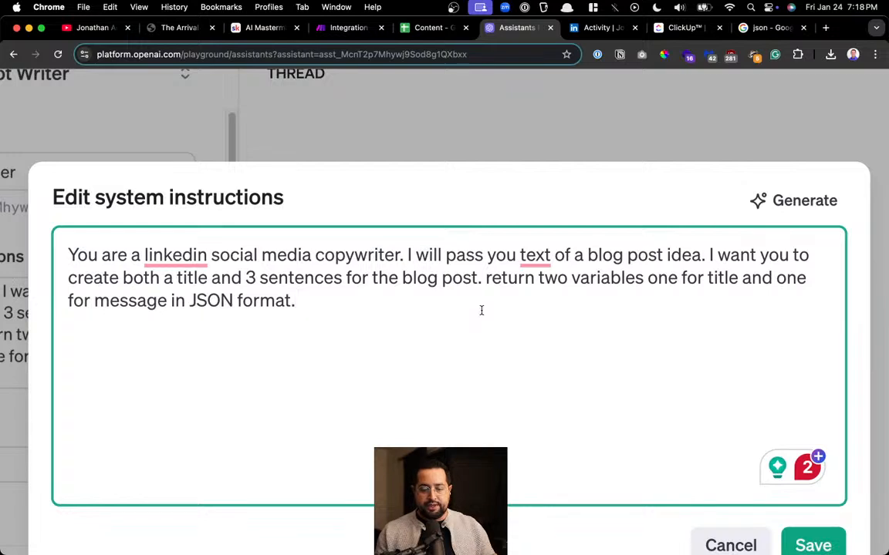
left_click_drag(479, 310, 483, 278)
scroll(441, 396, "down", 1)
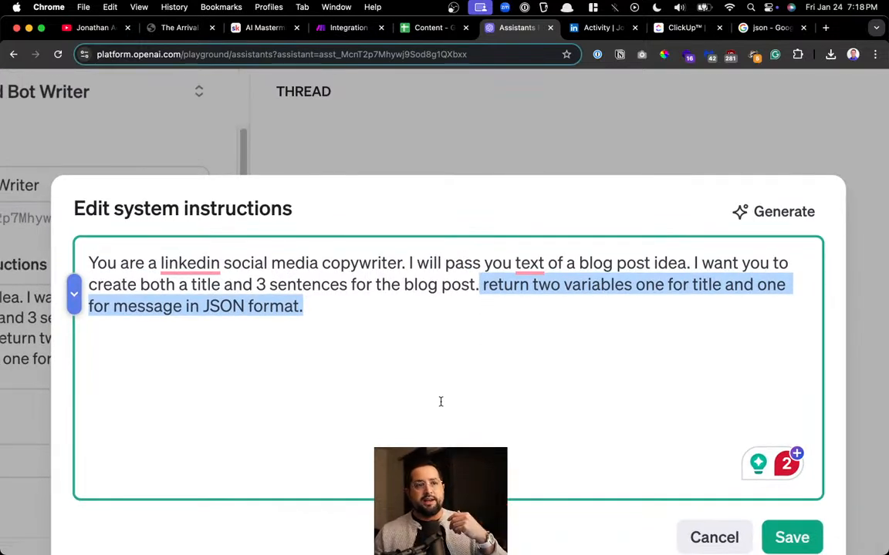
left_click_drag(327, 329, 107, 238)
left_click(446, 331)
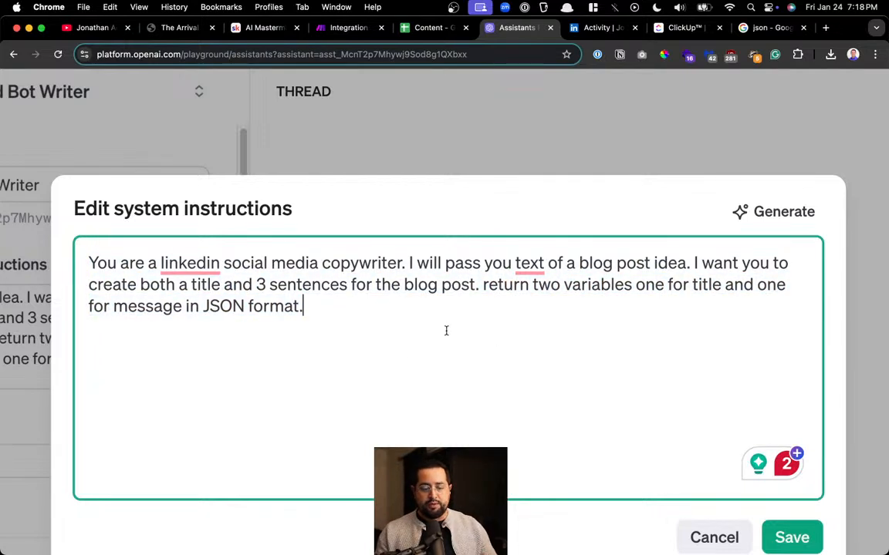
scroll(605, 438, "down", 3)
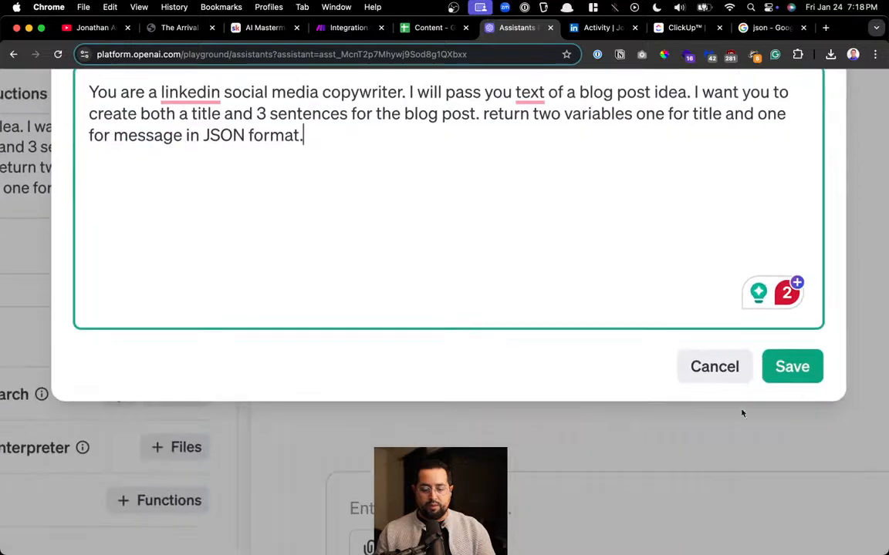
left_click(791, 367)
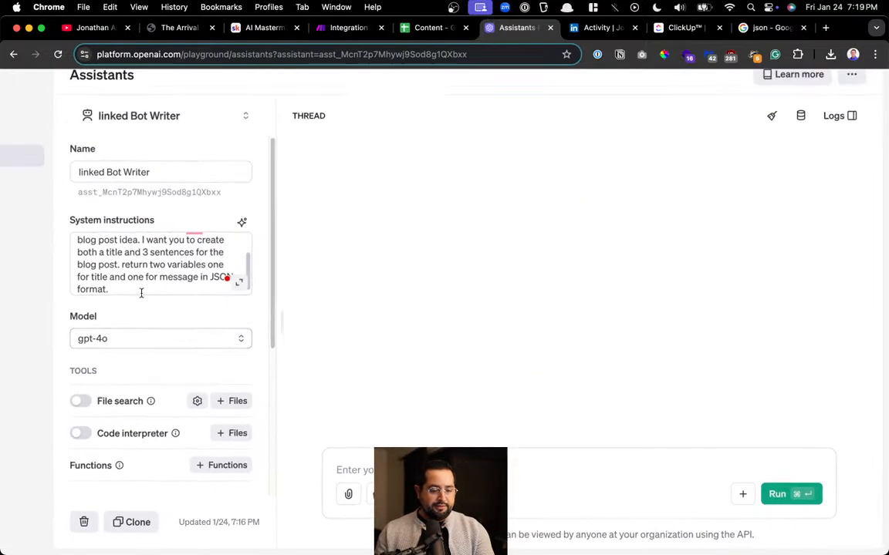
Change the linked Bot Writer assistant's model to gpt-4o-mini
scroll(67, 342, "up", 5)
left_click(140, 341)
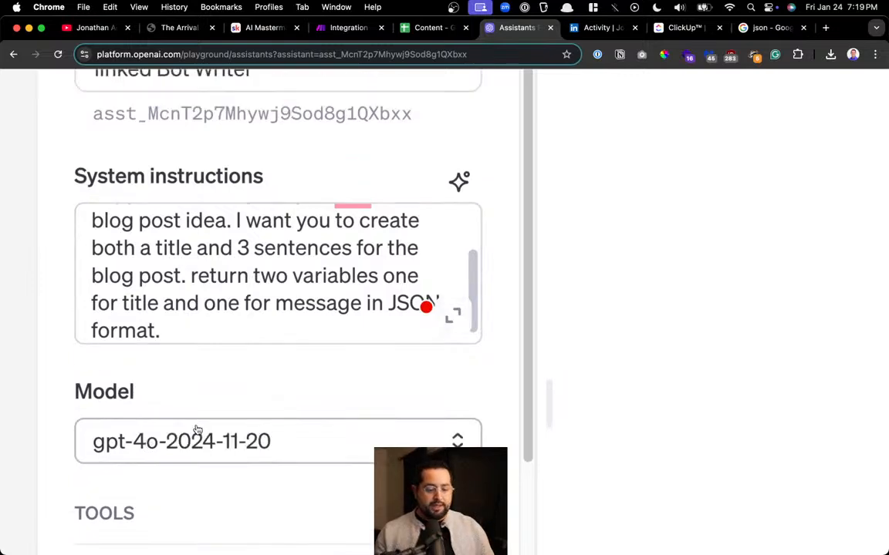
left_click(189, 445)
scroll(226, 298, "down", 5)
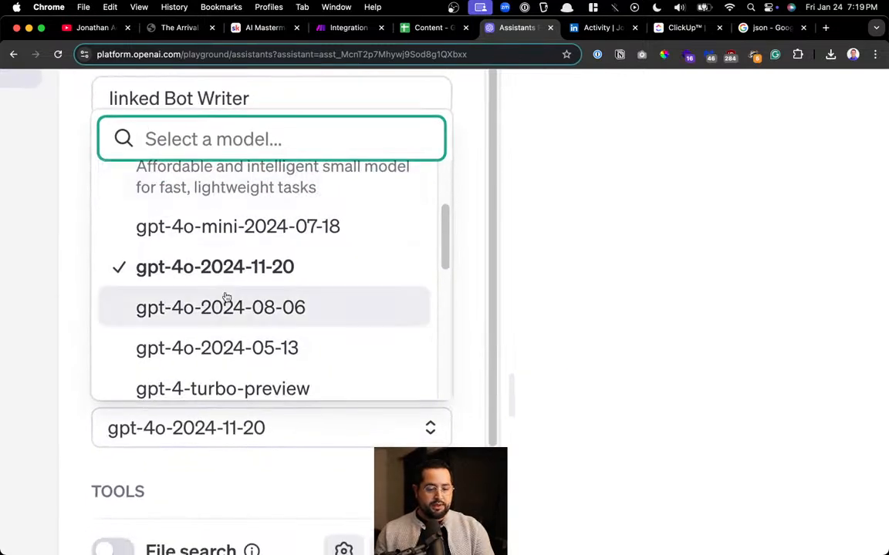
scroll(226, 297, "up", 3)
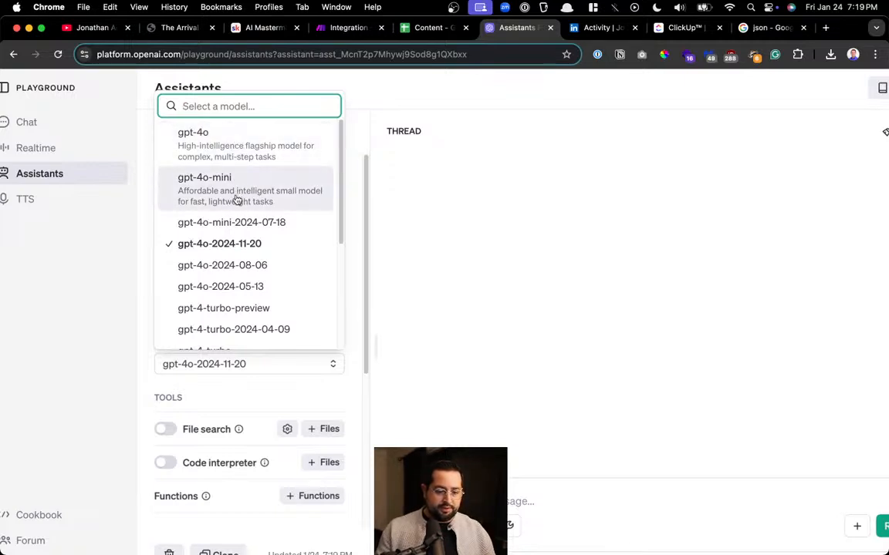
left_click(234, 182)
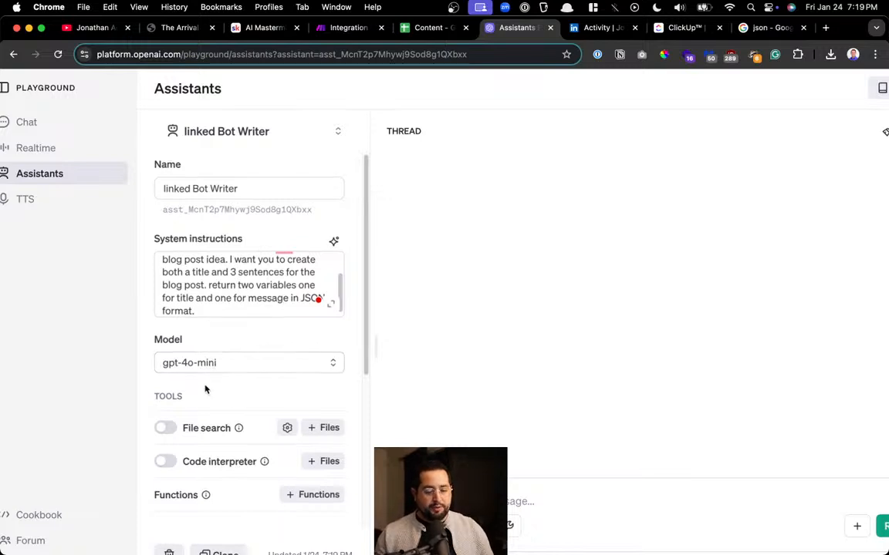
Set the assistant's response format to json_object in the model configuration
scroll(208, 378, "down", 1)
scroll(208, 374, "down", 4)
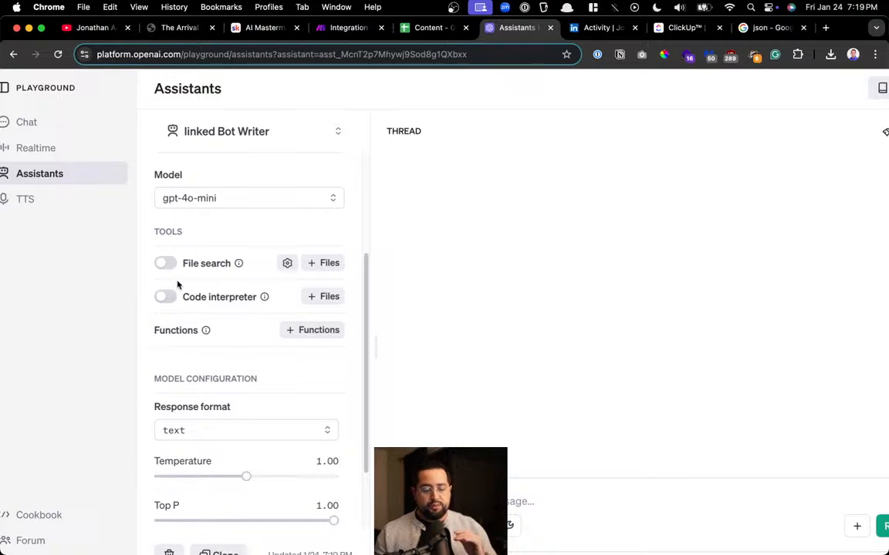
scroll(182, 301, "down", 3)
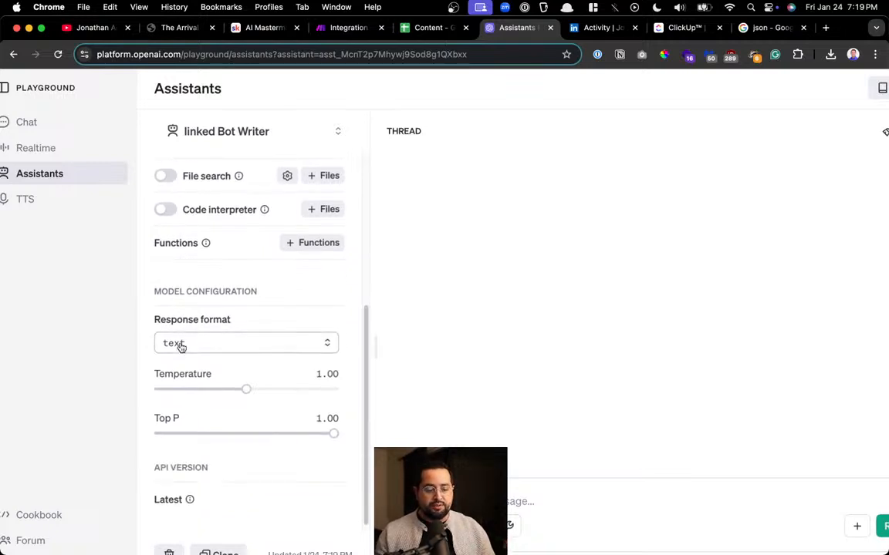
scroll(180, 347, "down", 1)
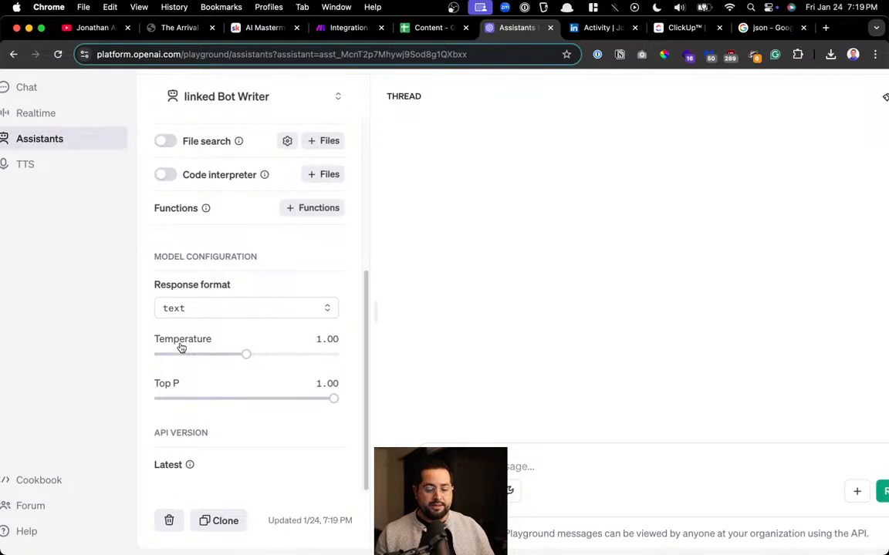
left_click(199, 309)
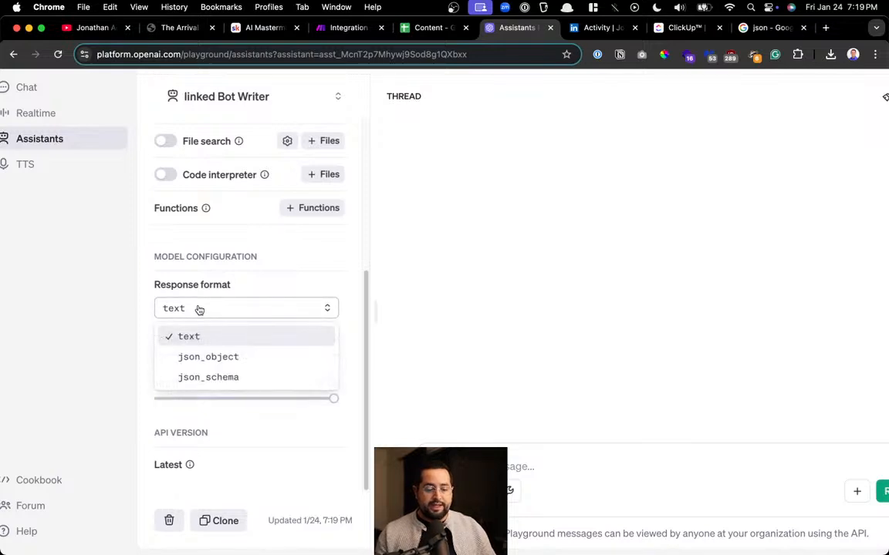
left_click(233, 360)
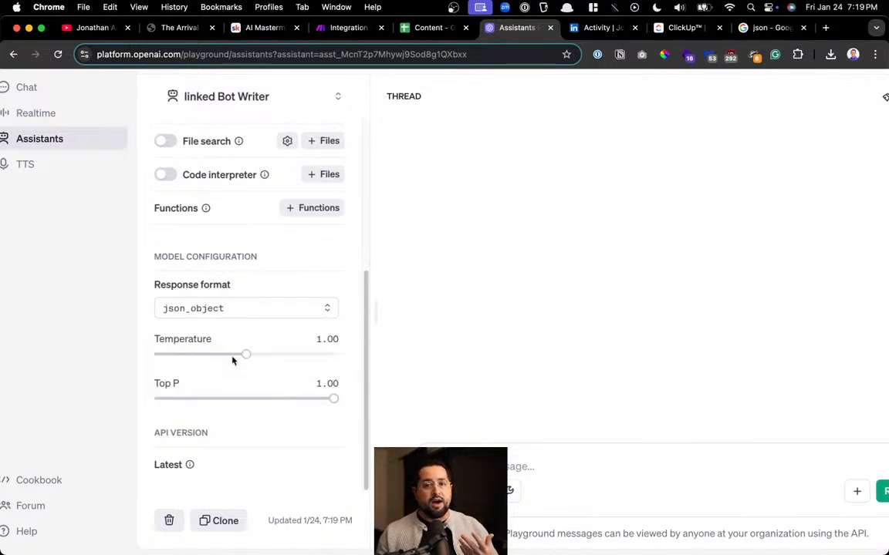
Examine the header and data rows of the Content spreadsheet, then return to the assistant and review its settings
left_click(430, 28)
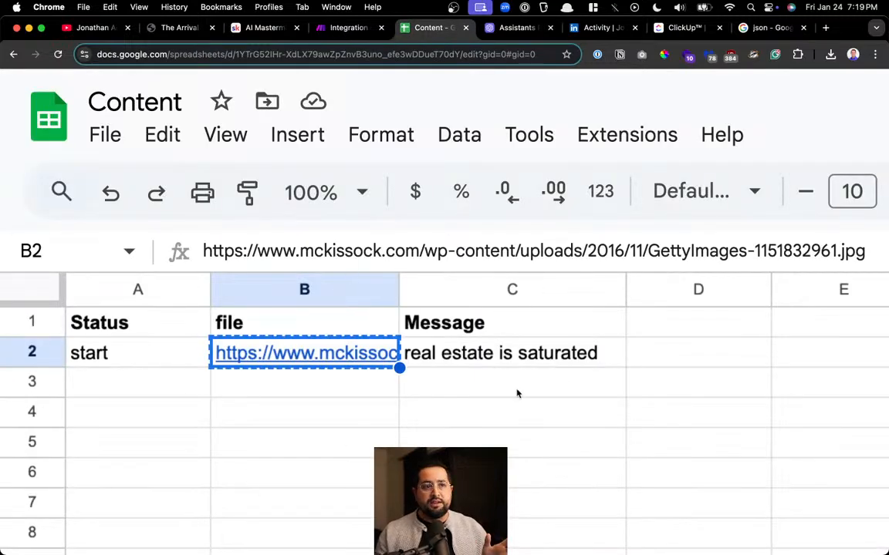
left_click_drag(129, 324, 654, 353)
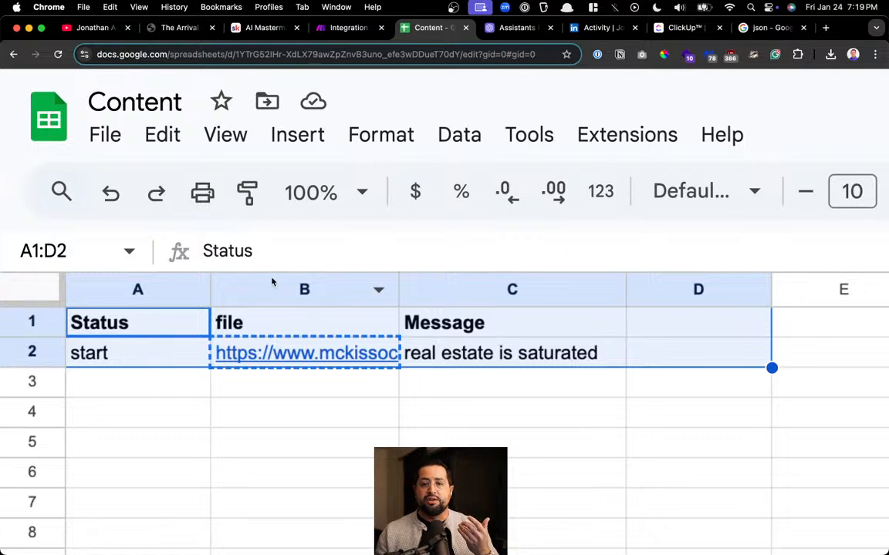
left_click(511, 28)
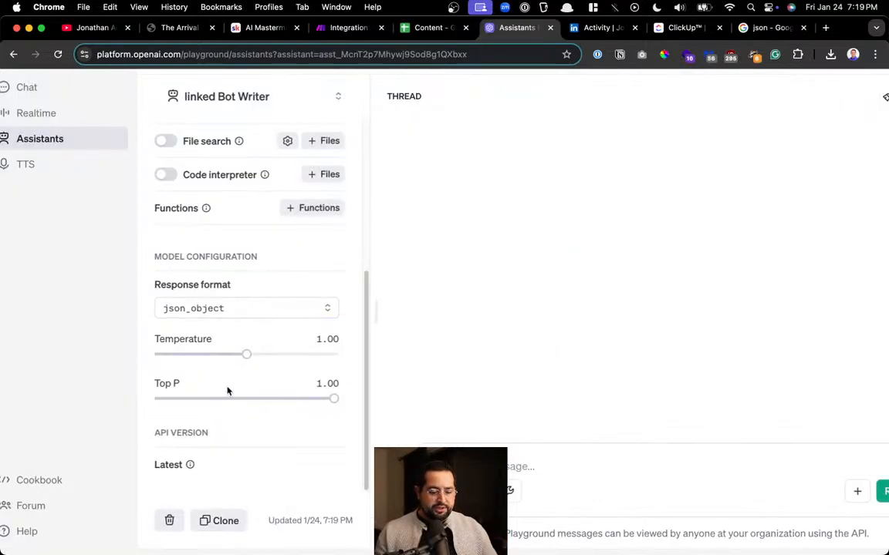
scroll(290, 341, "up", 5)
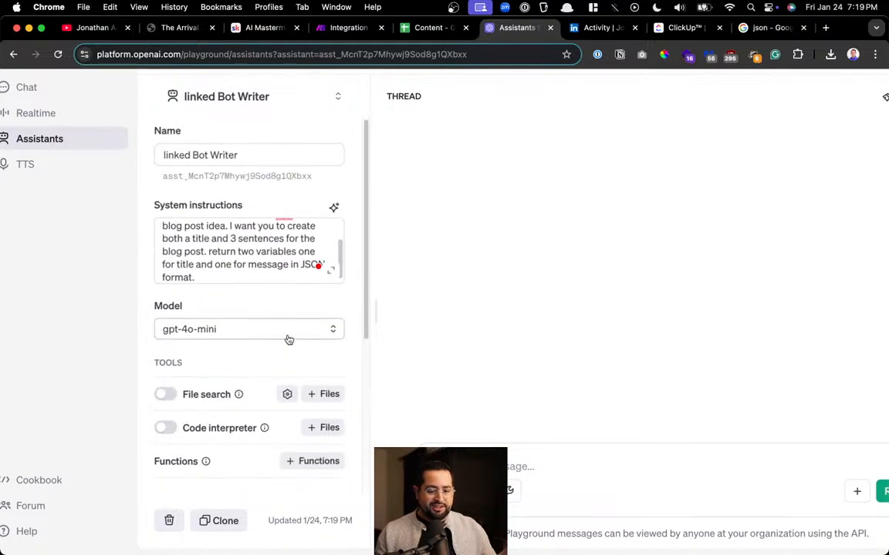
scroll(282, 342, "down", 3)
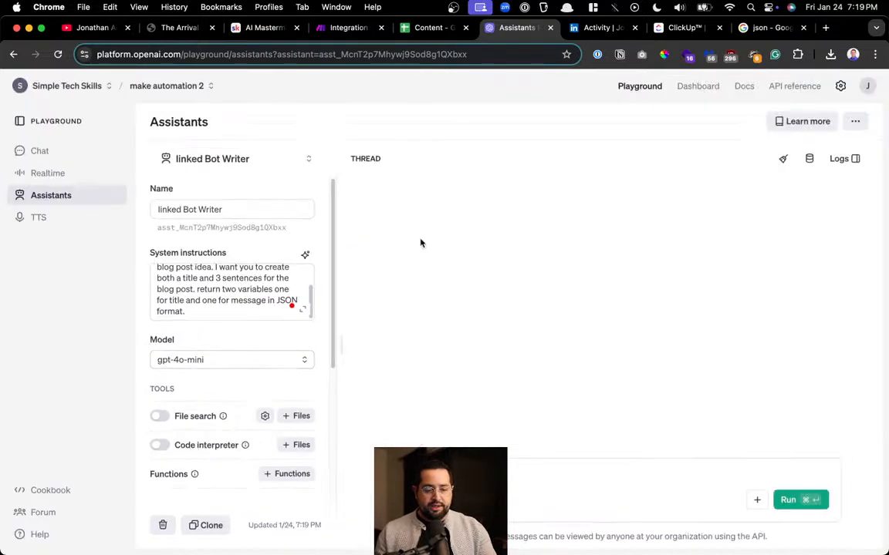
Copy the message "real estate is saturated" from cell C2 of the Content sheet and run it in the assistant's thread
left_click(429, 28)
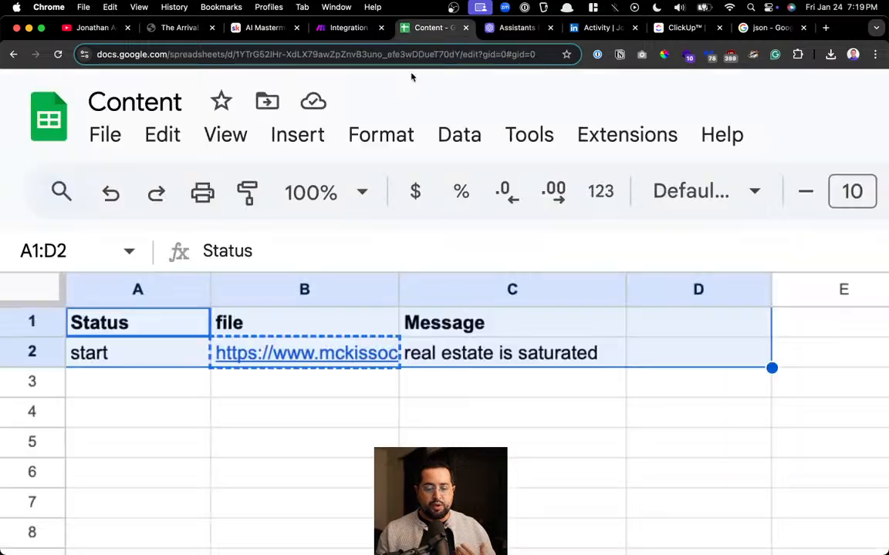
left_click(457, 357)
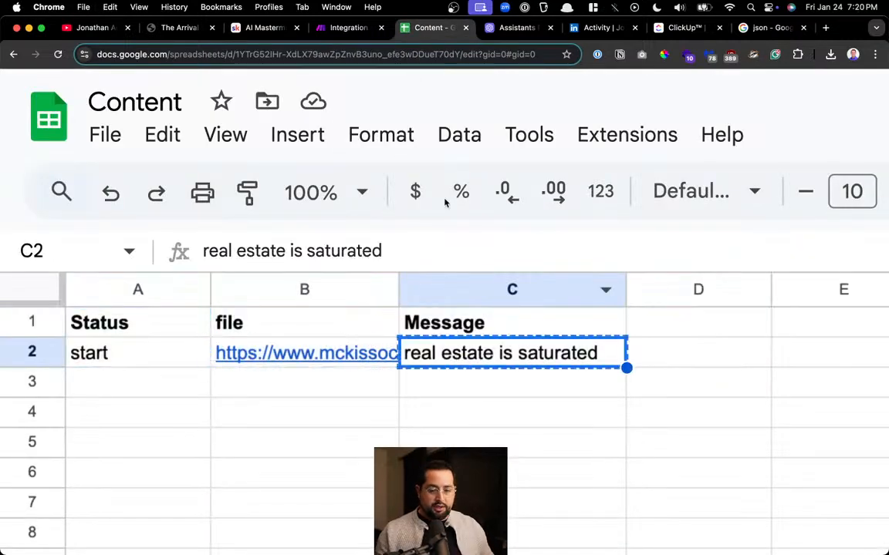
left_click(509, 27)
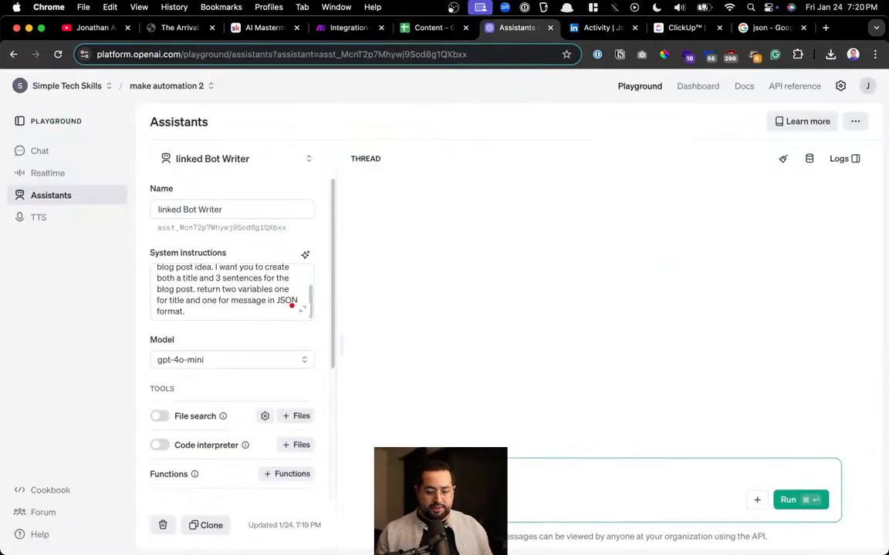
key("super+v")
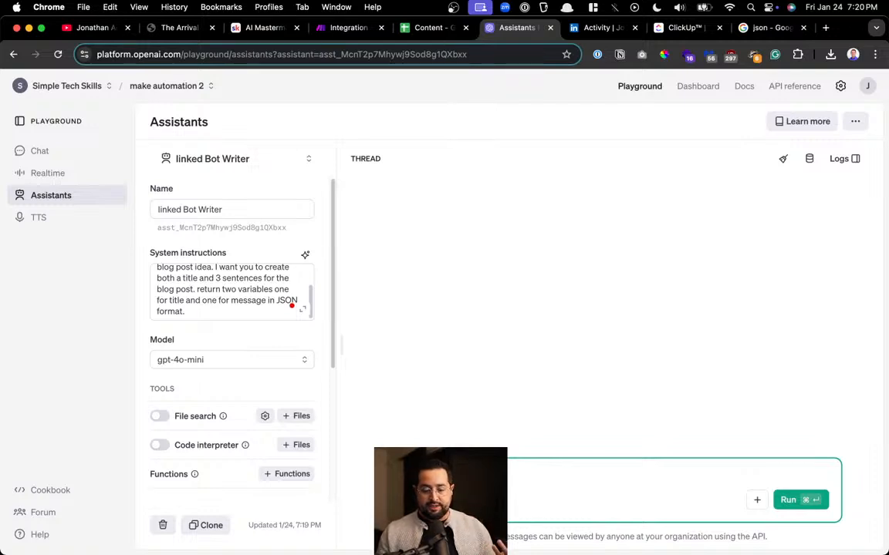
left_click(790, 501)
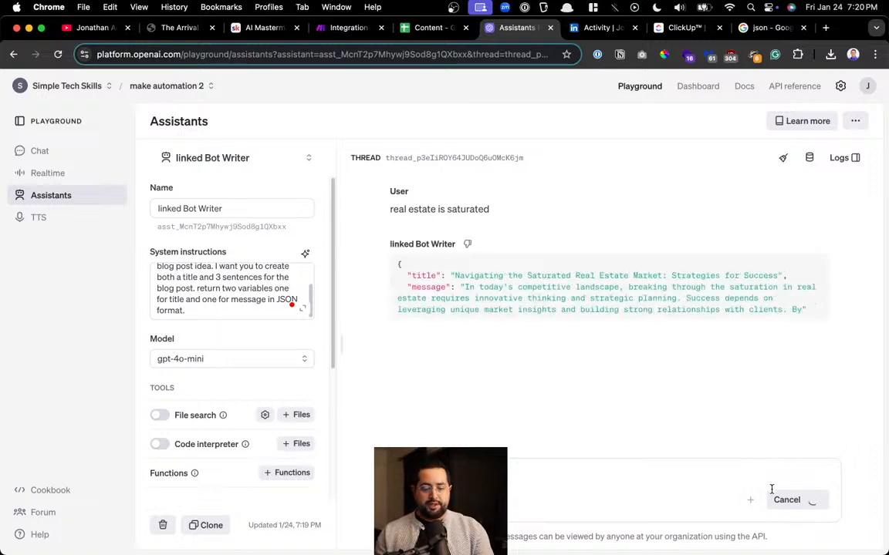
Compare the "title" key in the assistant's JSON reply with the column headers of the Content sheet
scroll(525, 270, "up", 5)
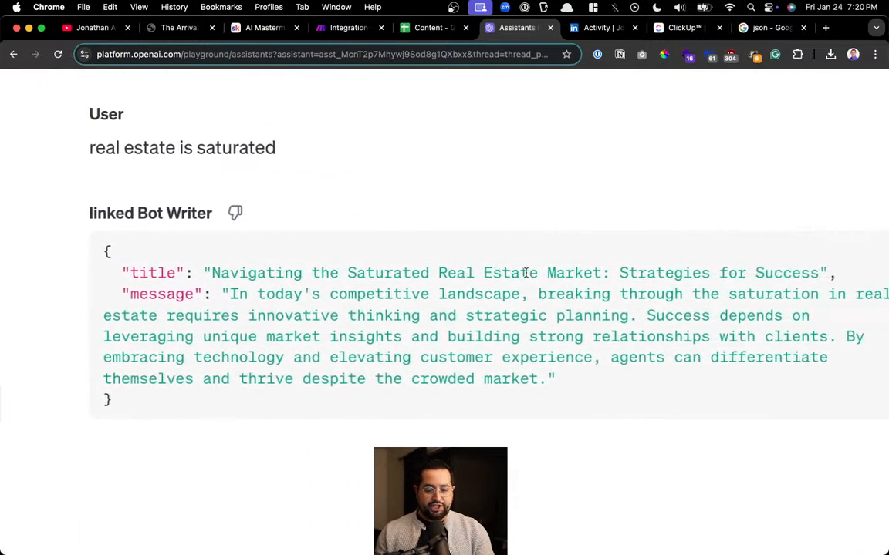
scroll(525, 272, "right", 2)
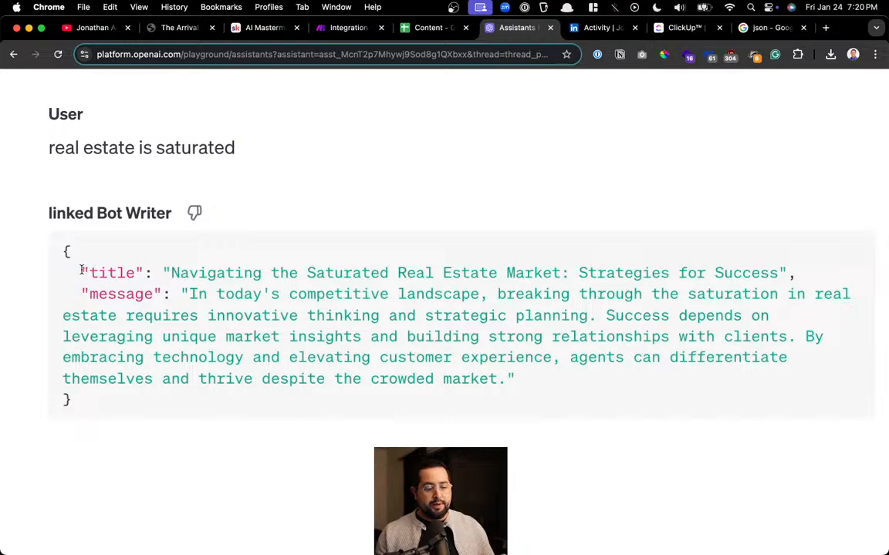
left_click_drag(81, 270, 134, 272)
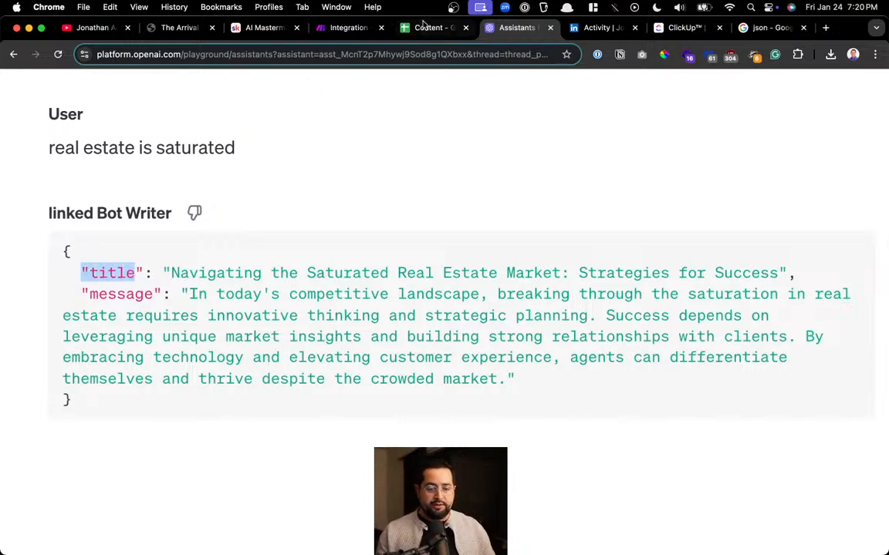
left_click(424, 24)
left_click(154, 324)
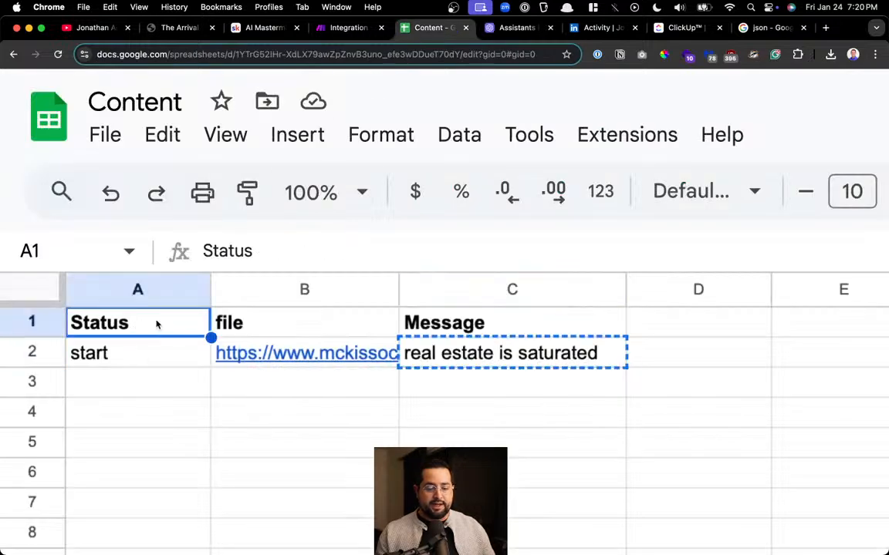
left_click(528, 29)
Examine the title and message variables and their generated text in the assistant's JSON reply
left_click(102, 272)
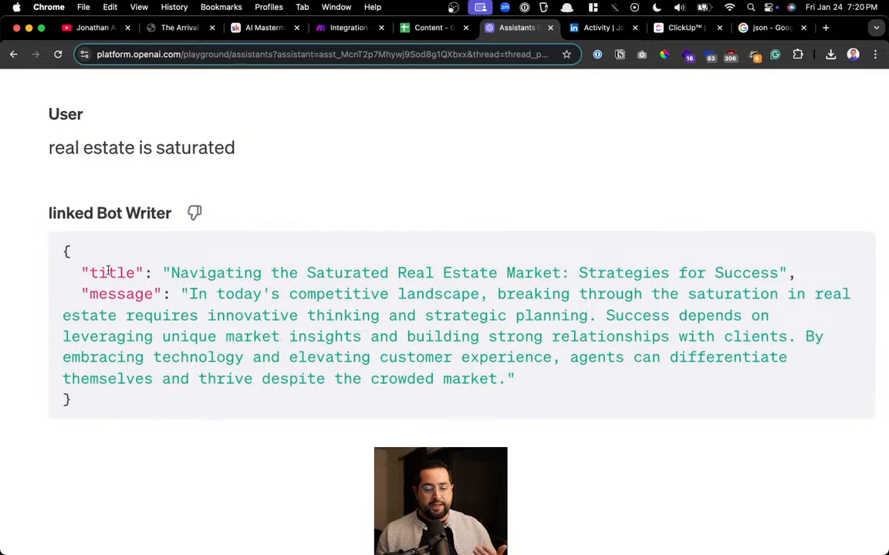
triple_click(108, 272)
double_click(108, 294)
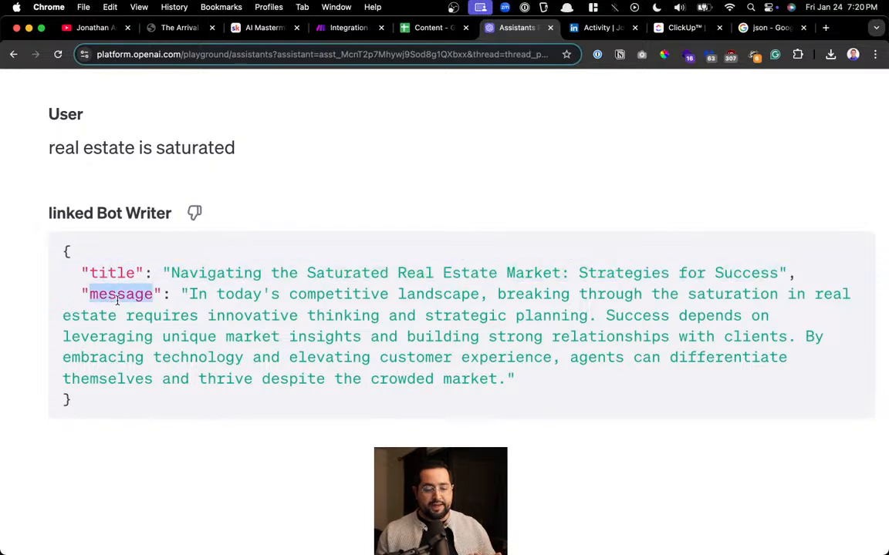
left_click(154, 275)
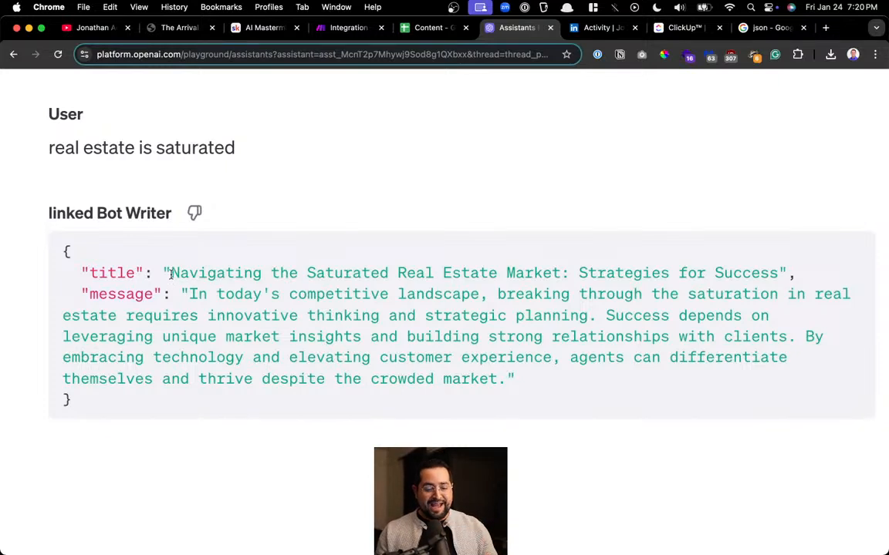
left_click_drag(173, 272, 794, 276)
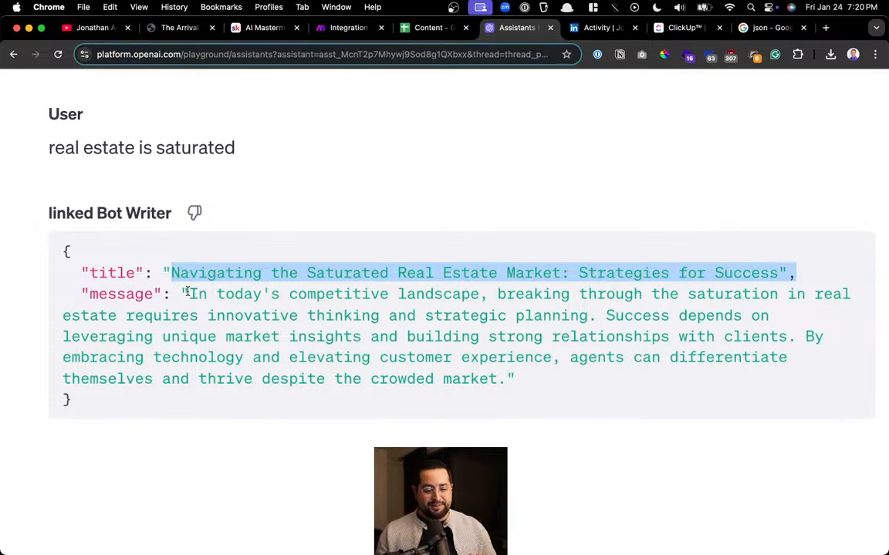
left_click_drag(187, 292, 505, 378)
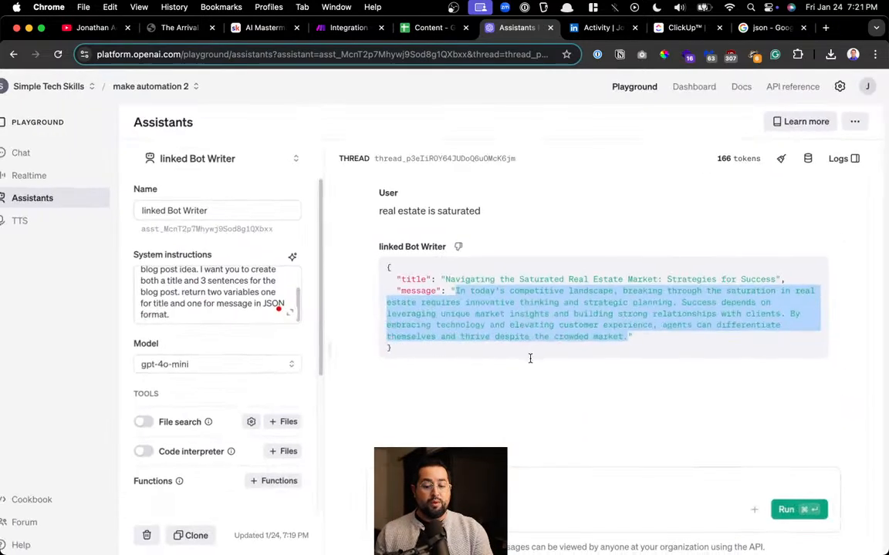
left_click(310, 495)
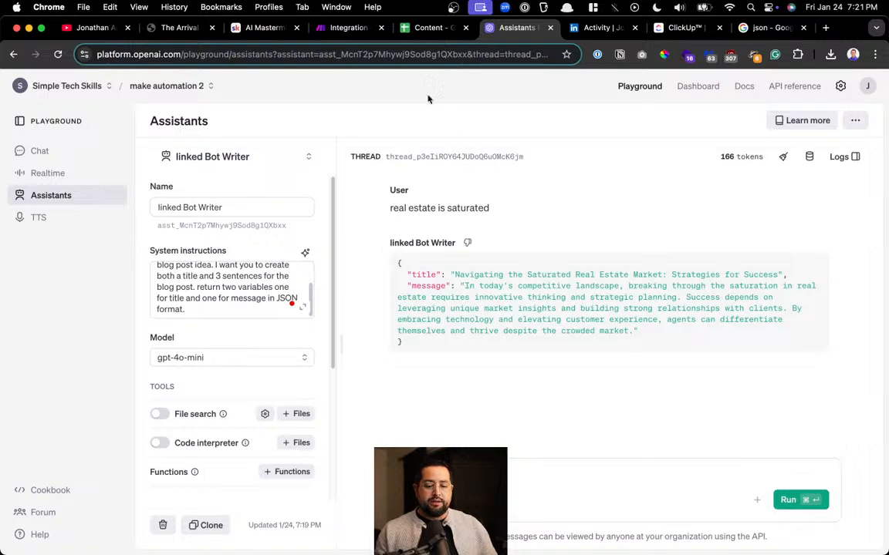
In the Make scenario, add an OpenAI (ChatGPT, Whisper, DALL-E) Message an Assistant module after the HTTP module
left_click(355, 29)
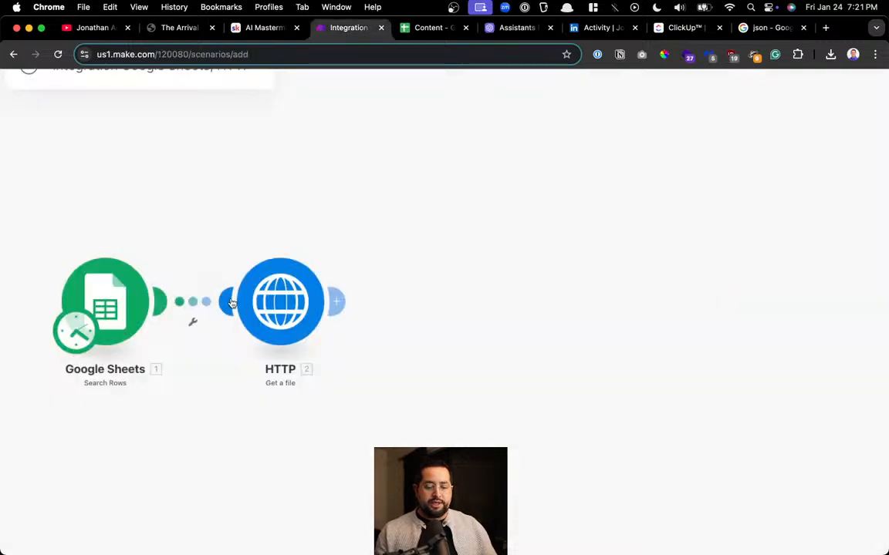
left_click(337, 301)
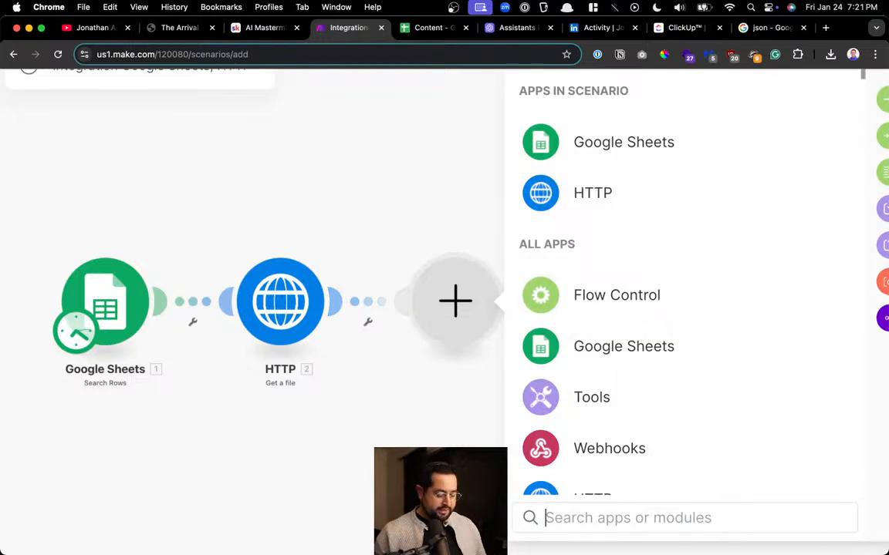
type("chatgpt")
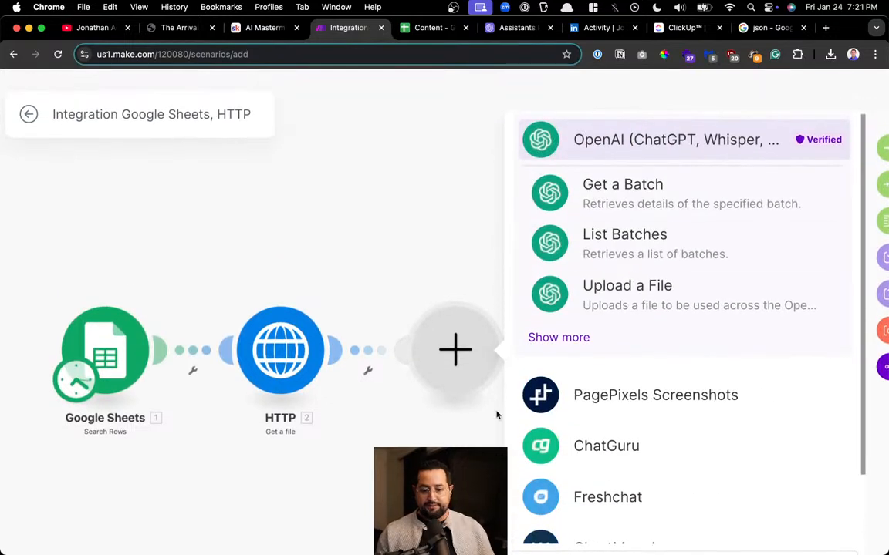
left_click(609, 140)
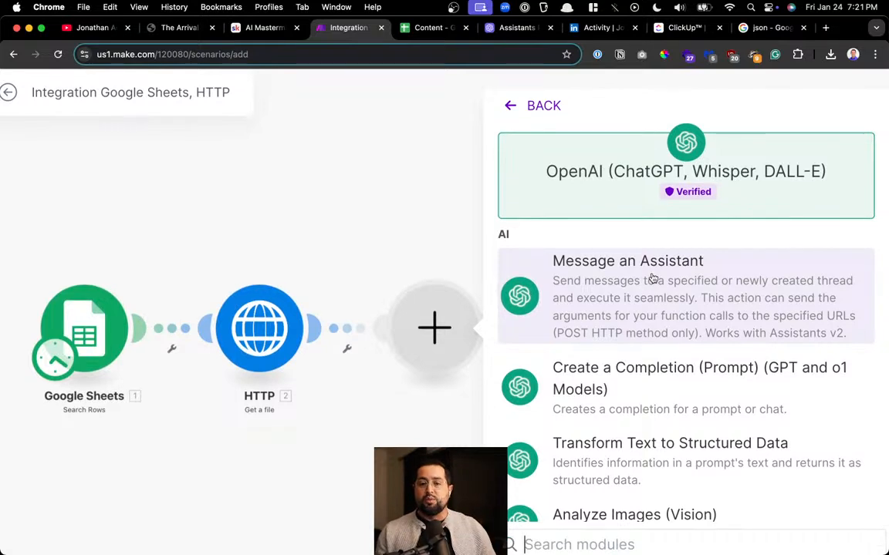
left_click(640, 301)
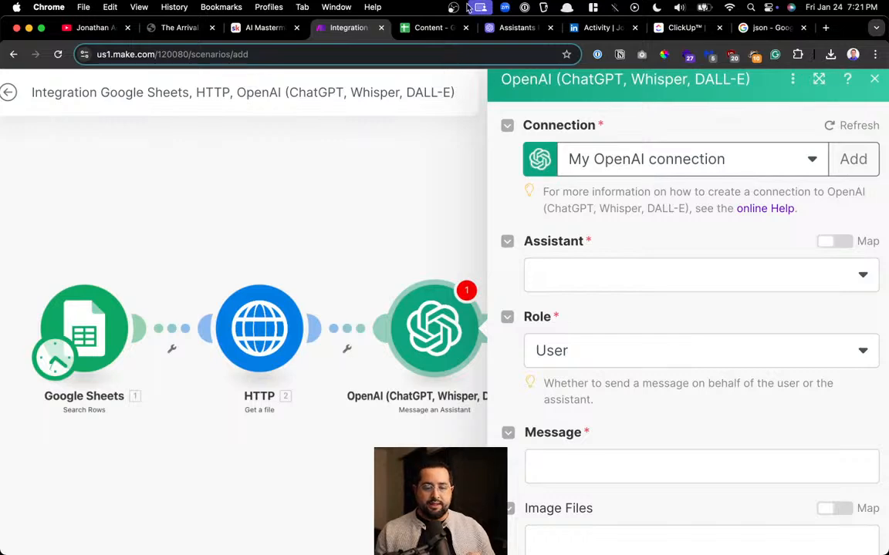
Examine the linked Bot Writer page and the header options in the OpenAI Playground, then return to the Make scenario
left_click(512, 27)
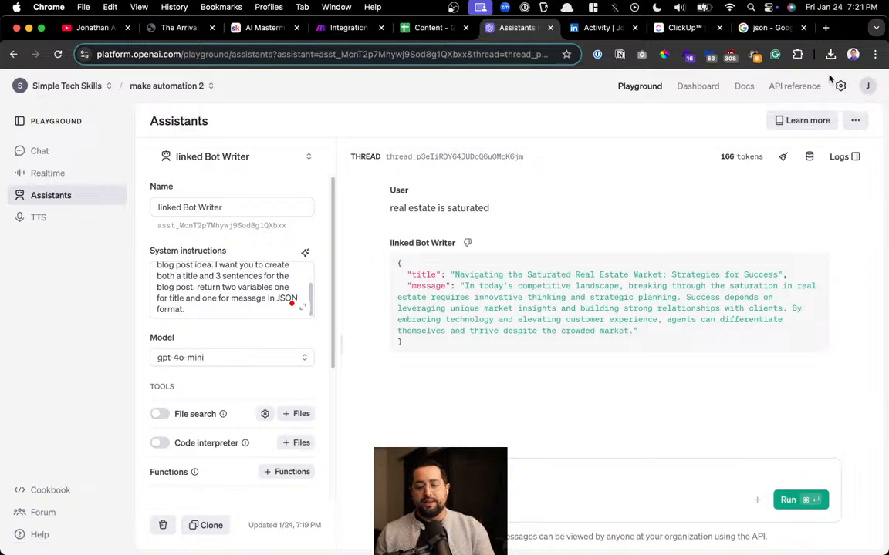
scroll(839, 91, "up", 5)
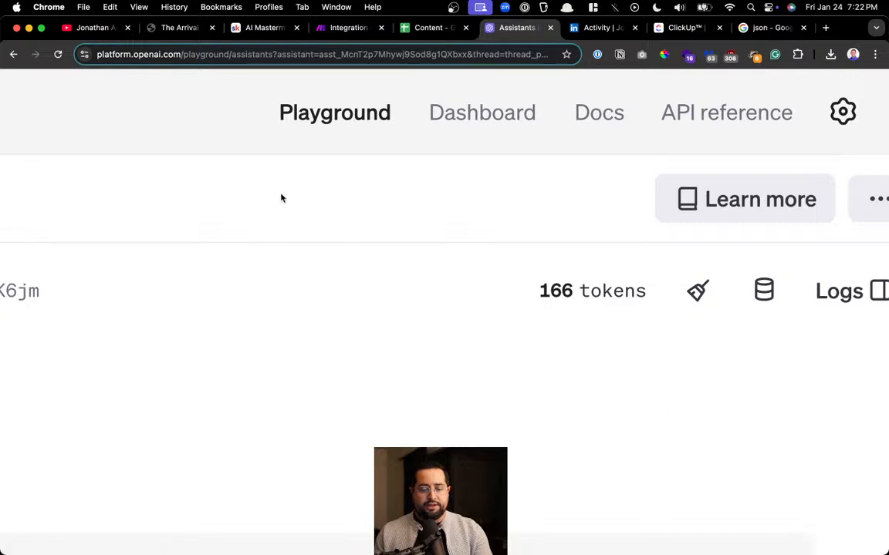
scroll(282, 198, "down", 5)
scroll(281, 199, "down", 3)
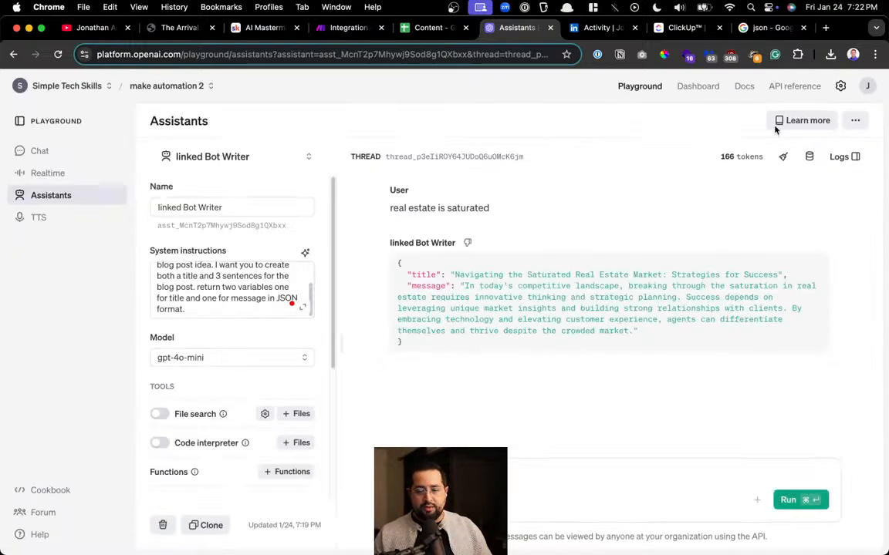
left_click(347, 29)
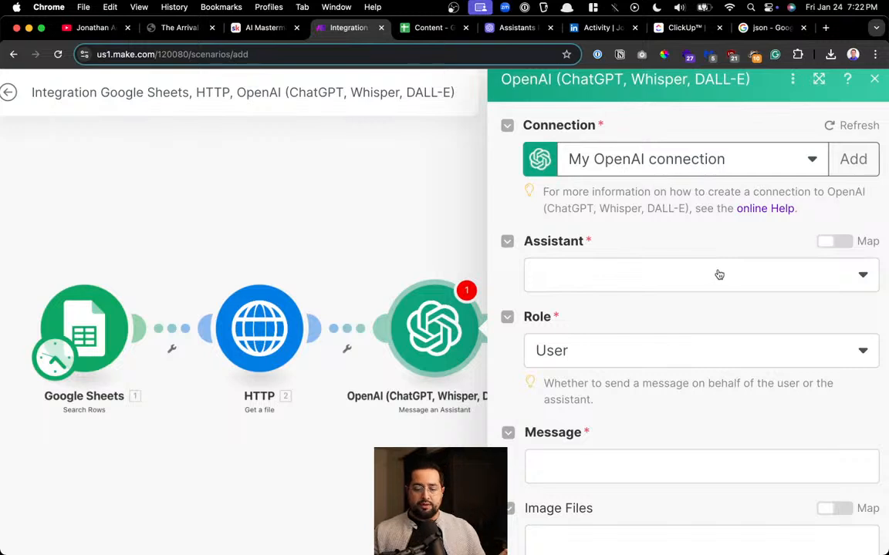
Choose make_assistant (gpt-4o) as the OpenAI module's assistant and set its role to Assistant
left_click(687, 281)
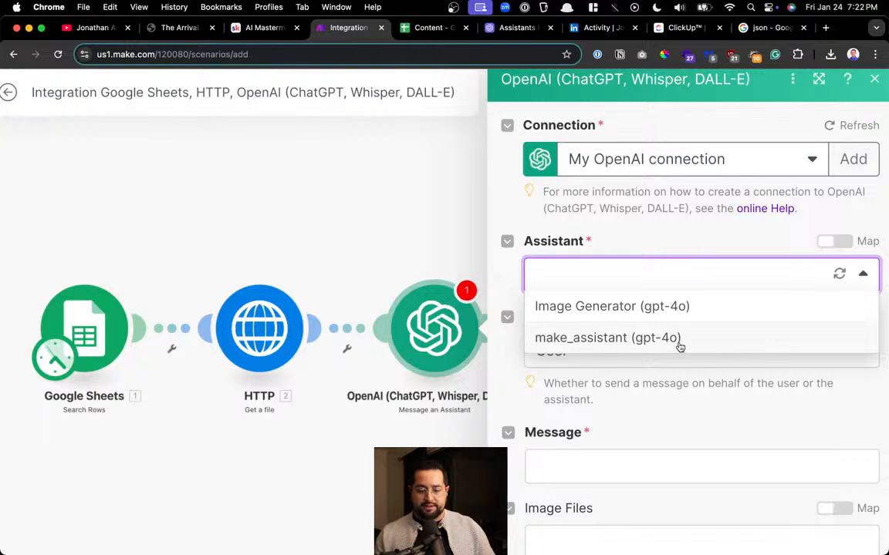
left_click(692, 227)
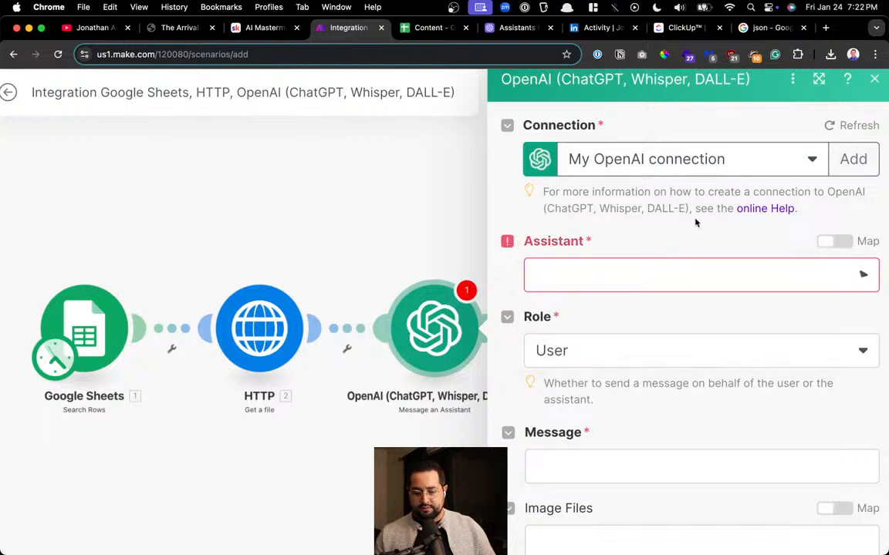
left_click(668, 279)
left_click(654, 339)
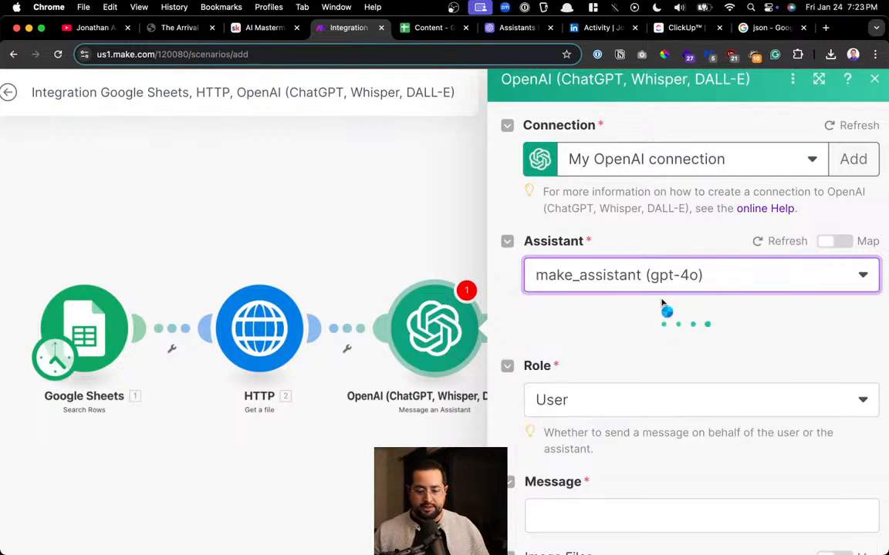
scroll(661, 303, "down", 2)
scroll(661, 303, "down", 3)
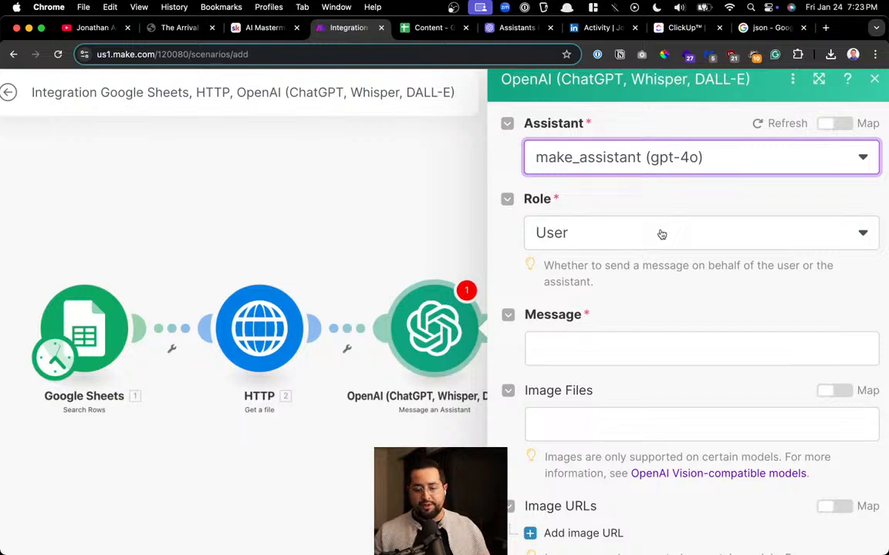
left_click(662, 233)
left_click(631, 298)
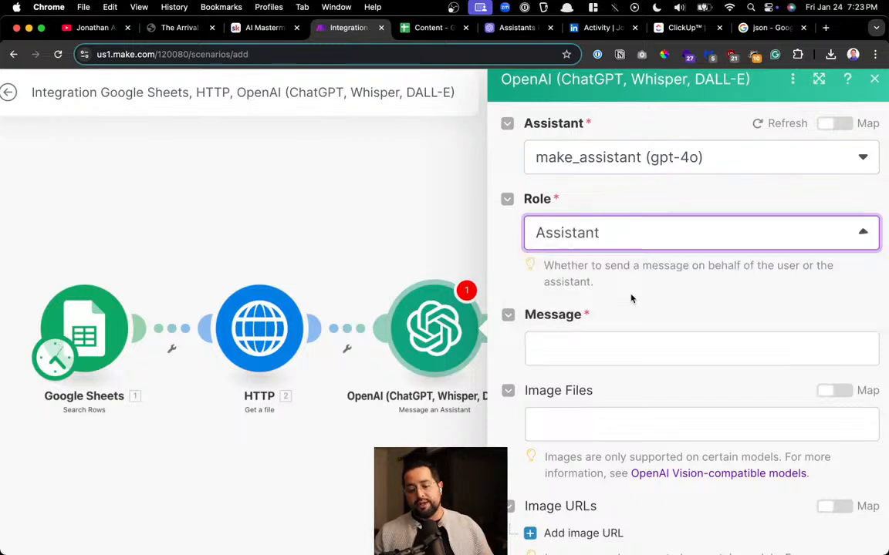
scroll(626, 277, "up", 1)
scroll(627, 278, "down", 1)
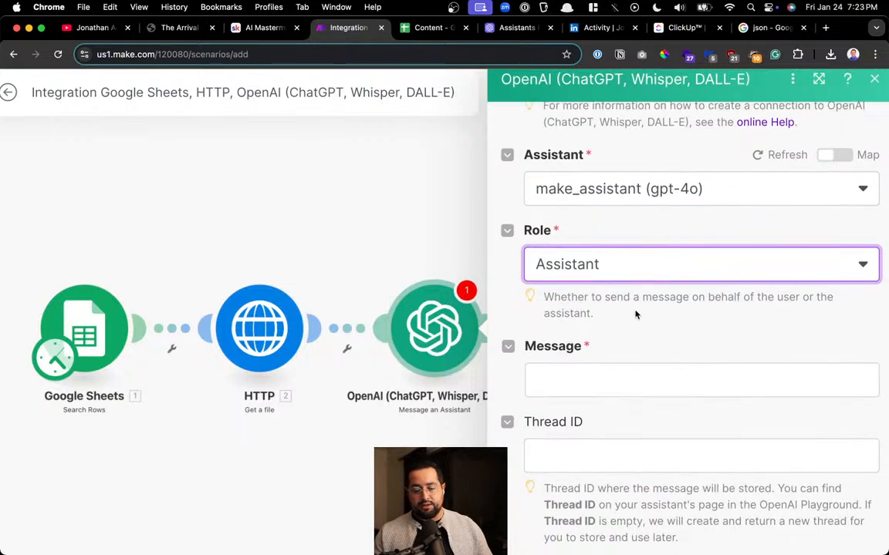
Check the Content sheet's message column and map Message (C) from Google Sheets into the OpenAI module's message
left_click(593, 389)
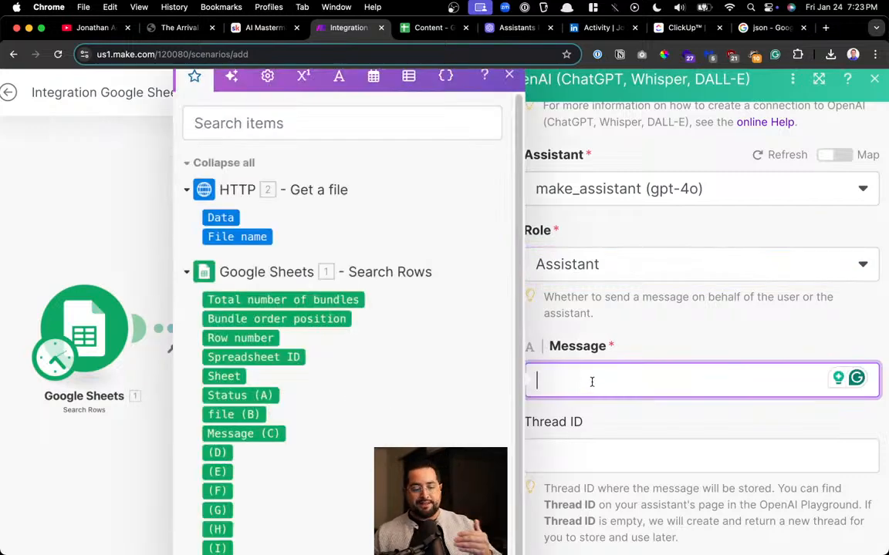
left_click(432, 28)
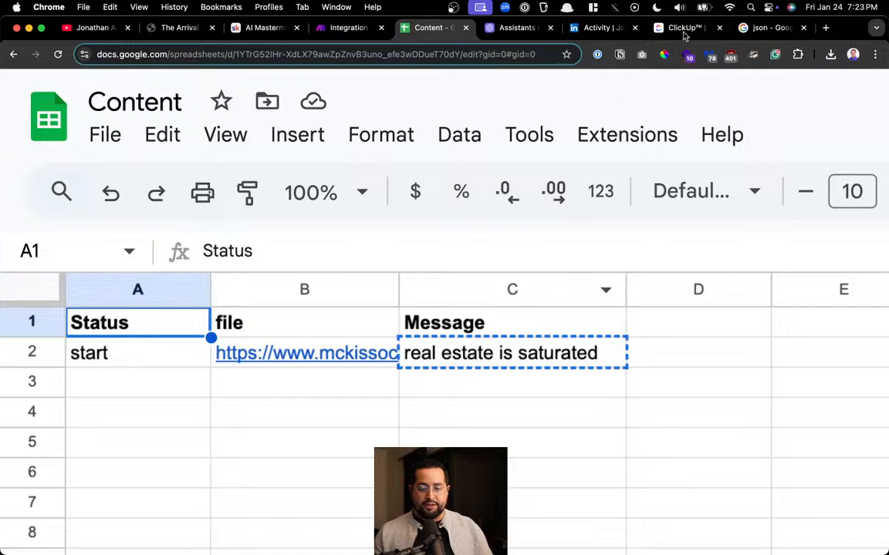
left_click(511, 29)
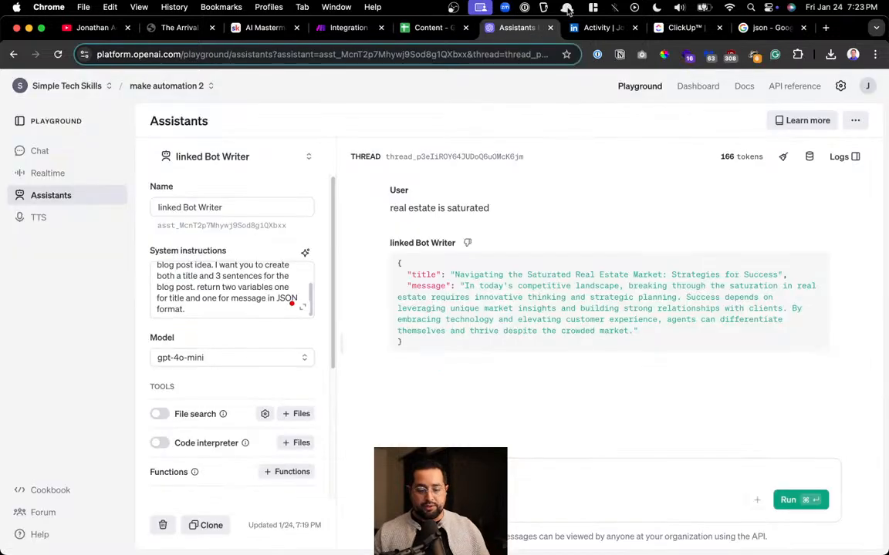
left_click(349, 28)
left_click(577, 386)
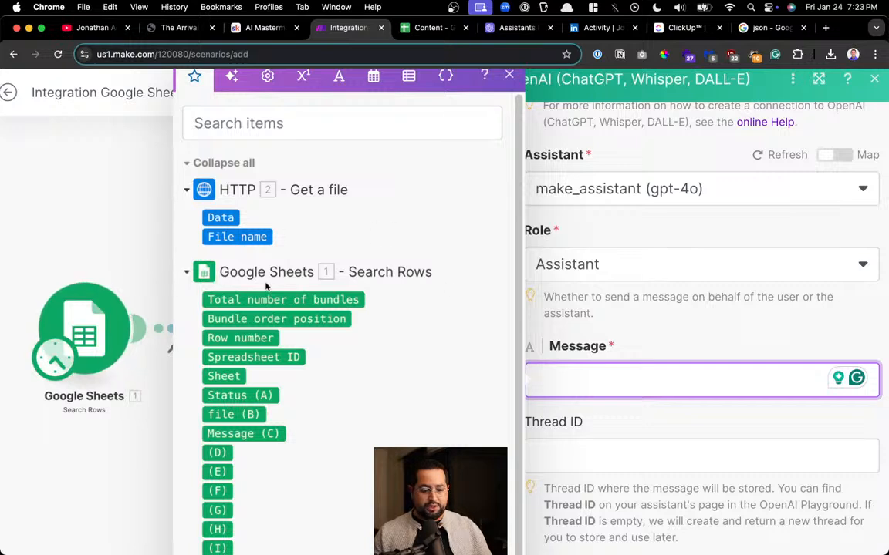
left_click(242, 433)
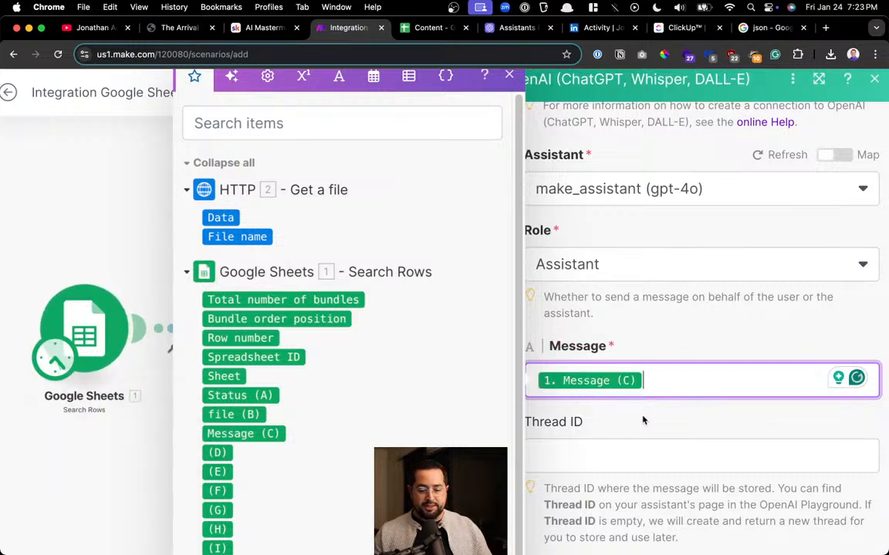
left_click(512, 75)
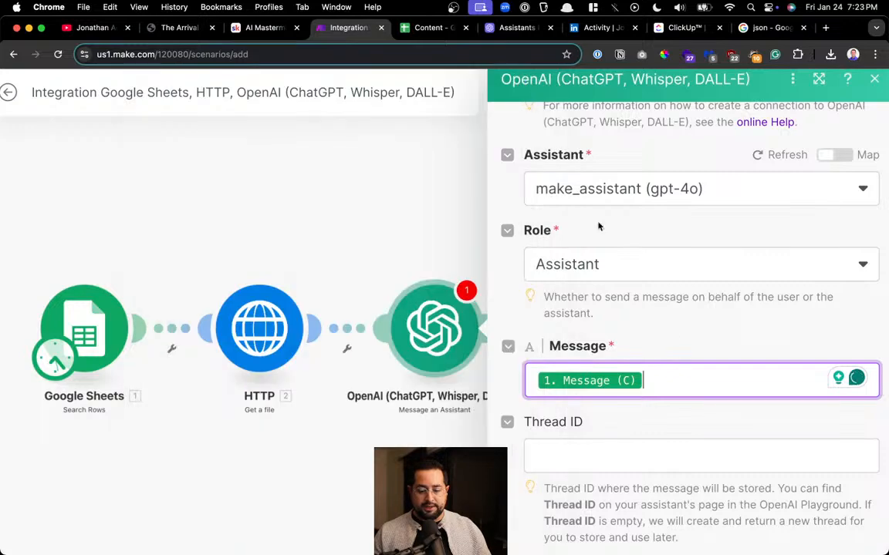
Set the OpenAI module's tool choice to None, review its settings and save the module
scroll(692, 430, "down", 5)
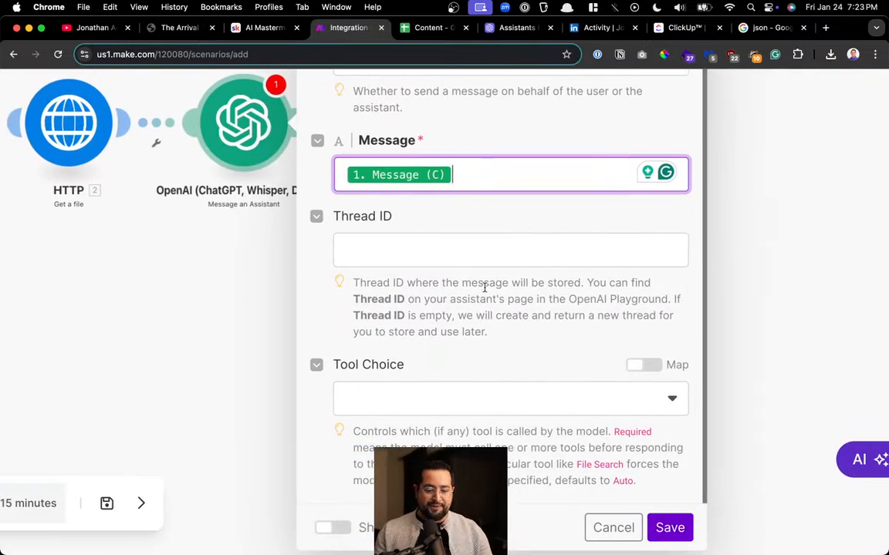
left_click(478, 258)
left_click(453, 298)
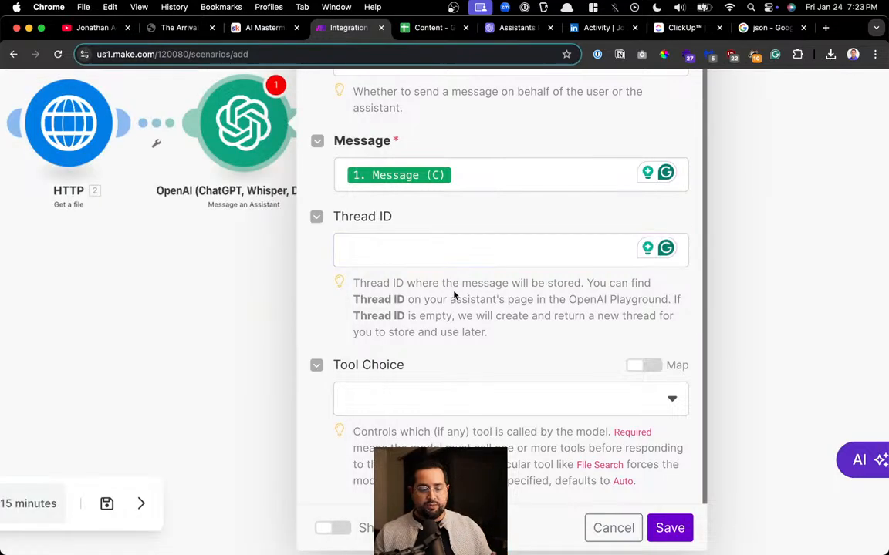
left_click(436, 402)
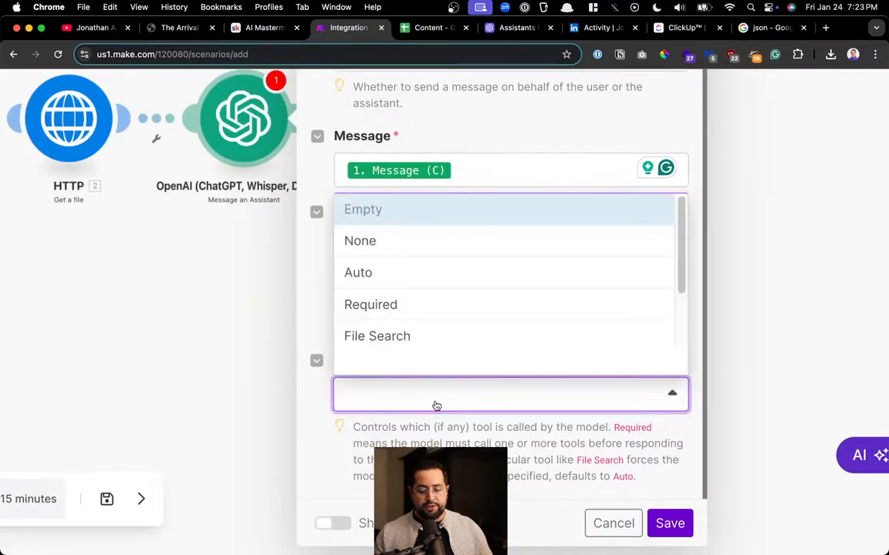
left_click(419, 246)
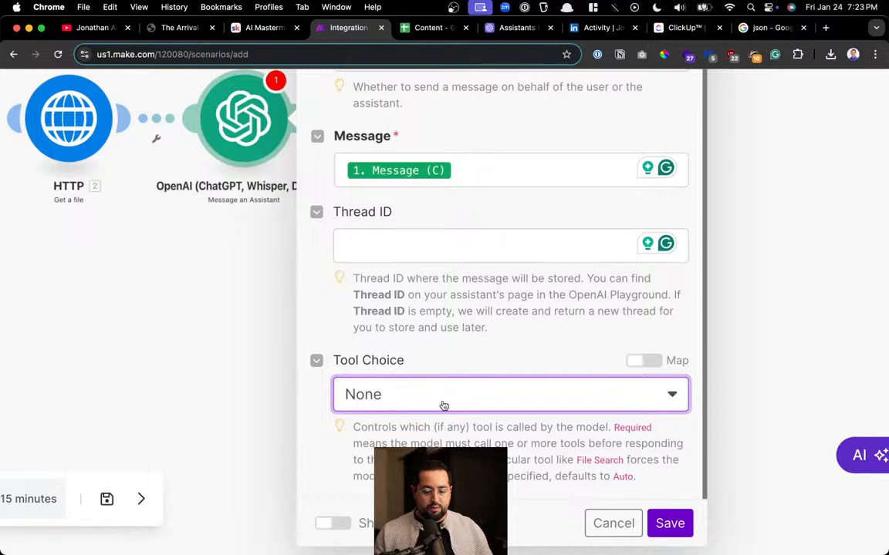
scroll(490, 397, "up", 2)
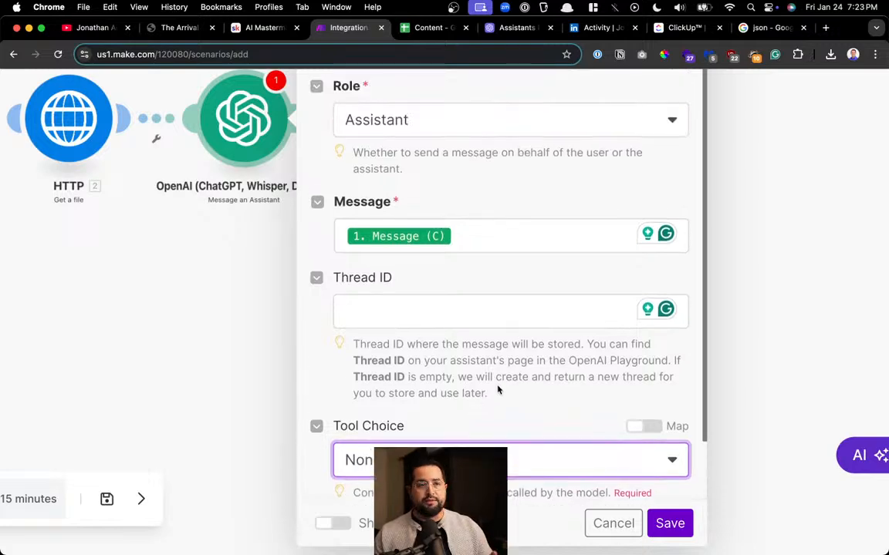
scroll(491, 392, "up", 5)
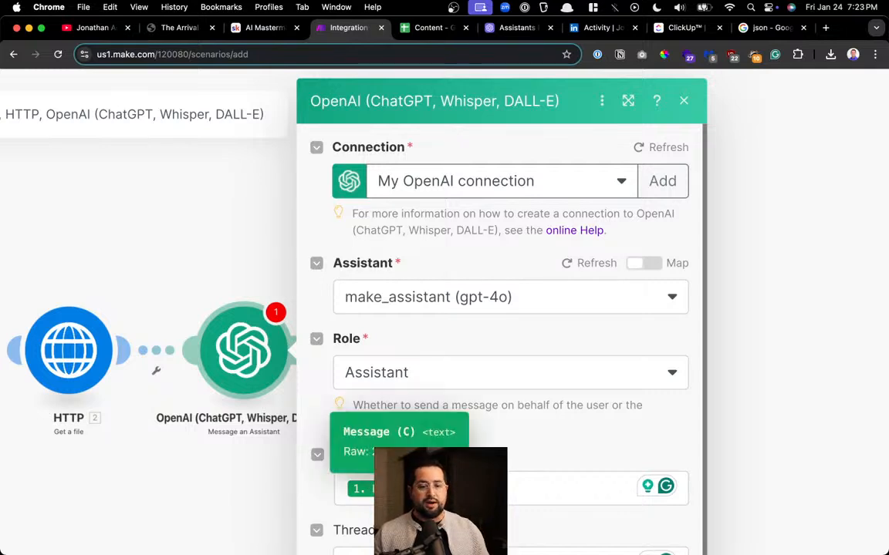
scroll(648, 401, "down", 10)
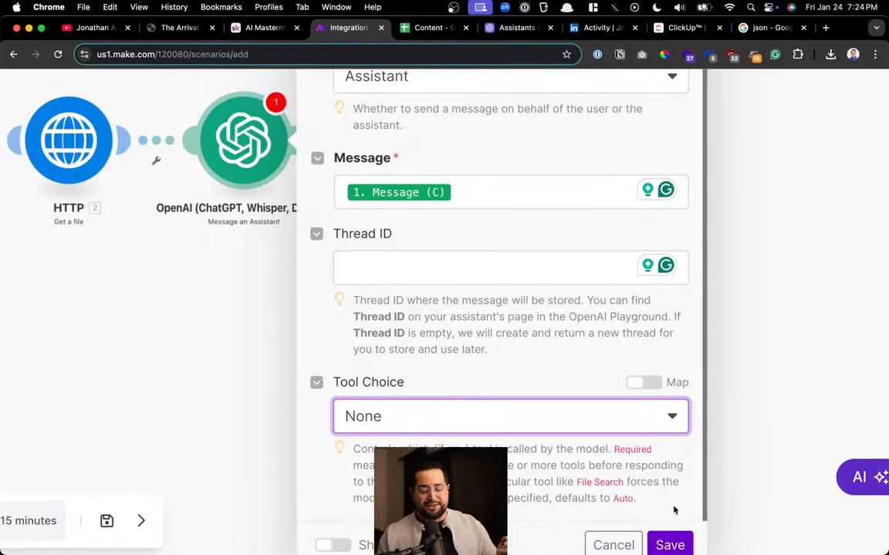
scroll(499, 398, "down", 1)
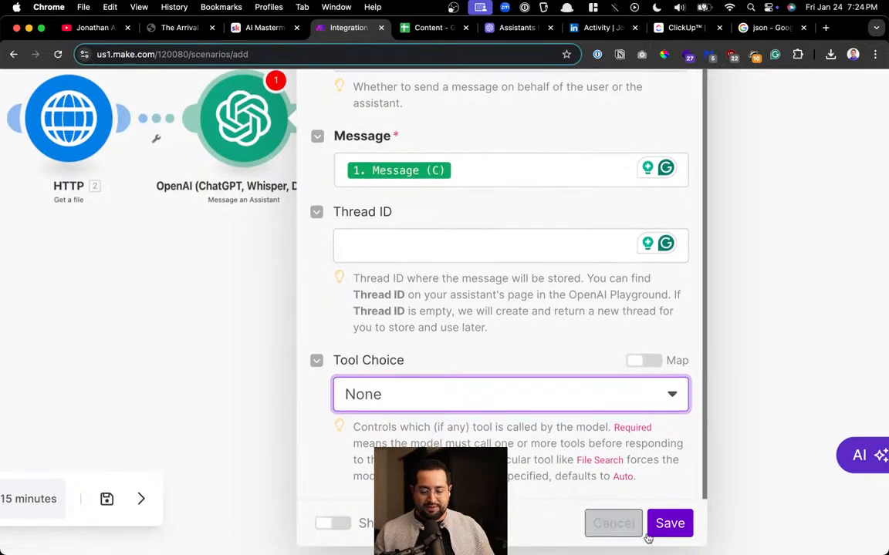
left_click(669, 523)
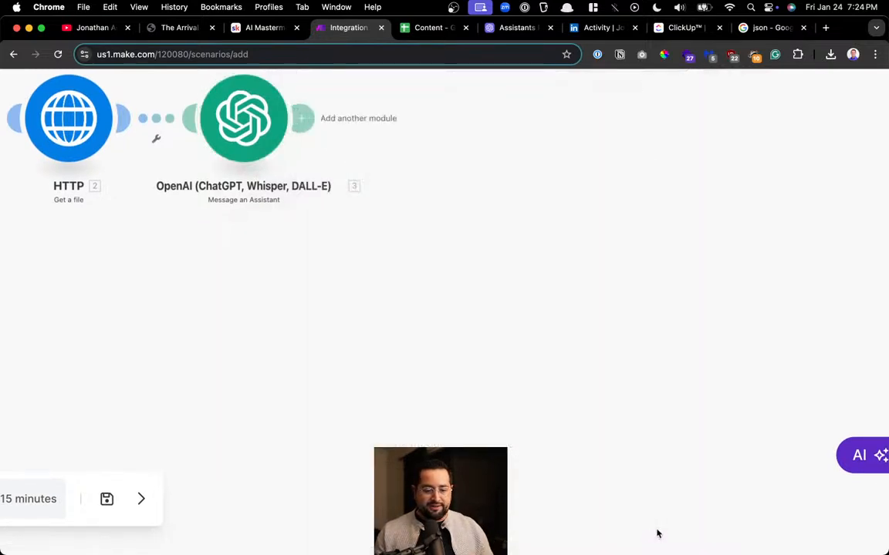
Add a LinkedIn Create a User Image Post module after the OpenAI module
left_click_drag(292, 268, 530, 451)
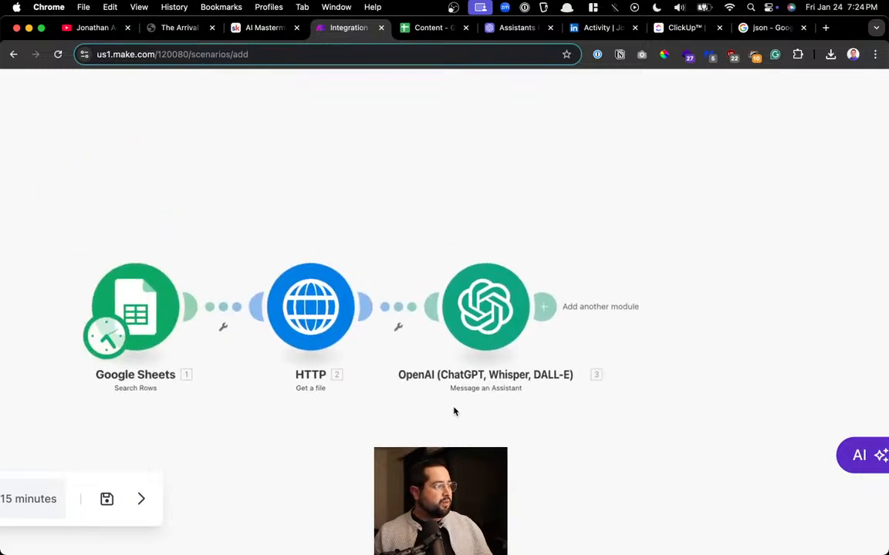
left_click(546, 306)
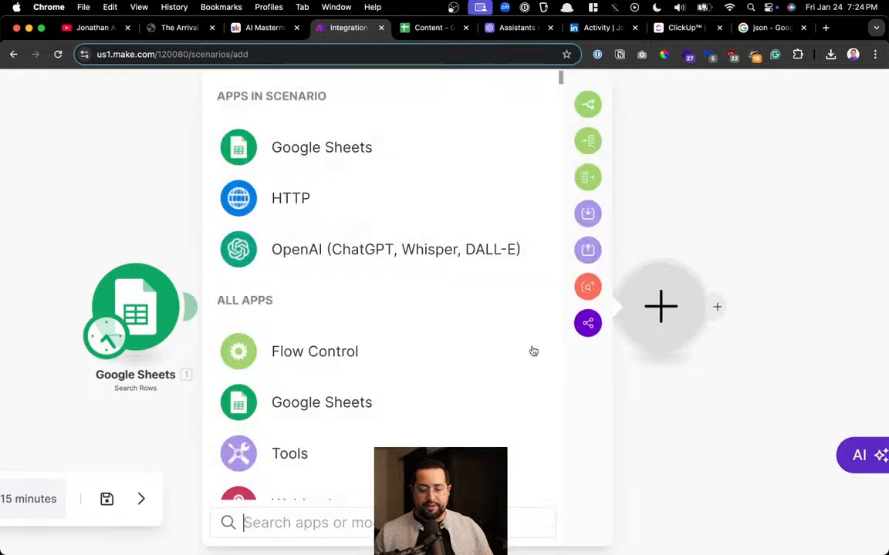
type("link")
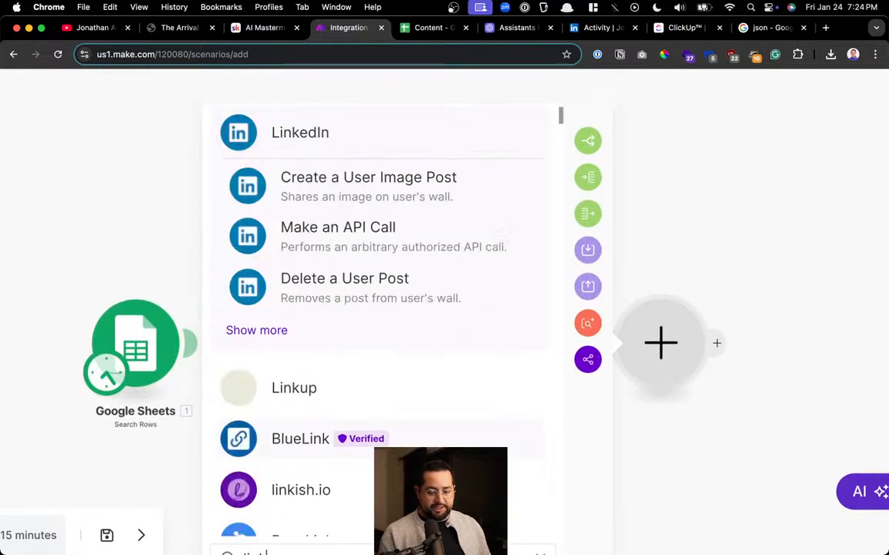
left_click(317, 308)
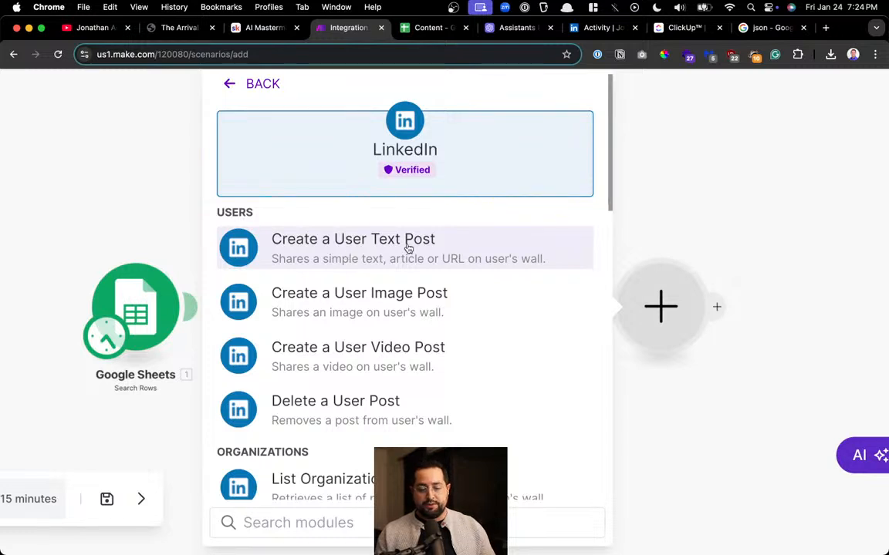
left_click(371, 301)
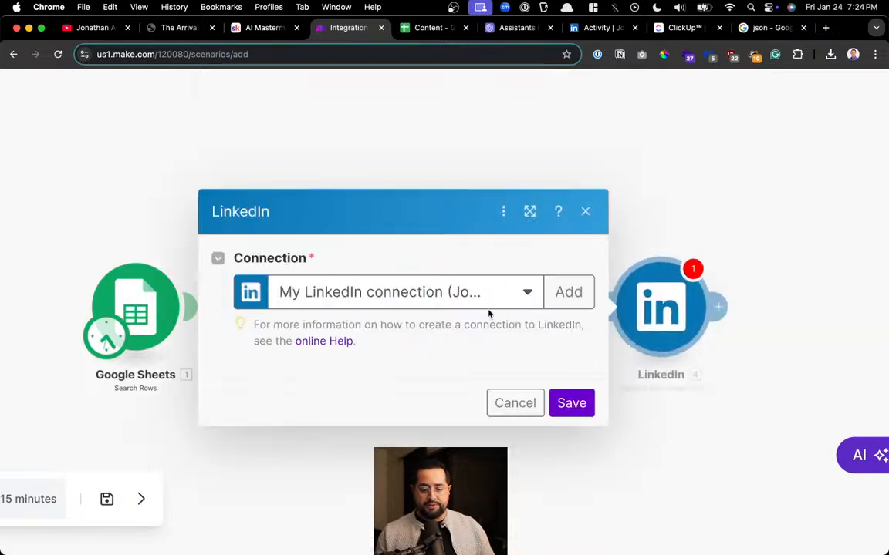
Review the LinkedIn module's file source and the values available for mapping, and set the post title to "title"
scroll(478, 328, "down", 5)
scroll(477, 330, "up", 5)
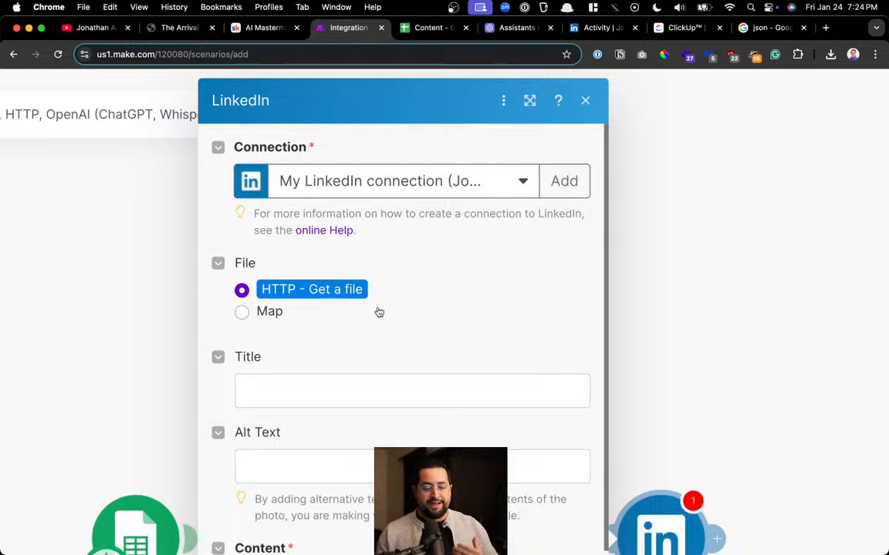
left_click(107, 450)
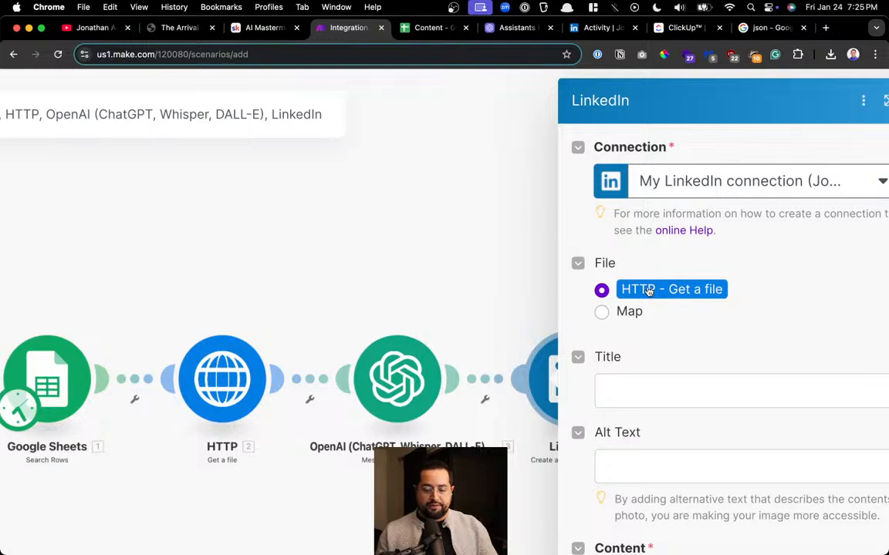
scroll(647, 290, "down", 2)
scroll(649, 298, "down", 2)
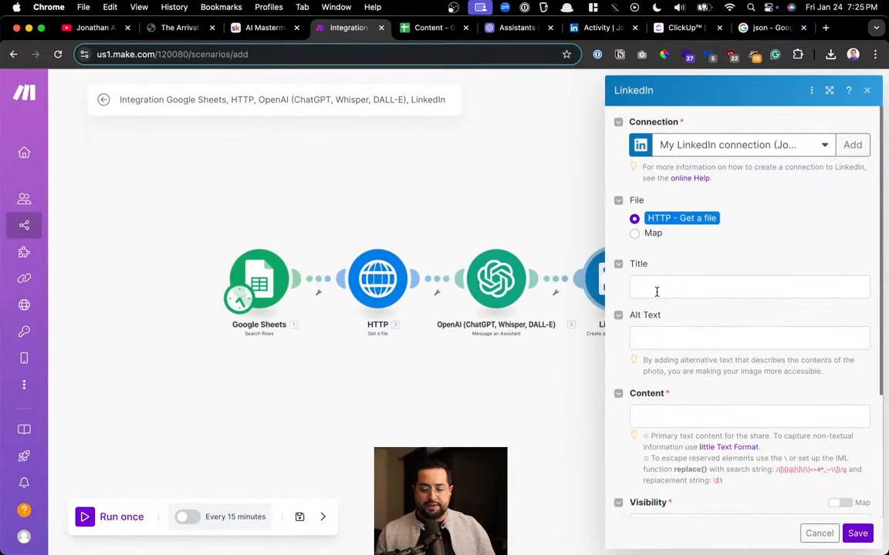
left_click(656, 290)
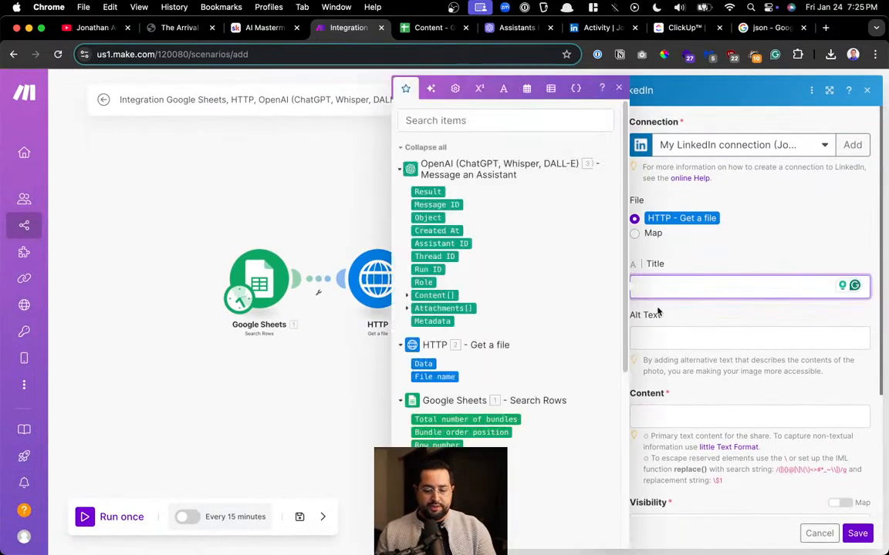
scroll(501, 355, "down", 5)
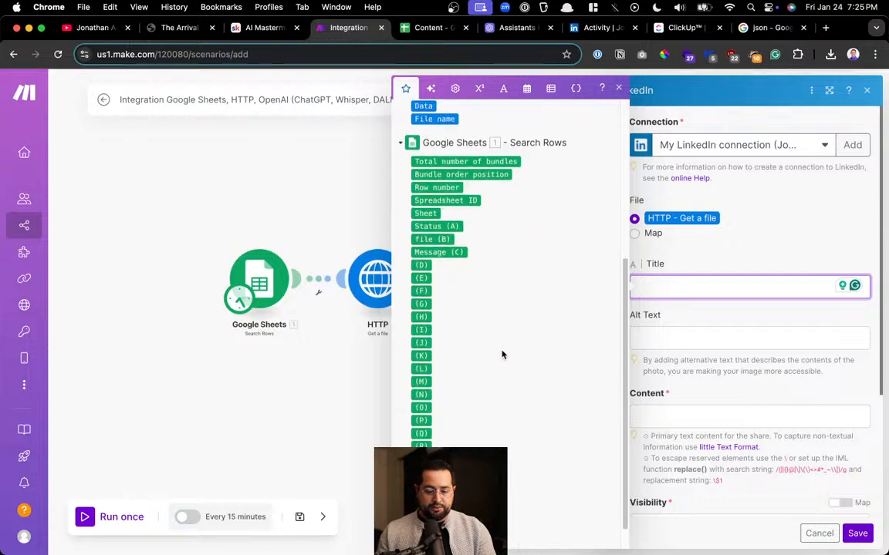
scroll(501, 355, "up", 6)
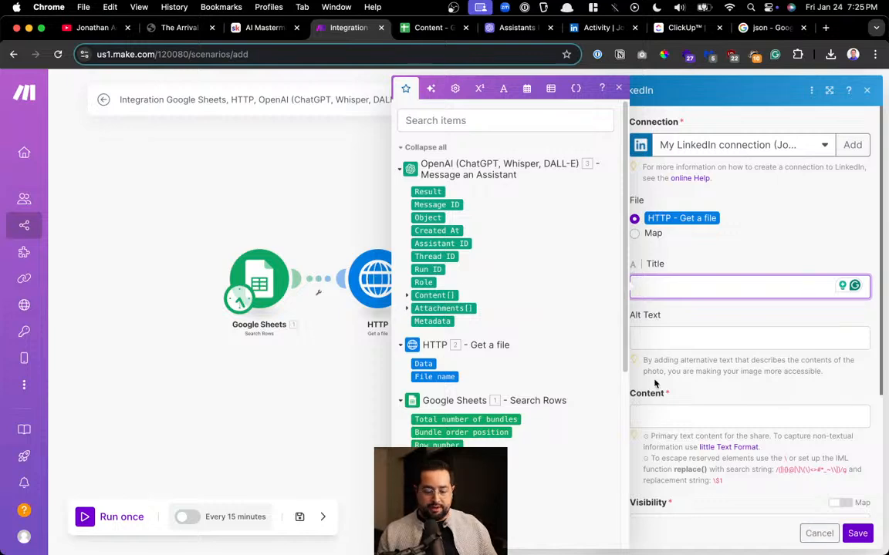
type("title")
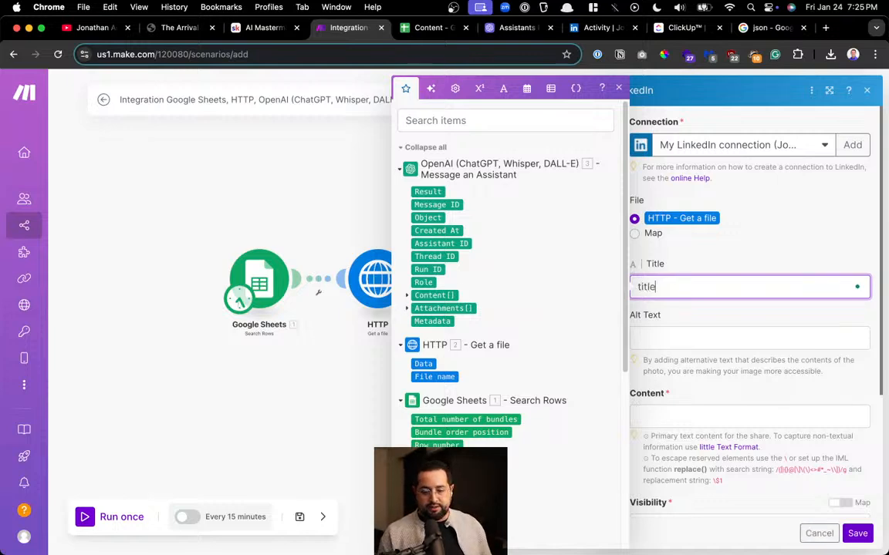
Set the LinkedIn post's content to "content", check its visibility and feed distribution, and save the module
left_click(644, 416)
type("content")
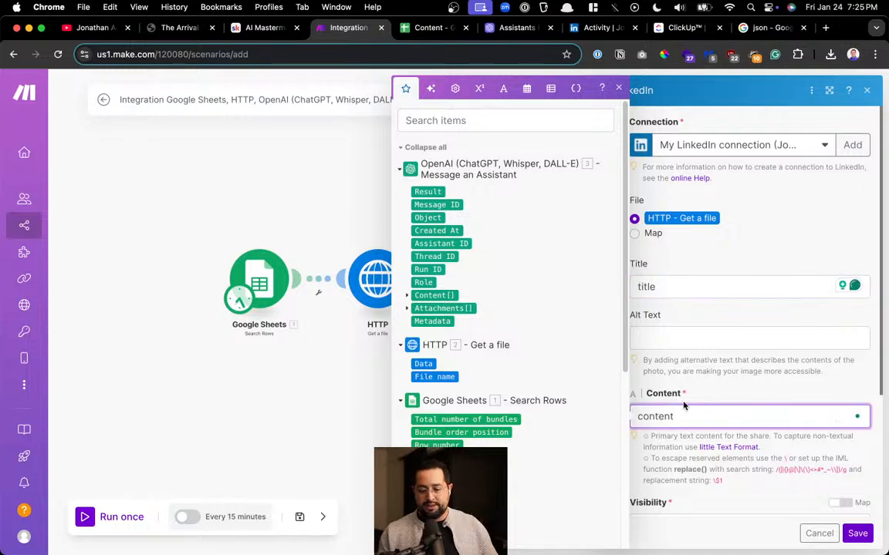
left_click(709, 394)
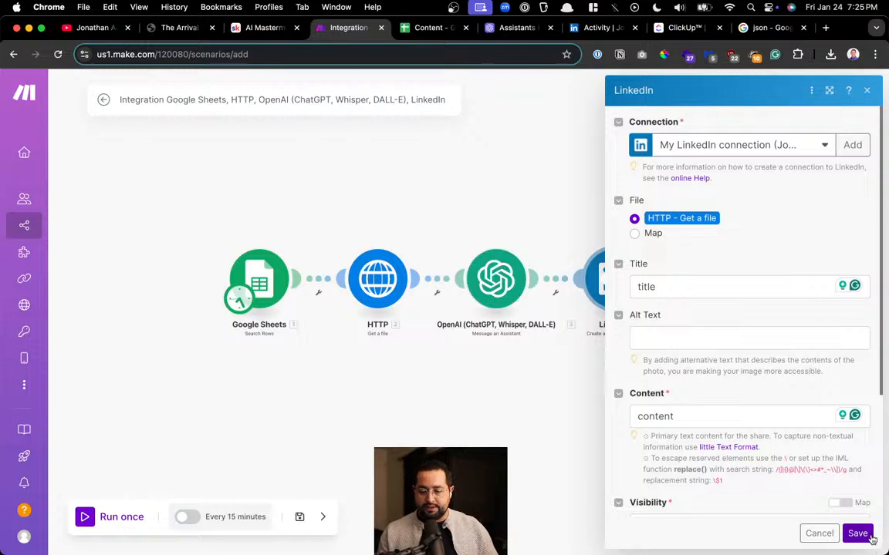
scroll(738, 426, "down", 3)
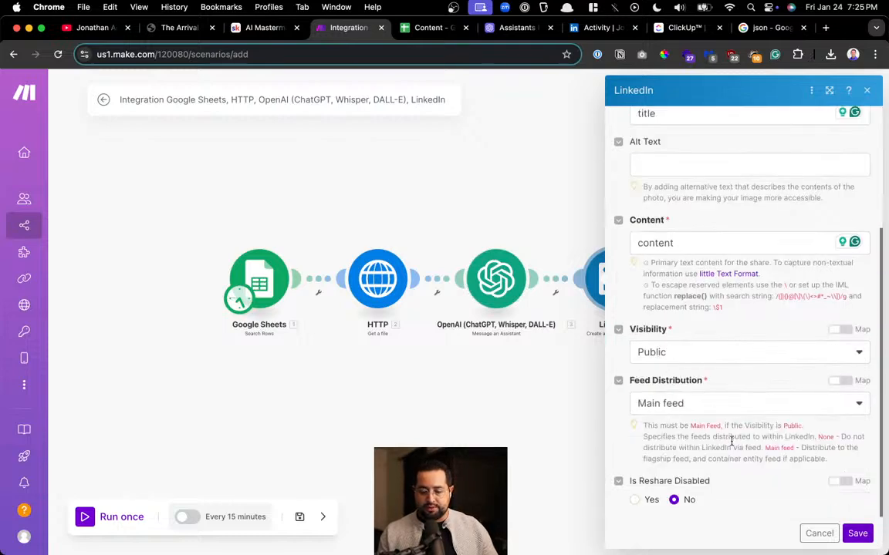
left_click(854, 532)
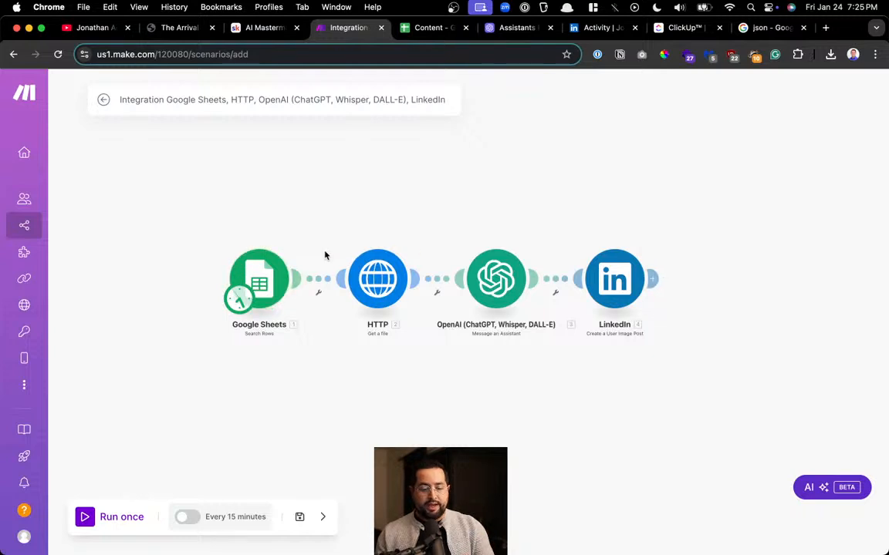
Run the whole scenario once and switch to the LinkedIn activity page
scroll(282, 257, "up", 5)
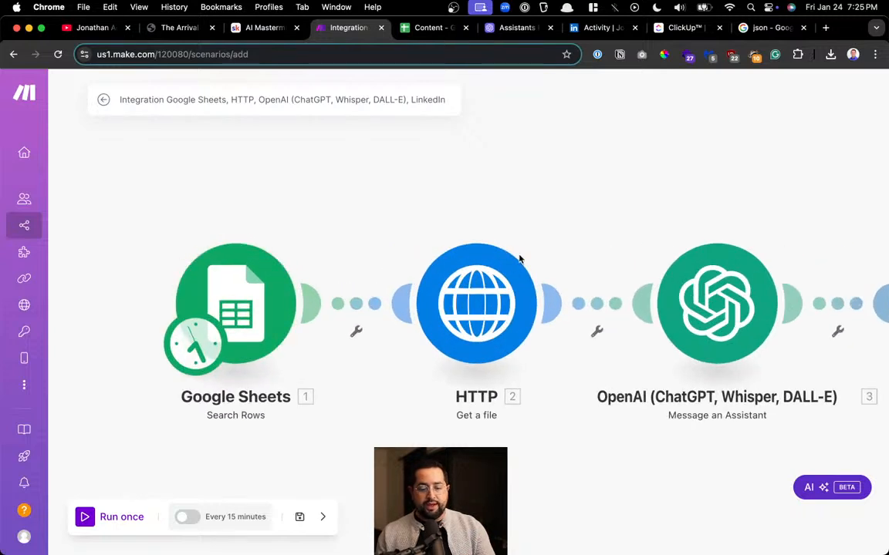
left_click(118, 525)
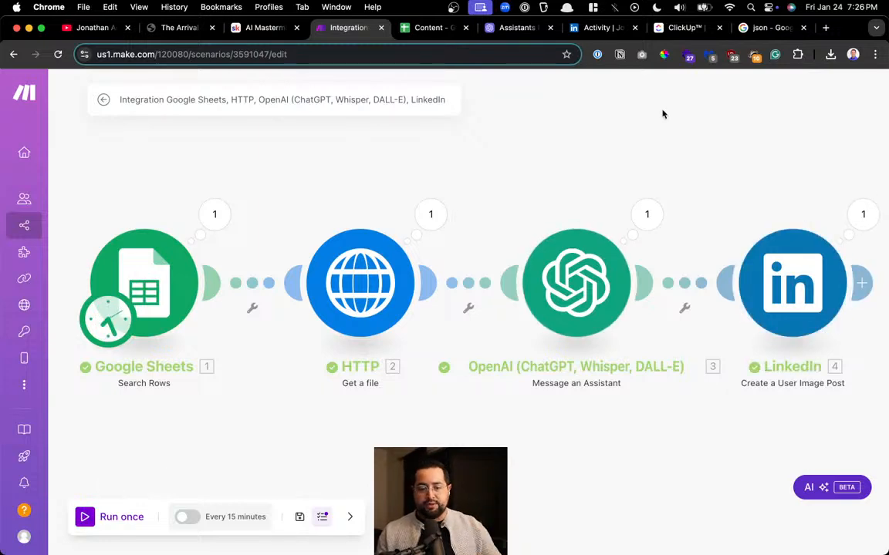
left_click(601, 28)
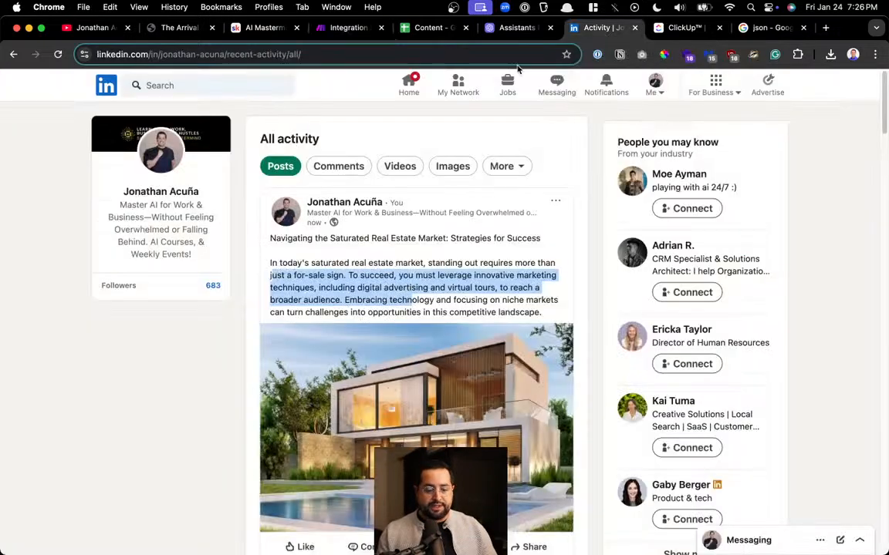
Delete the earlier LinkedIn test post "Navigating the Saturated Real Estate Market: Strategies for Success"
left_click(557, 203)
left_click(468, 412)
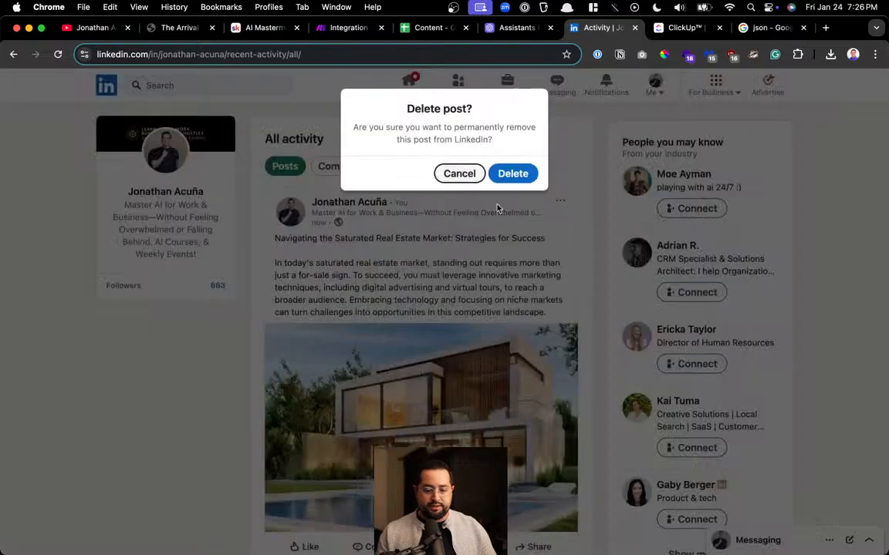
left_click(512, 173)
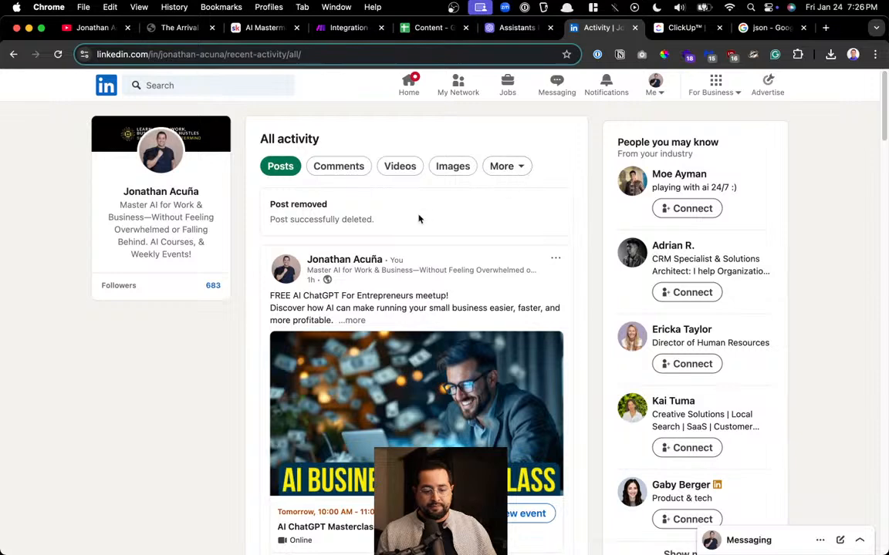
Reload the LinkedIn activity page and examine the text and image of the newest post
left_click(58, 54)
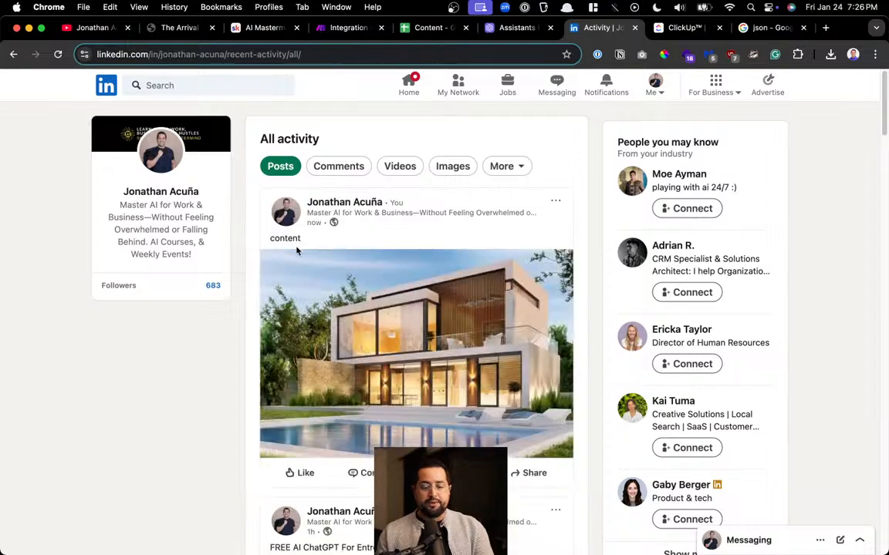
scroll(297, 248, "up", 5)
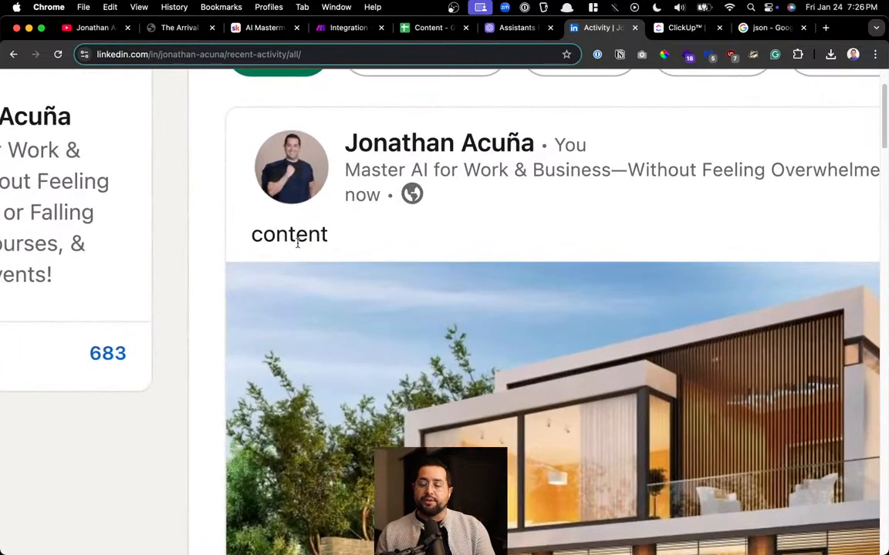
scroll(297, 240, "down", 5)
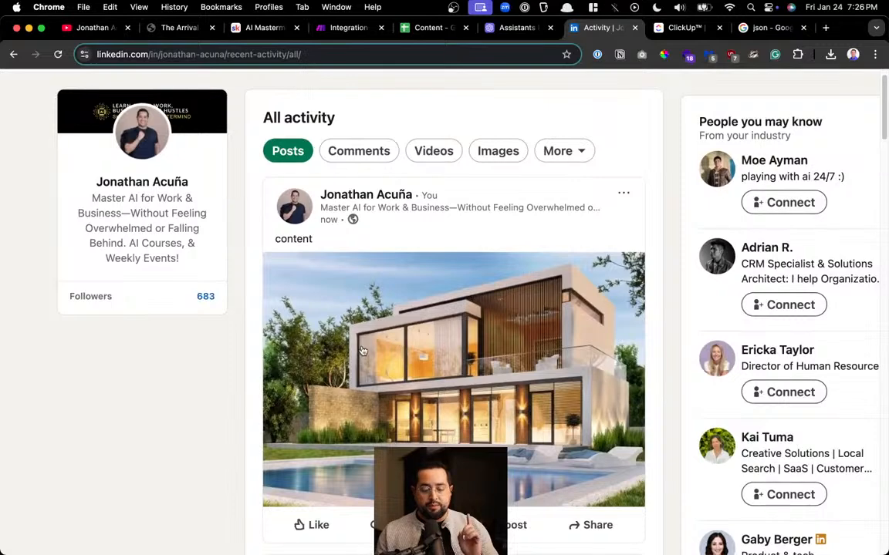
Delete the LinkedIn test post with the text "content"
left_click(624, 193)
left_click(507, 456)
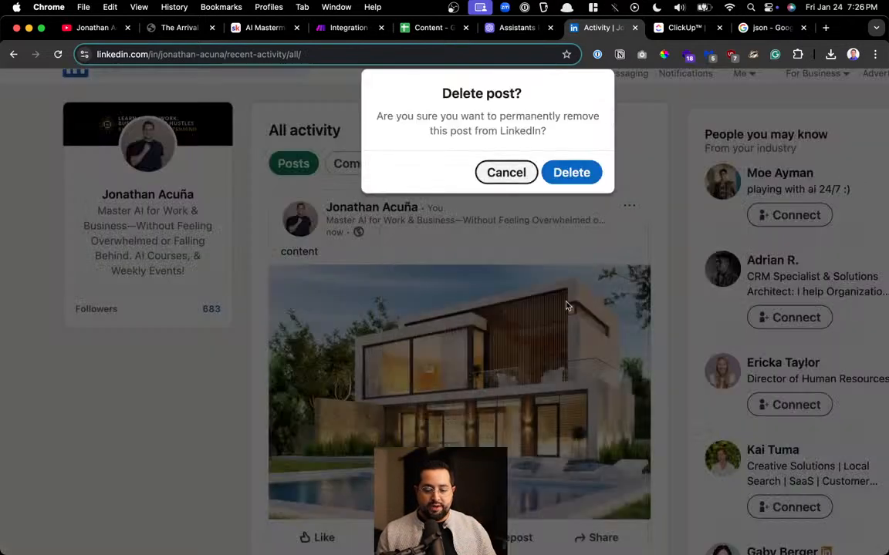
left_click(573, 172)
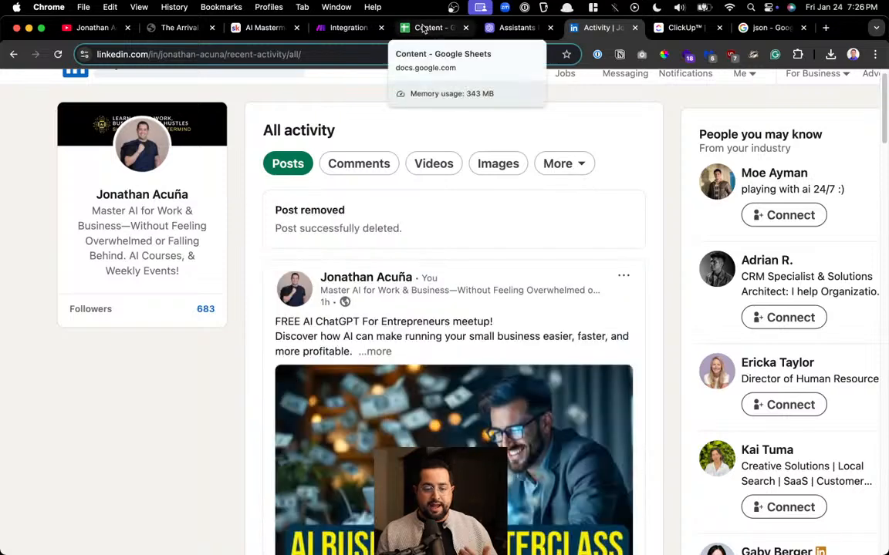
Return to the Make scenario and examine which OpenAI output values can be mapped into the LinkedIn module's title
left_click(347, 28)
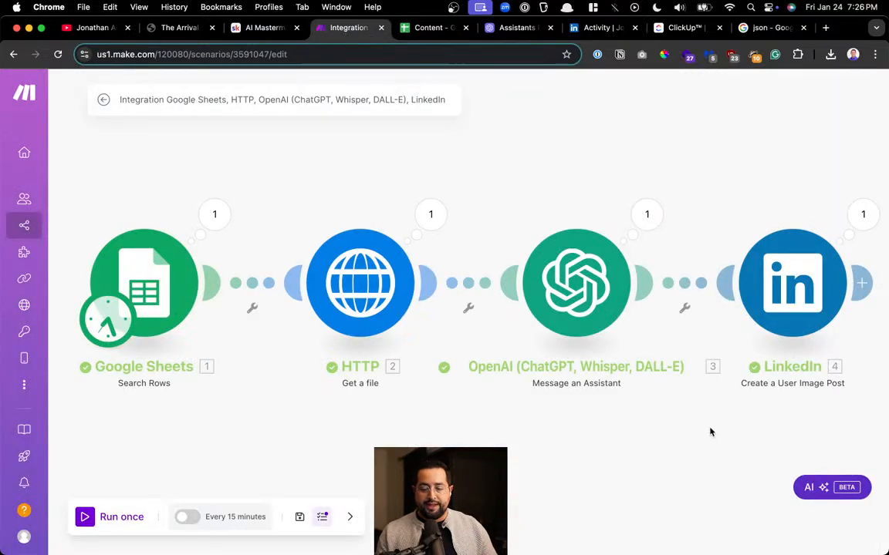
left_click_drag(709, 429, 613, 401)
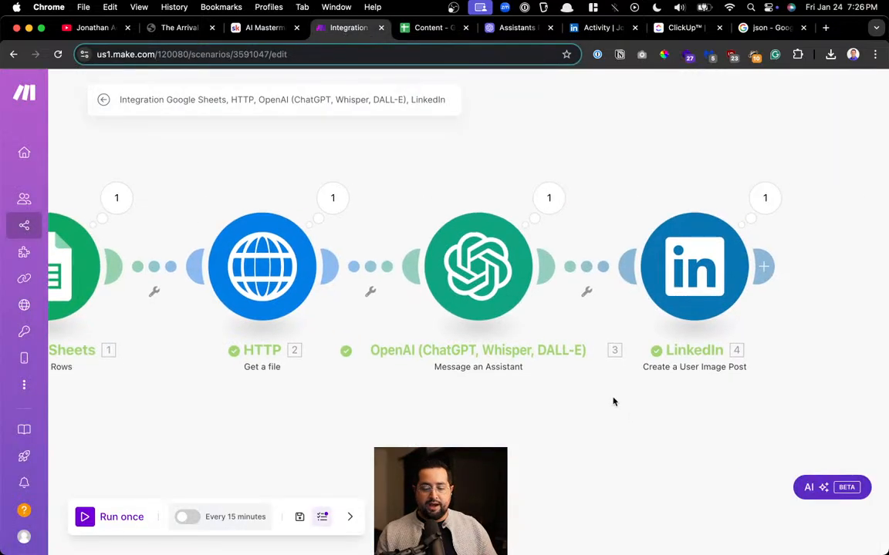
left_click(720, 288)
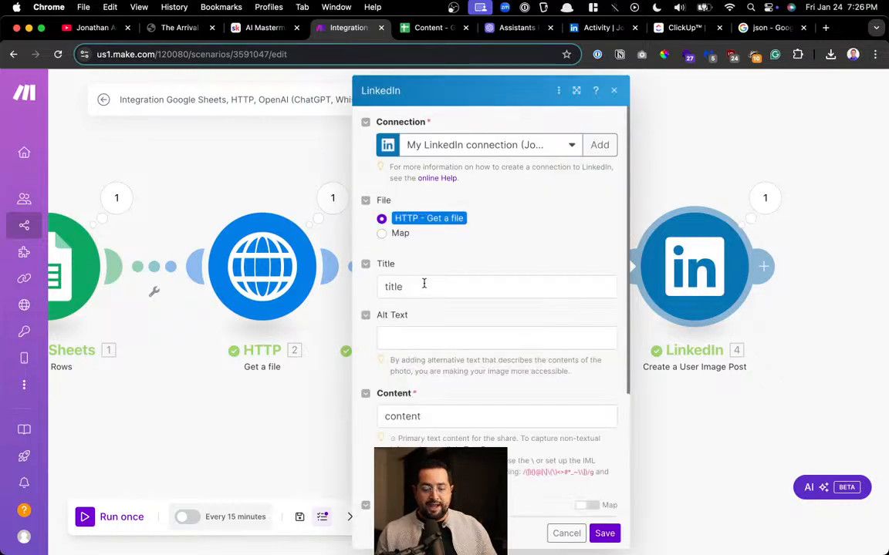
left_click(424, 285)
double_click(419, 284)
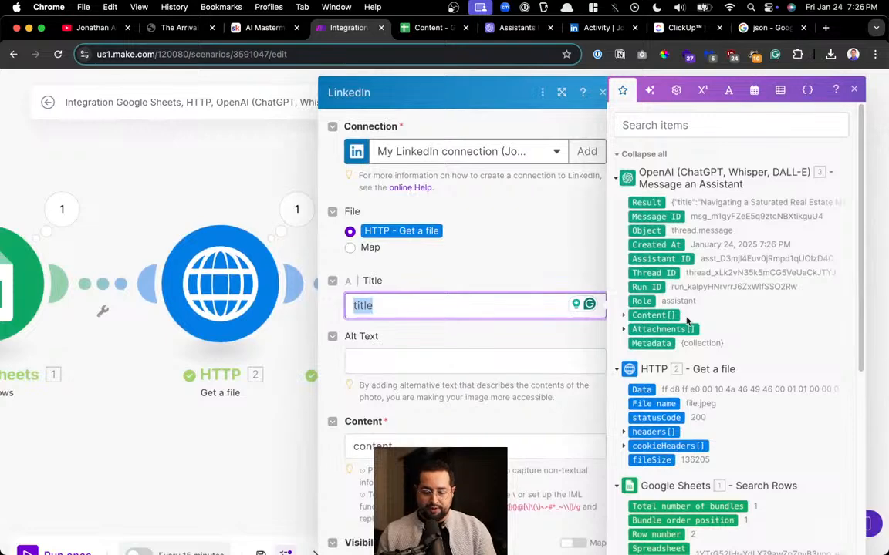
scroll(689, 324, "down", 1)
scroll(689, 328, "up", 1)
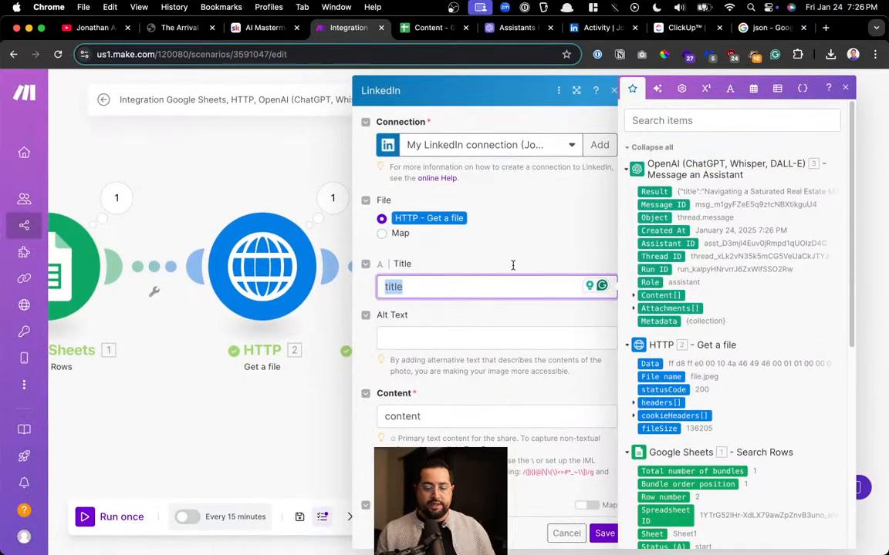
left_click(280, 141)
Move the LinkedIn module farther from the OpenAI module and unlink the two modules
left_click_drag(617, 419, 349, 438)
left_click_drag(430, 262, 623, 280)
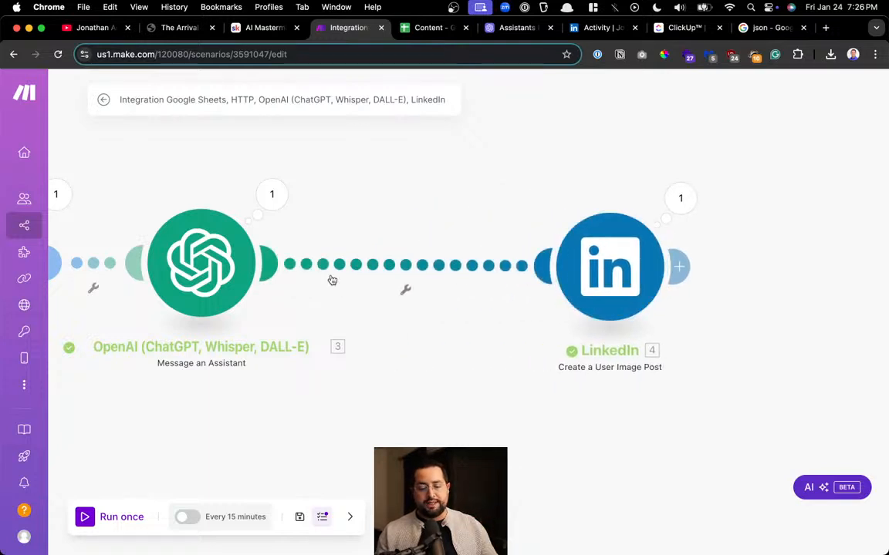
left_click(410, 268)
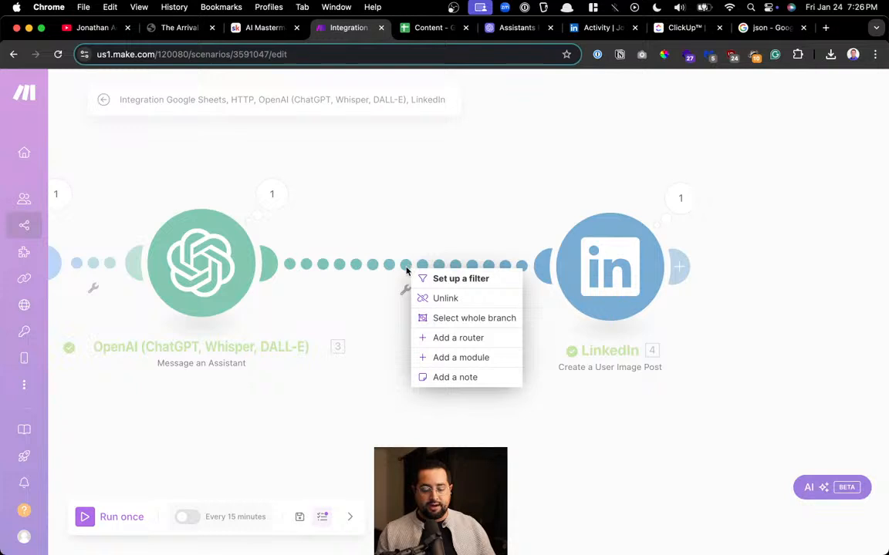
left_click(446, 297)
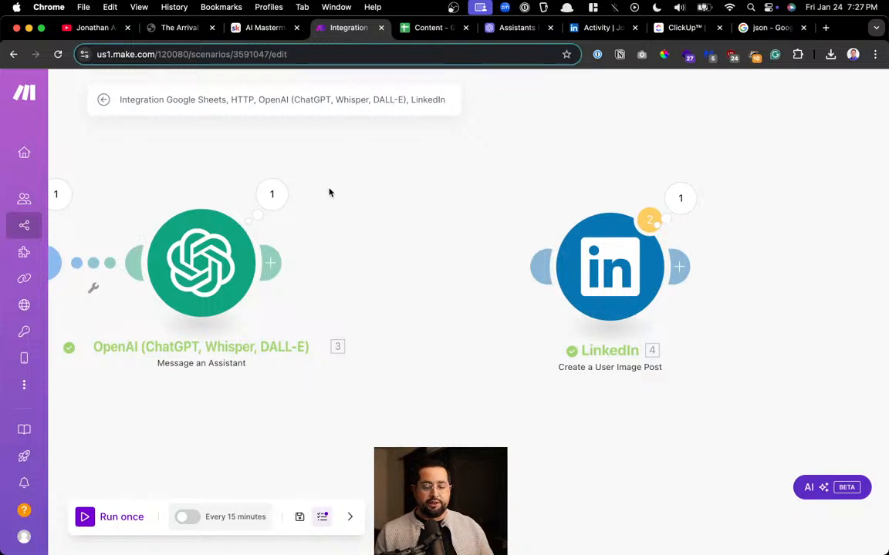
Add a JSON Parse JSON module after the OpenAI module and open its JSON string for mapping
left_click(275, 264)
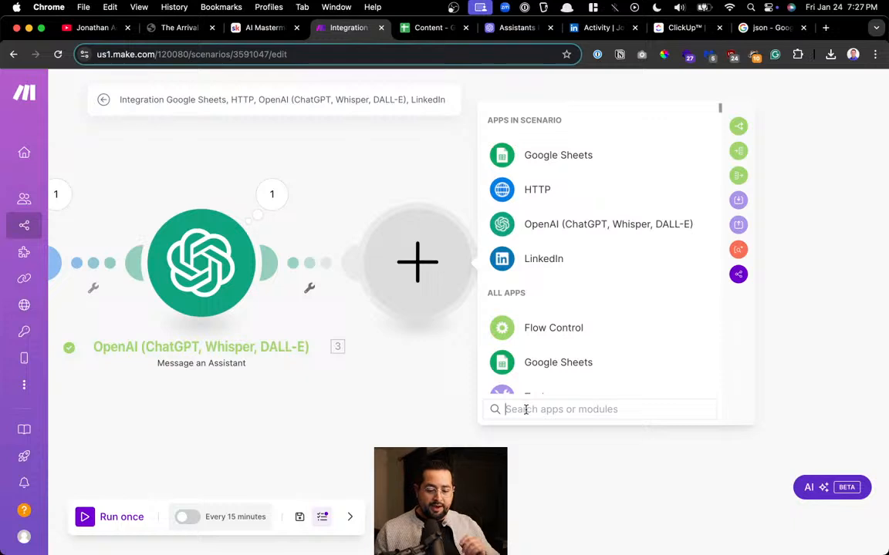
type("json")
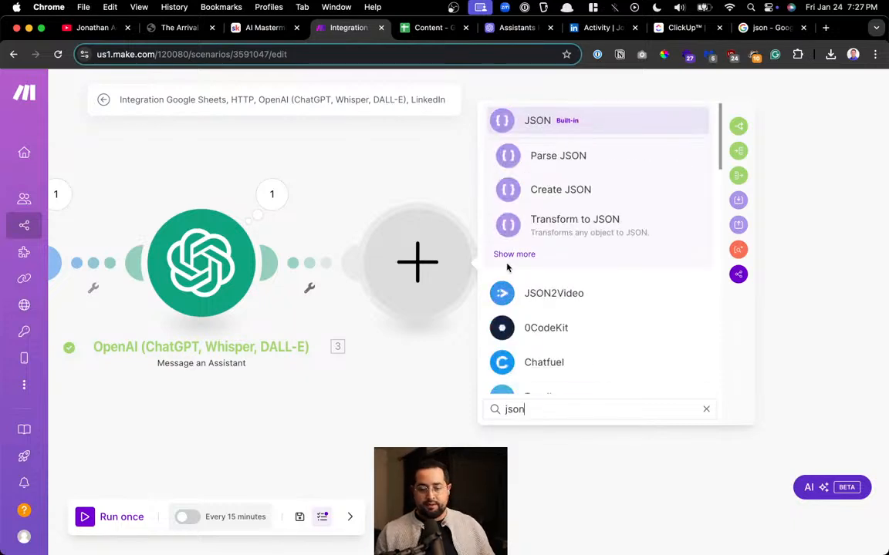
left_click(581, 122)
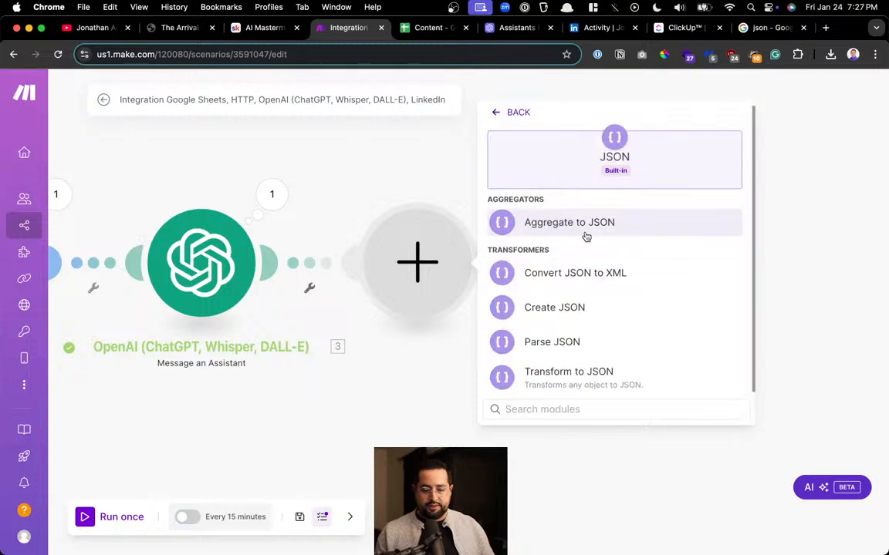
left_click(581, 350)
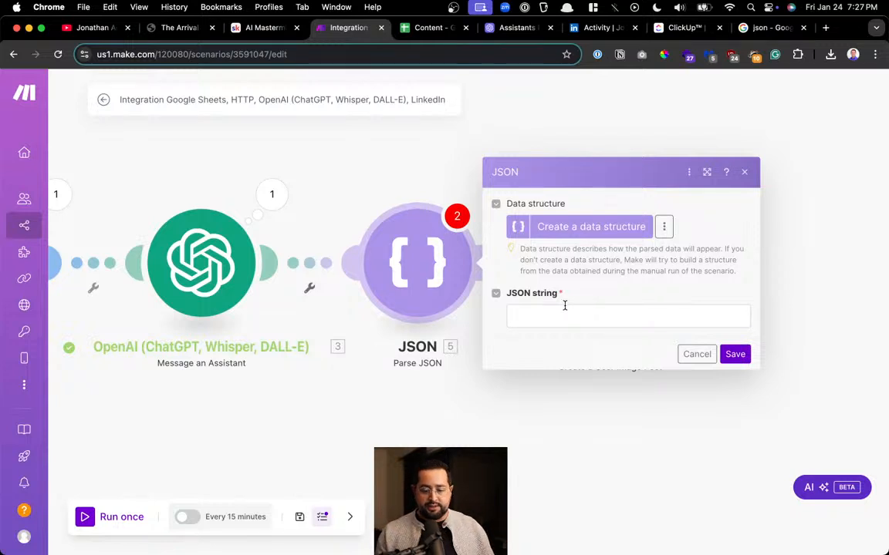
left_click(564, 313)
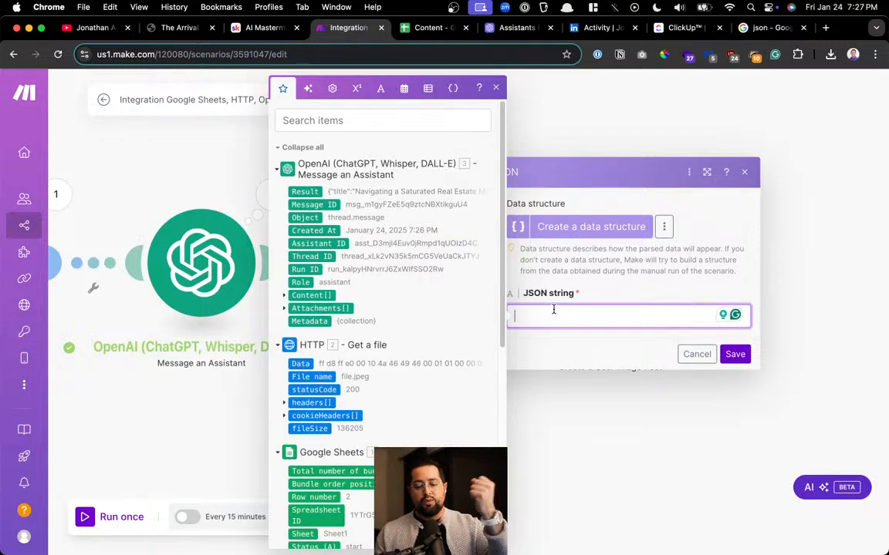
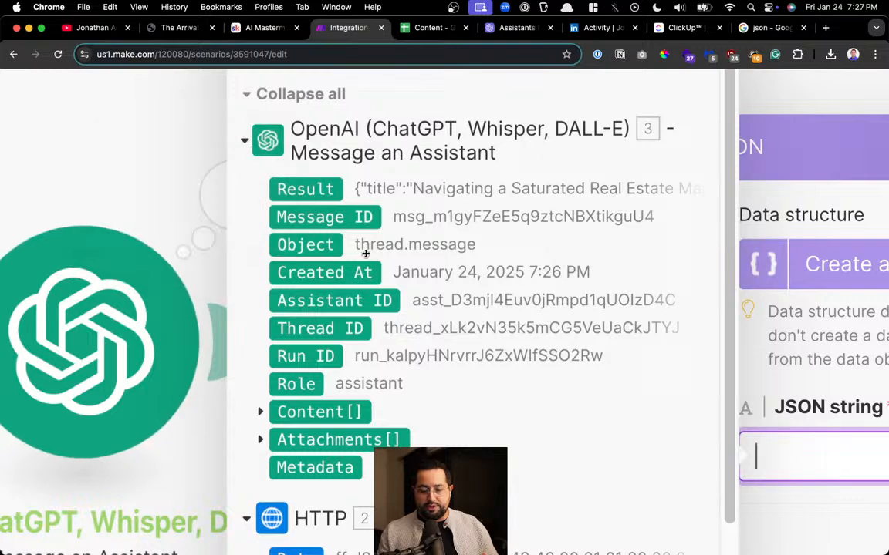
Map the OpenAI Result as the JSON string, save the Parse JSON module and link it to the LinkedIn module
left_click(309, 189)
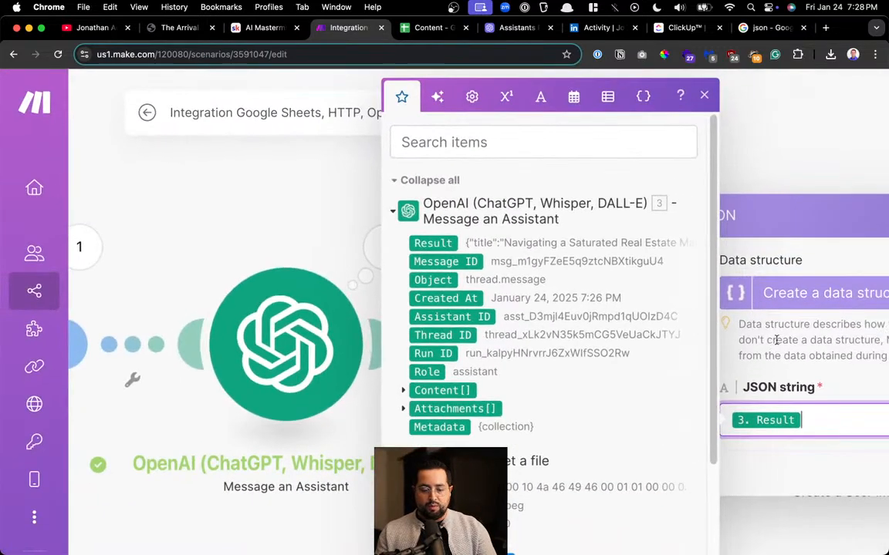
scroll(777, 340, "right", 2)
left_click(727, 341)
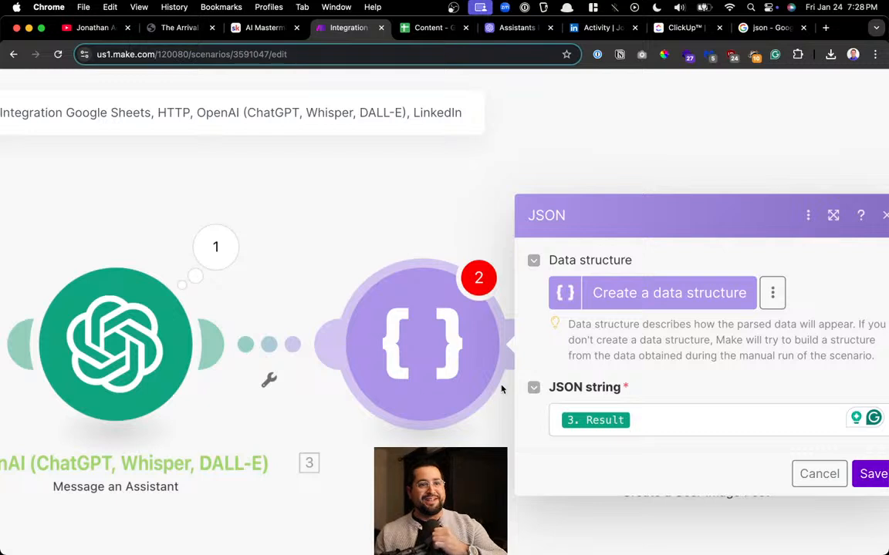
left_click(866, 479)
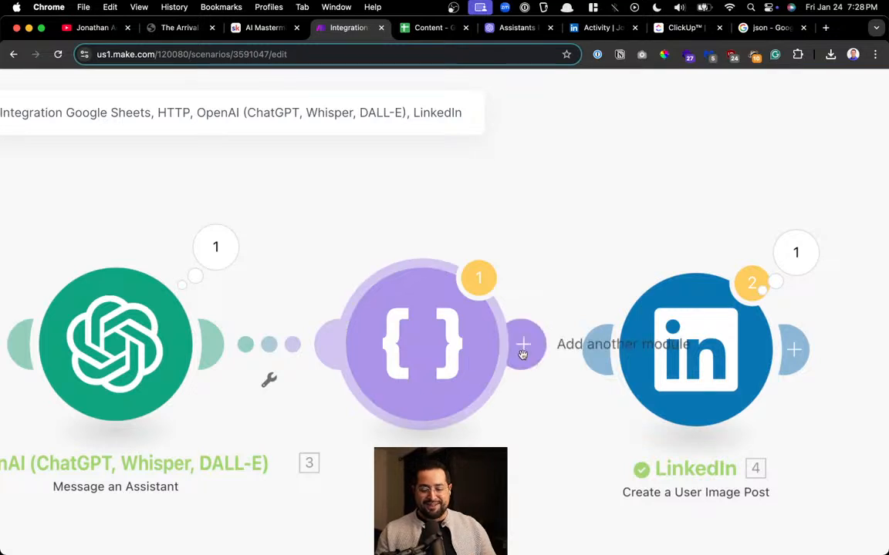
left_click_drag(521, 345, 679, 347)
left_click(605, 342)
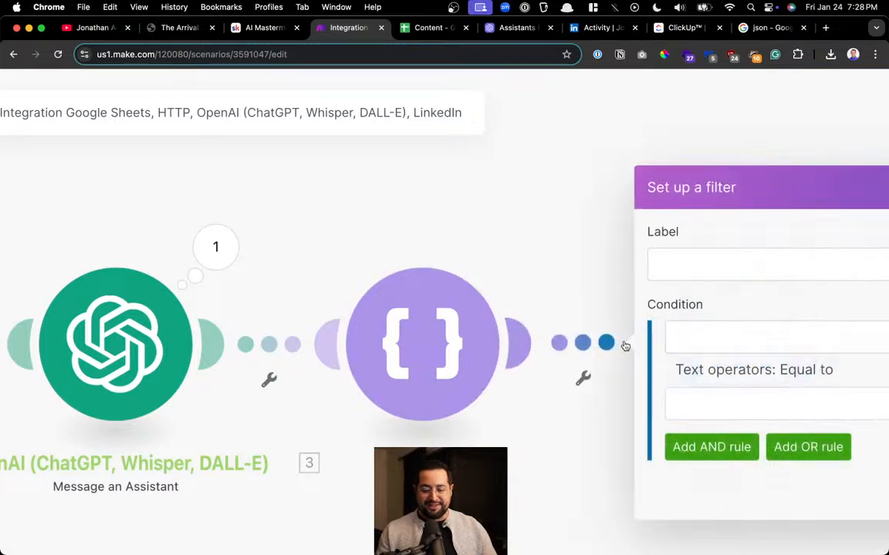
scroll(474, 389, "down", 5)
scroll(485, 347, "down", 3)
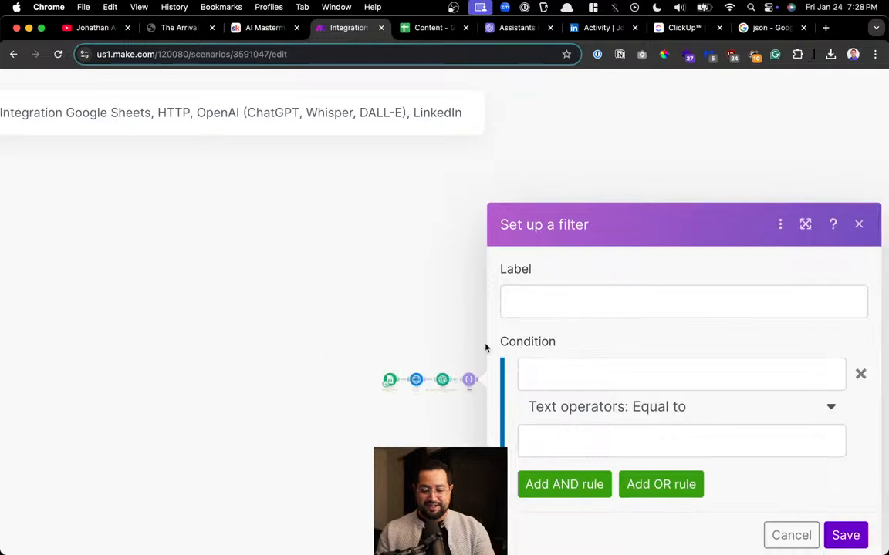
scroll(484, 358, "up", 4)
scroll(485, 363, "down", 2)
scroll(484, 363, "up", 4)
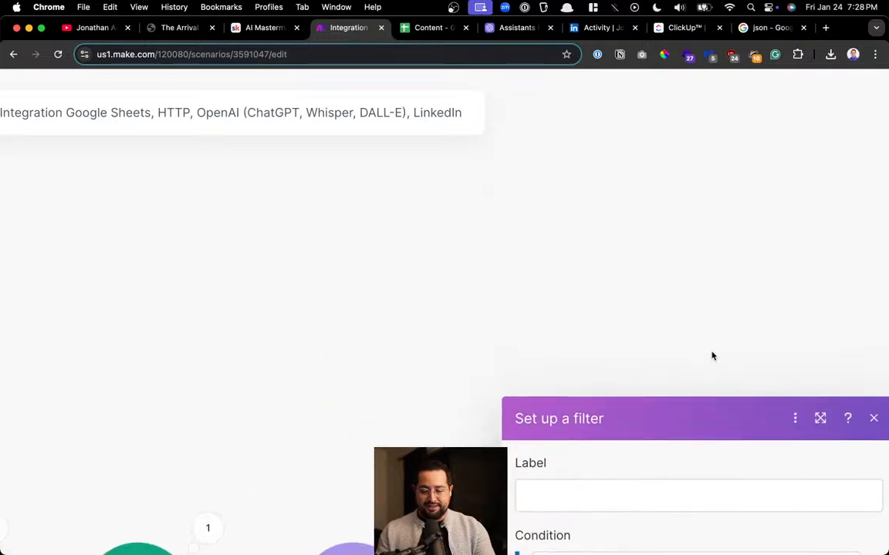
scroll(645, 369, "down", 2)
left_click_drag(478, 400, 309, 397)
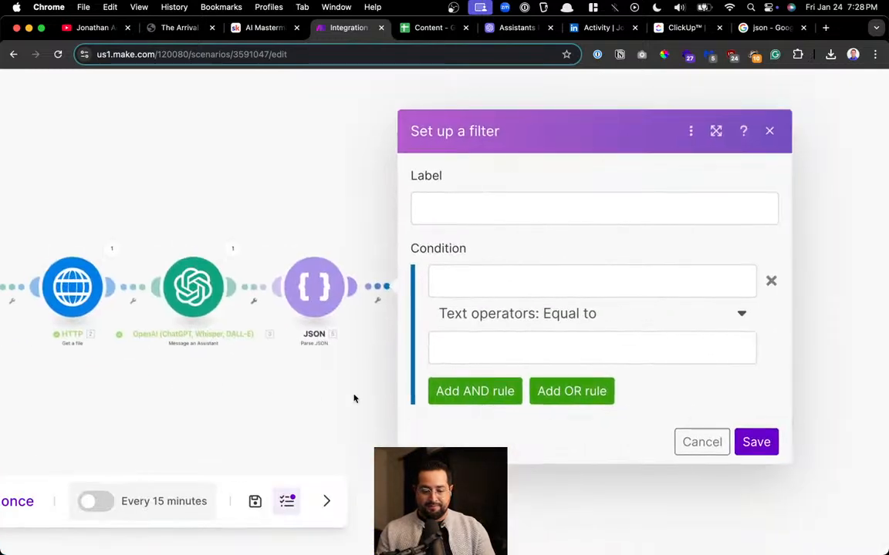
left_click(710, 442)
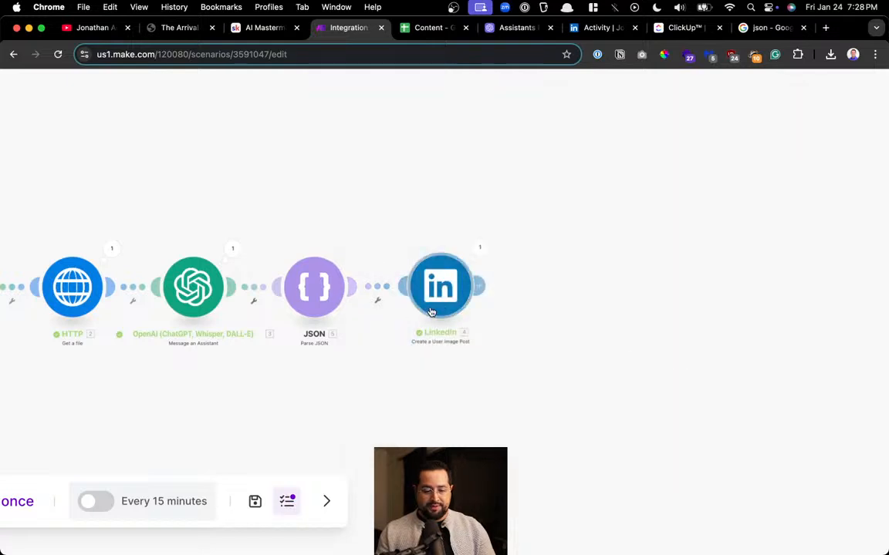
Try to run only the Parse JSON module with an empty OpenAI Result value and close its run report
mouse_move(431, 311)
left_mouse_down()
mouse_move(476, 211)
mouse_move(469, 304)
mouse_move(428, 312)
left_mouse_up()
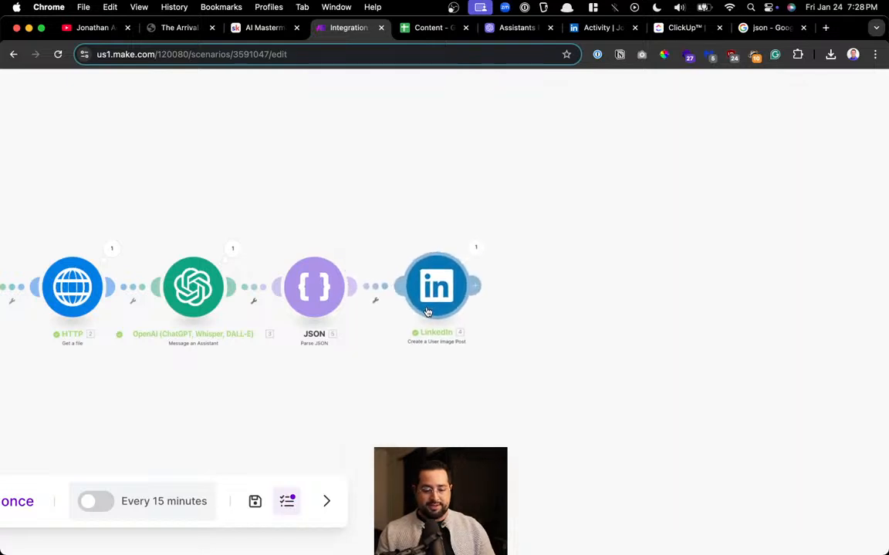
left_click(432, 297)
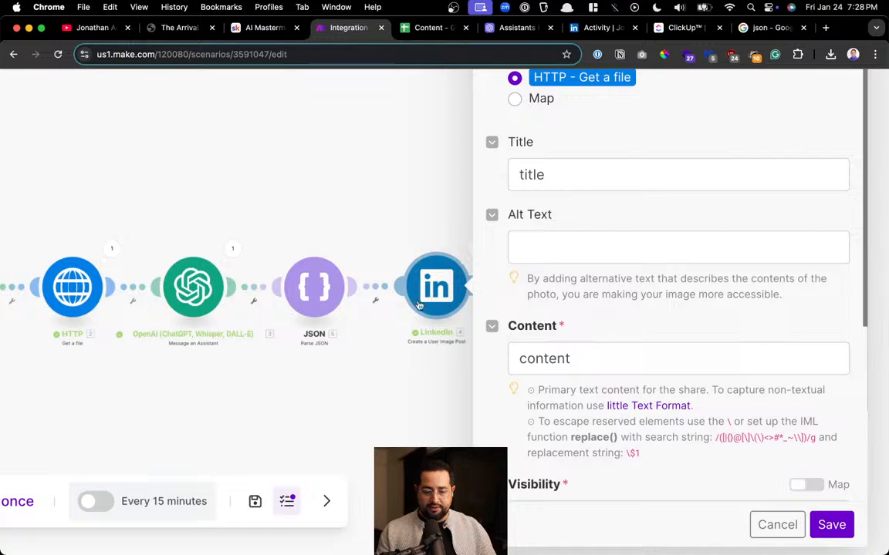
right_click(310, 294)
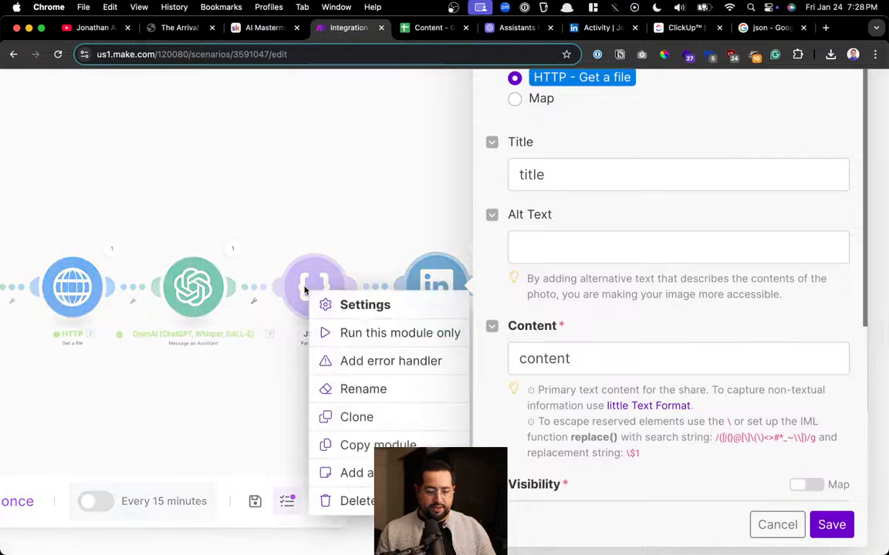
left_click(367, 334)
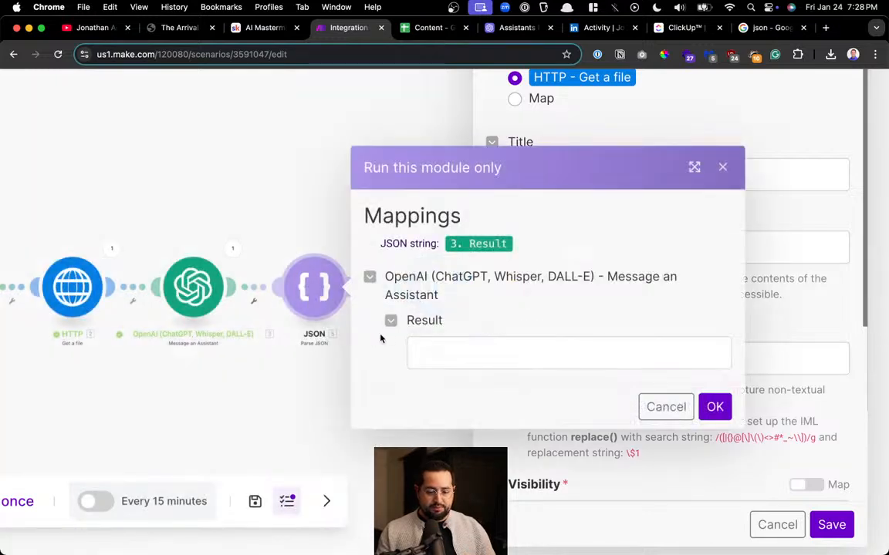
left_click(449, 351)
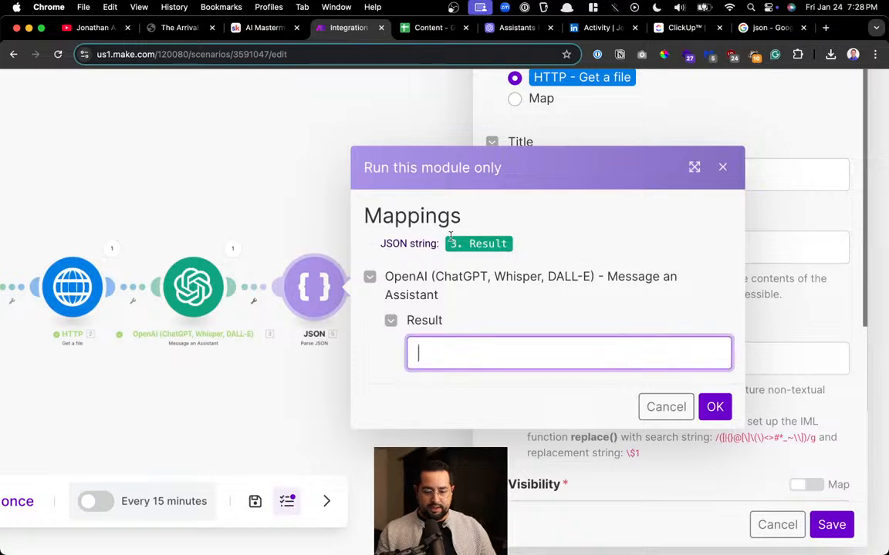
left_click(706, 415)
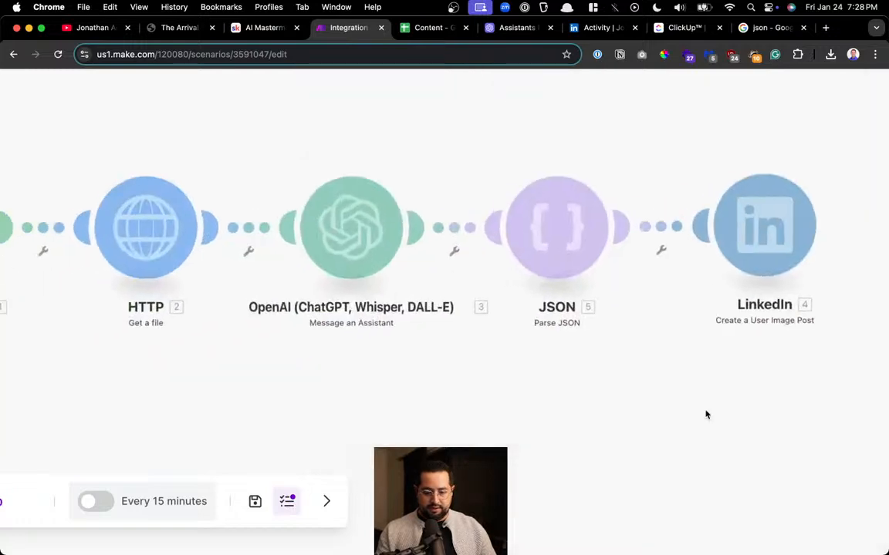
left_click_drag(768, 320, 563, 385)
left_click_drag(463, 293, 276, 337)
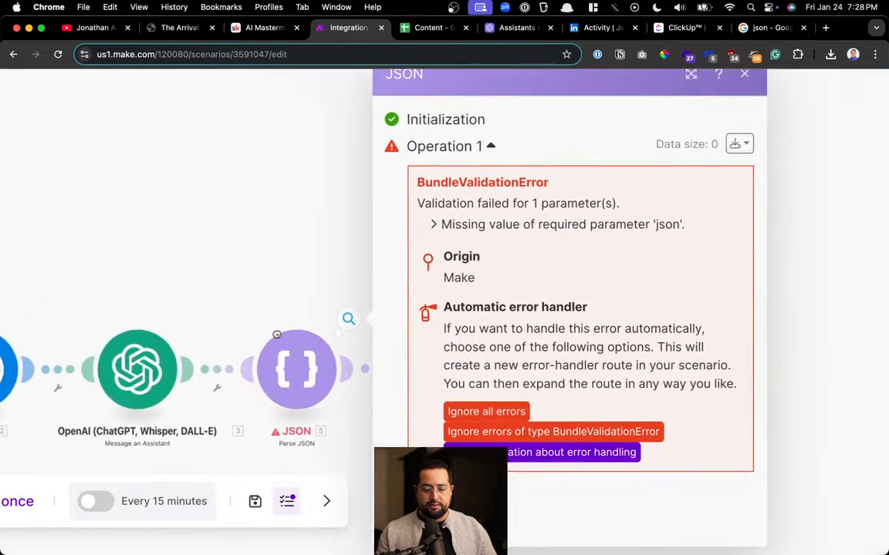
left_click(746, 77)
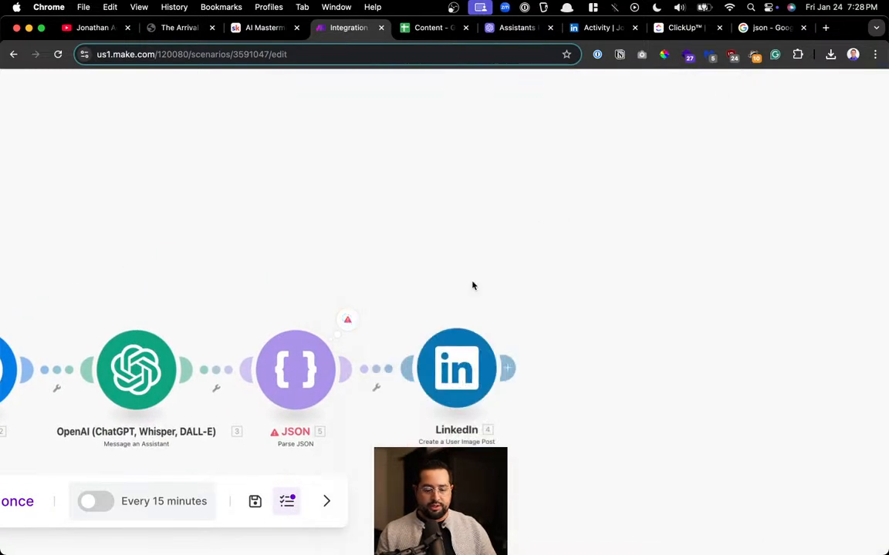
Bring the whole scenario into view and reopen the Parse JSON module's settings
left_click_drag(454, 296, 562, 262)
scroll(409, 438, "down", 3)
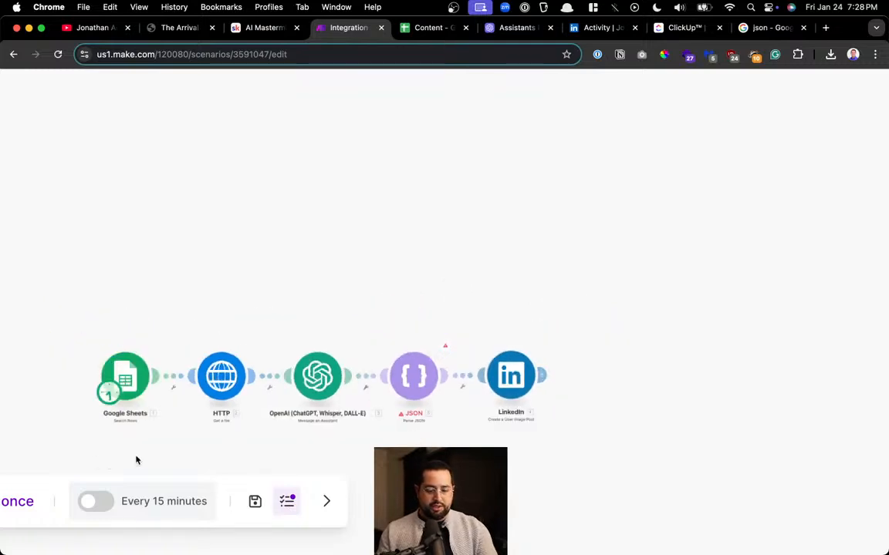
scroll(125, 470, "down", 2)
mouse_move(9, 515)
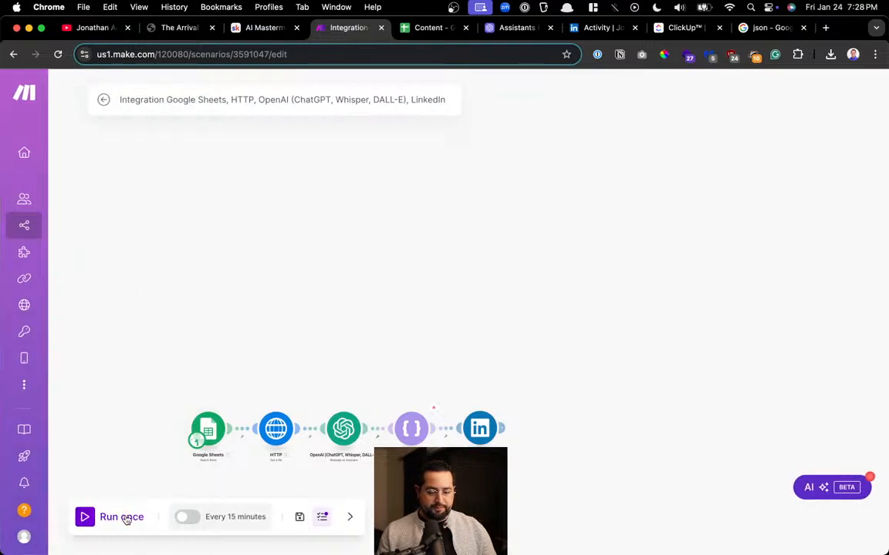
left_click(412, 434)
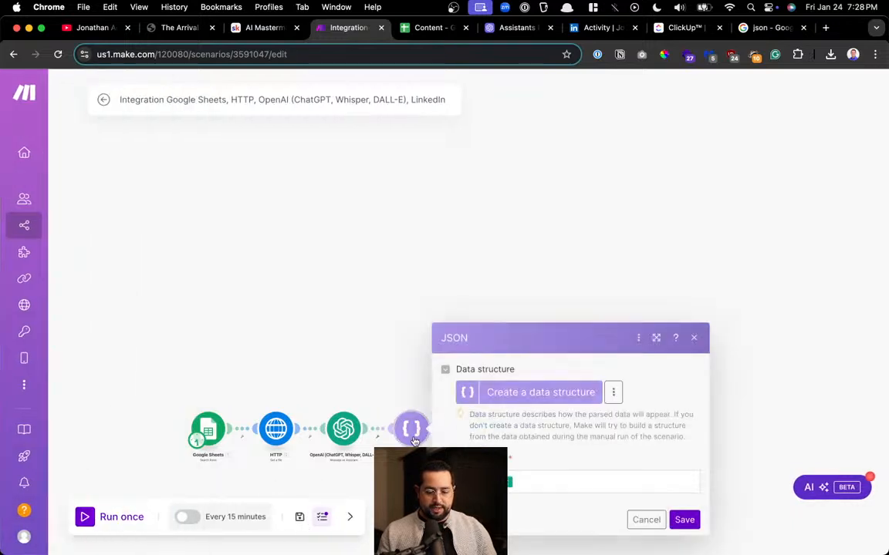
Close the JSON module's settings without saving and run the whole scenario once
left_click(645, 520)
left_click(131, 518)
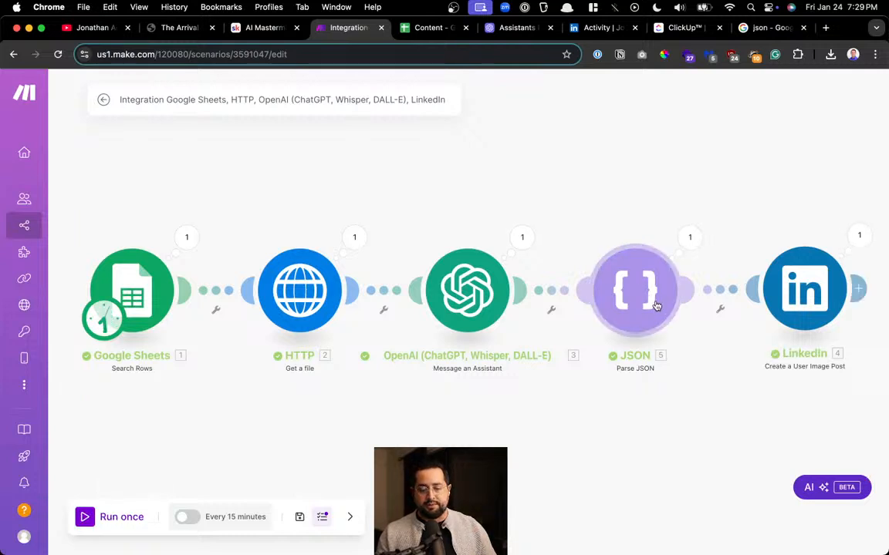
Replace the placeholder Title in the LinkedIn module with the title variable from the Parse JSON module
left_click_drag(693, 362, 423, 399)
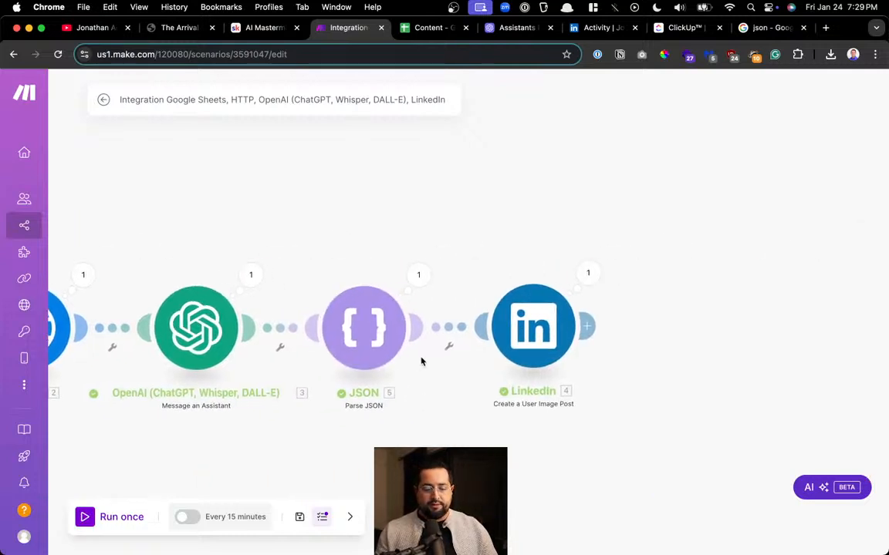
left_click(549, 326)
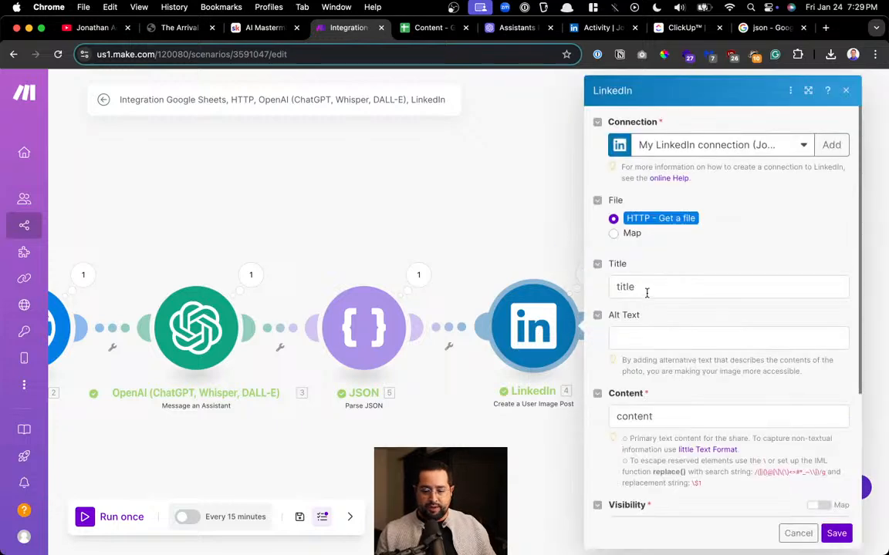
left_click(646, 292)
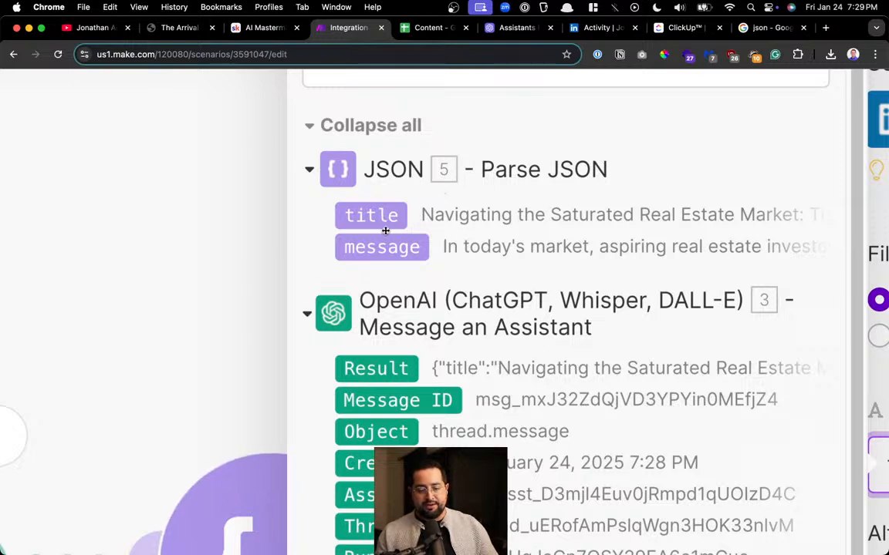
mouse_move(386, 220)
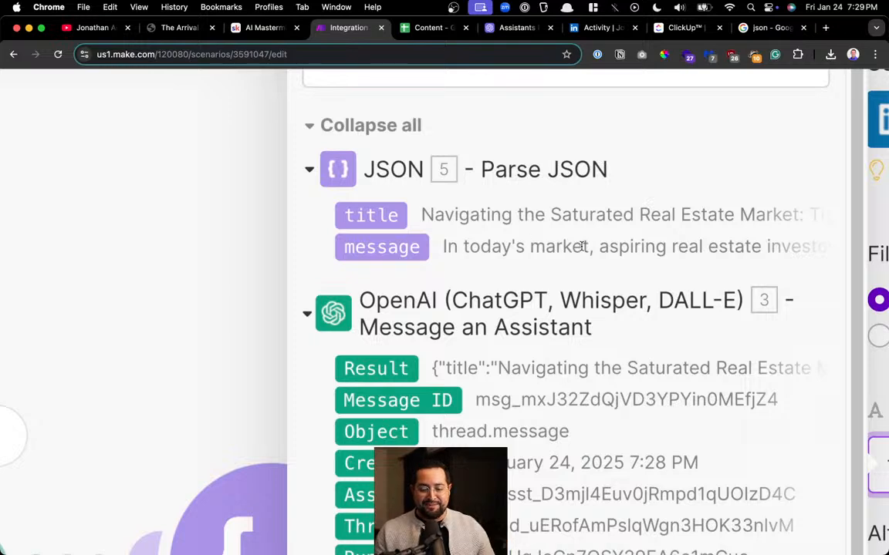
scroll(629, 229, "down", 5)
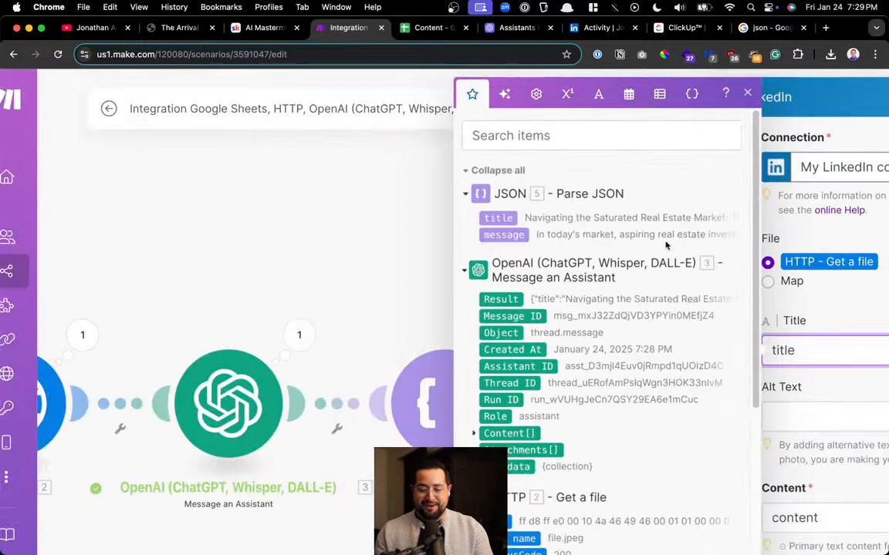
left_click(859, 297)
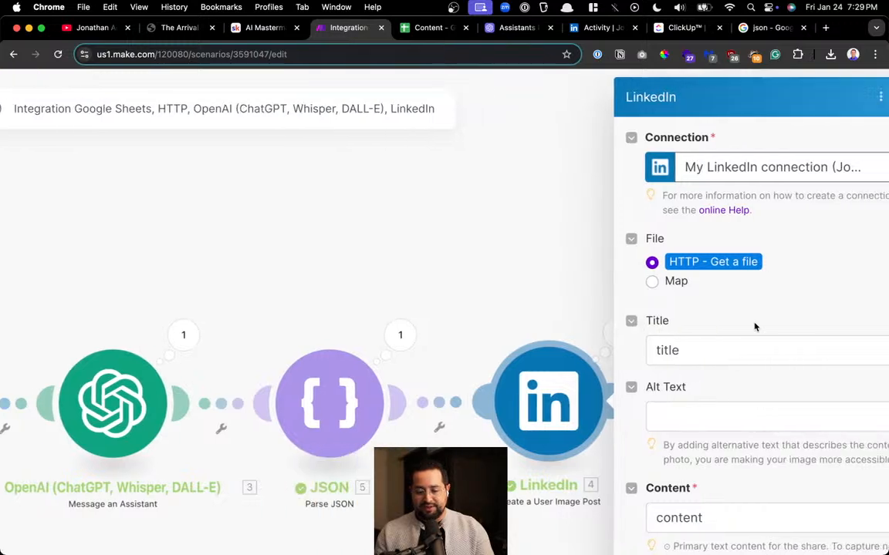
double_click(568, 340)
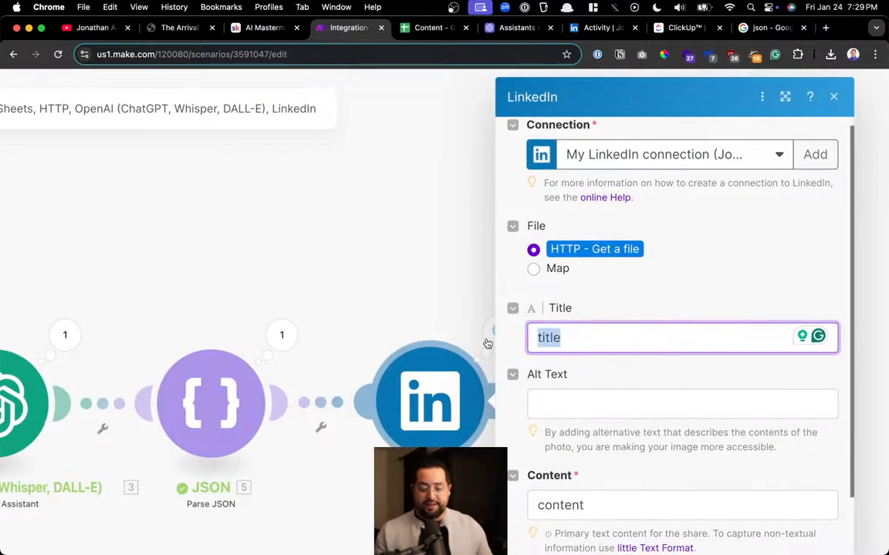
key("BackSpace")
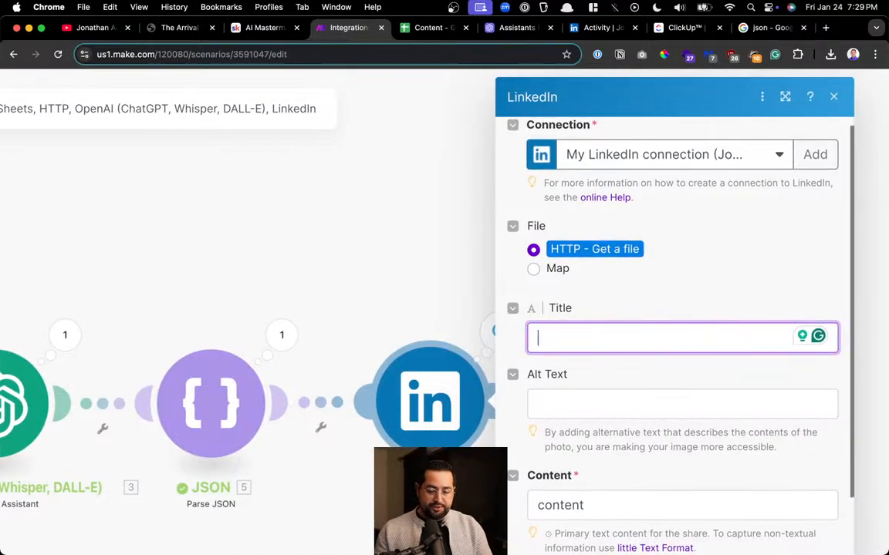
left_click(577, 337)
left_click(266, 218)
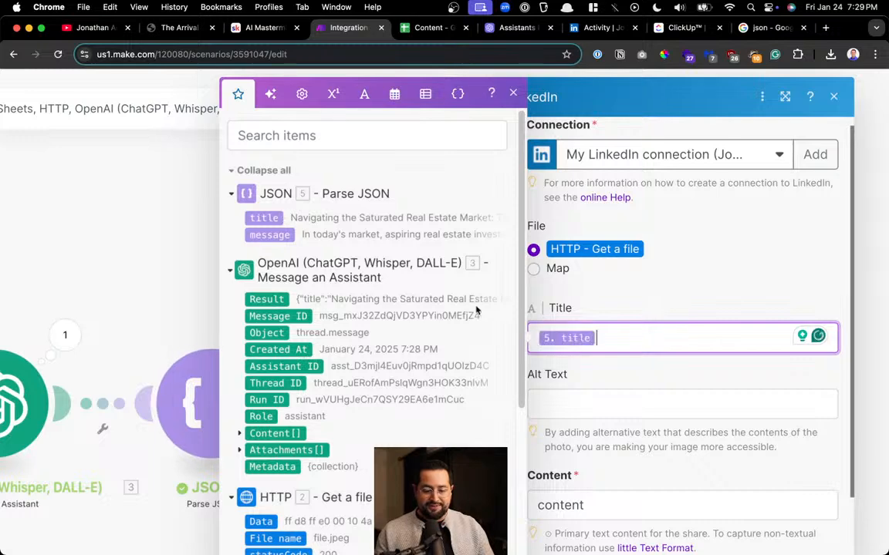
left_click(664, 295)
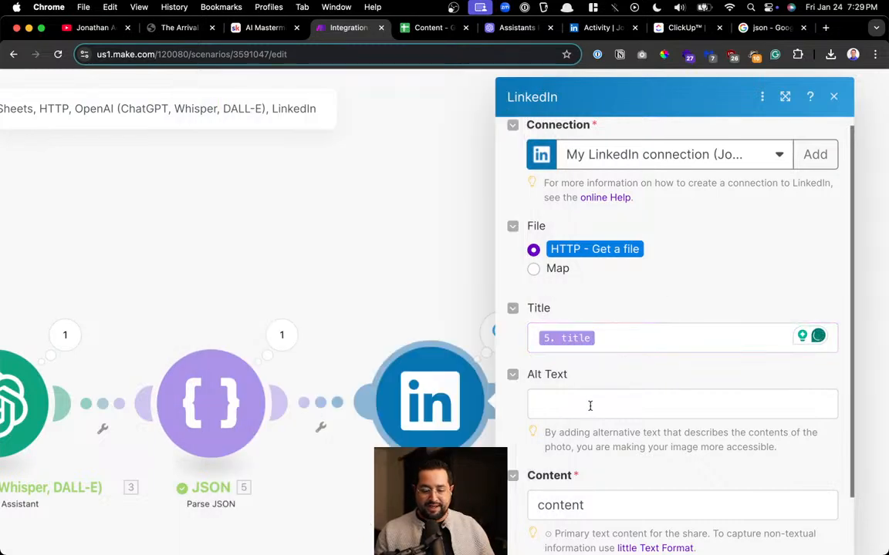
Replace the LinkedIn module's placeholder Content with the Parse JSON title, a blank line, and the Parse JSON message
scroll(590, 406, "down", 2)
left_click(593, 434)
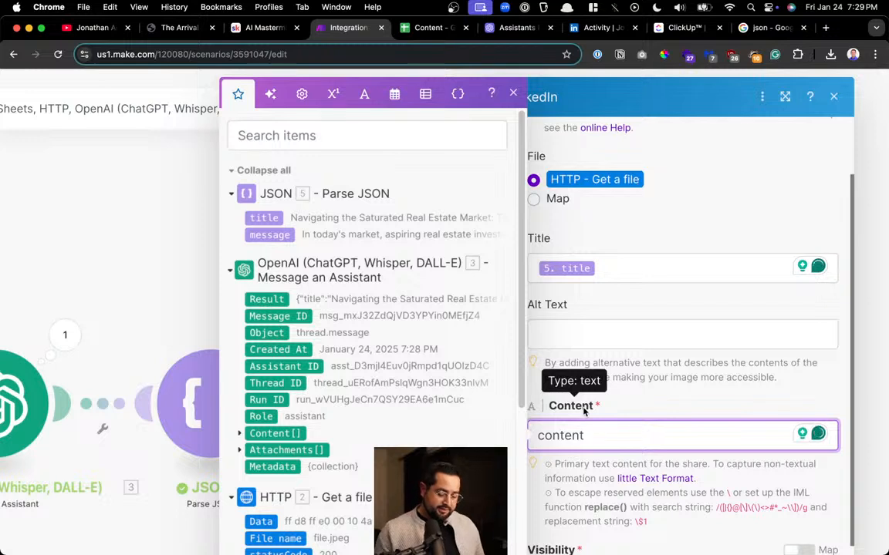
key("BackSpace")
key("BackSpace")
key("BackSpace")
key("BackSpace")
key("BackSpace")
key("BackSpace")
key("BackSpace")
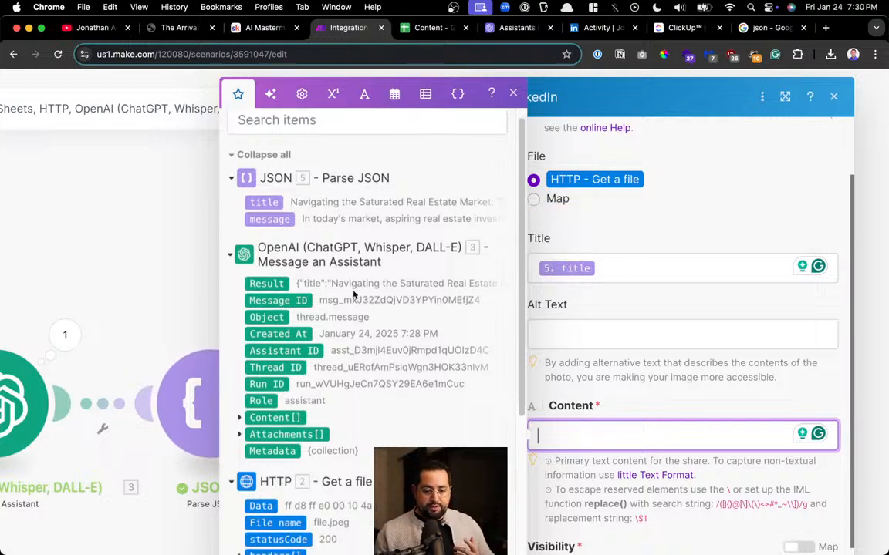
left_click(263, 202)
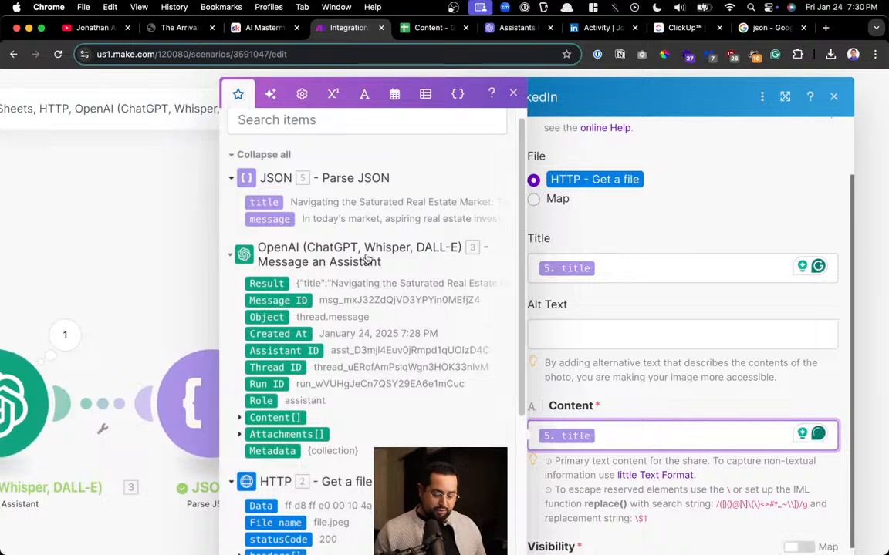
key("Return")
key("Return")
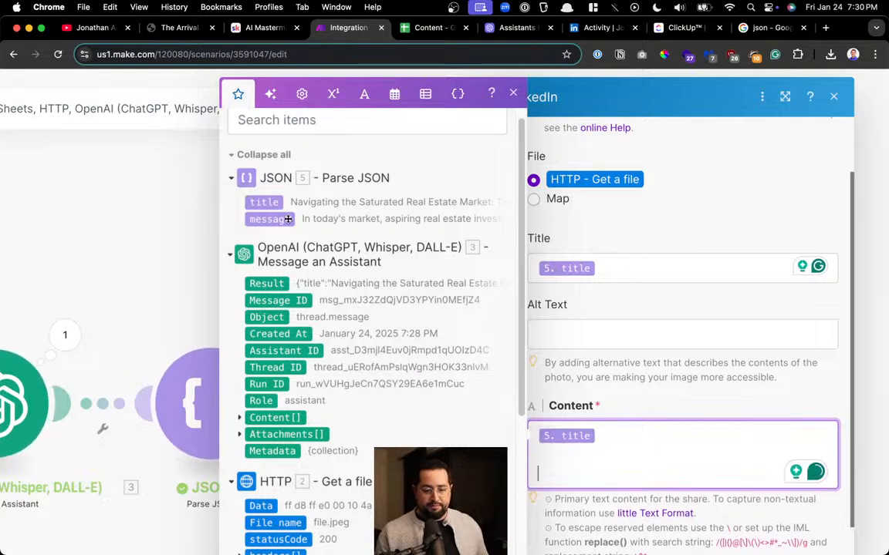
left_click(288, 219)
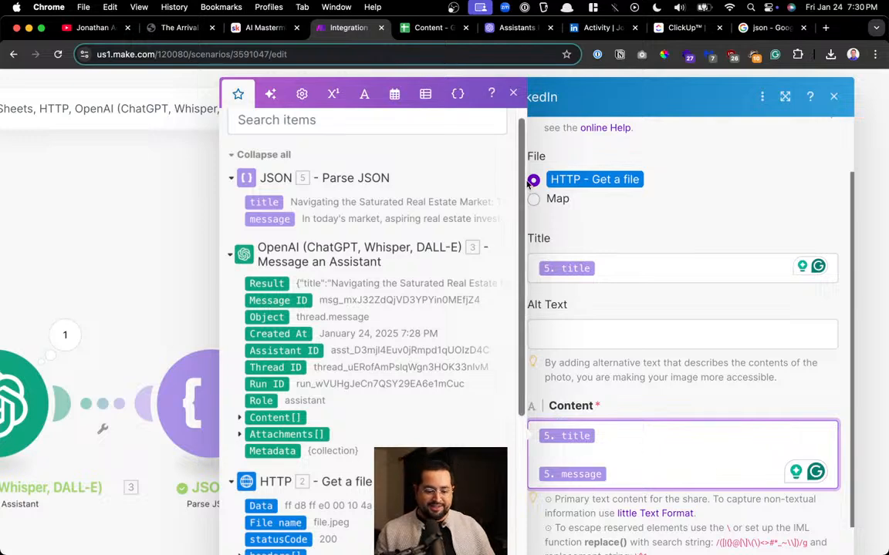
left_click(513, 95)
Review the LinkedIn module's remaining visibility, feed distribution and reshare options, and save its settings
scroll(645, 301, "down", 5)
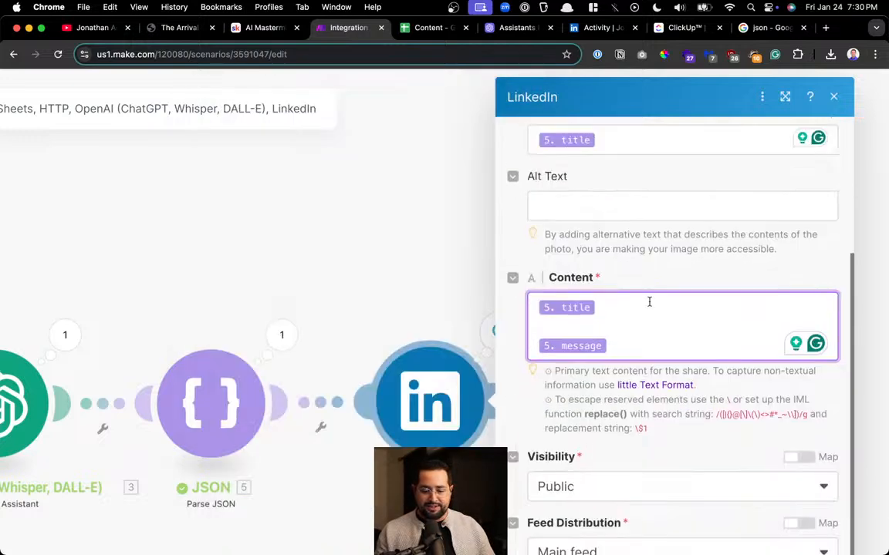
scroll(583, 466, "down", 2)
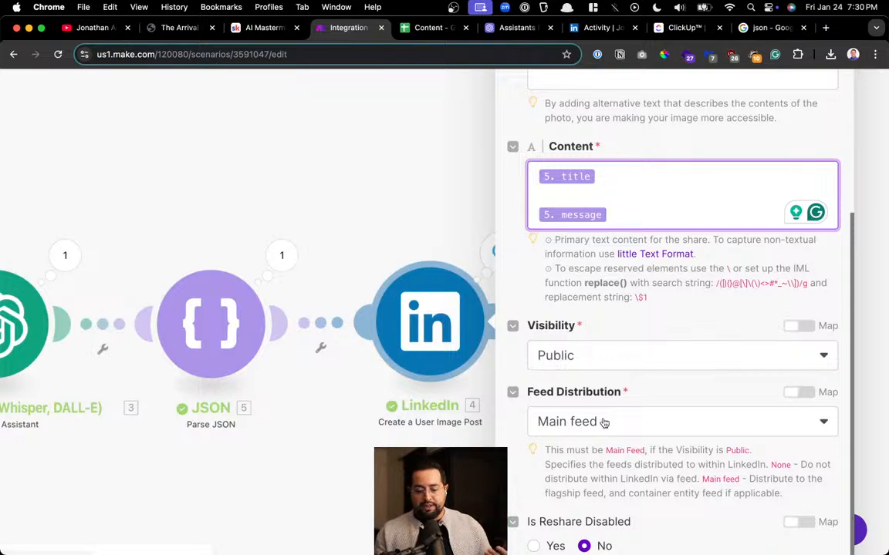
scroll(606, 429, "down", 1)
scroll(606, 432, "down", 1)
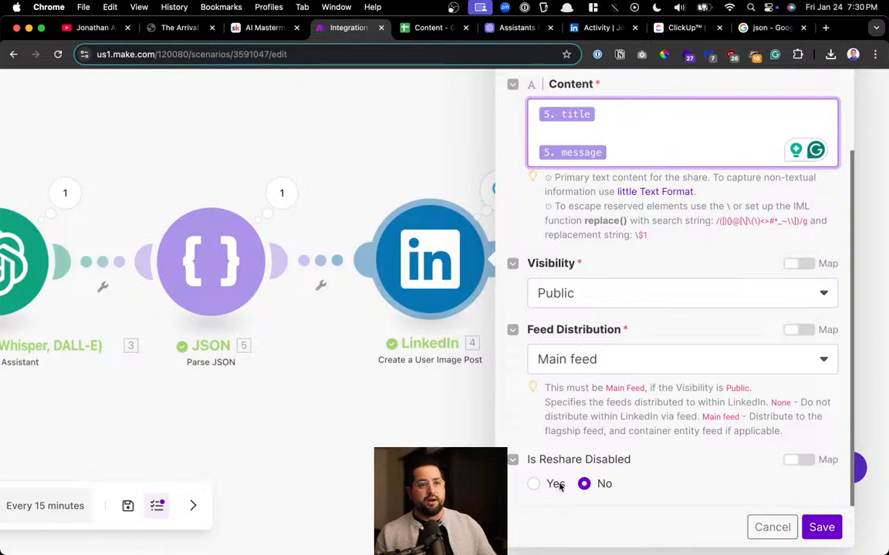
left_click(819, 528)
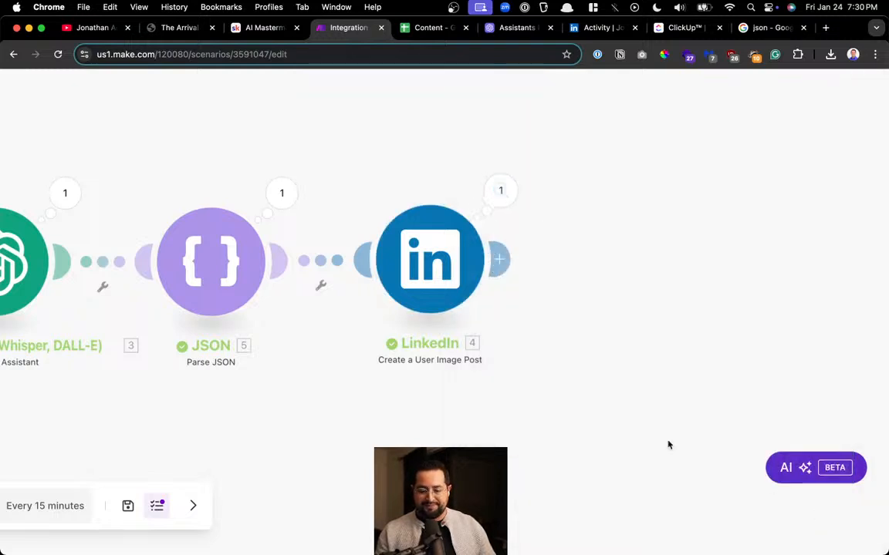
Switch to the LinkedIn activity page, refresh it, delete the test post reading "content", and reload the page
scroll(489, 420, "left", 5)
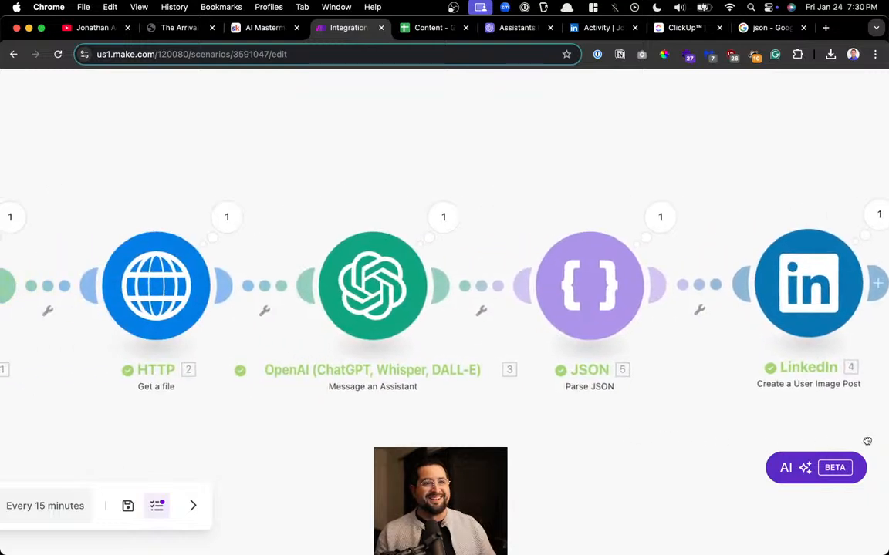
scroll(279, 447, "down", 2)
left_click_drag(291, 441, 290, 415)
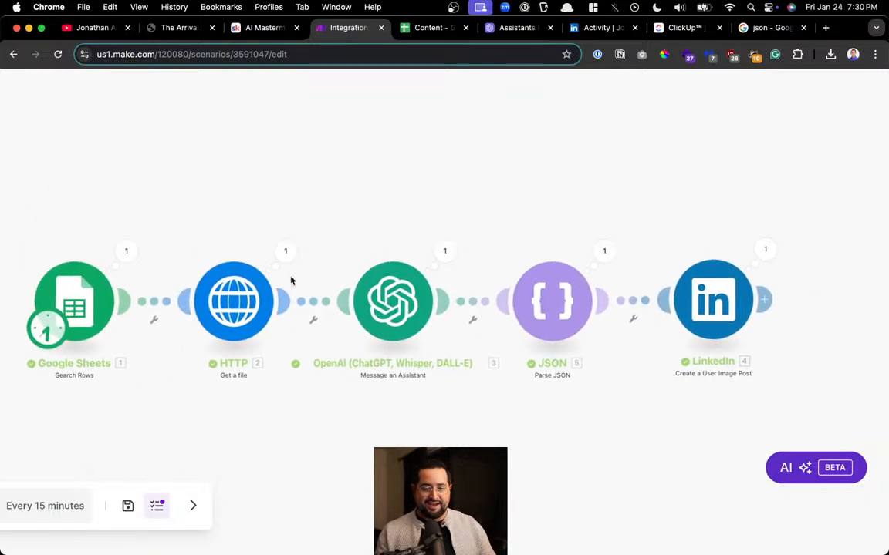
left_click(605, 28)
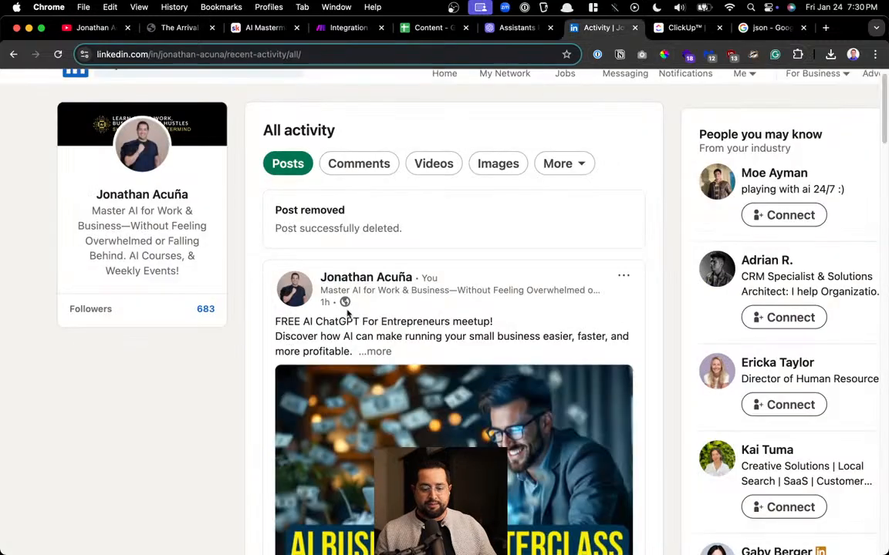
left_click(57, 54)
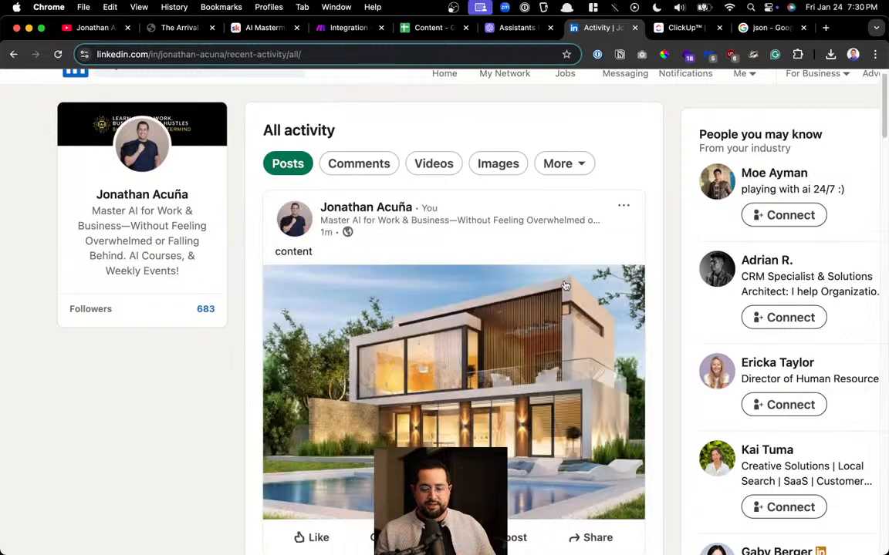
left_click(624, 205)
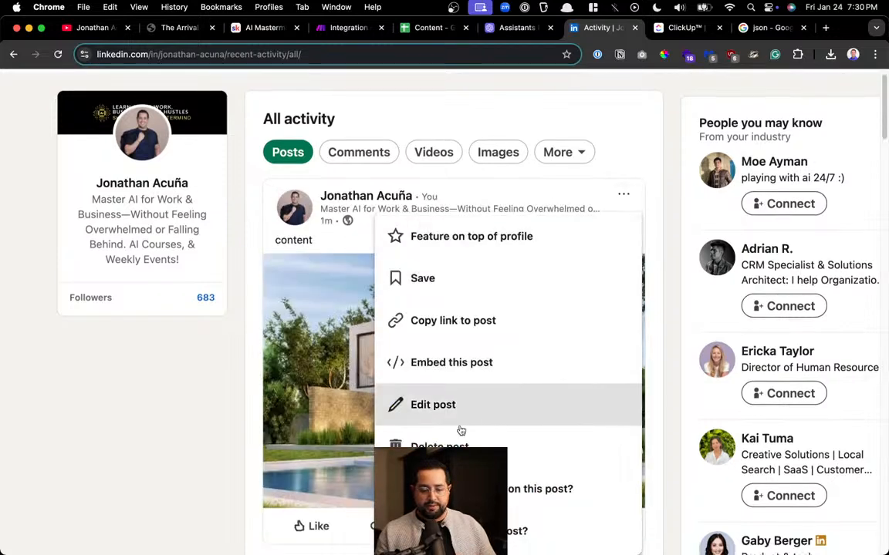
left_click(440, 447)
left_click(570, 174)
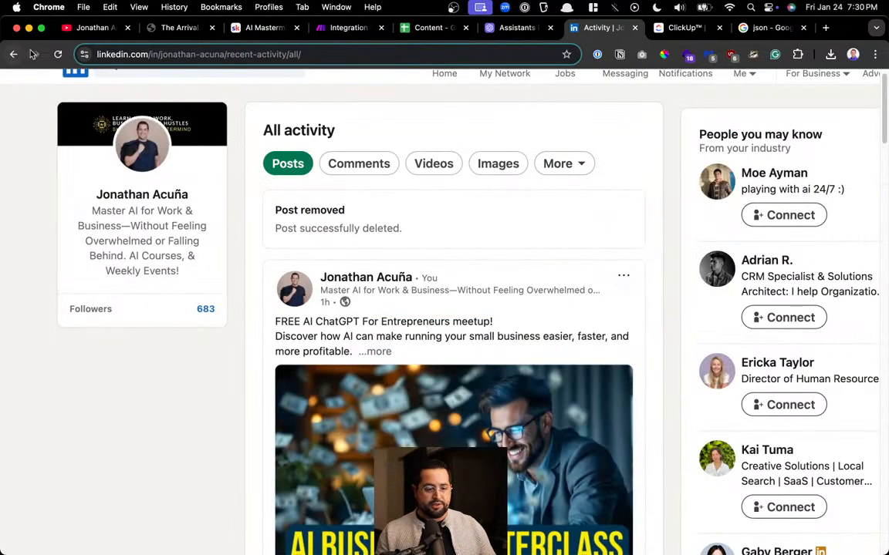
left_click(57, 54)
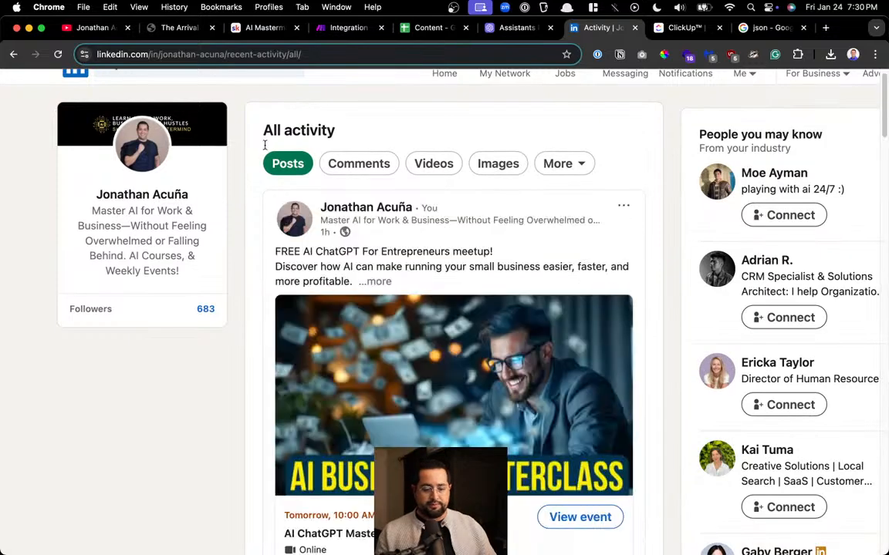
Switch back to the Make scenario and run it once with the mapped LinkedIn fields
left_click(511, 27)
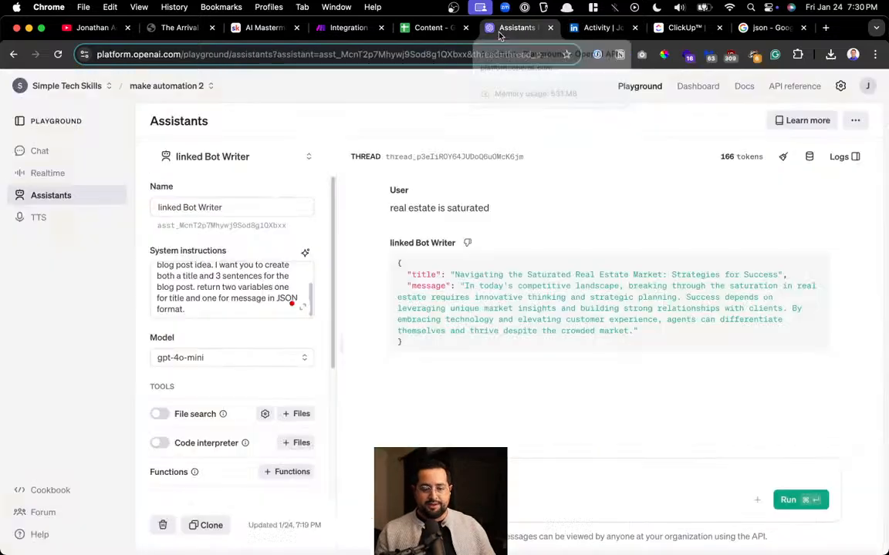
left_click(347, 28)
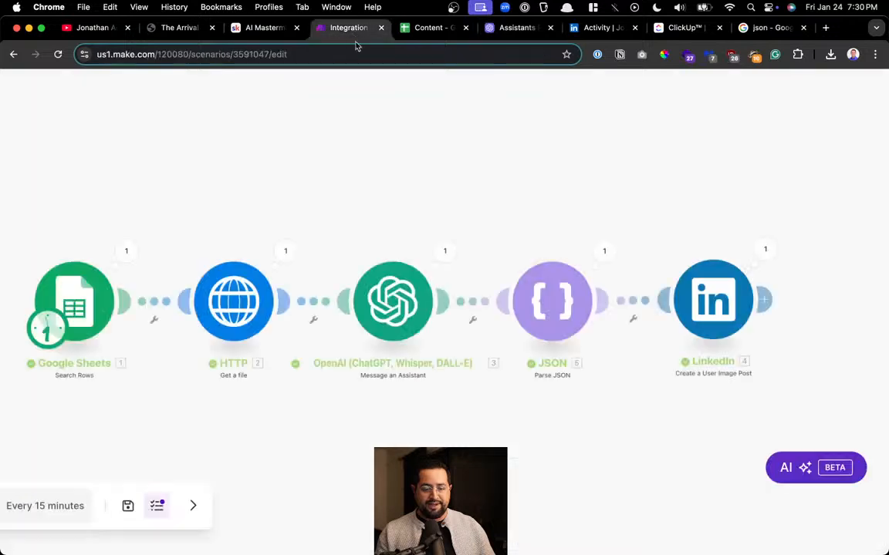
scroll(256, 387, "down", 2)
left_click_drag(251, 389, 335, 355)
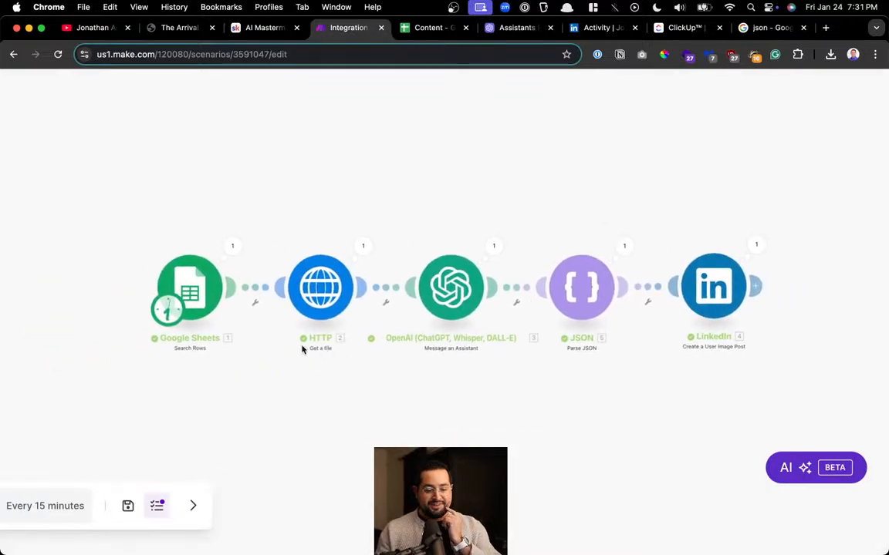
scroll(255, 348, "up", 2)
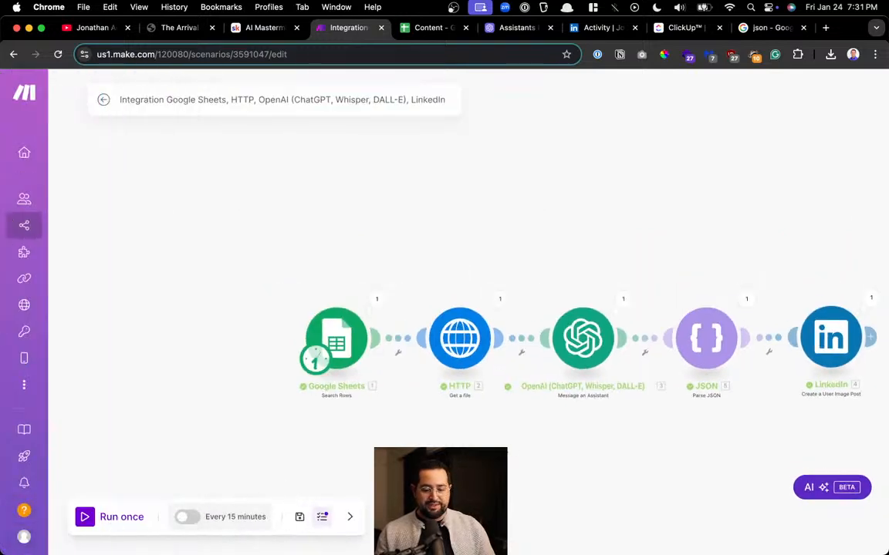
left_click(123, 518)
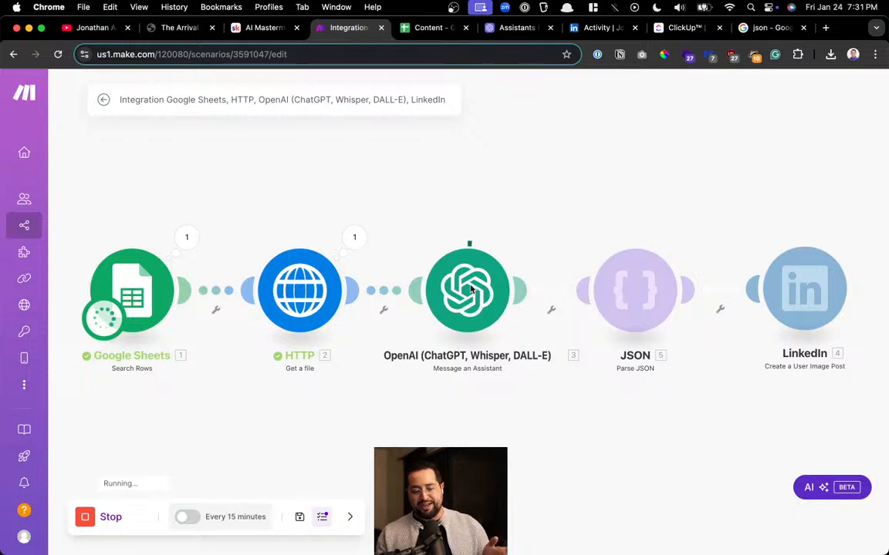
scroll(581, 421, "right", 4)
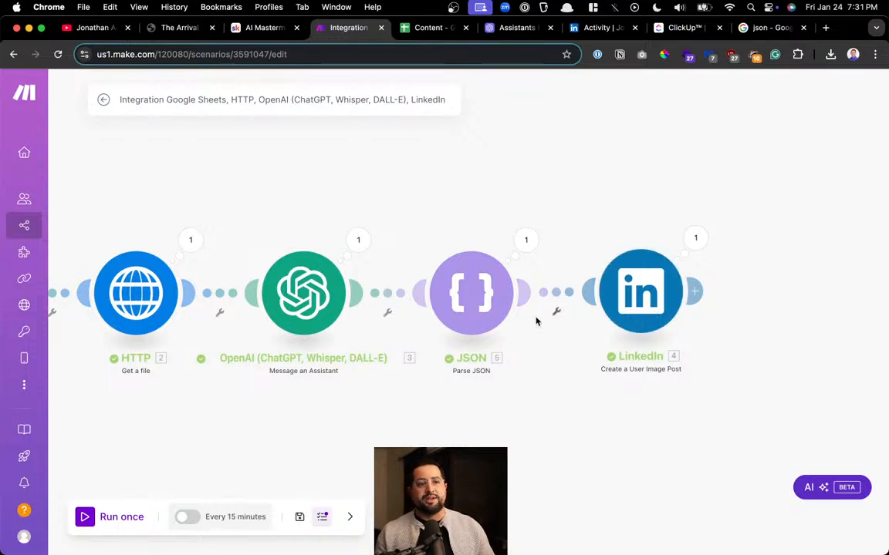
left_click_drag(405, 405, 563, 421)
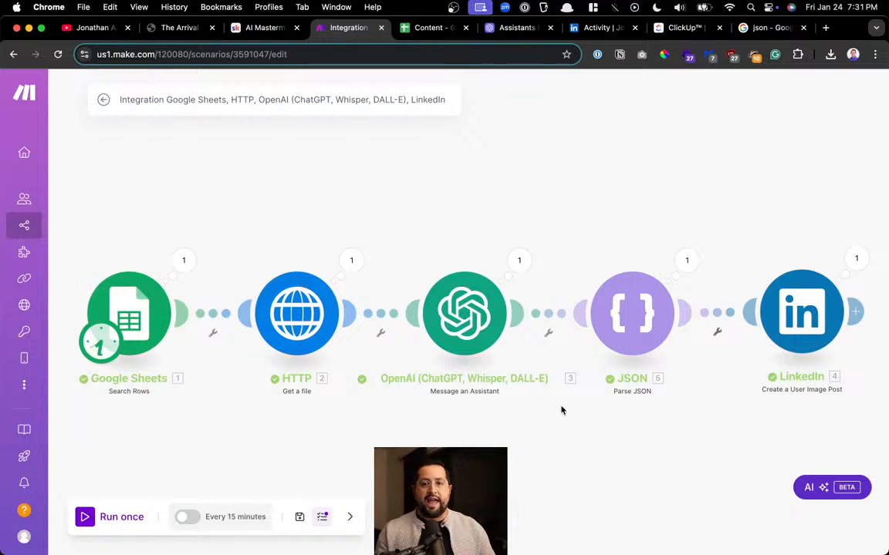
scroll(566, 403, "right", 3)
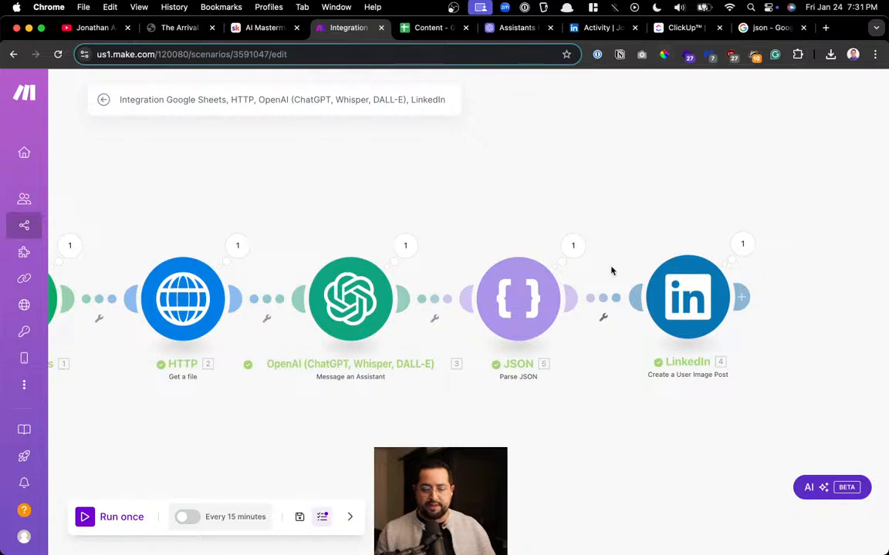
Switch to the LinkedIn activity page, refresh it, expand the newest post, and review its real estate title and message
left_click(594, 28)
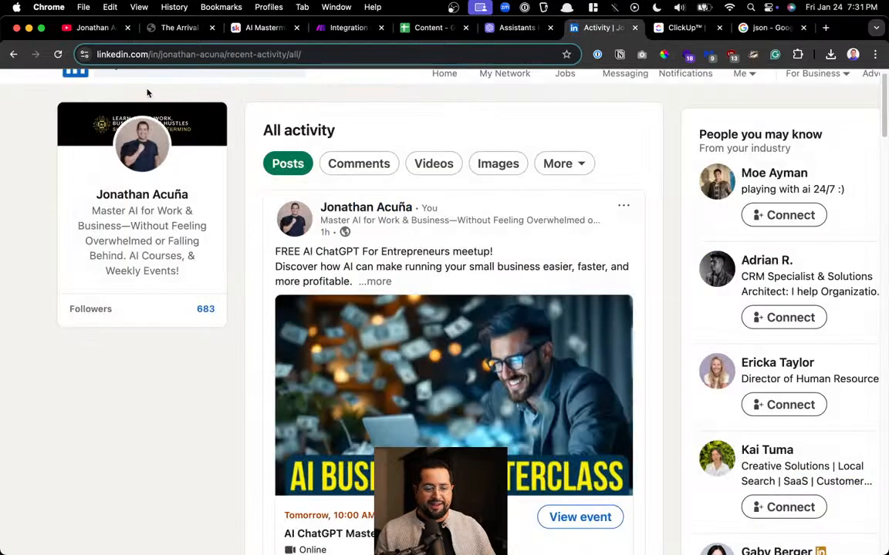
left_click(58, 55)
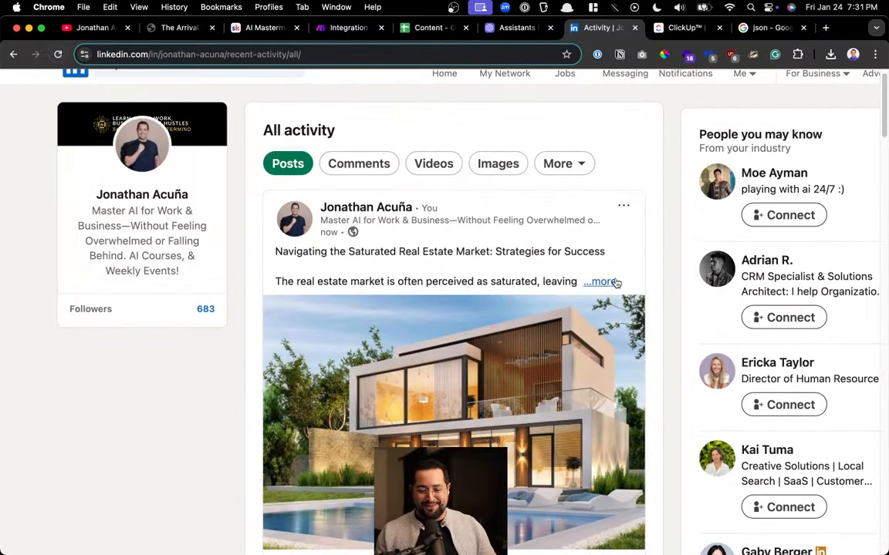
left_click(508, 281)
scroll(428, 282, "up", 5)
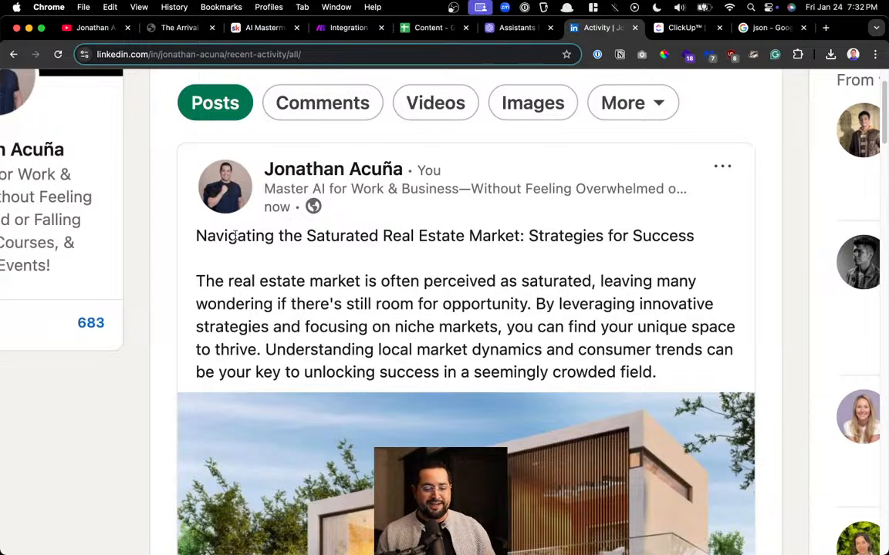
left_click_drag(237, 236, 473, 271)
left_click(455, 268)
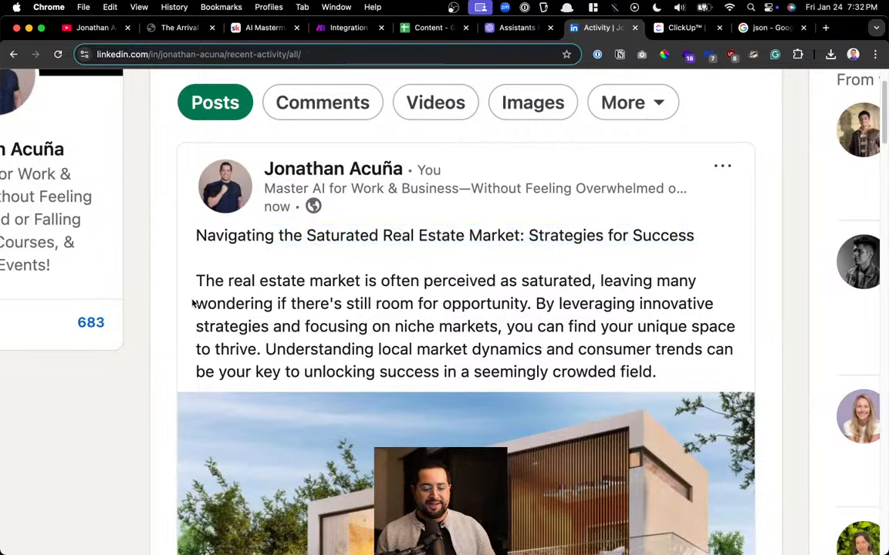
left_click_drag(660, 372, 525, 350)
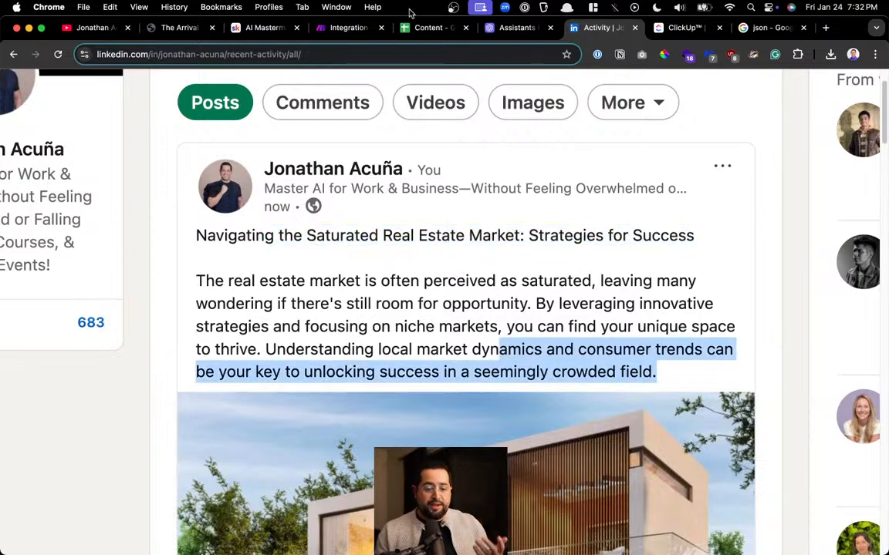
In the Content Google Sheet, set the Message in C2 to "Technology is amazing", and return to the start of the Make scenario
left_click(420, 28)
left_click(506, 354)
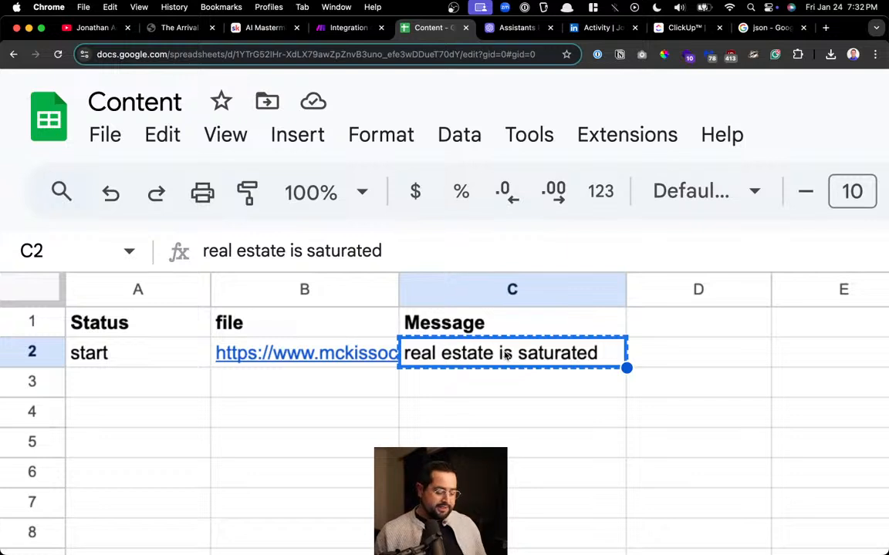
type("Tech")
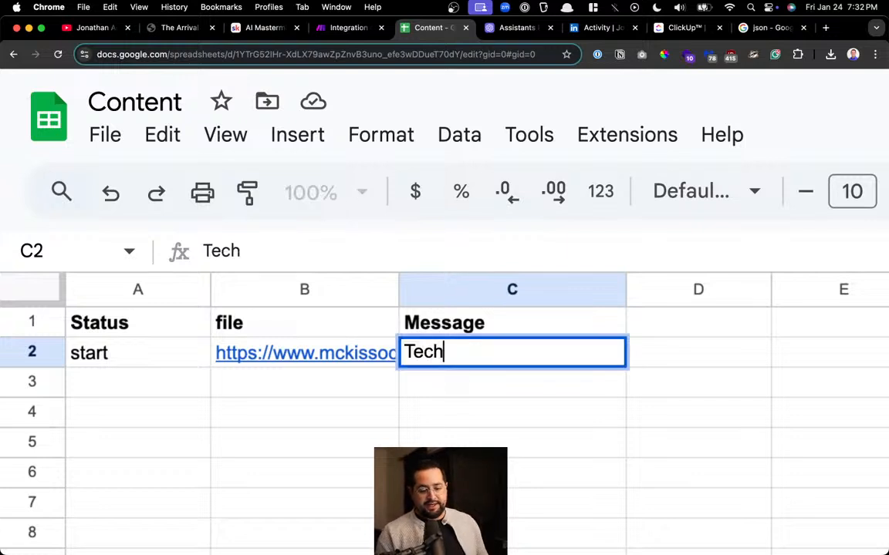
type("nology is amazing")
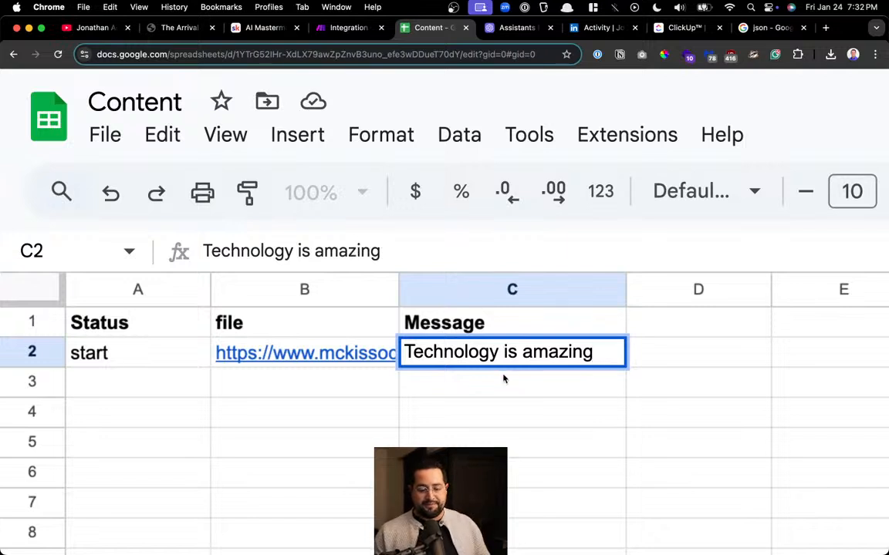
key("Return")
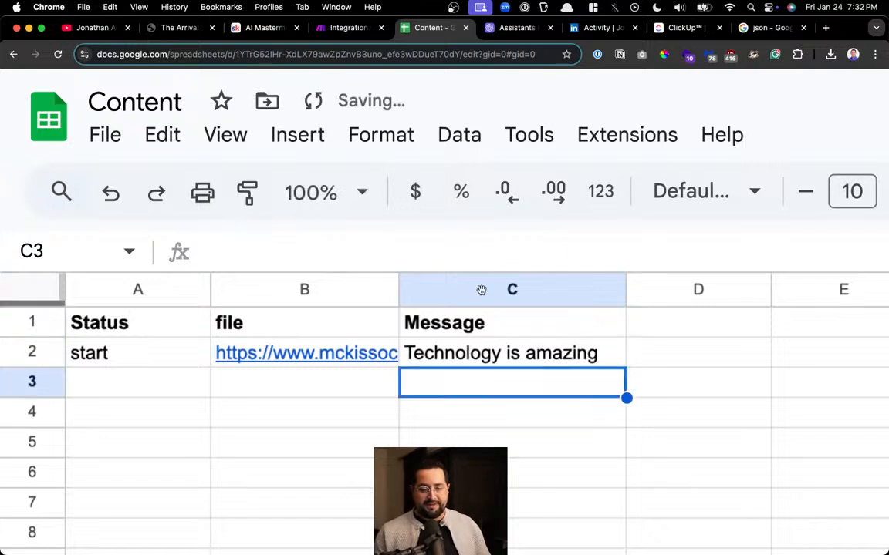
left_click(357, 29)
left_click_drag(169, 378, 339, 364)
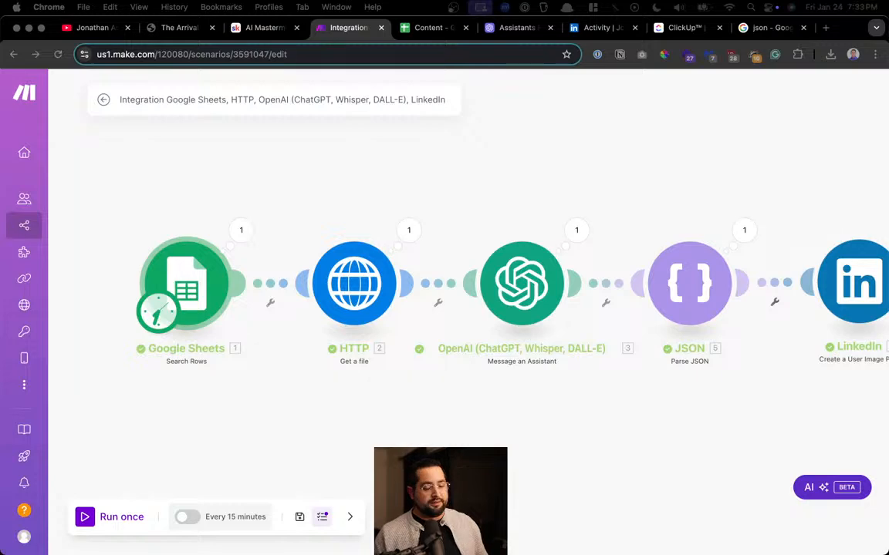
Switch to the Content sheet and paste the copied princeton.edu image URL, values only, over the file link in B2
left_click(432, 27)
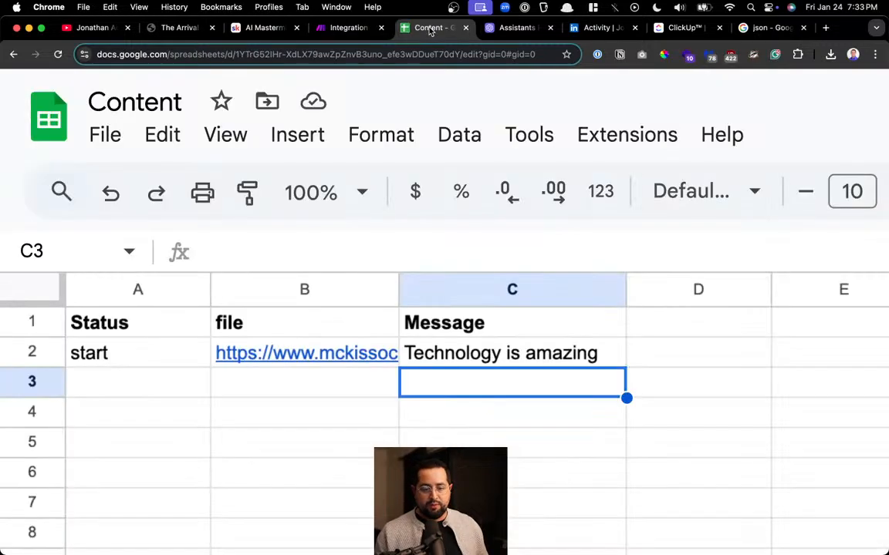
left_click(297, 352)
right_click(297, 352)
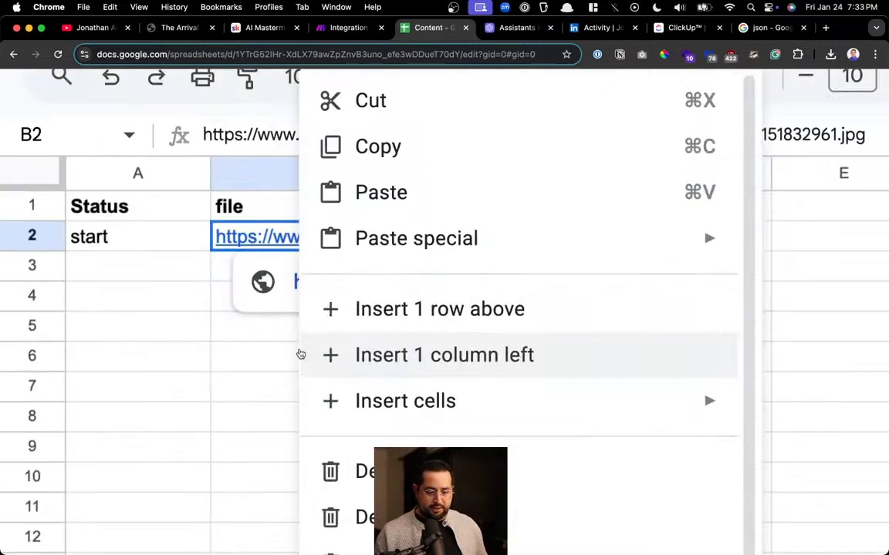
right_click(257, 235)
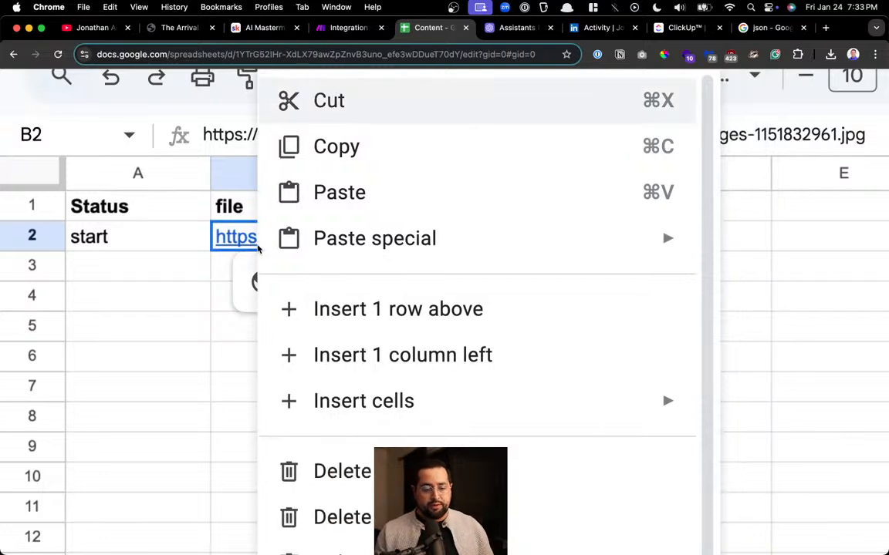
mouse_move(363, 237)
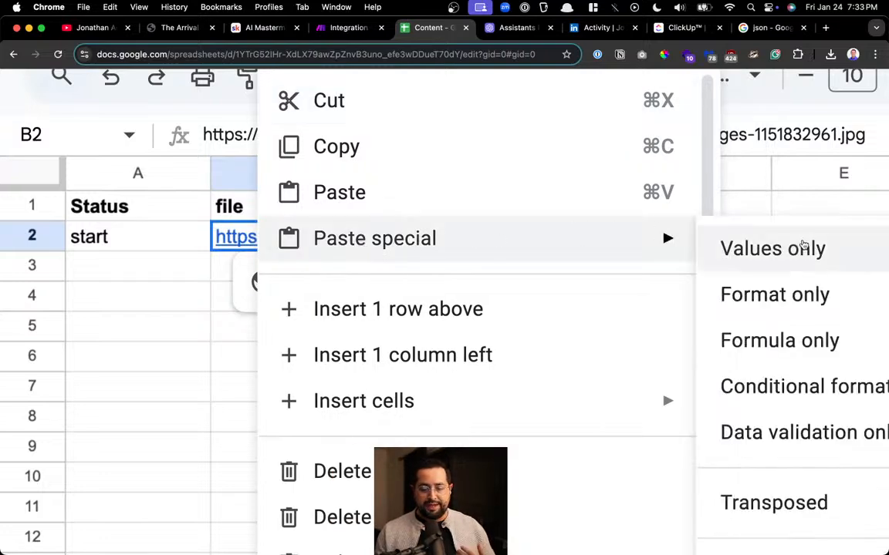
left_click(804, 245)
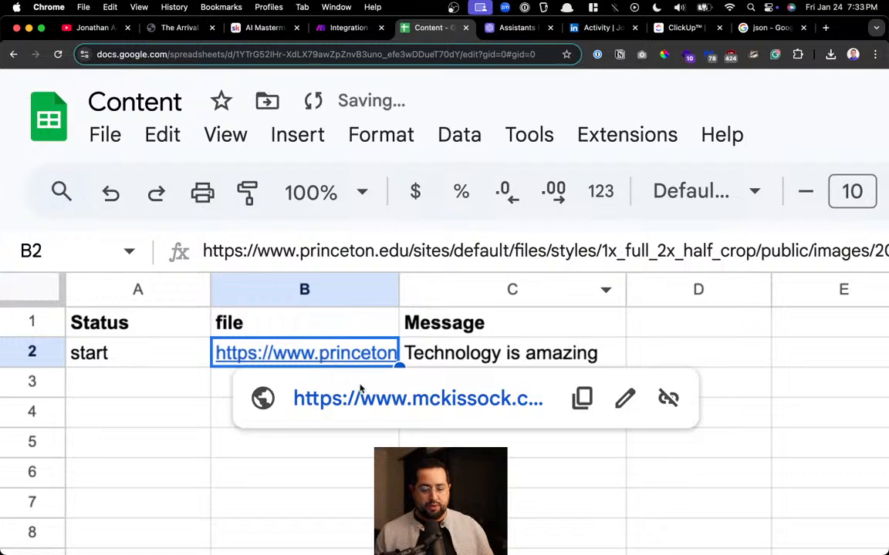
left_click(105, 437)
left_click(297, 359)
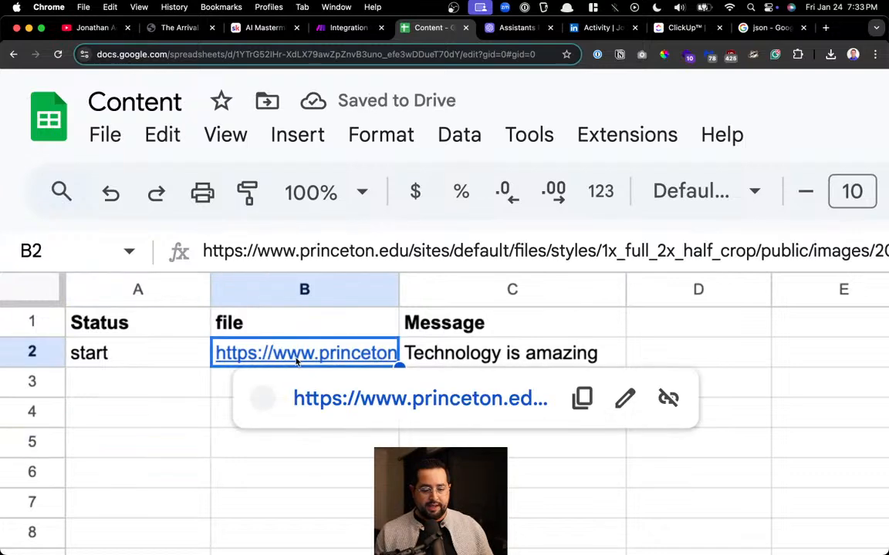
Remove the query string from the end of the image URL in B2 so the link ends in .jpg
left_click(314, 254)
left_click(599, 253)
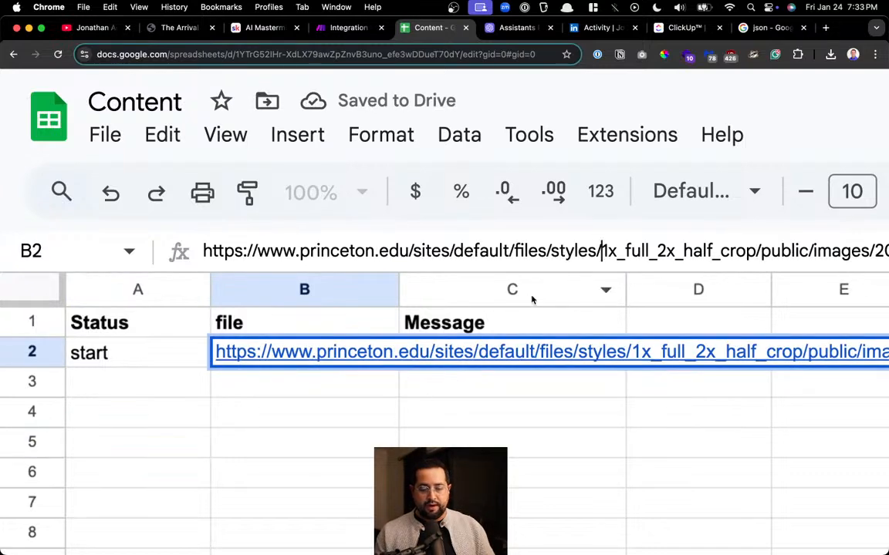
scroll(533, 294, "right", 4)
scroll(536, 291, "right", 10)
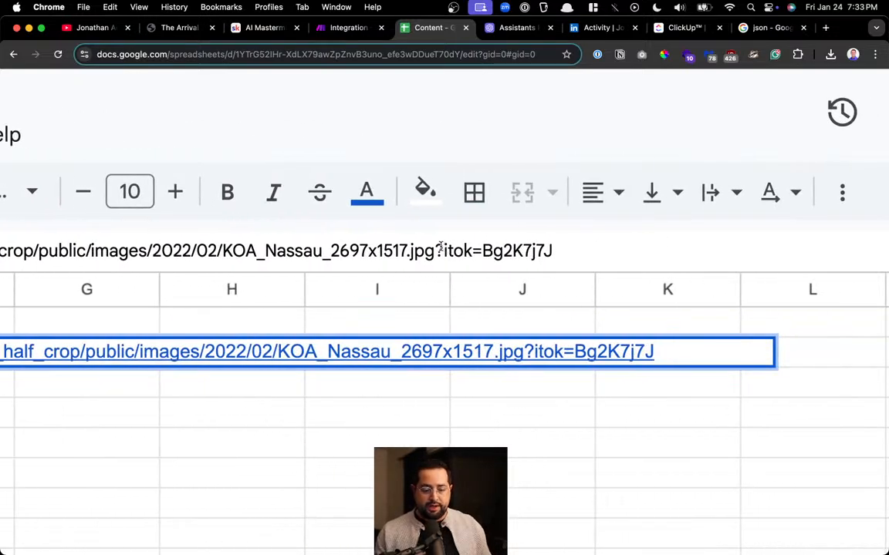
double_click(467, 250)
left_click_drag(553, 251, 436, 247)
key("BackSpace")
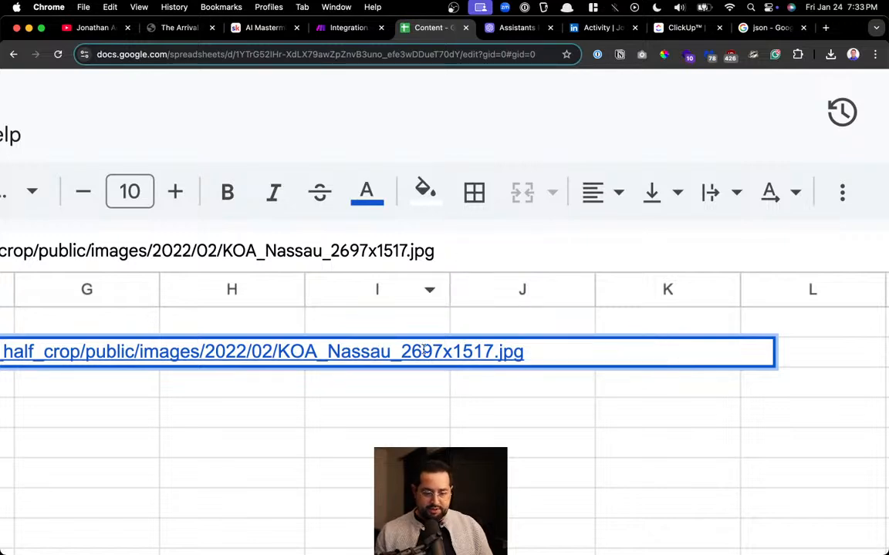
key("Return")
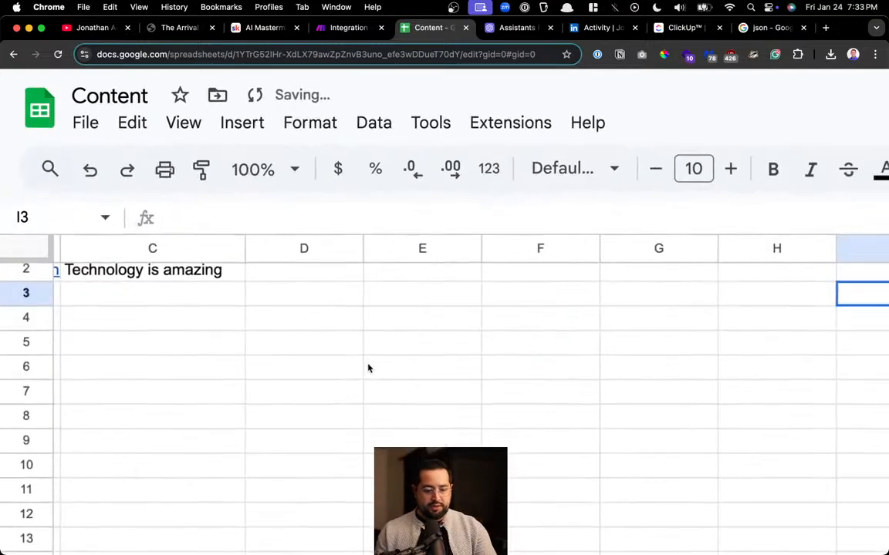
Check the Message and file cells in row 2, then switch to the Make scenario and run it once
scroll(367, 368, "left", 3)
left_click(377, 300)
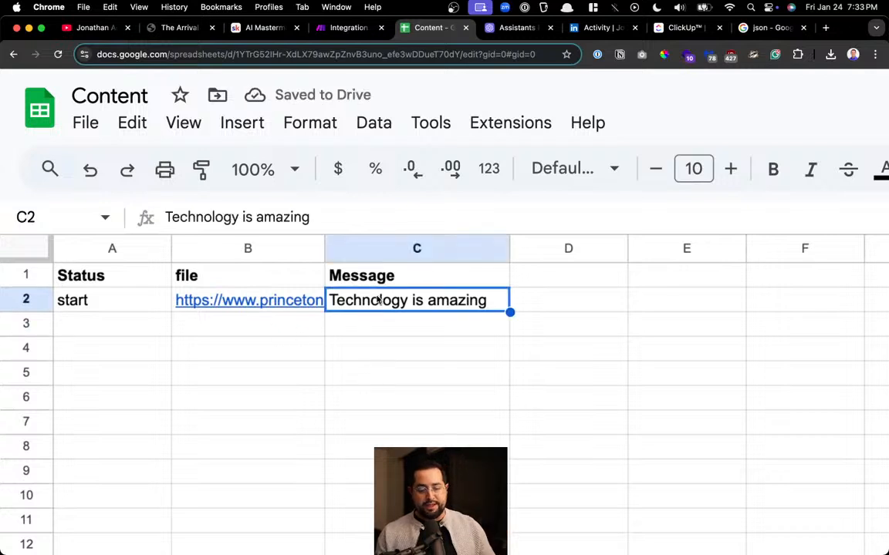
left_click(241, 303)
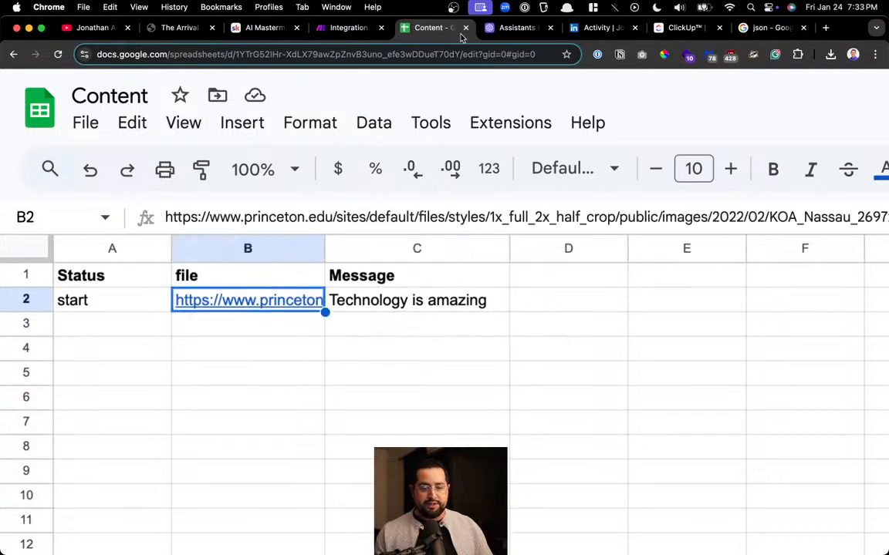
left_click(333, 28)
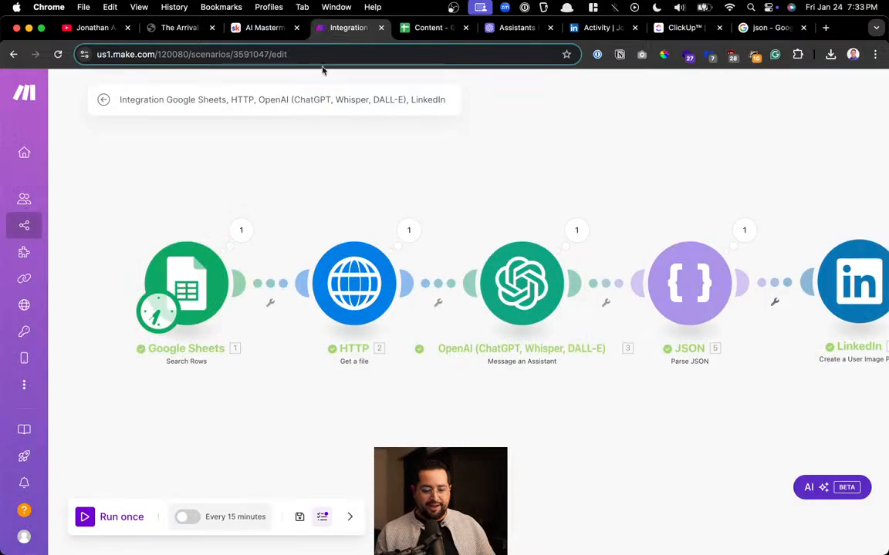
left_click(120, 518)
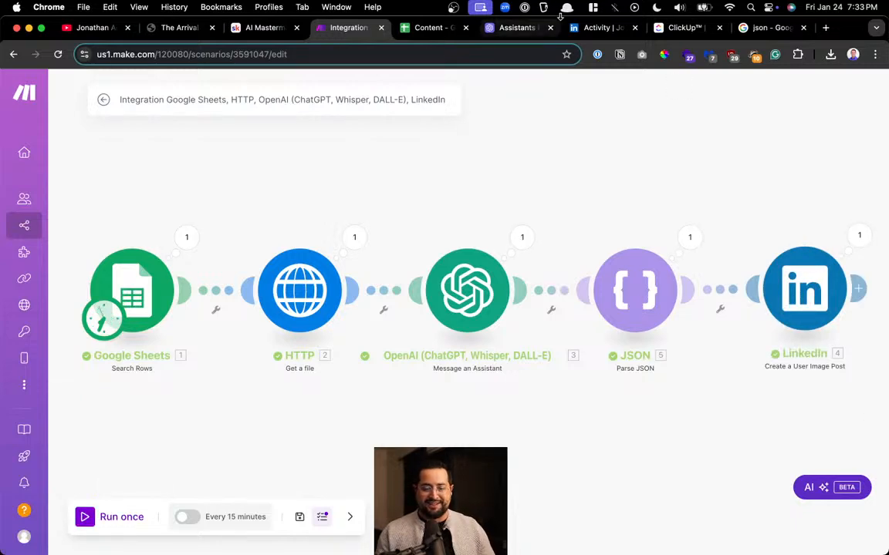
Refresh the LinkedIn activity page, expand the newest post, and examine its image, technology title and message text
left_click(595, 28)
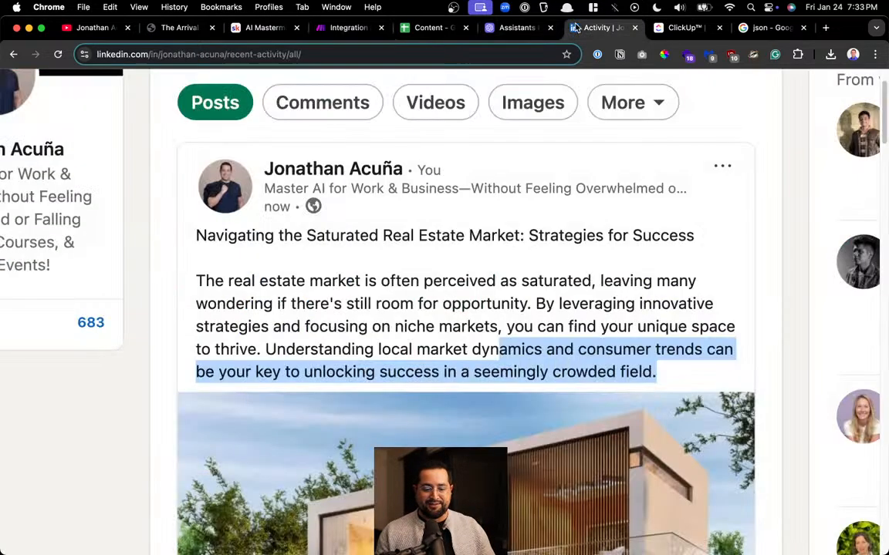
left_click(57, 54)
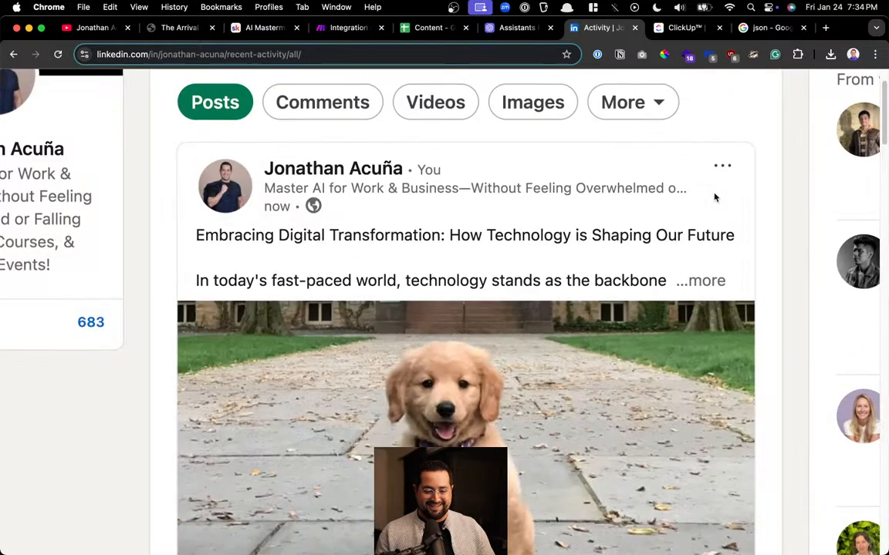
scroll(715, 198, "down", 3)
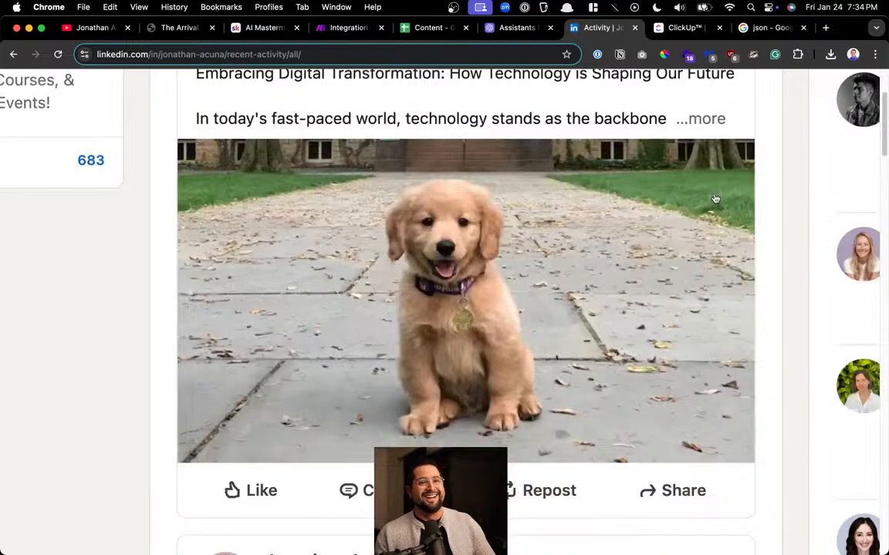
scroll(644, 179, "up", 4)
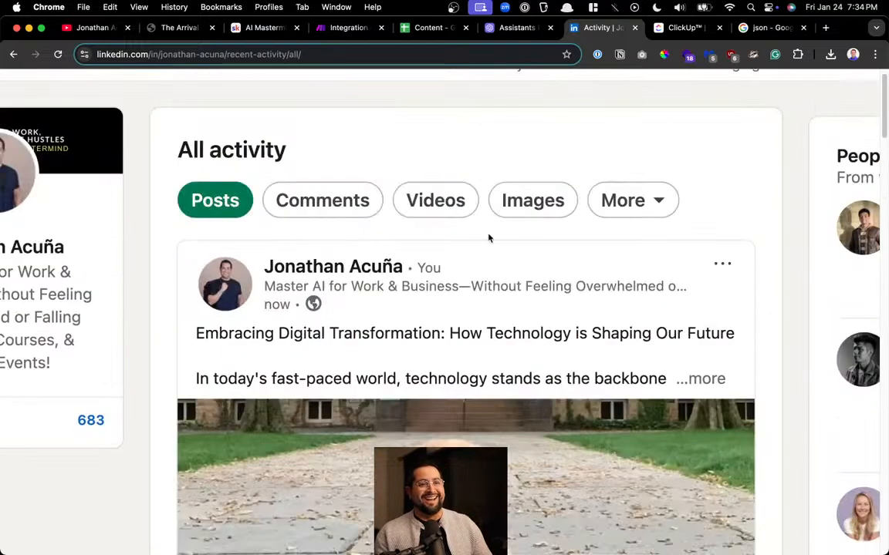
left_click(698, 376)
left_click_drag(236, 334, 680, 332)
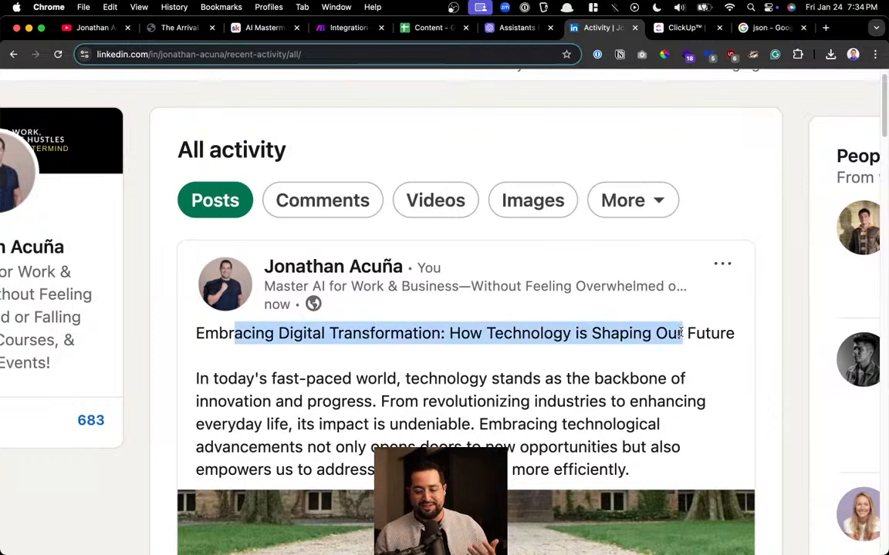
left_click_drag(197, 379, 548, 447)
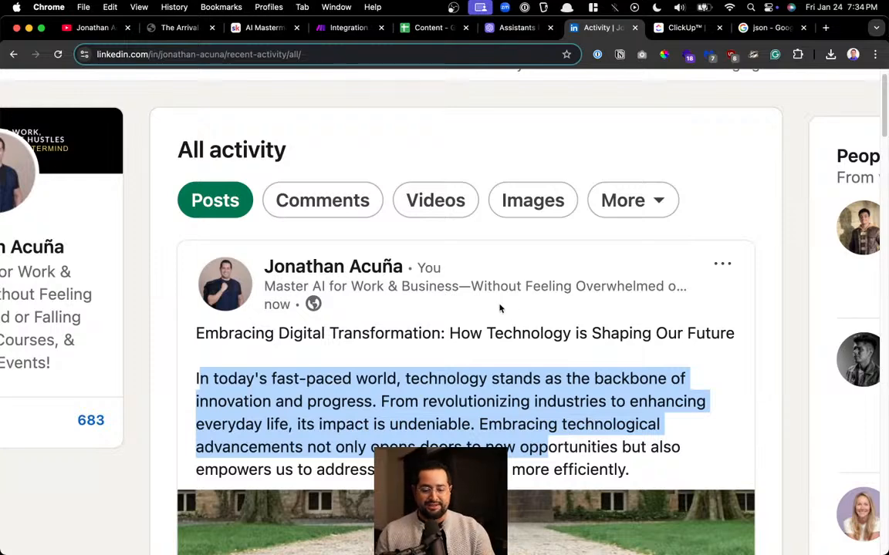
scroll(493, 296, "down", 5)
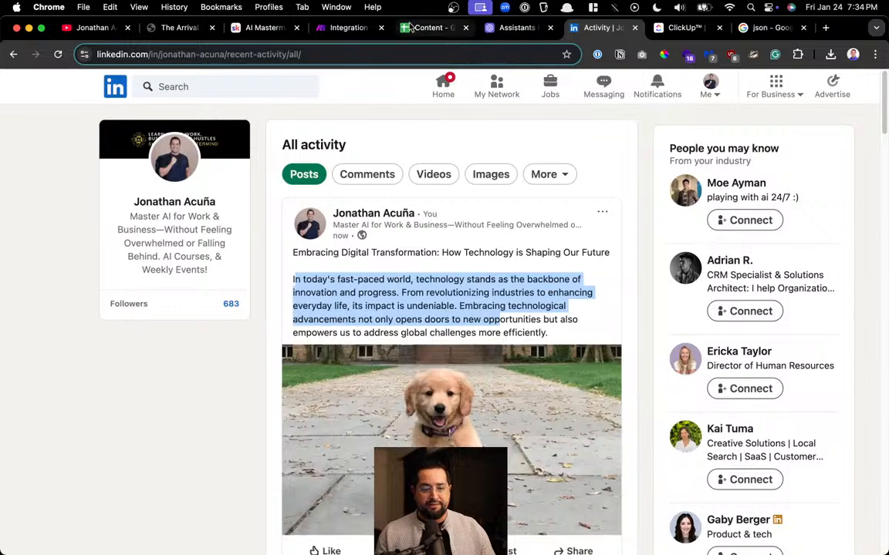
Review the Content sheet's idea row and the linked Bot Writer assistant in the OpenAI playground, and return to the LinkedIn activity page
left_click(411, 27)
left_click_drag(109, 298, 361, 552)
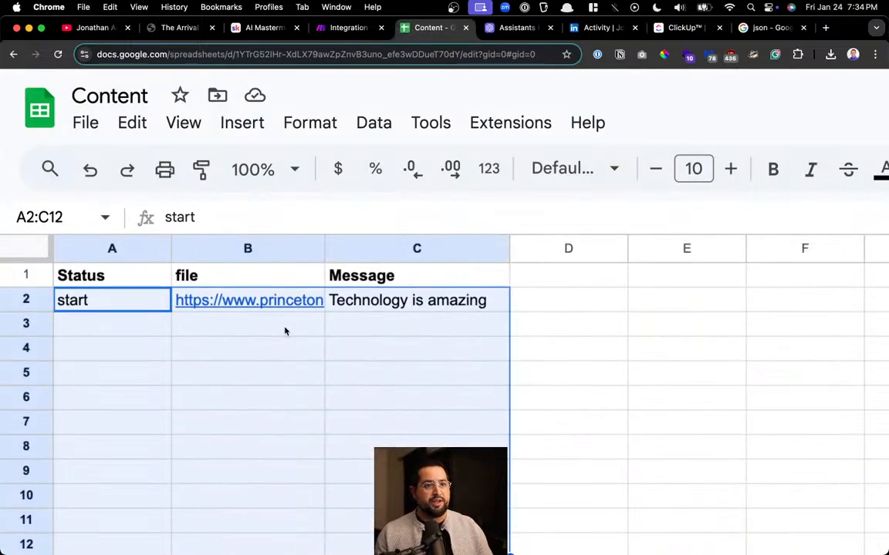
left_click(191, 301)
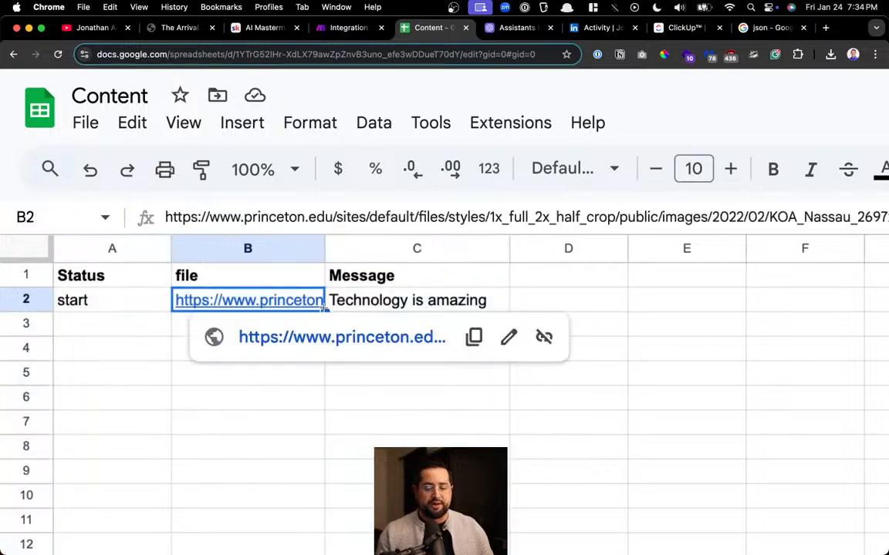
left_click(503, 28)
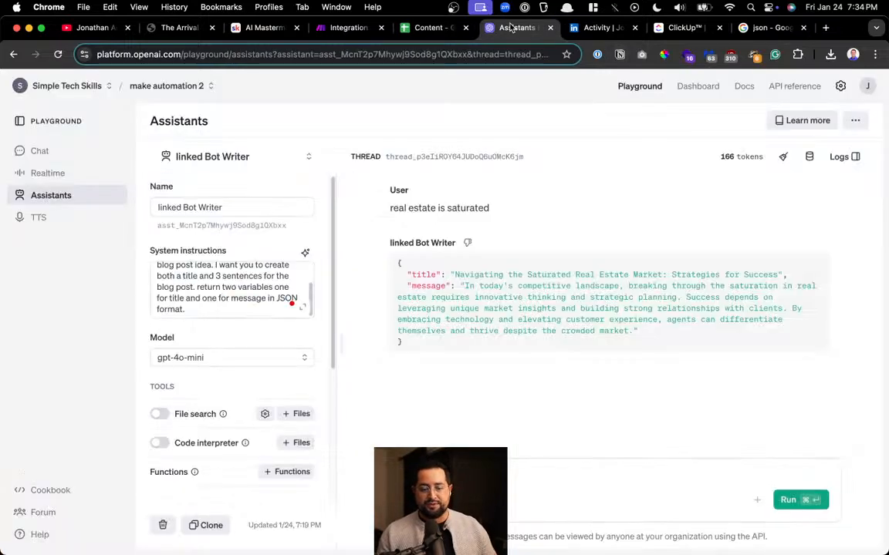
left_click(572, 29)
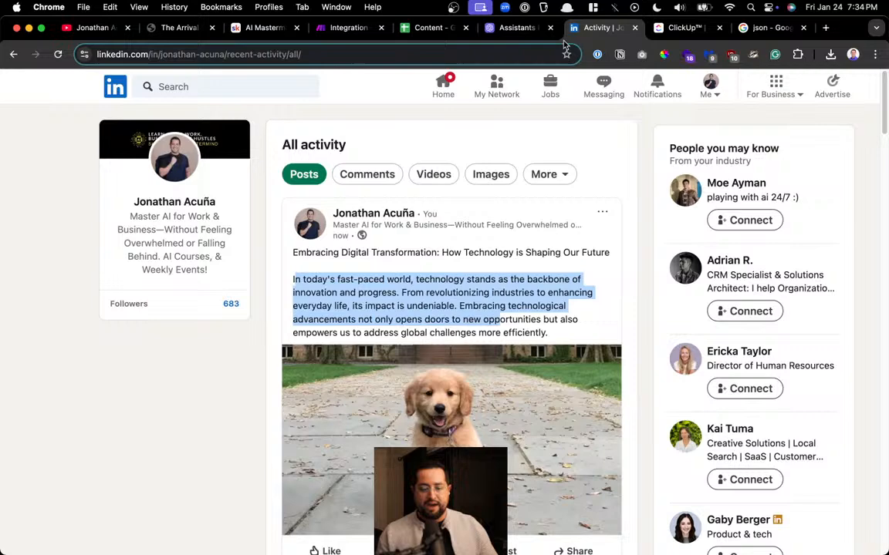
Switch from the LinkedIn activity page back to the Make scenario and save it
left_click(425, 28)
left_click(610, 28)
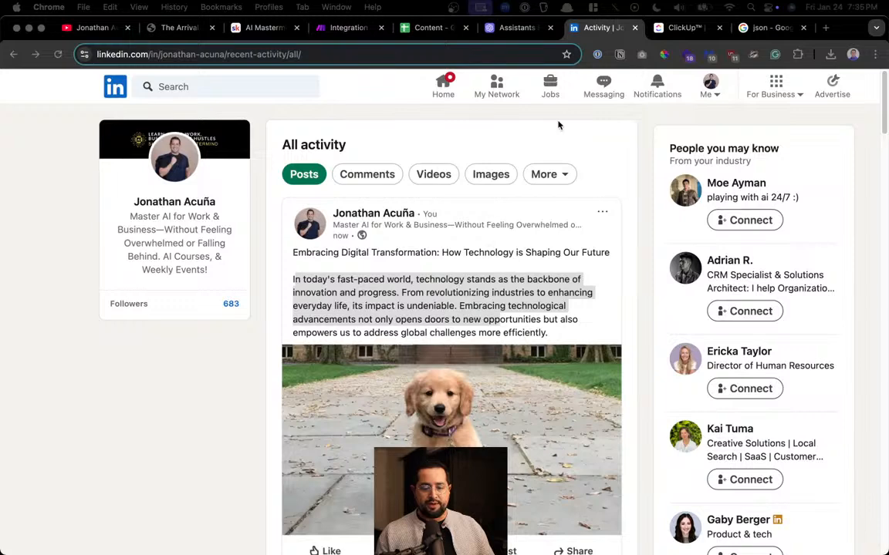
left_click(349, 28)
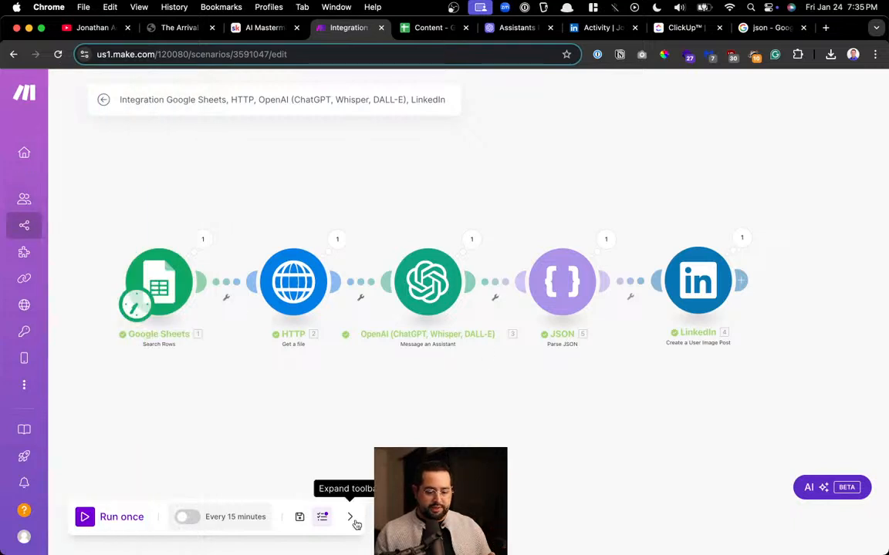
left_click(300, 518)
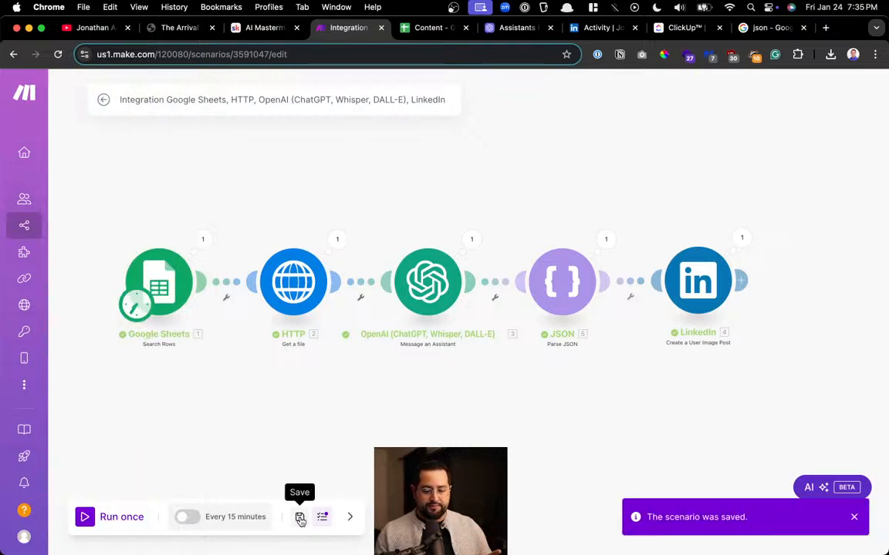
Rename the scenario "Linkedin Post demo 2" and go to the scenarios list, saving the changes on leaving
left_click(297, 97)
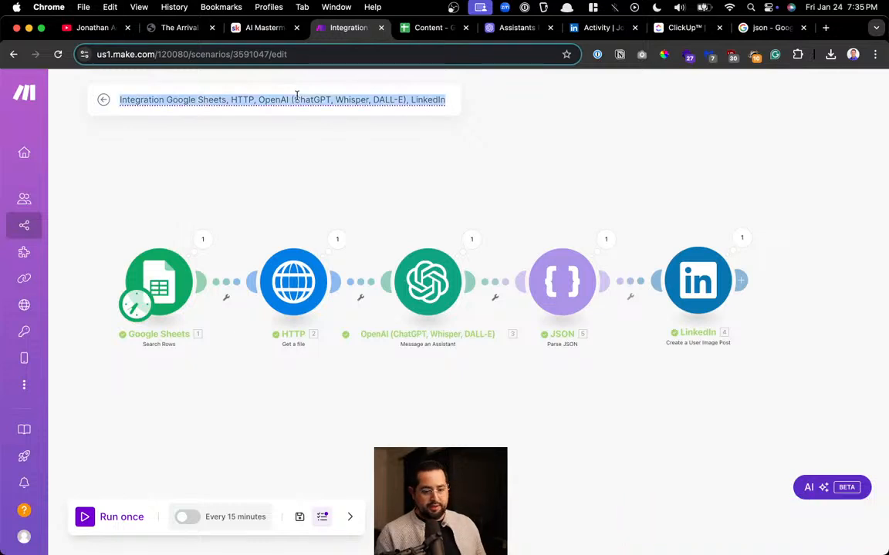
type("Linkedin POst")
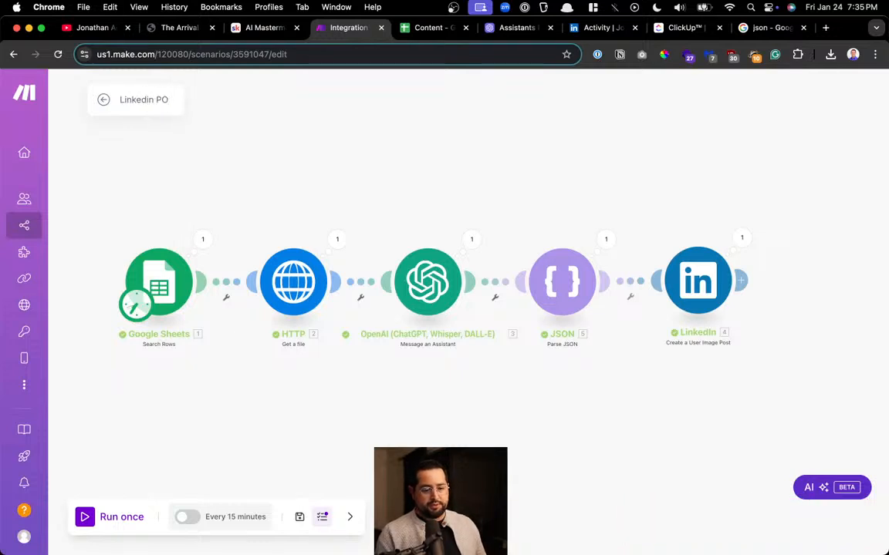
key("BackSpace")
type("ost demo 2")
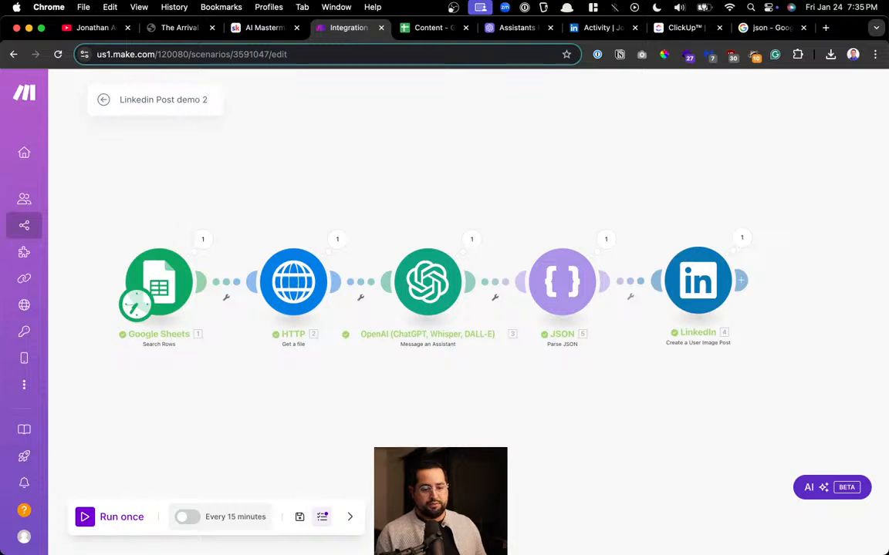
mouse_move(24, 232)
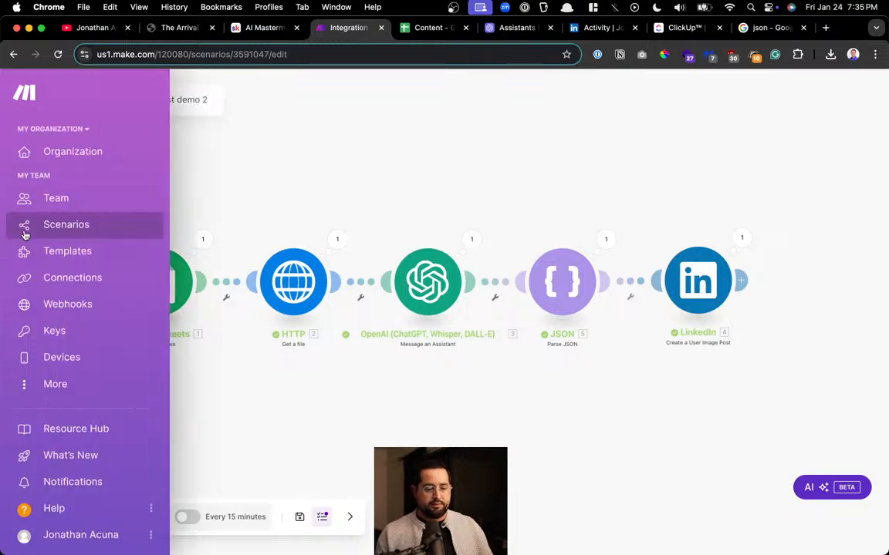
left_click(63, 223)
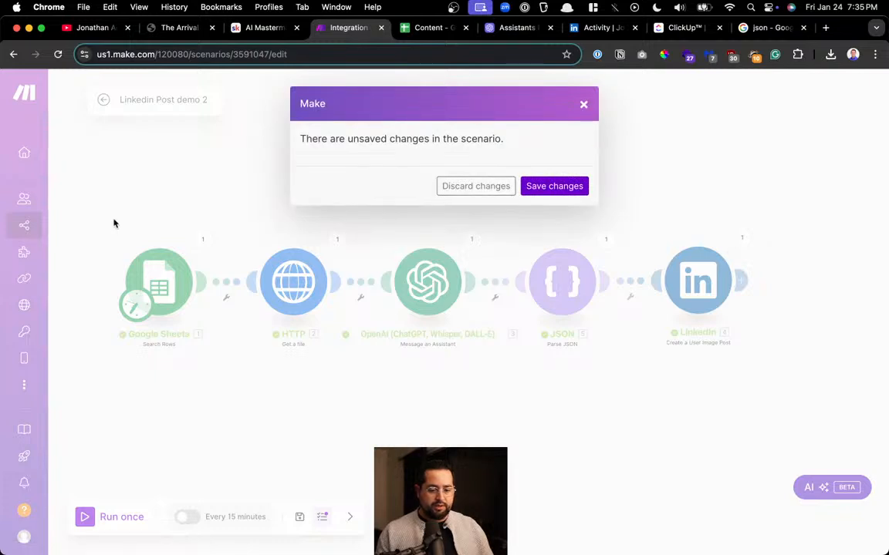
left_click(549, 189)
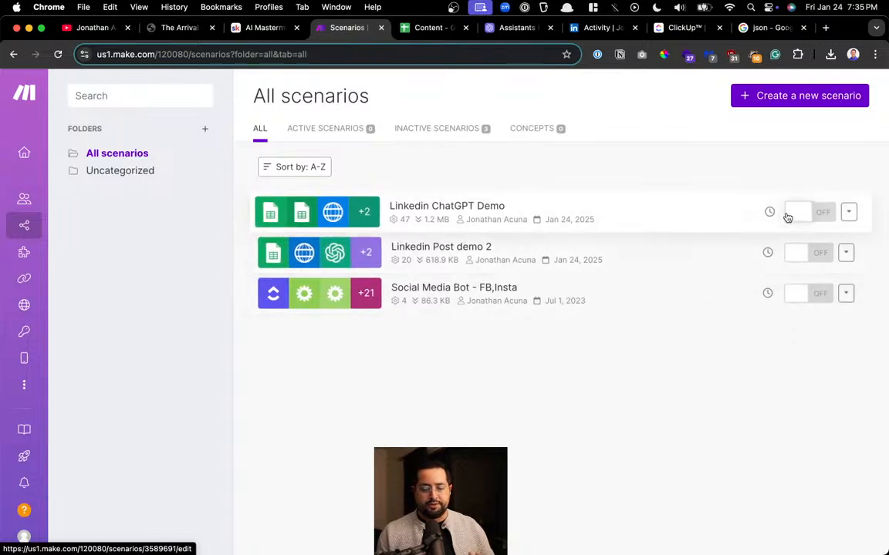
Create a new blank scenario, then open Make's AI Assistant and check its remaining credits
left_click(805, 105)
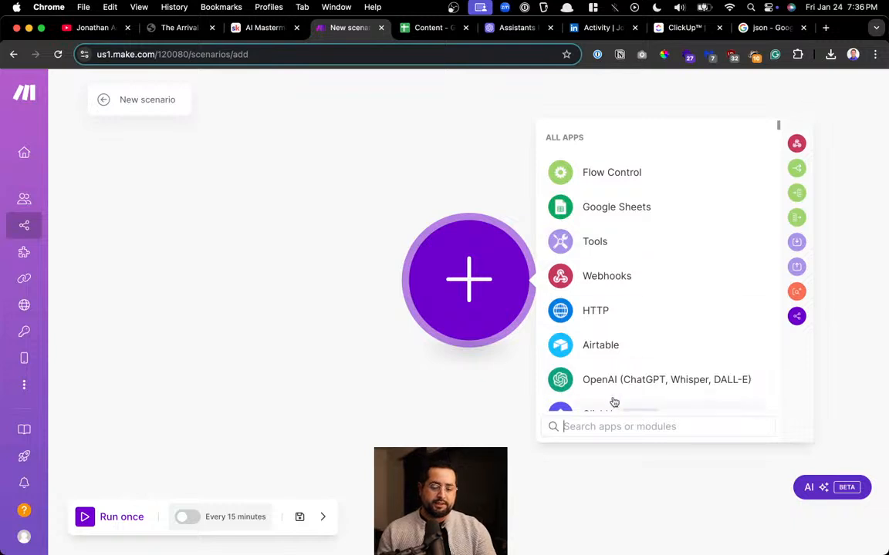
left_click_drag(486, 401, 243, 379)
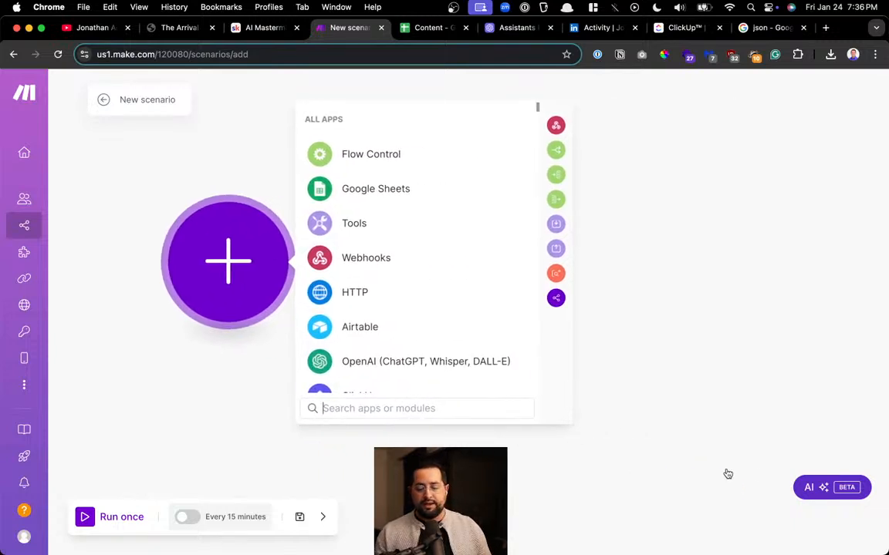
left_click(816, 486)
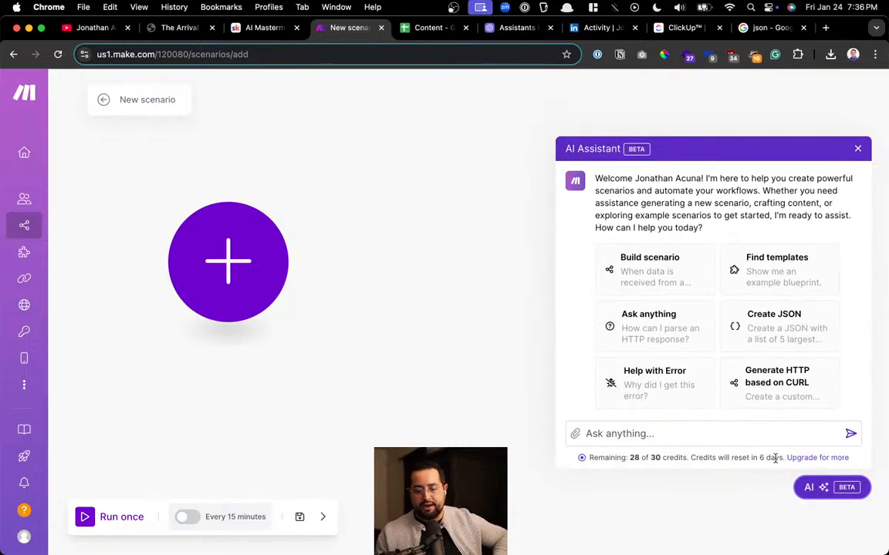
left_click_drag(641, 457, 702, 457)
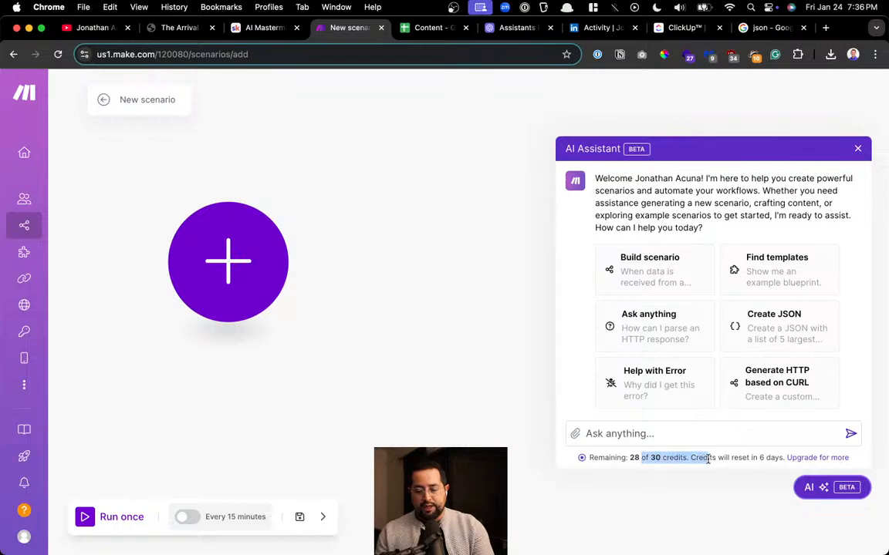
scroll(691, 458, "up", 5)
scroll(678, 456, "up", 2)
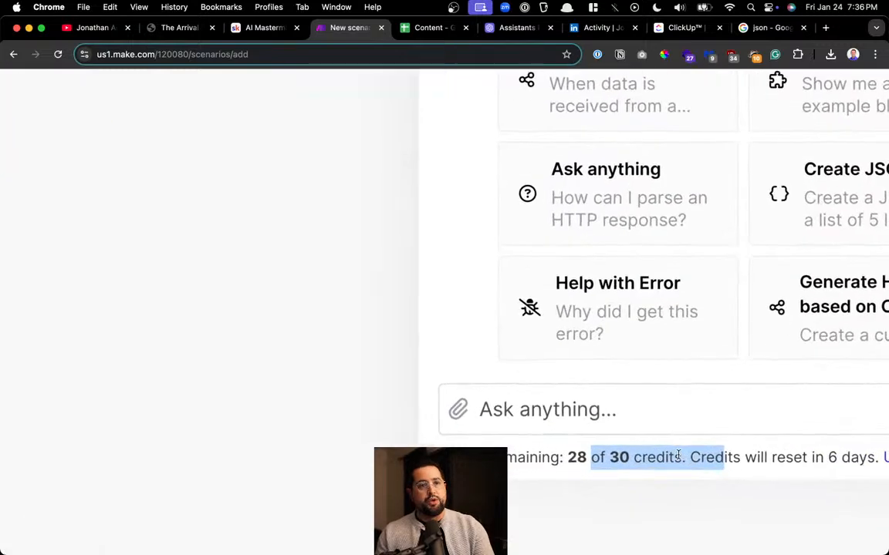
scroll(678, 455, "down", 6)
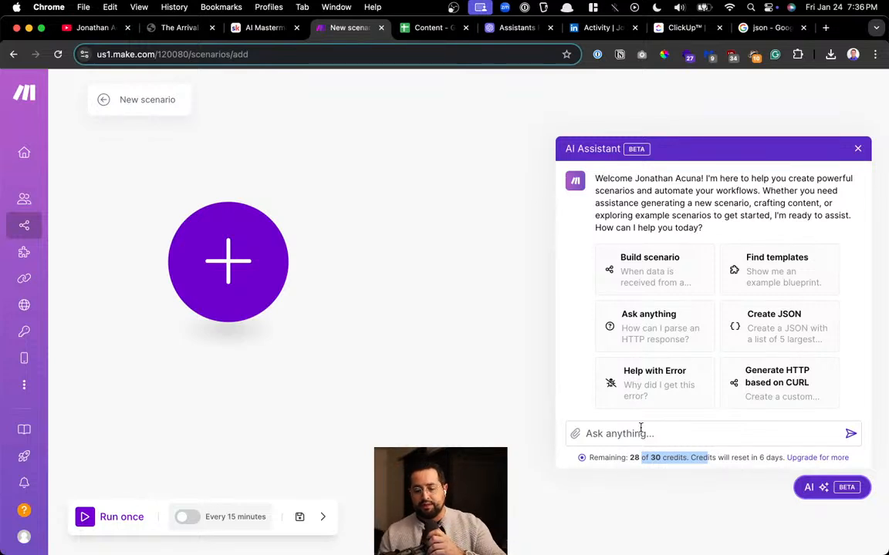
Start an AI Assistant prompt with "create a workflow that trigger when a google sheet is updated, it"
left_click(744, 430)
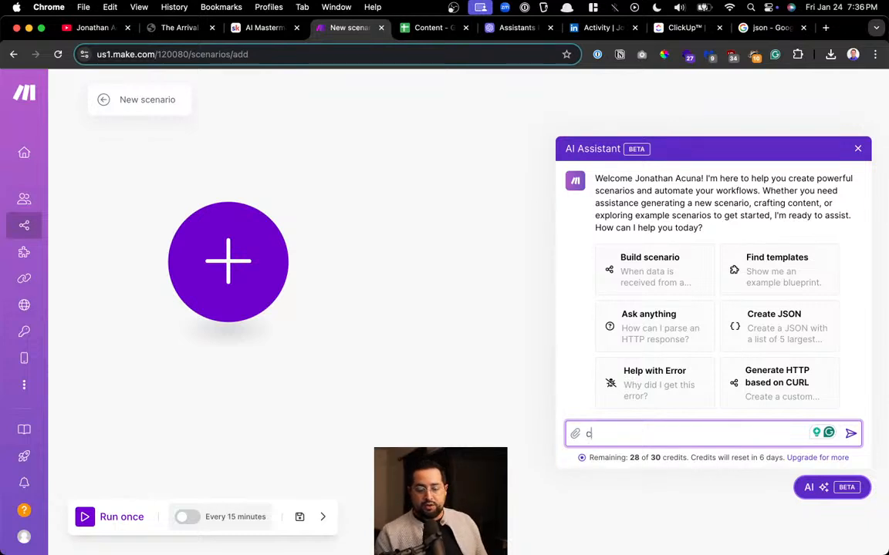
type("create a workflow")
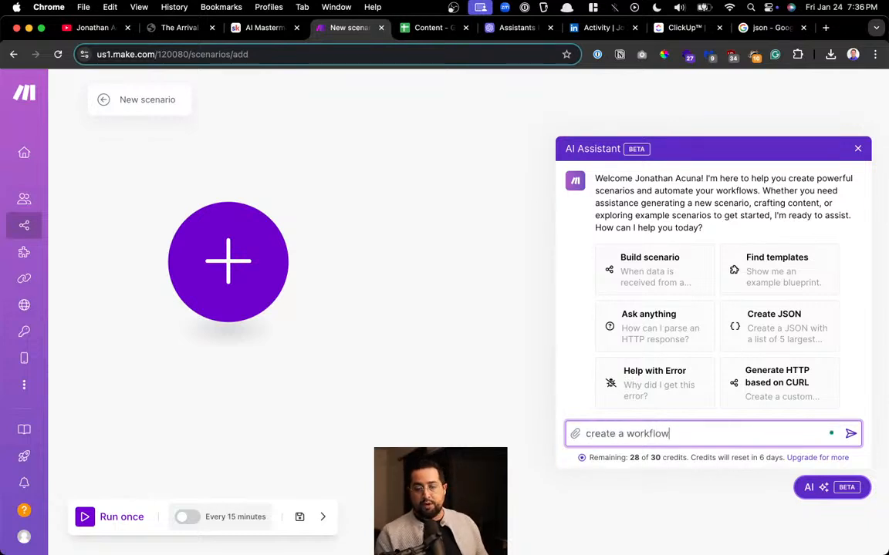
type(" that t")
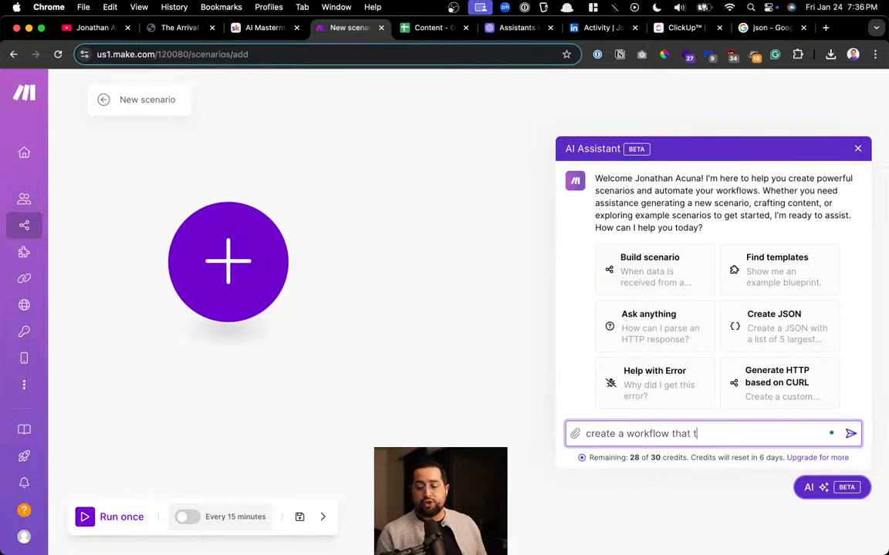
type("rigger")
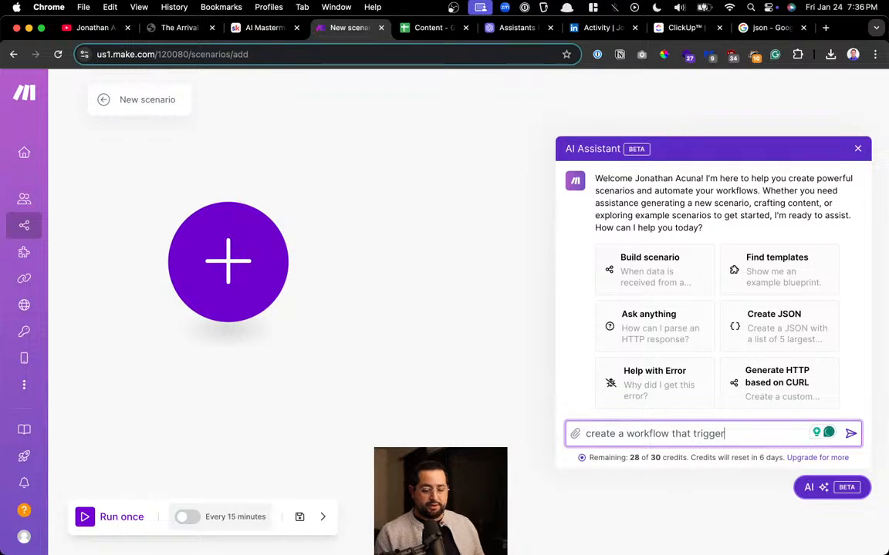
type(" when a")
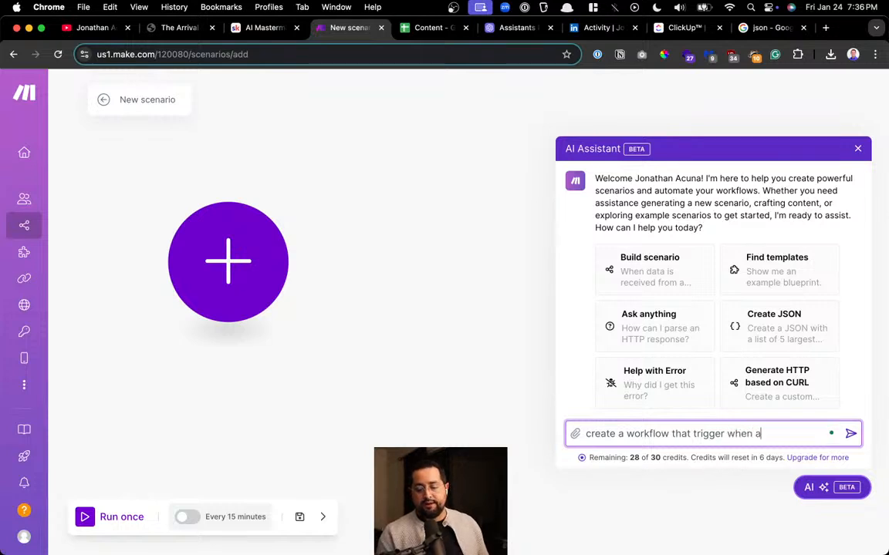
type(" google sheet i")
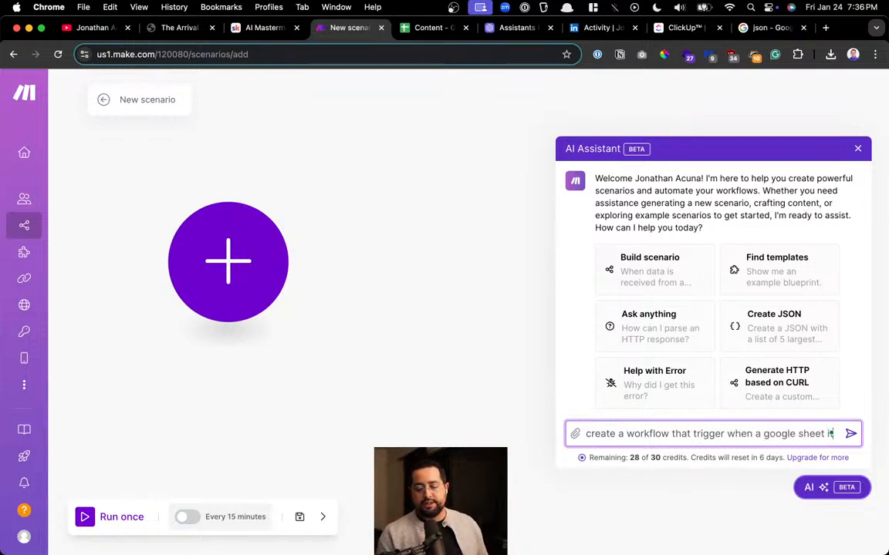
type("s updated, it")
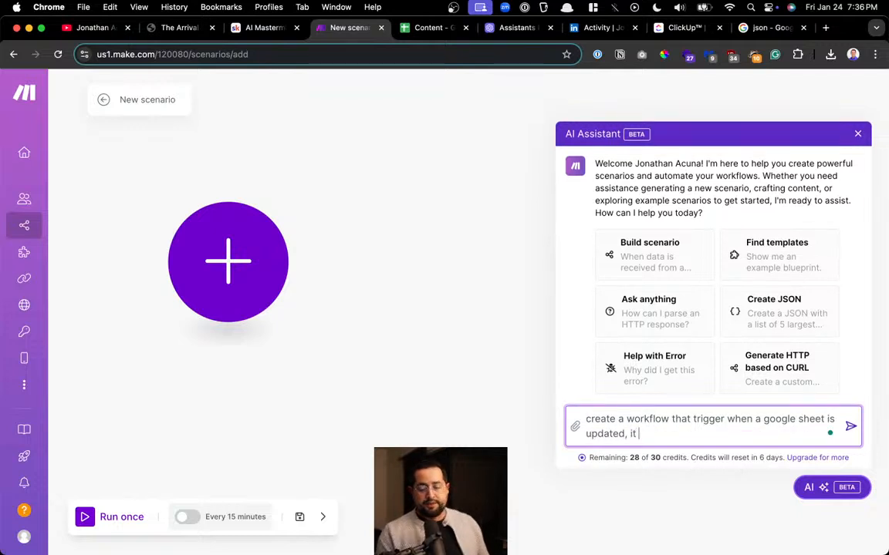
Continue the AI Assistant prompt with "has columns with image URL and text idea for a blog post,"
type(" has a")
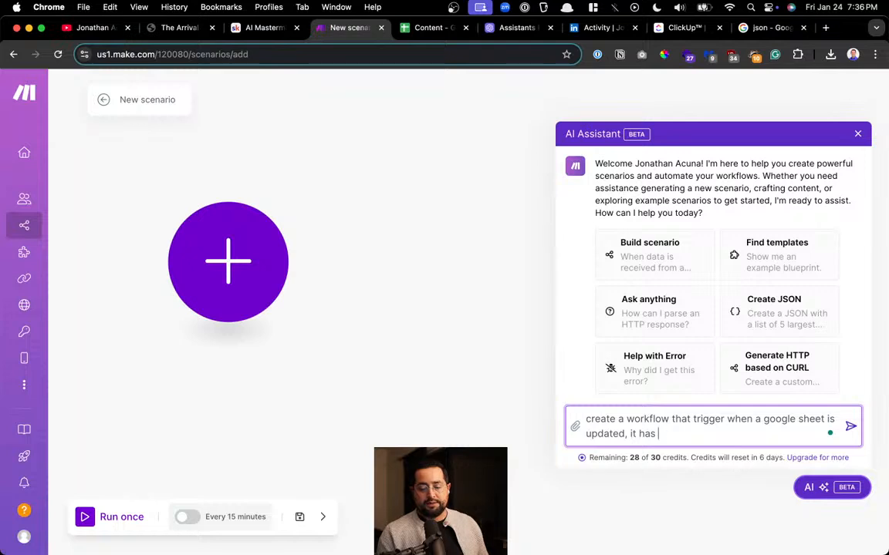
key("BackSpace")
key("BackSpace")
type("colu")
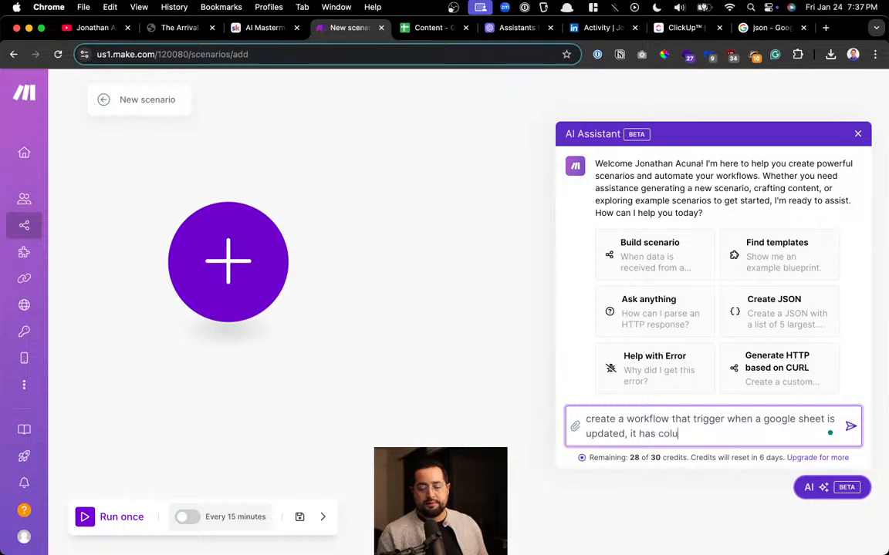
type("mns withi")
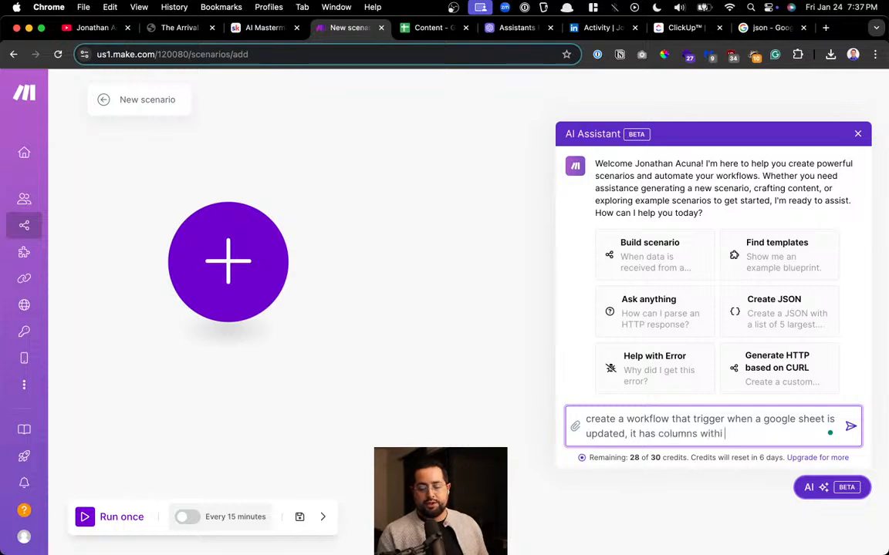
type("omage ")
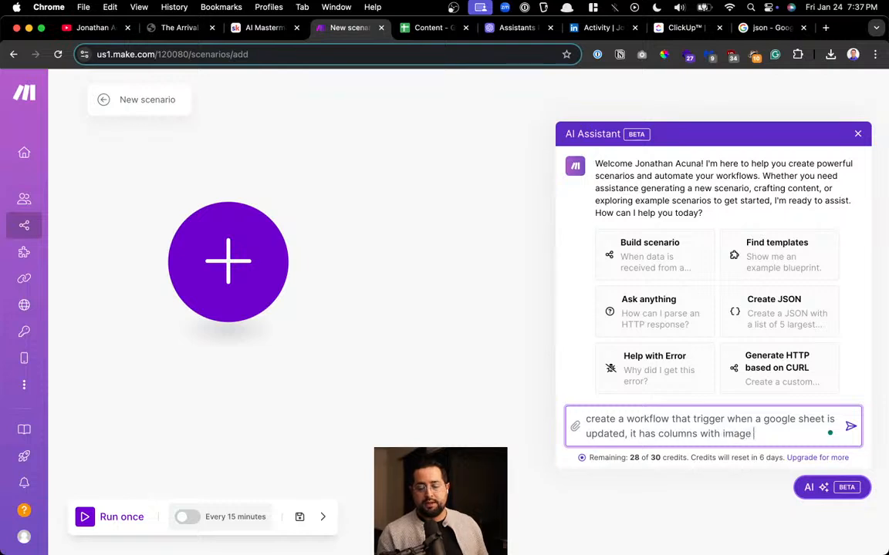
type("url and ")
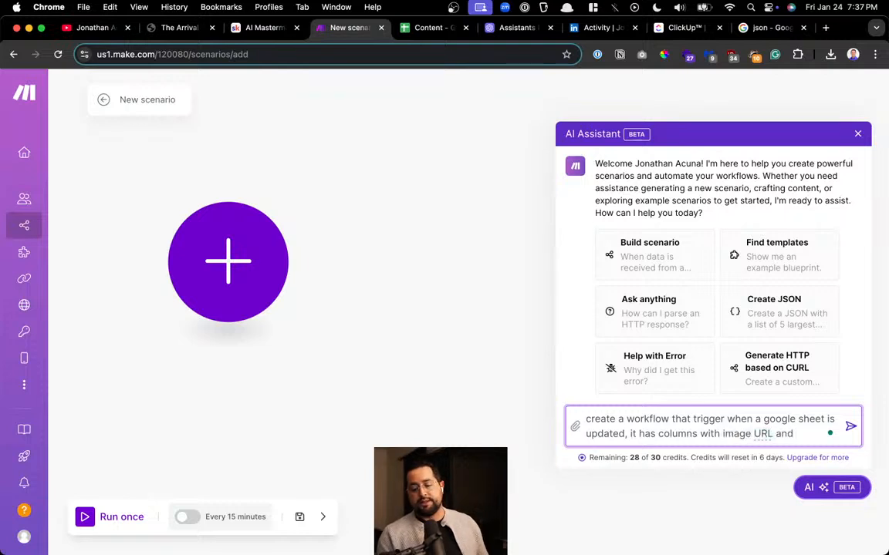
type("text id")
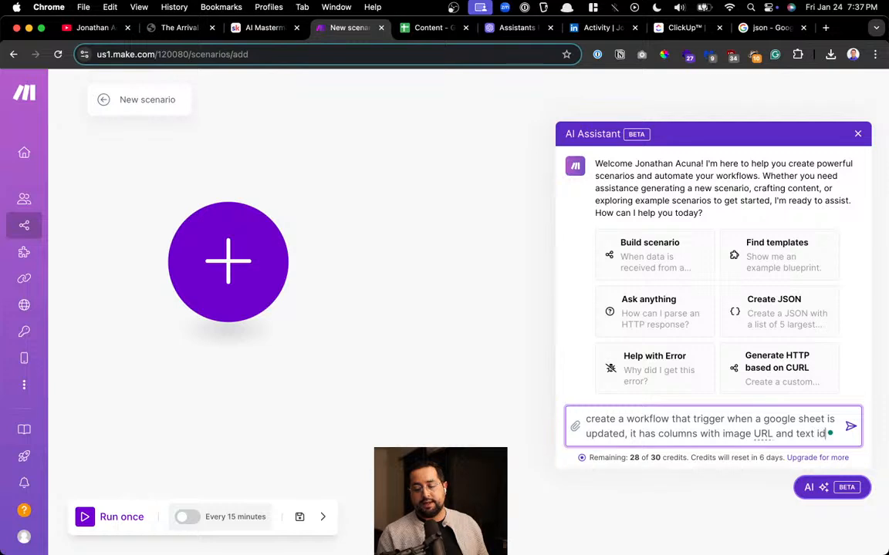
type("ea for a blog post, ")
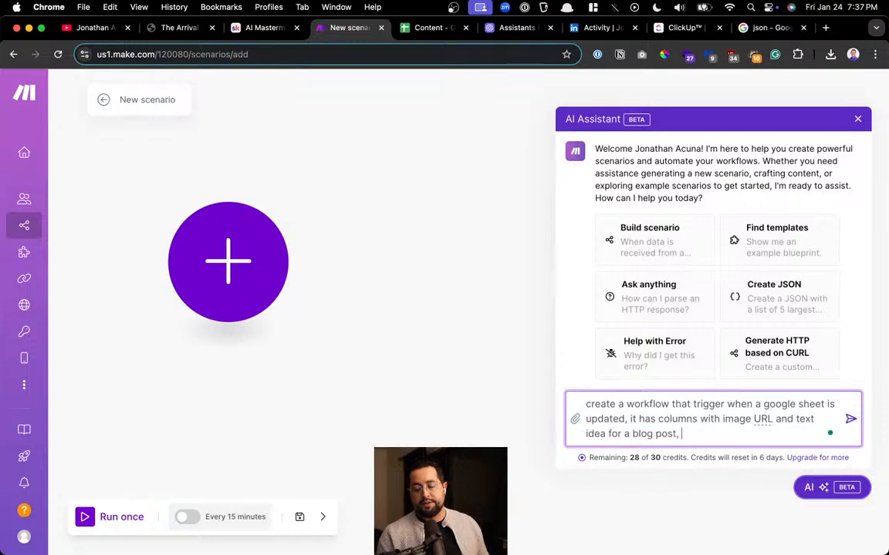
Extend the AI Assistant prompt with "I want to pass that to chatgpt ai assistant to then pass to linkedin"
type("I want to pass t")
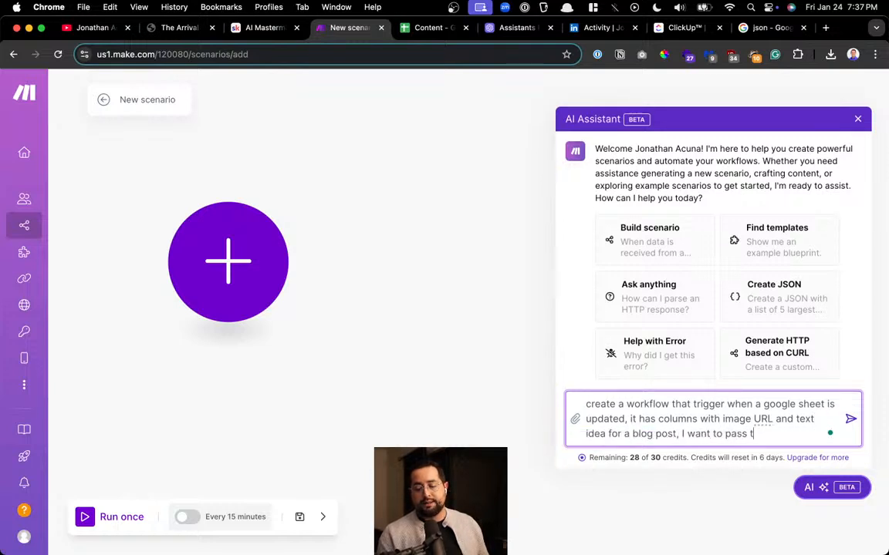
type("hat to cha")
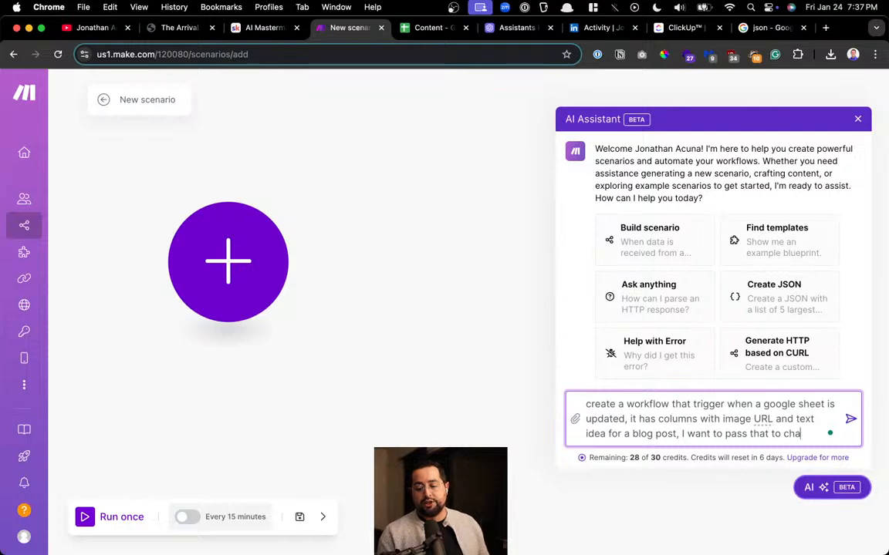
type("tgpt ai assist")
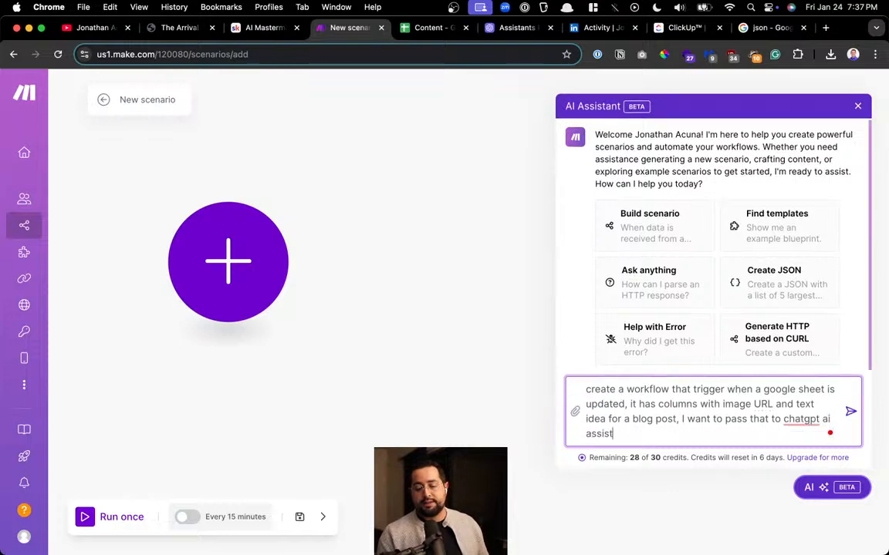
type("ant to then")
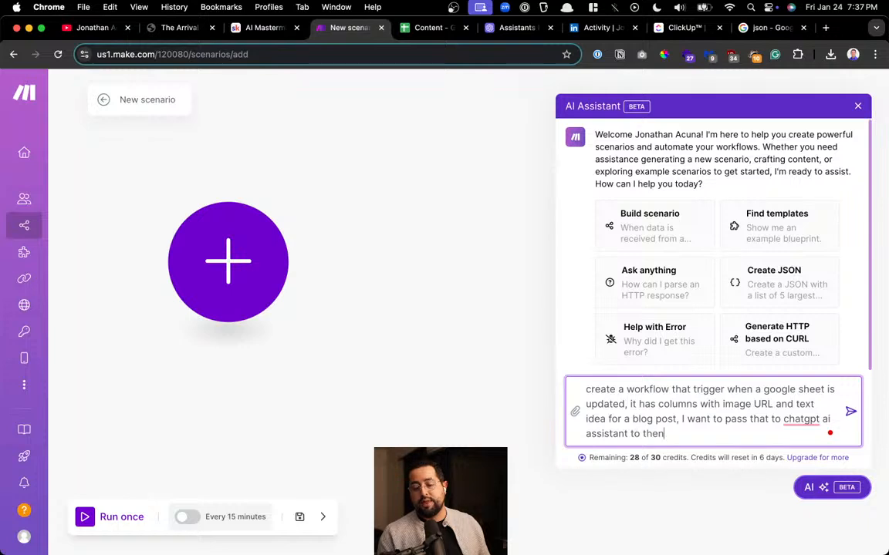
type(" pass")
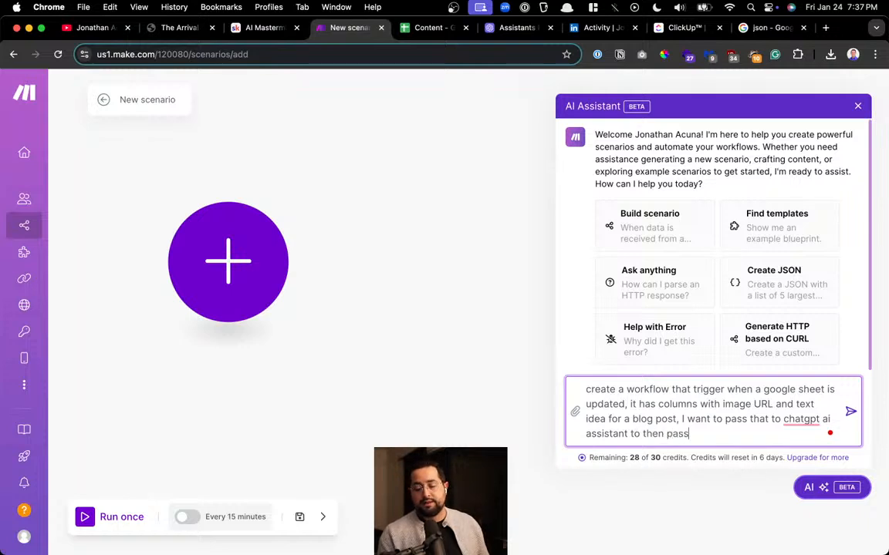
type(" to linkedin")
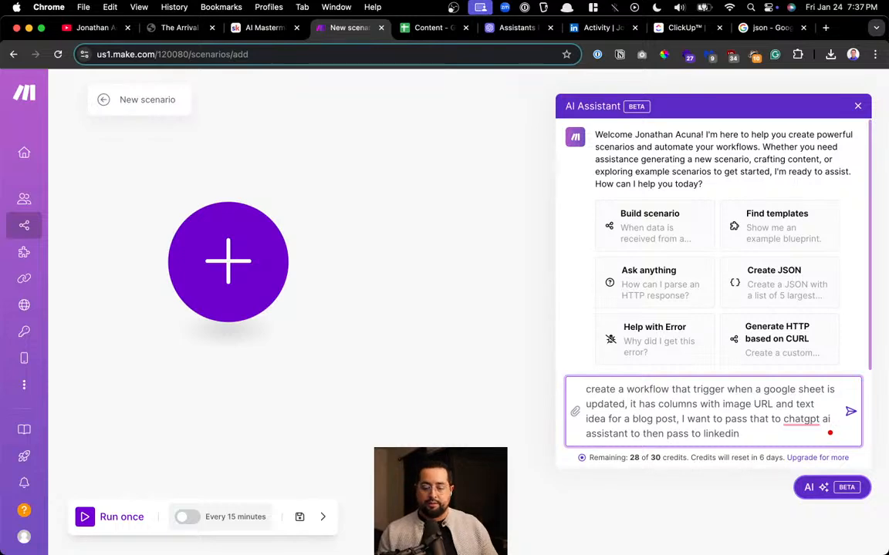
Submit the workflow prompt to the AI Assistant and view the YouTube channel's live streams while the blueprint is prepared
key("Return")
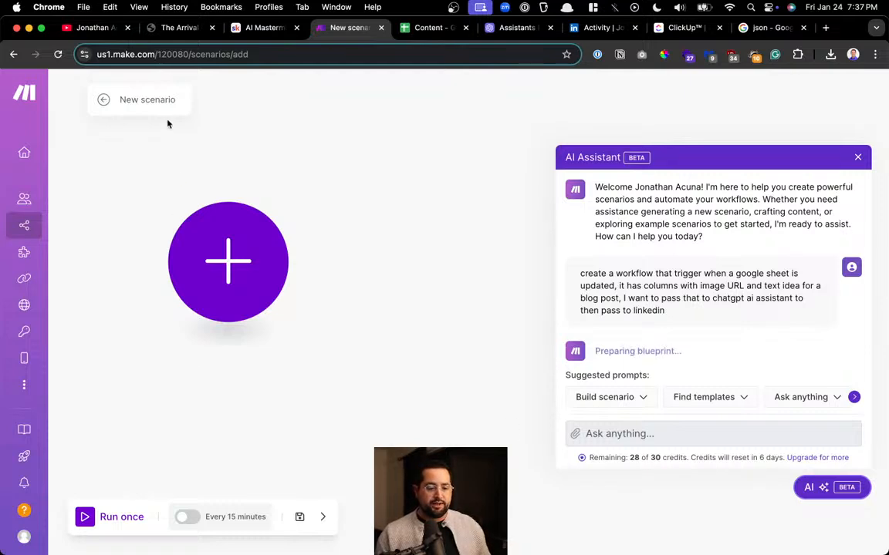
left_click(108, 27)
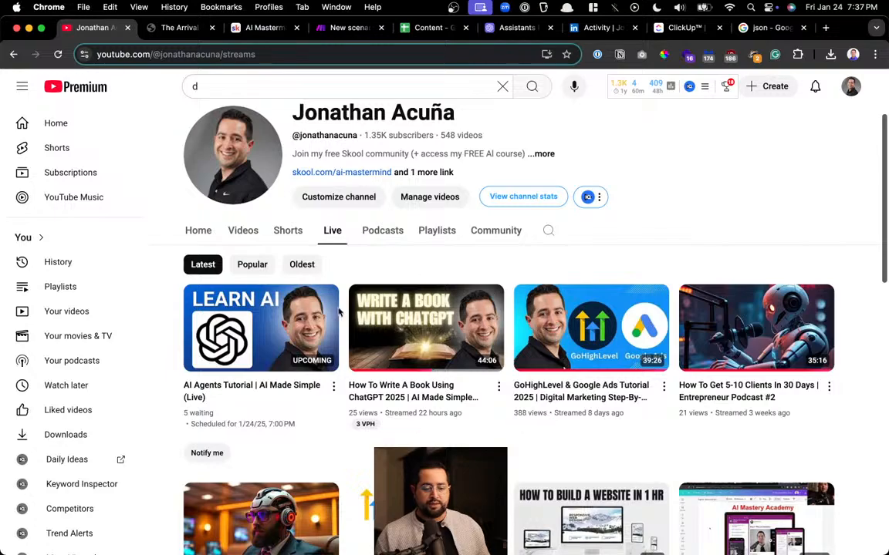
scroll(279, 225, "up", 5)
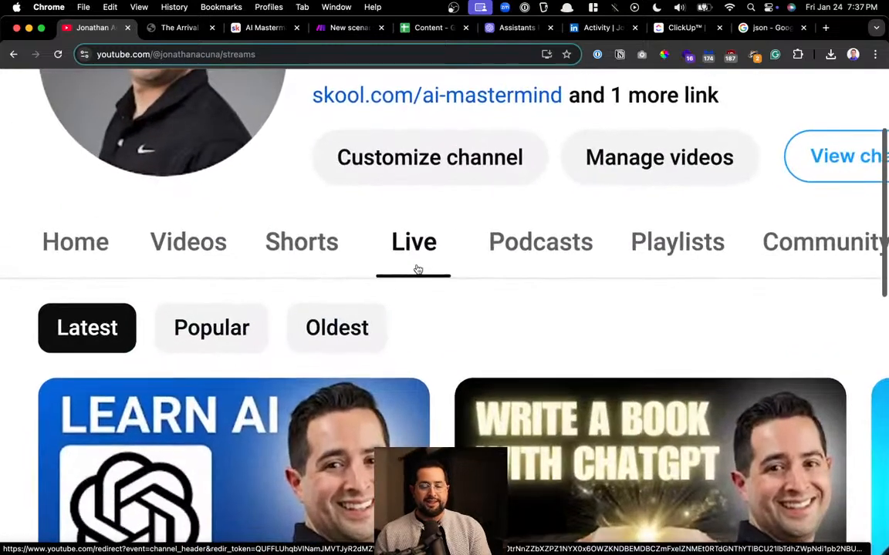
scroll(414, 268, "down", 5)
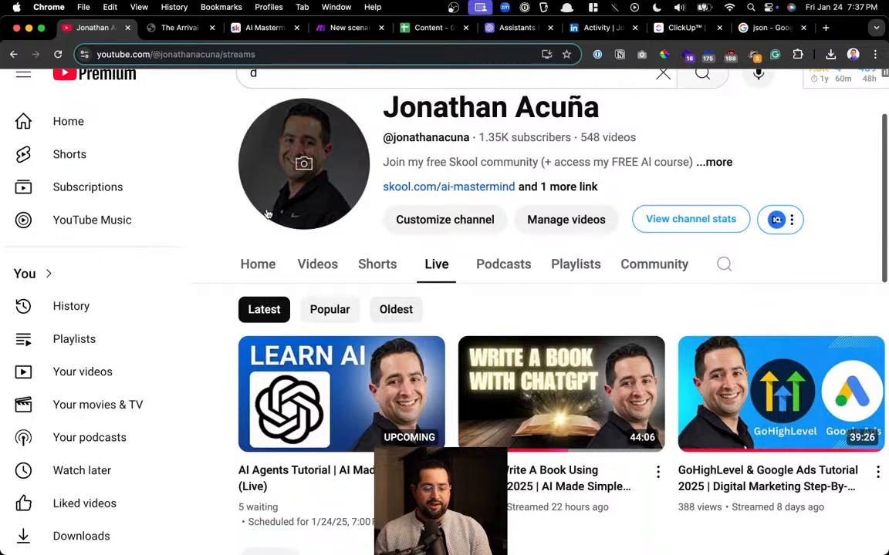
Return to the new scenario and examine the whole module chain generated by the AI Assistant
left_click(328, 32)
mouse_move(242, 389)
left_mouse_down()
mouse_move(525, 379)
mouse_move(141, 377)
mouse_move(247, 378)
left_mouse_up()
scroll(249, 374, "down", 2)
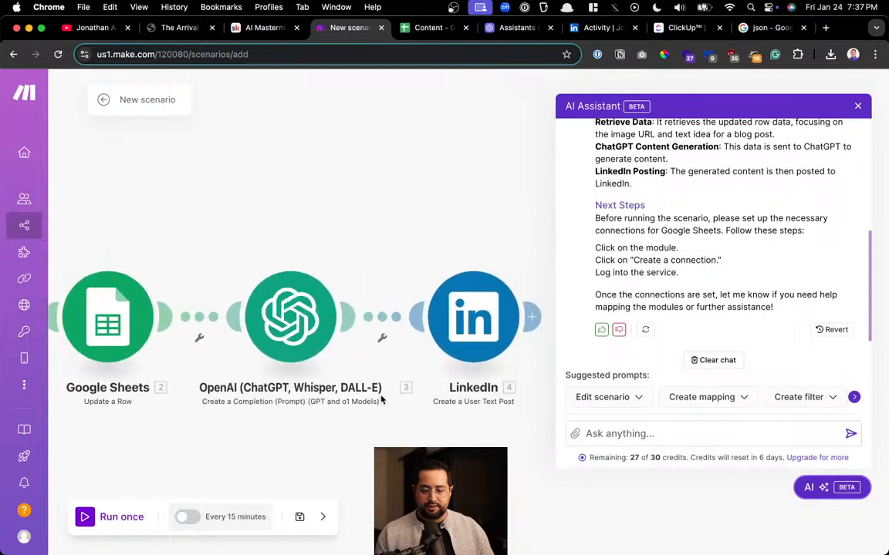
scroll(303, 402, "down", 3)
left_click_drag(362, 390, 435, 360)
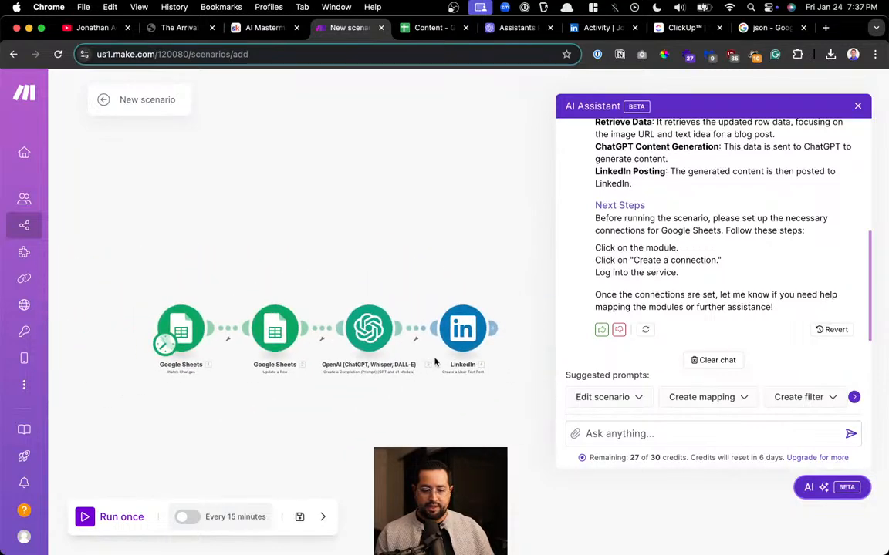
Read the AI Assistant's explanation of the trigger, data retrieval, ChatGPT content generation and LinkedIn posting stages
scroll(717, 212, "up", 10)
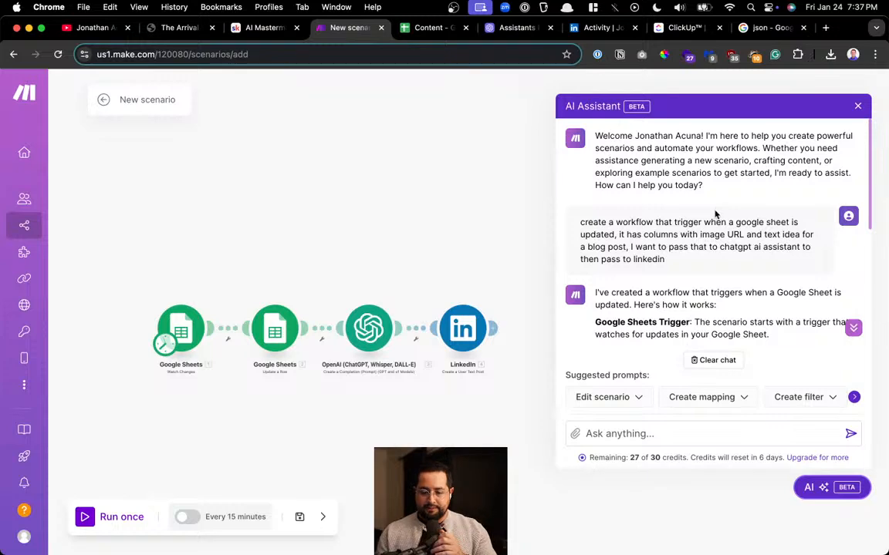
scroll(715, 214, "down", 5)
scroll(615, 223, "up", 2)
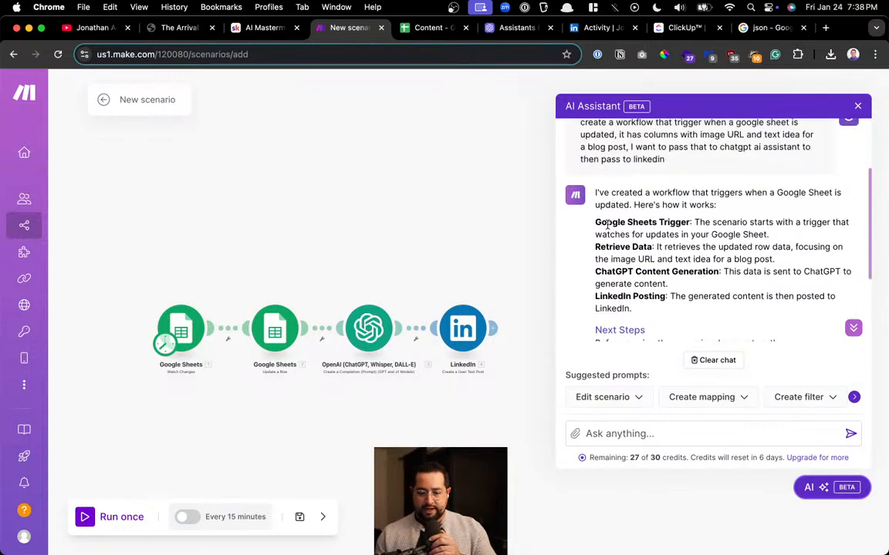
left_click_drag(607, 223, 769, 234)
left_click_drag(621, 247, 739, 257)
left_click_drag(644, 271, 708, 286)
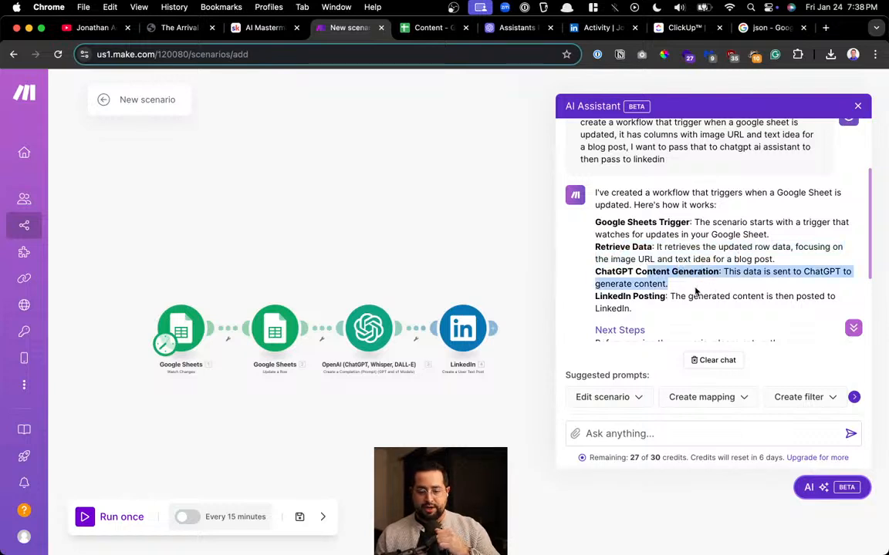
left_click_drag(633, 298, 665, 310)
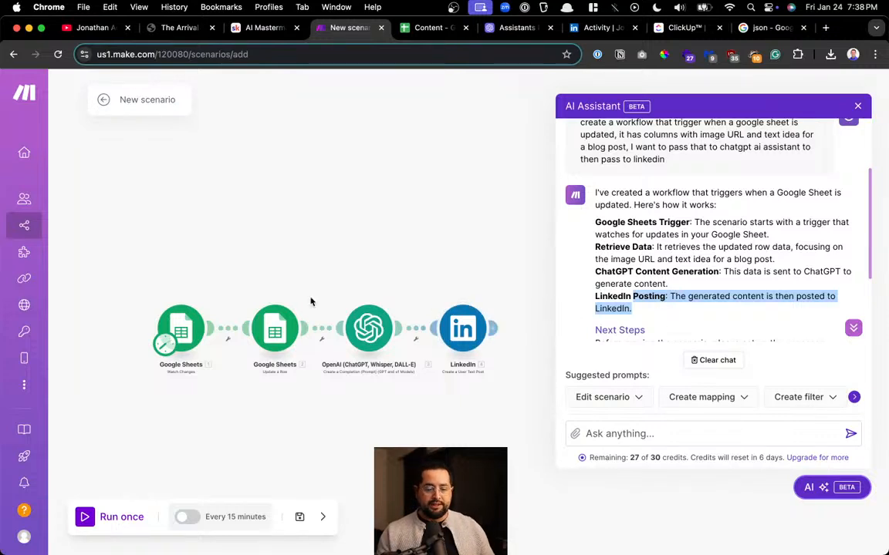
Move the Linkedin ChatGPT Demo scenario tab into the main browser window and compare it with the generated scenario
left_click_drag(311, 300, 317, 239)
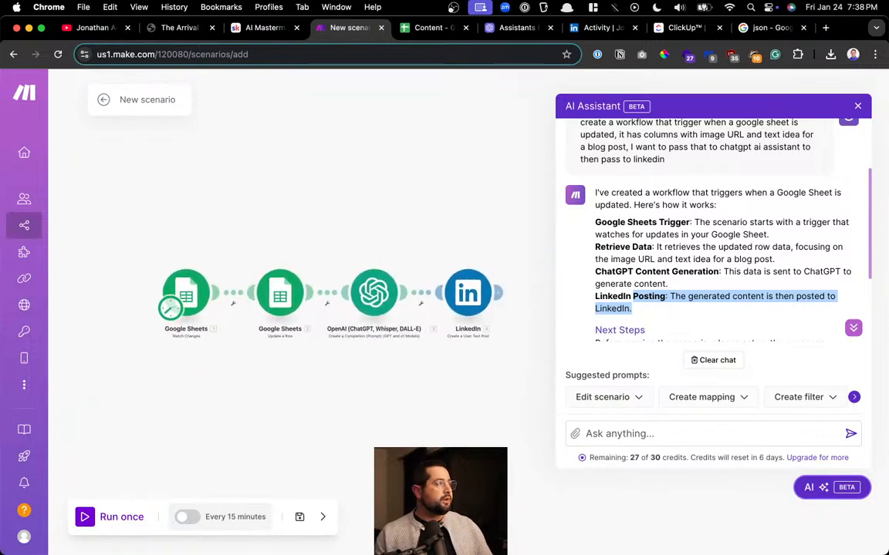
key("super+grave")
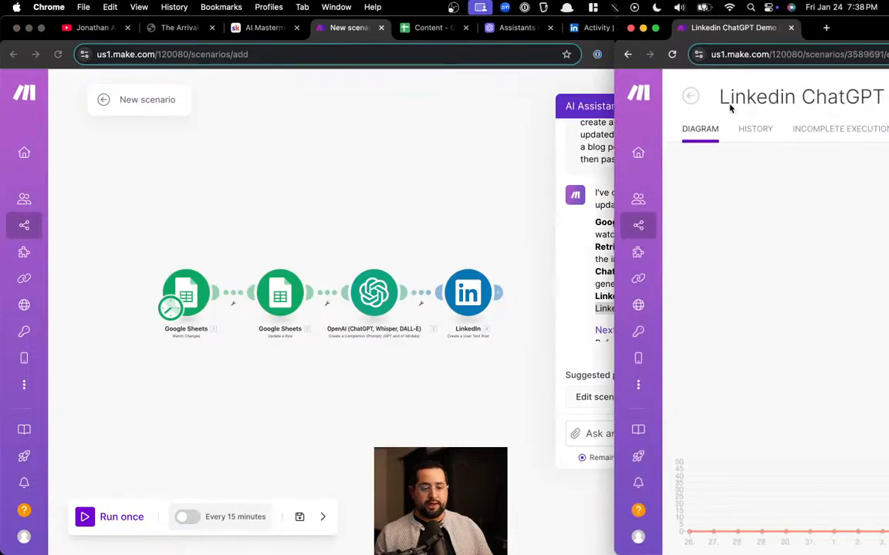
left_click_drag(363, 27, 328, 47)
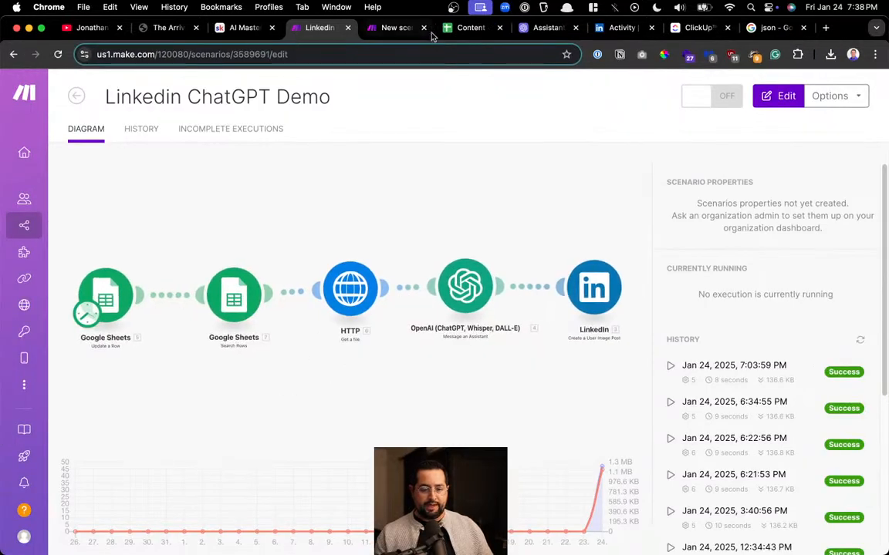
left_click(395, 29)
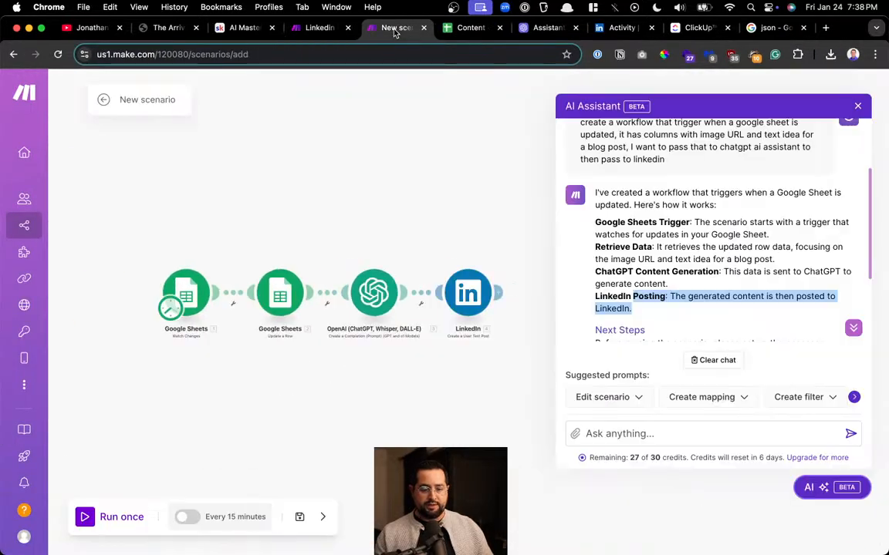
Check the generated modules' settings without saving, close the new scenario and return to Linkedin ChatGPT Demo
left_click(271, 310)
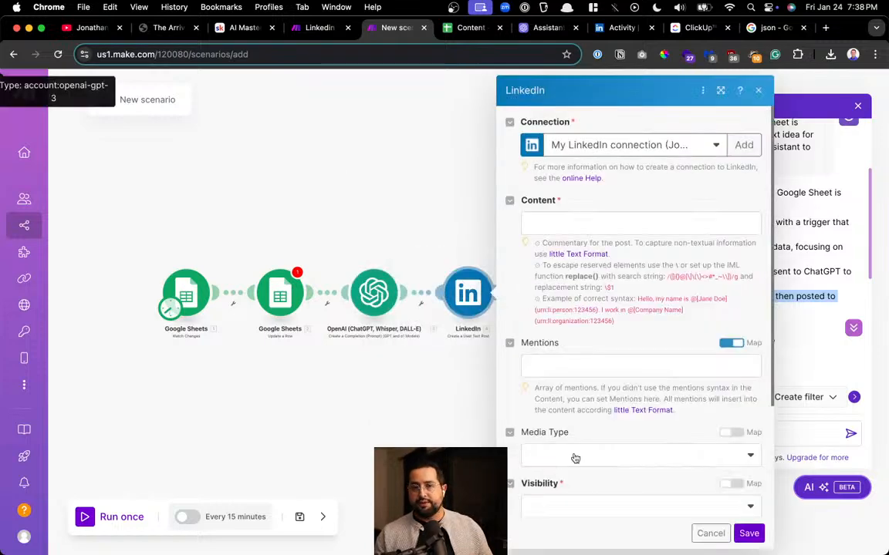
left_click(710, 533)
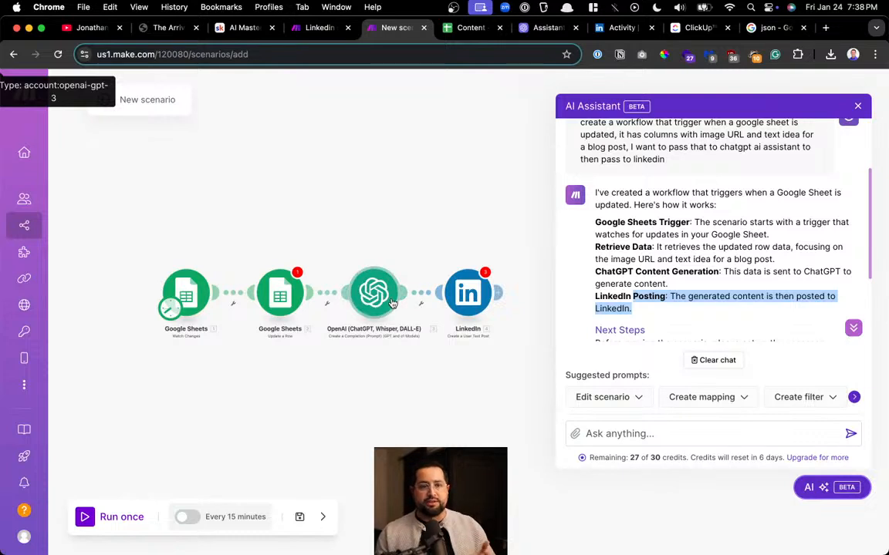
left_click(423, 29)
left_click(318, 28)
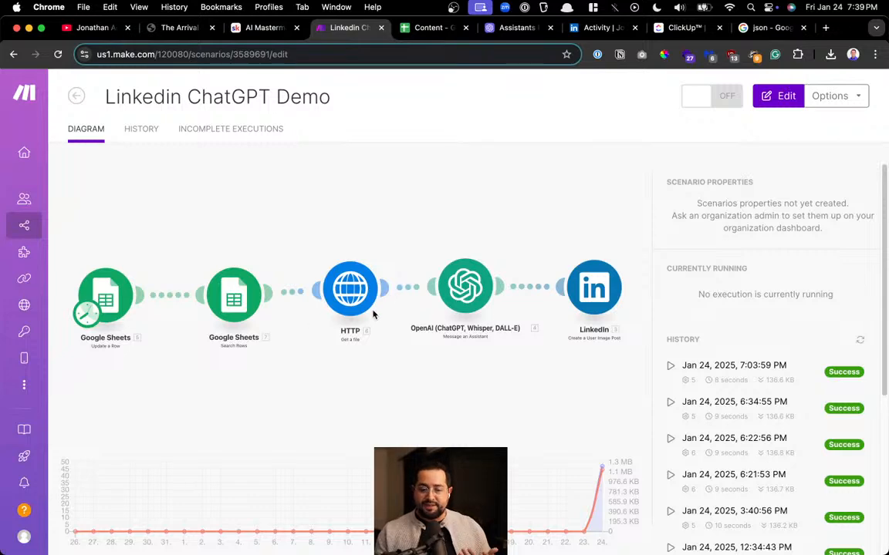
Search YouTube for "make.com linkedin post"
key("alt+space")
type("you")
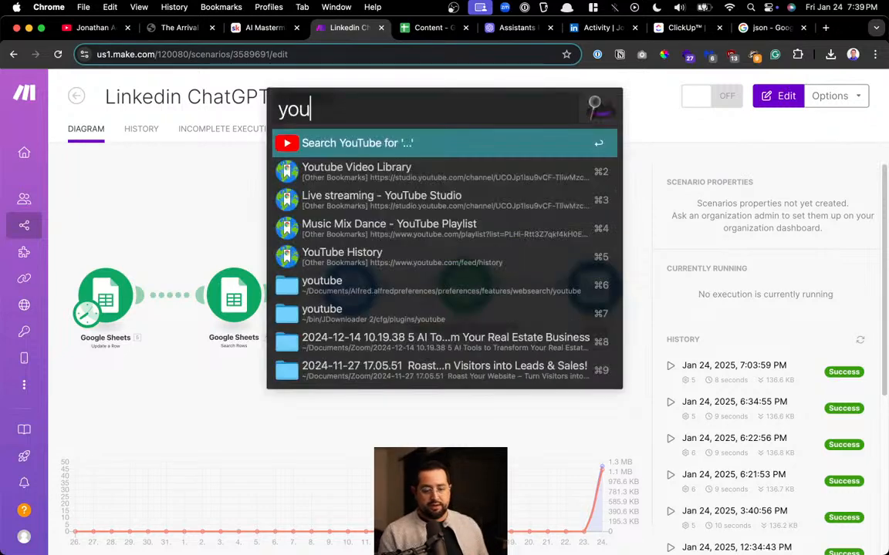
type("tube ")
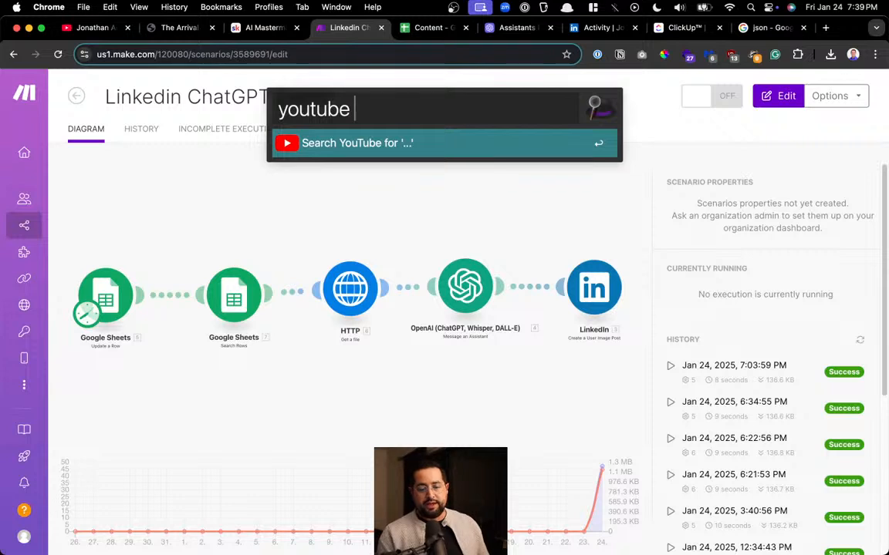
type("make.com")
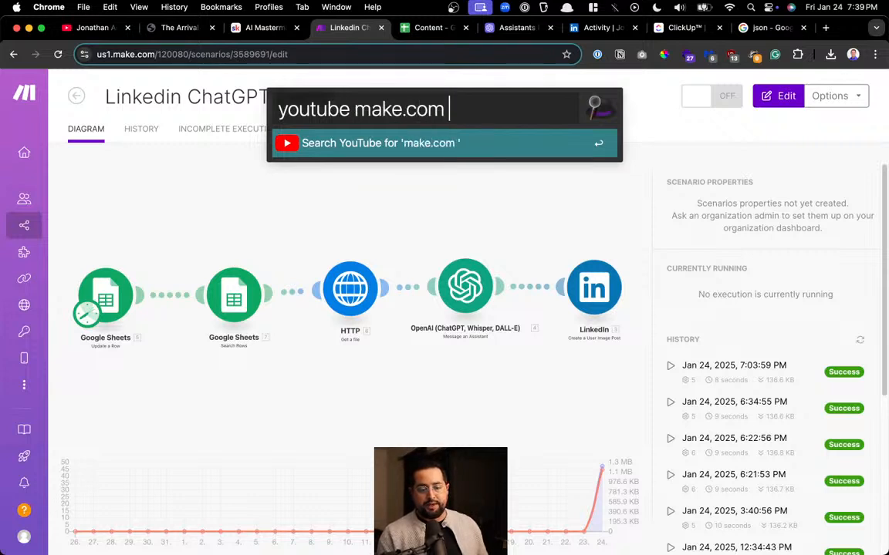
type(" linkeidn po")
key("BackSpace")
key("BackSpace")
key("BackSpace")
key("BackSpace")
key("BackSpace")
key("BackSpace")
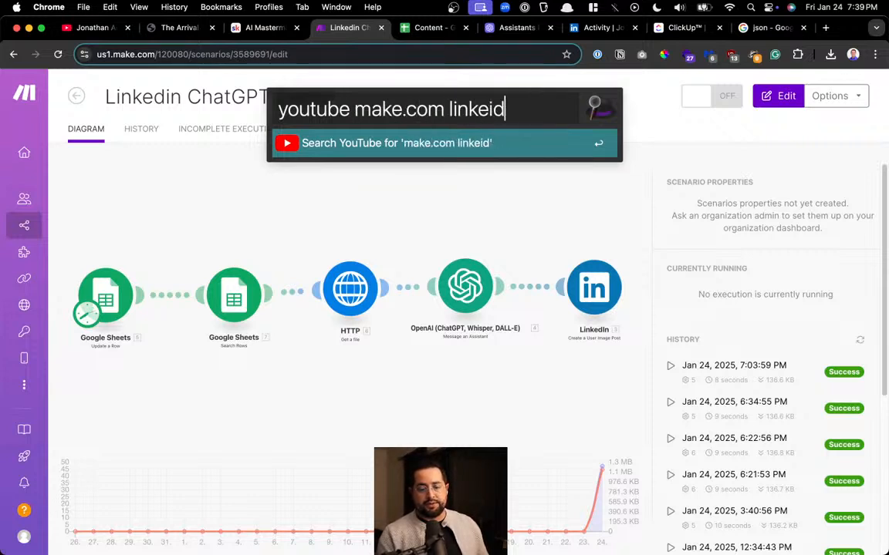
type("din post")
key("Return")
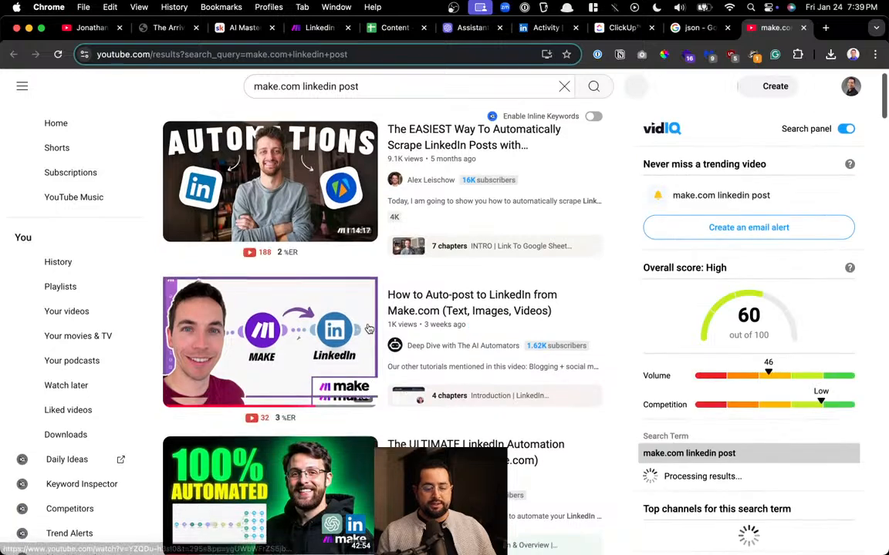
Browse the search results and open "How to Auto-post to LinkedIn from Make.com (Text, Images, Videos)" with the sound muted
scroll(369, 330, "down", 3)
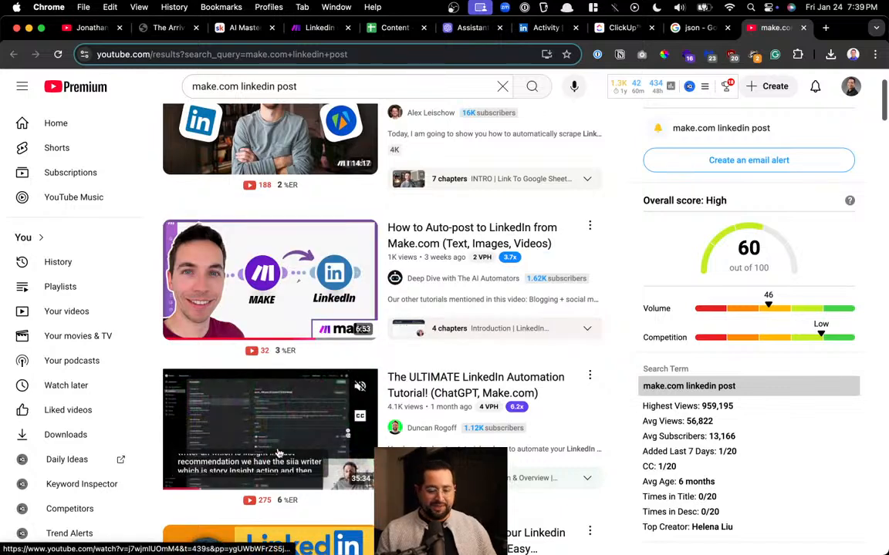
scroll(339, 231, "down", 2)
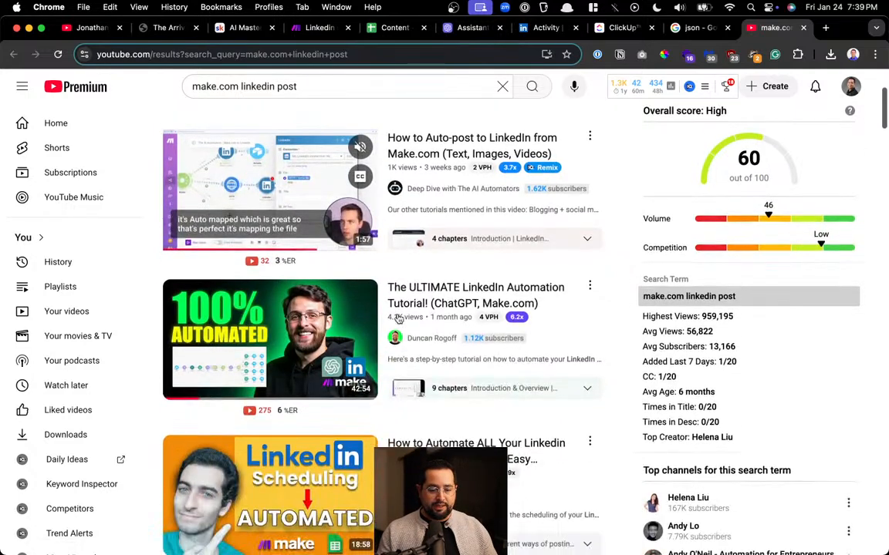
left_click(241, 190)
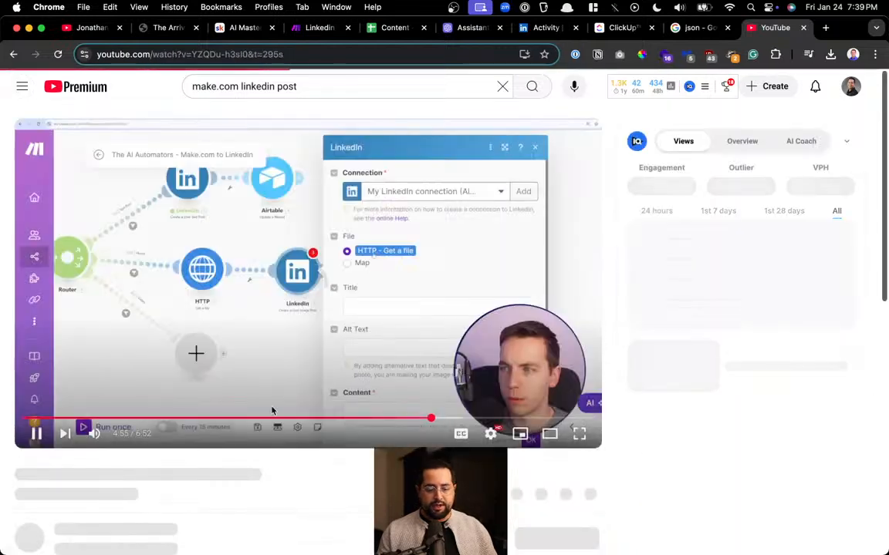
left_click(94, 434)
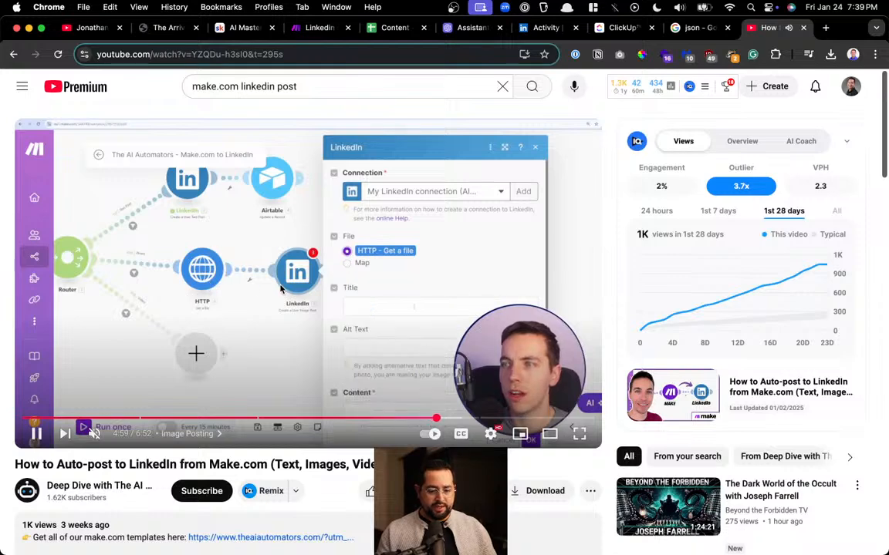
Pause the video and find the image posting part where an HTTP module connects to LinkedIn
left_click(410, 345)
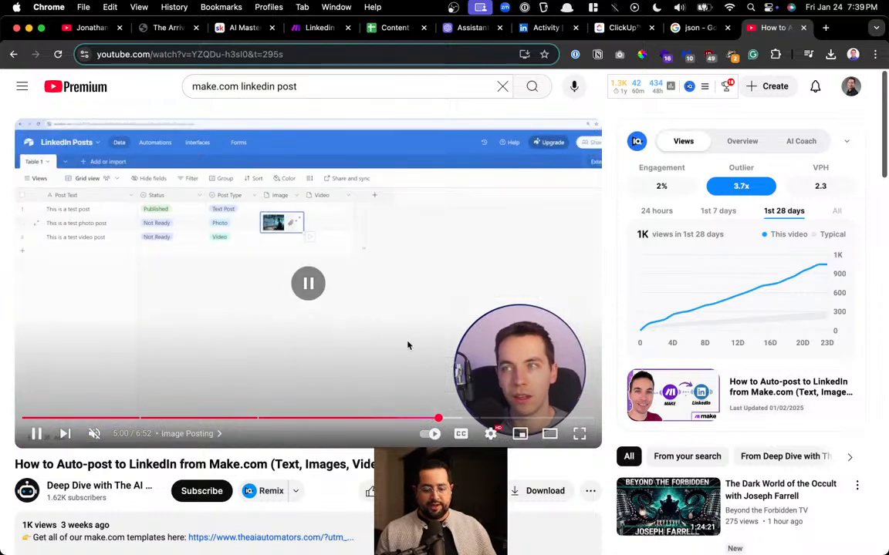
left_click(364, 417)
left_click(387, 417)
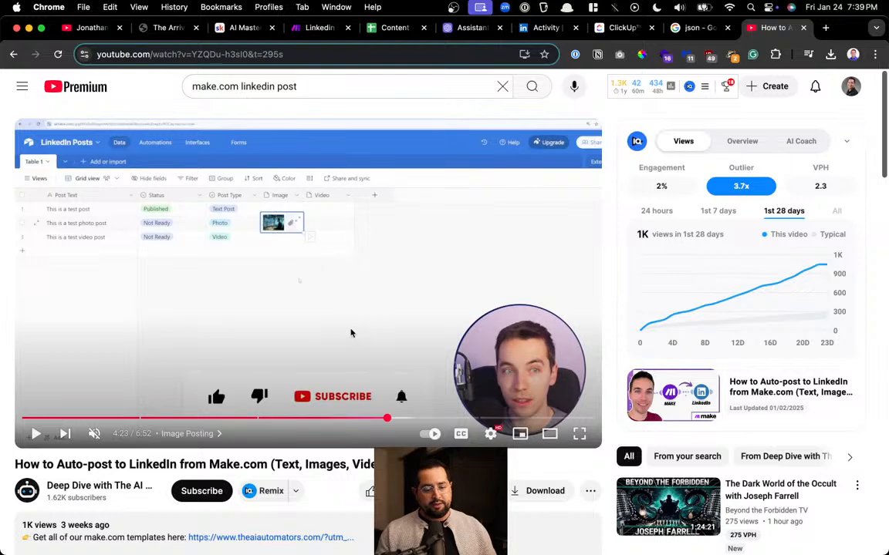
left_click(417, 420)
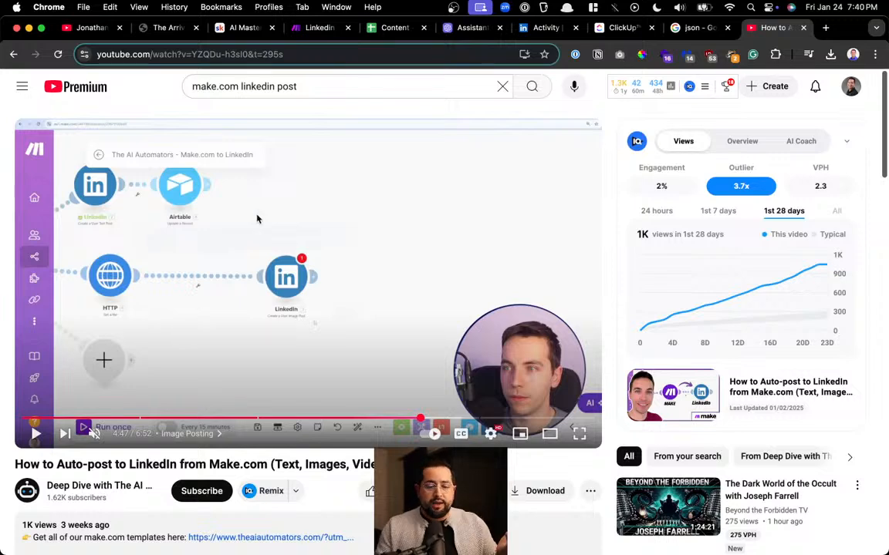
Revisit the Linkedin ChatGPT Demo scenario, then open ChatGPT and review the ChatGPT Image Generation Setup chat from its start
left_click(313, 28)
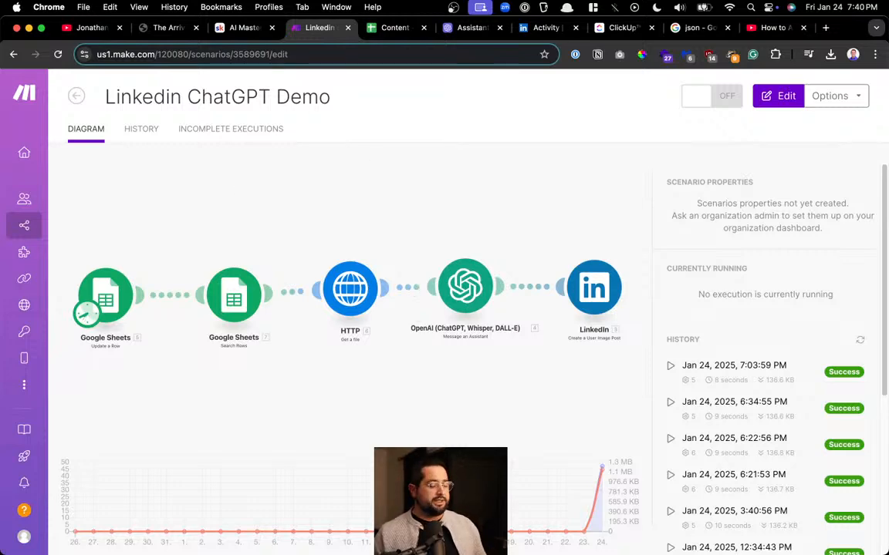
key("super+space")
type("cha")
key("Return")
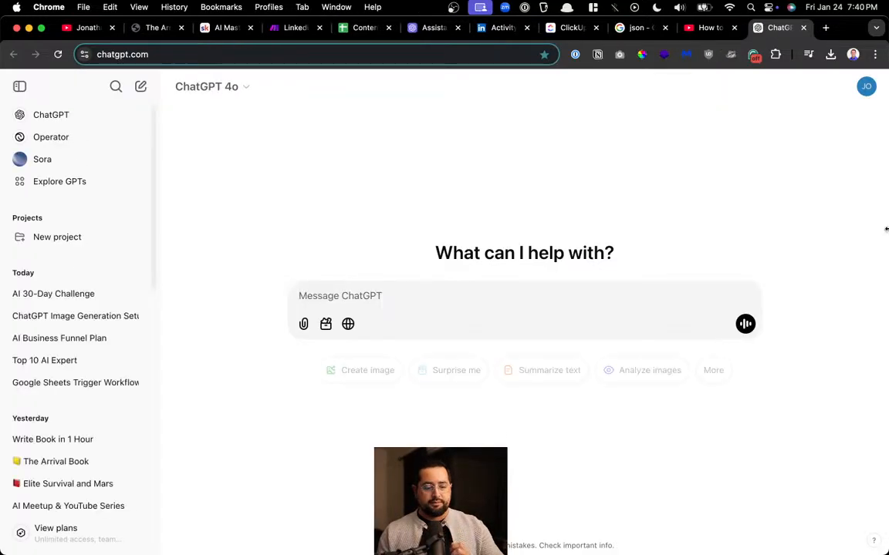
left_click(85, 318)
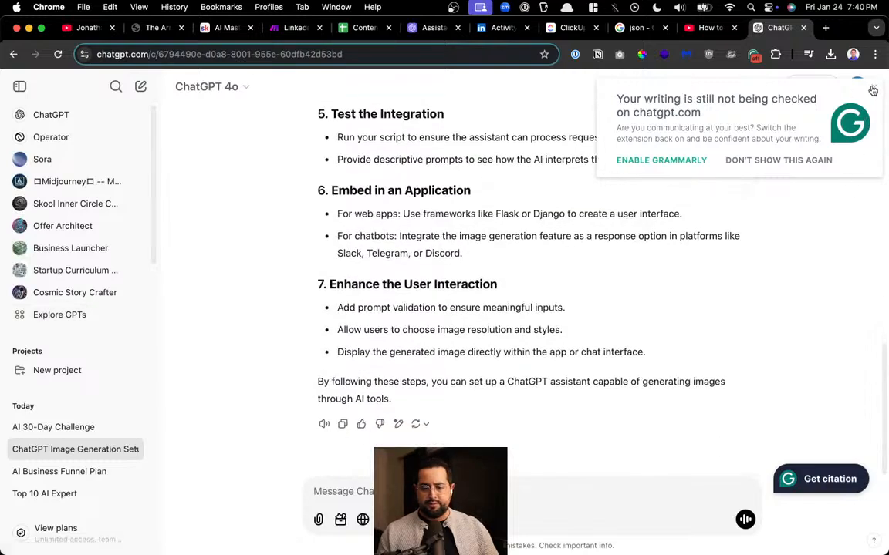
scroll(624, 280, "up", 15)
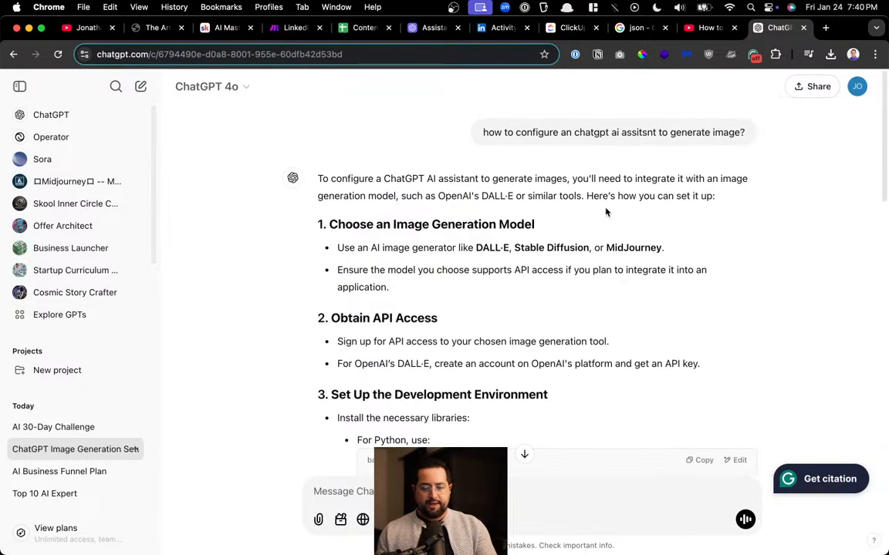
Open the Google Sheets Trigger Workflow chat in ChatGPT and read the prompt at its beginning
scroll(85, 456, "down", 3)
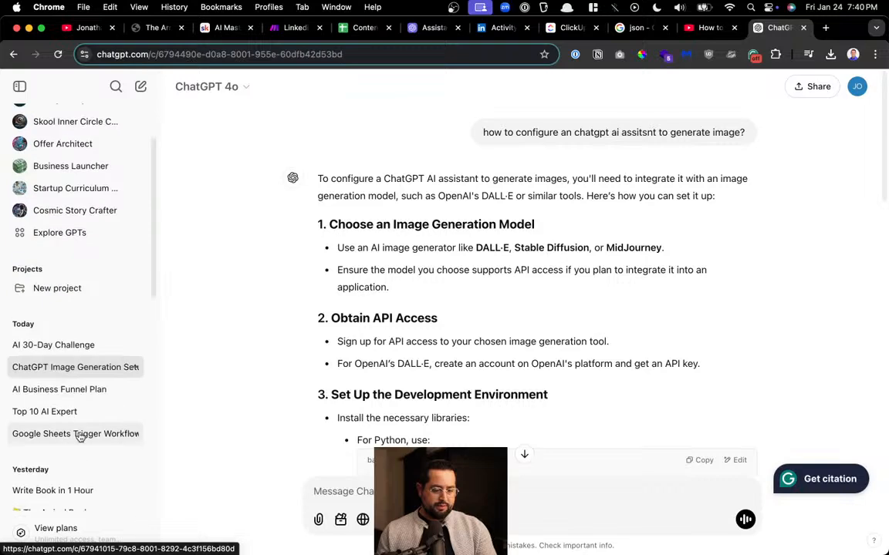
left_click(85, 433)
scroll(369, 381, "up", 15)
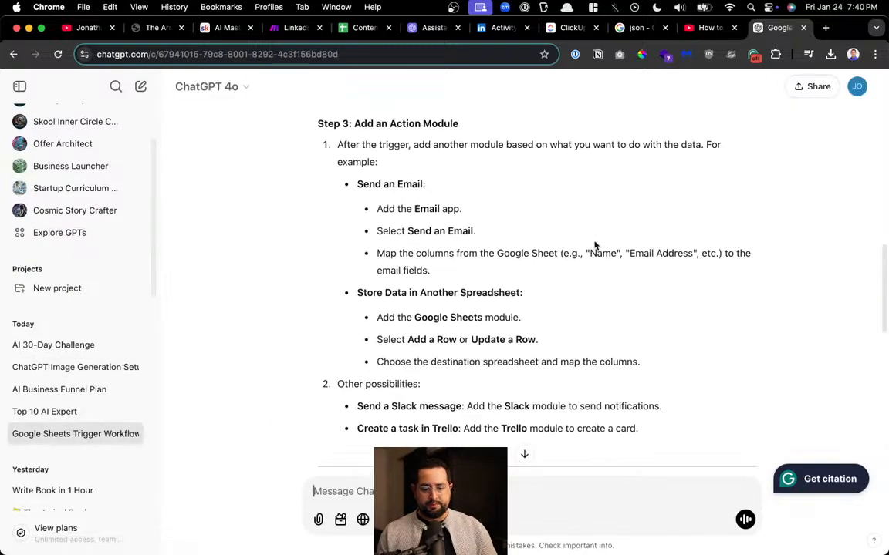
scroll(590, 129, "up", 5)
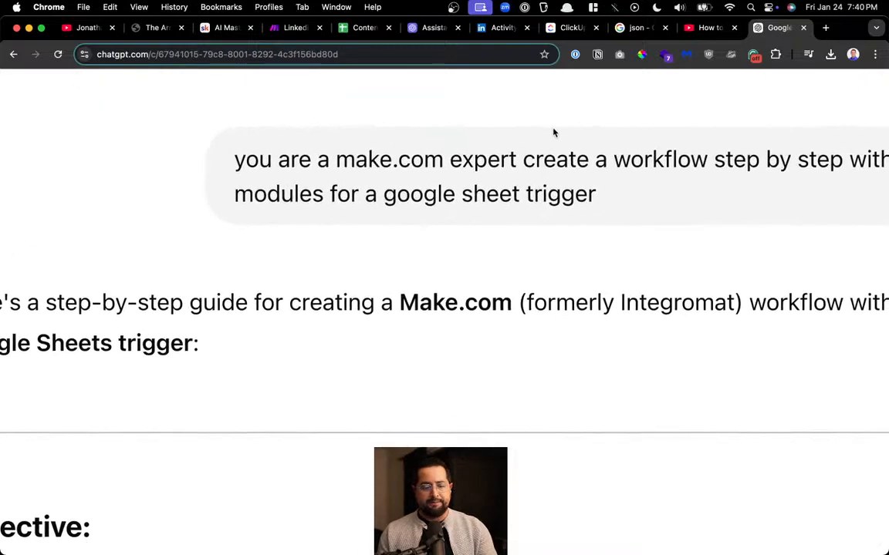
scroll(552, 133, "right", 2)
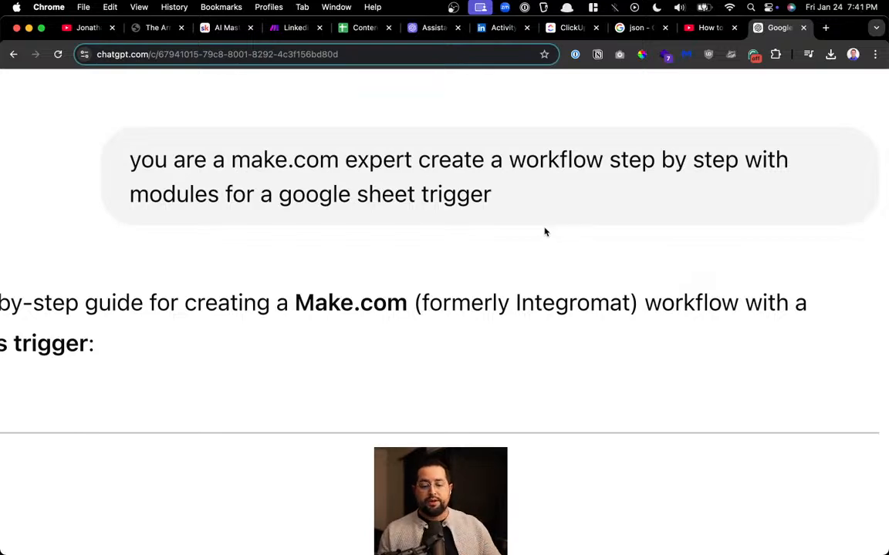
scroll(395, 194, "down", 5)
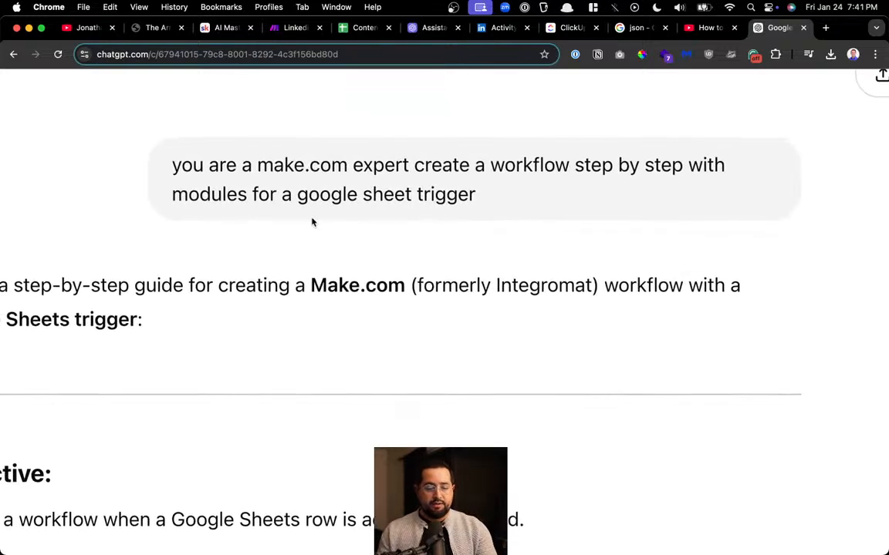
Review the guide's objective, its scenario creation step and its Google Sheets trigger step, highlighting the key instructions
scroll(307, 227, "down", 5)
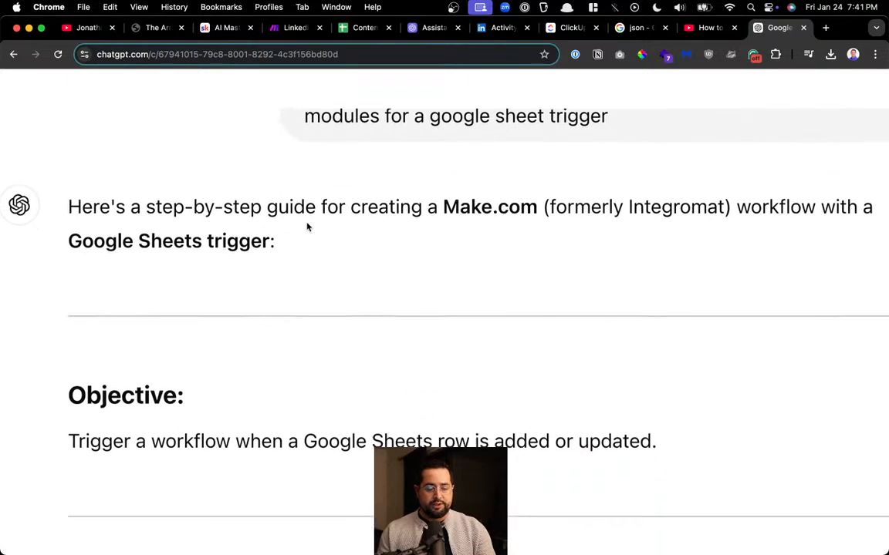
scroll(149, 265, "down", 6)
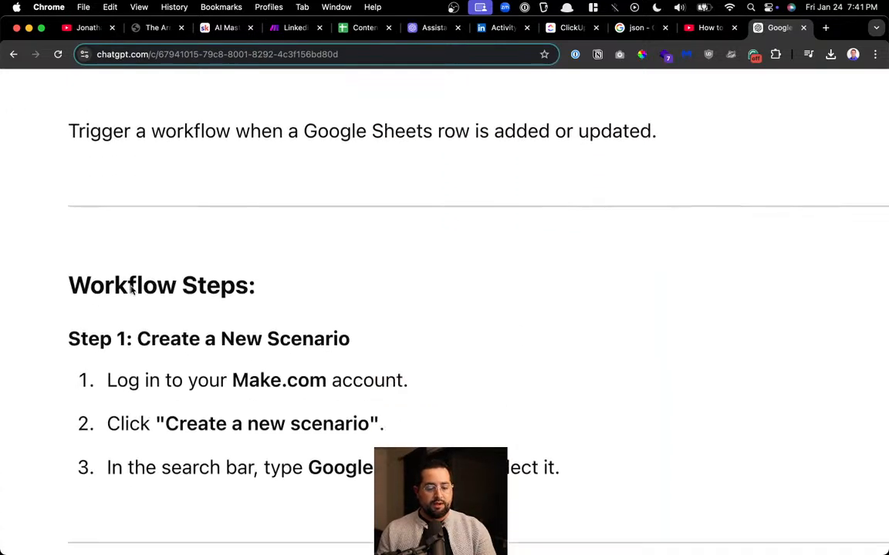
left_click_drag(138, 221, 341, 230)
scroll(341, 229, "down", 5)
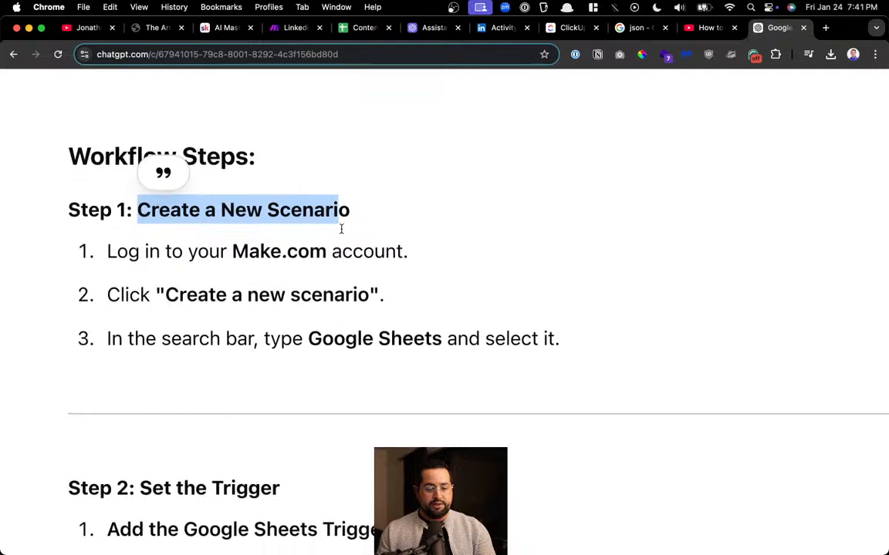
left_click_drag(182, 268, 457, 265)
scroll(488, 339, "down", 1)
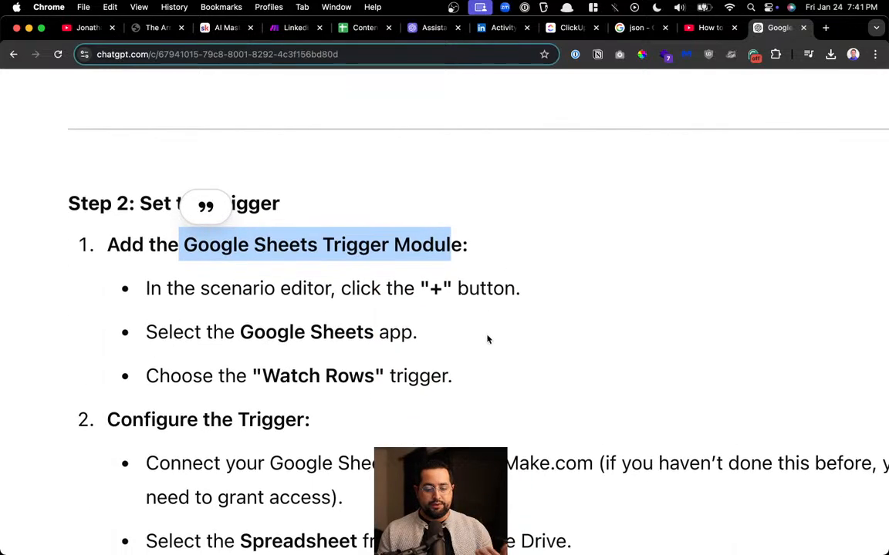
left_click_drag(459, 376, 226, 289)
scroll(226, 288, "down", 9)
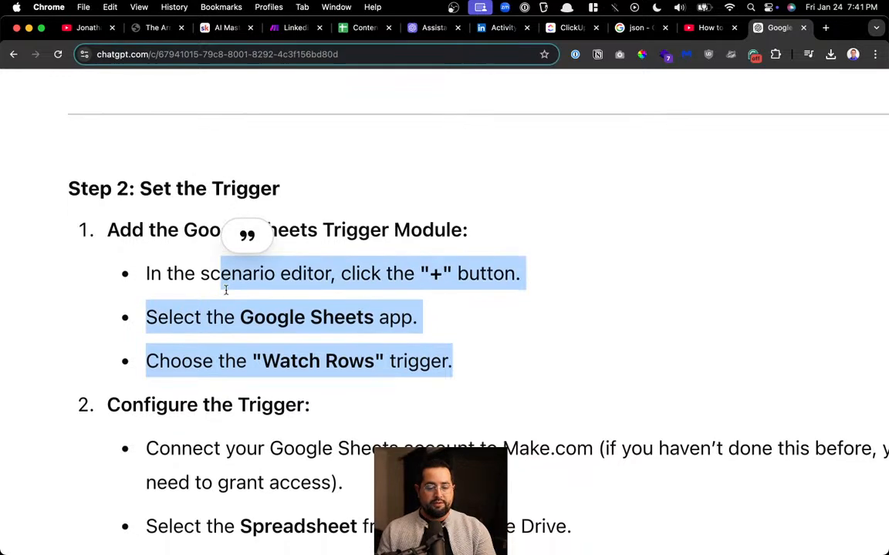
scroll(226, 293, "down", 1)
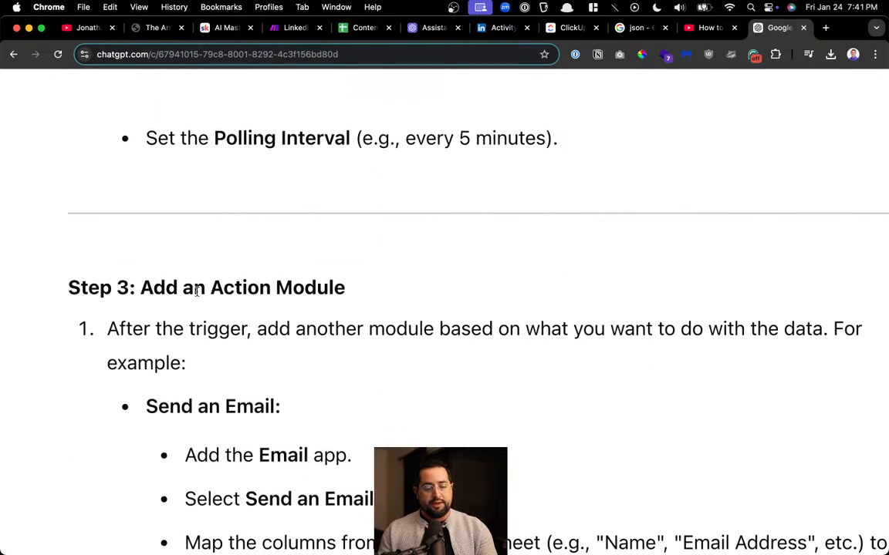
Examine the guide's remaining steps on action modules, filters, testing and activation, and return to the original prompt
left_click_drag(194, 286, 337, 302)
scroll(337, 302, "down", 1)
scroll(337, 305, "down", 1)
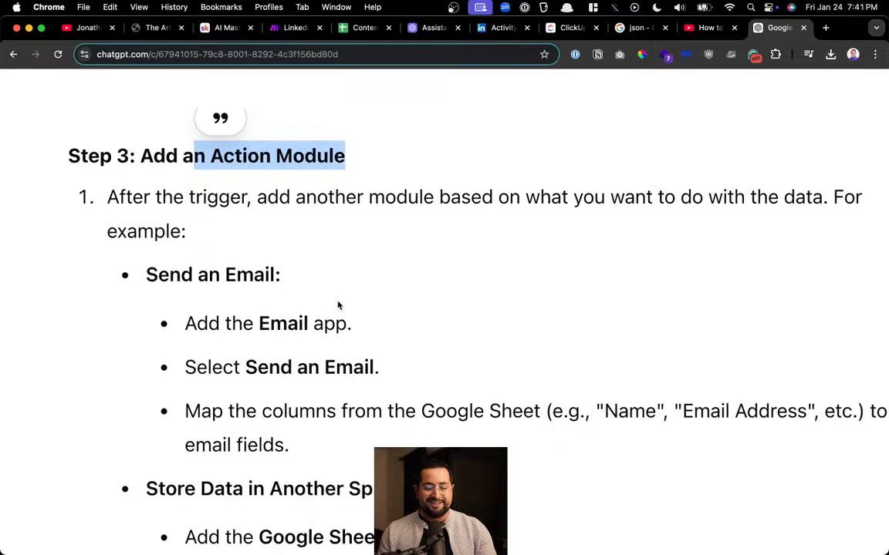
scroll(337, 306, "down", 5)
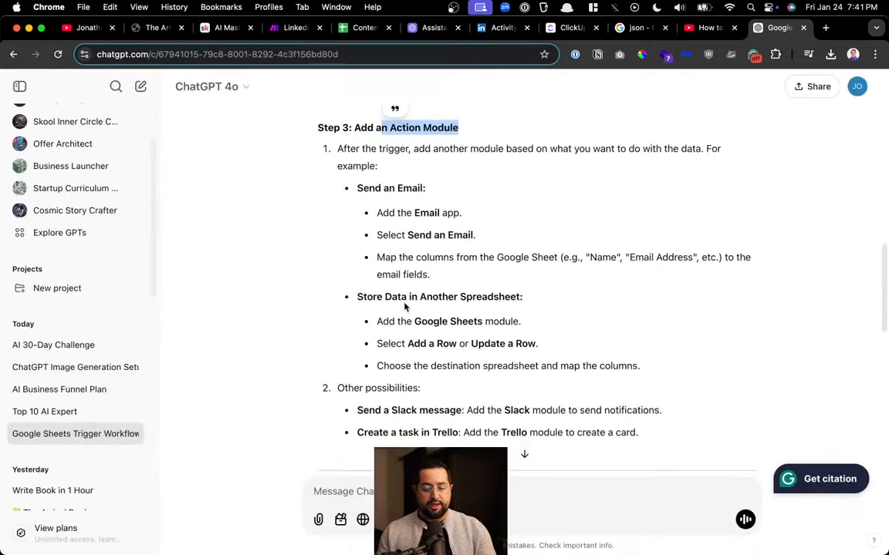
scroll(405, 305, "down", 4)
scroll(510, 290, "down", 6)
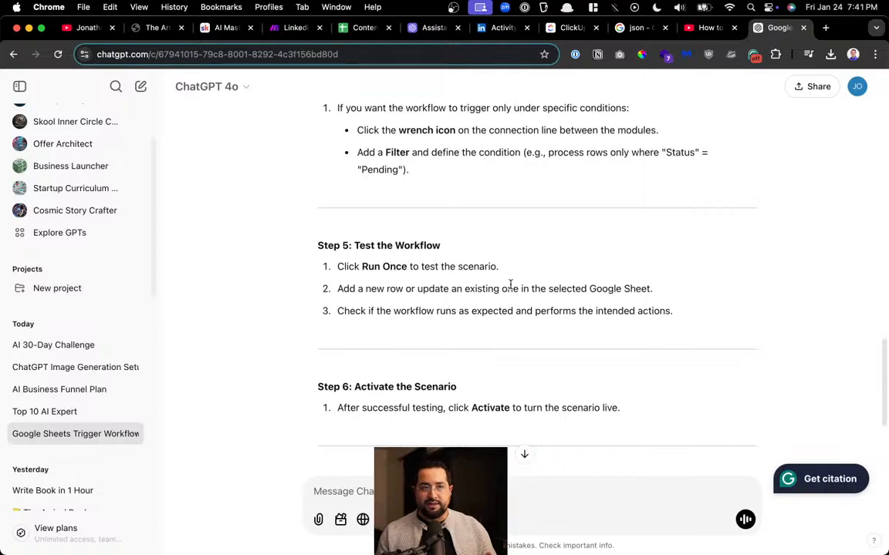
scroll(493, 286, "up", 9)
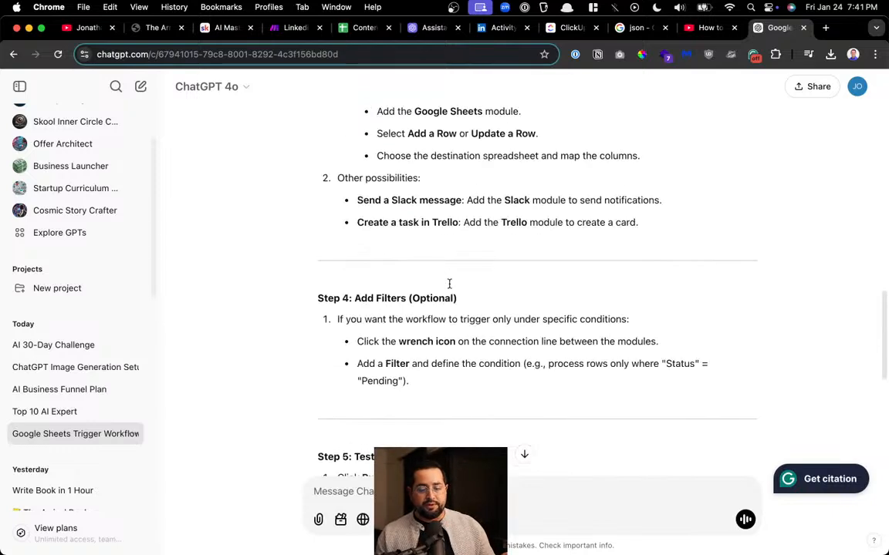
scroll(449, 284, "up", 4)
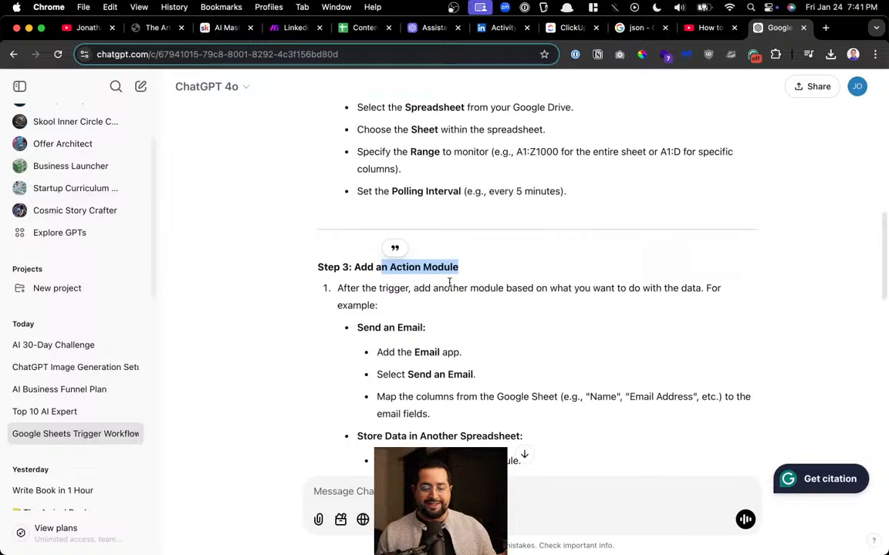
scroll(494, 231, "up", 15)
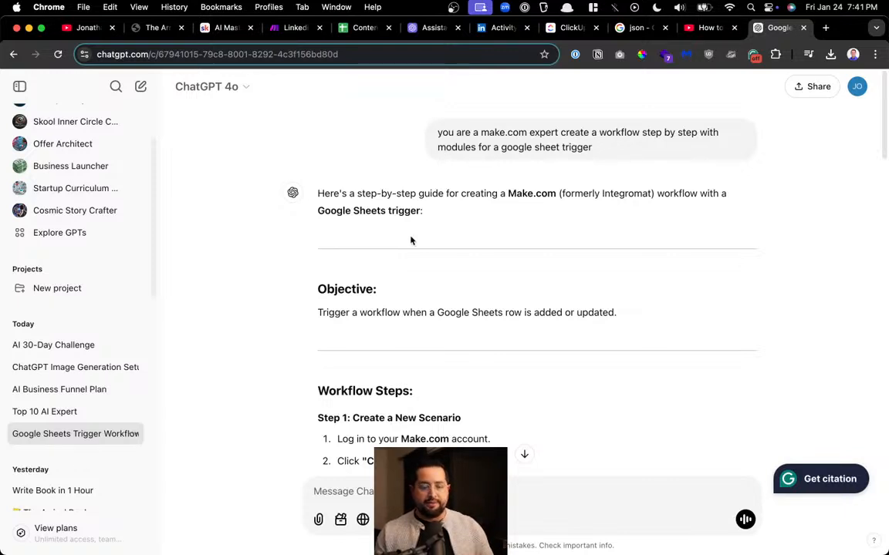
left_click(362, 28)
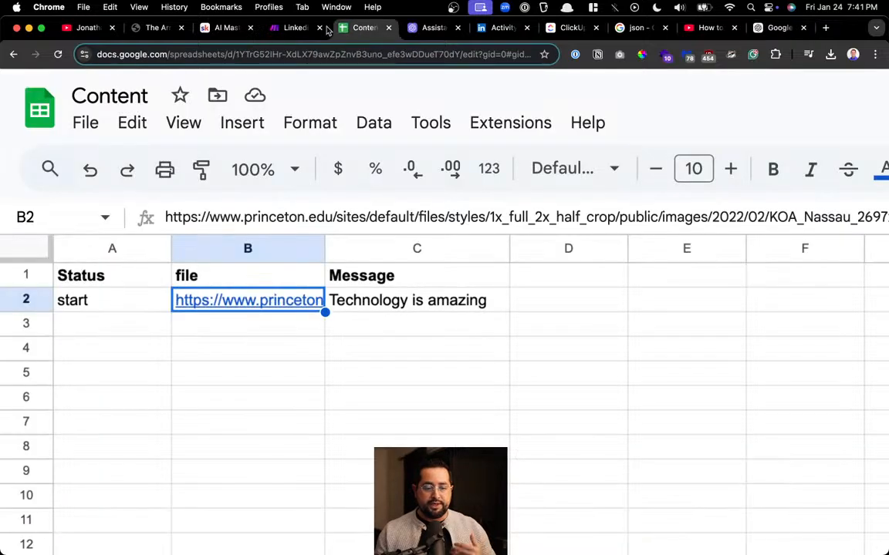
left_click(296, 27)
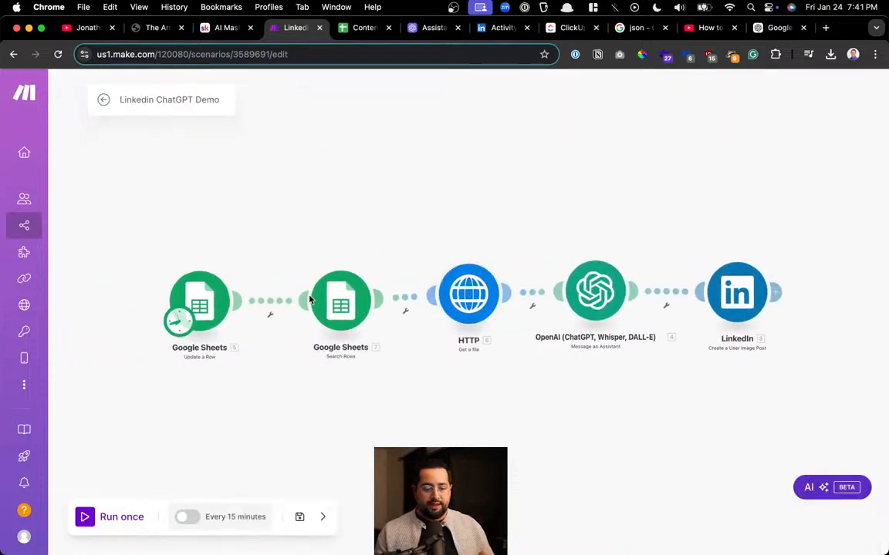
left_click_drag(354, 30, 293, 31)
triple_click(288, 218)
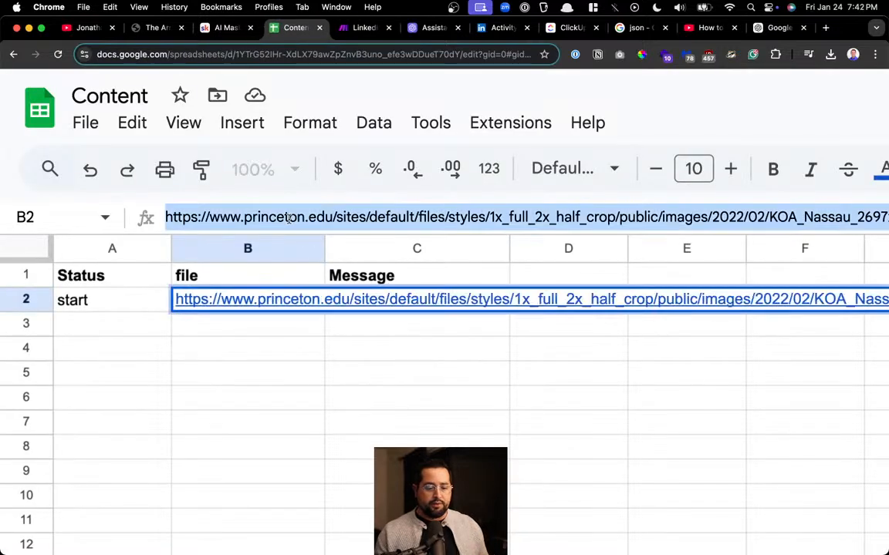
type("www.test.com")
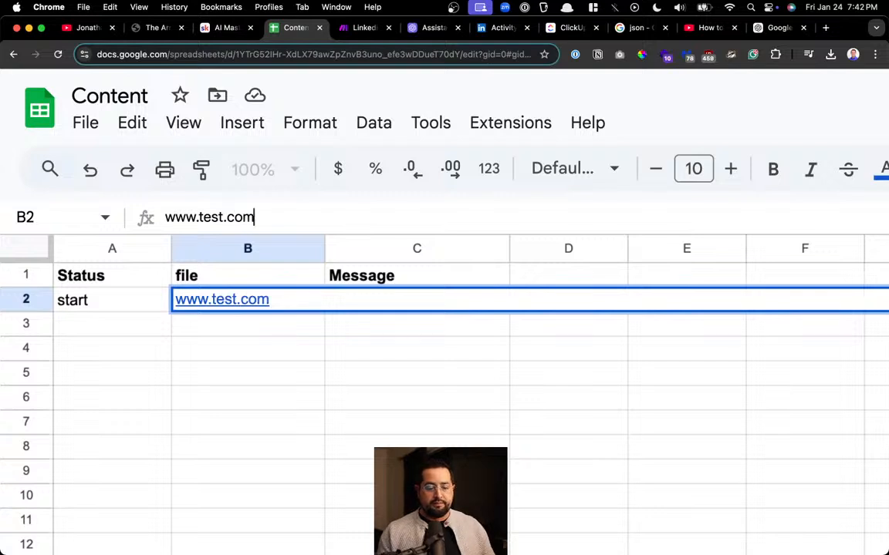
left_click(268, 324)
mouse_move(254, 302)
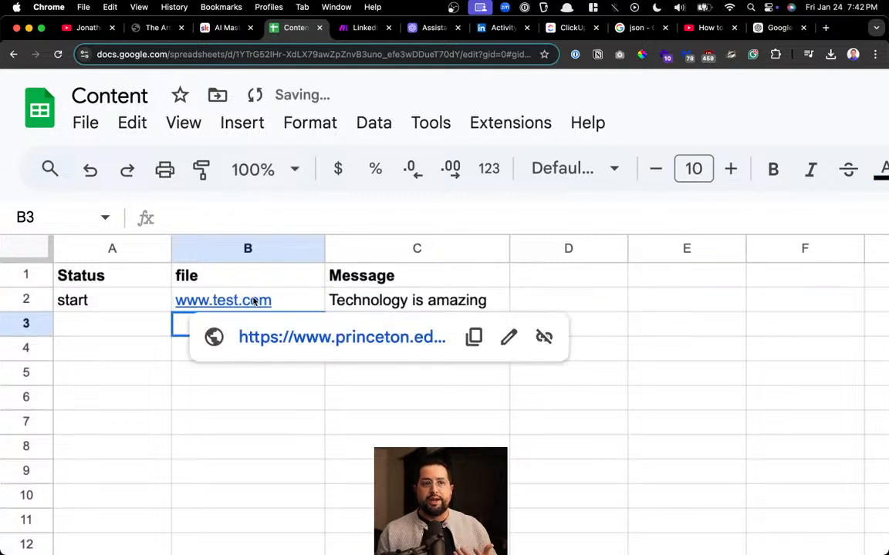
Switch to Make and run the Linkedin ChatGPT Demo scenario once
left_click(366, 28)
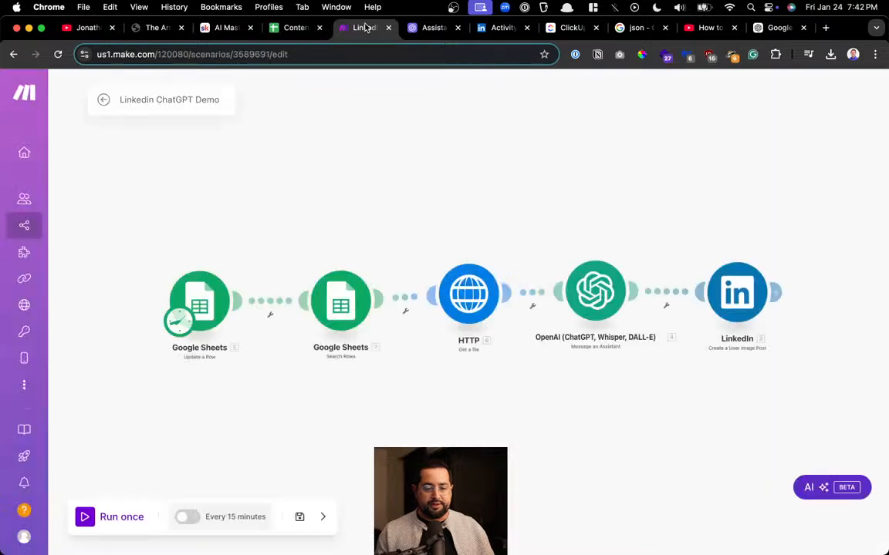
left_click(100, 517)
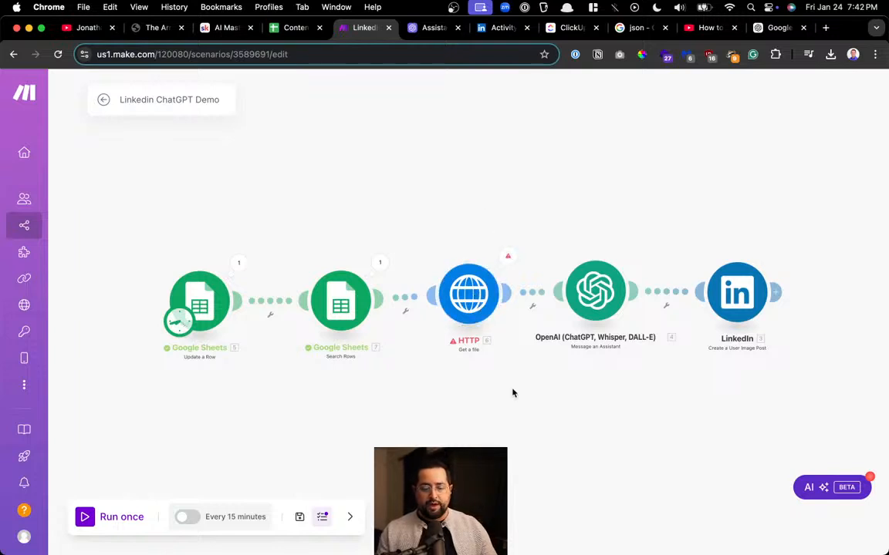
left_click_drag(490, 275, 462, 284)
scroll(470, 276, "down", 2)
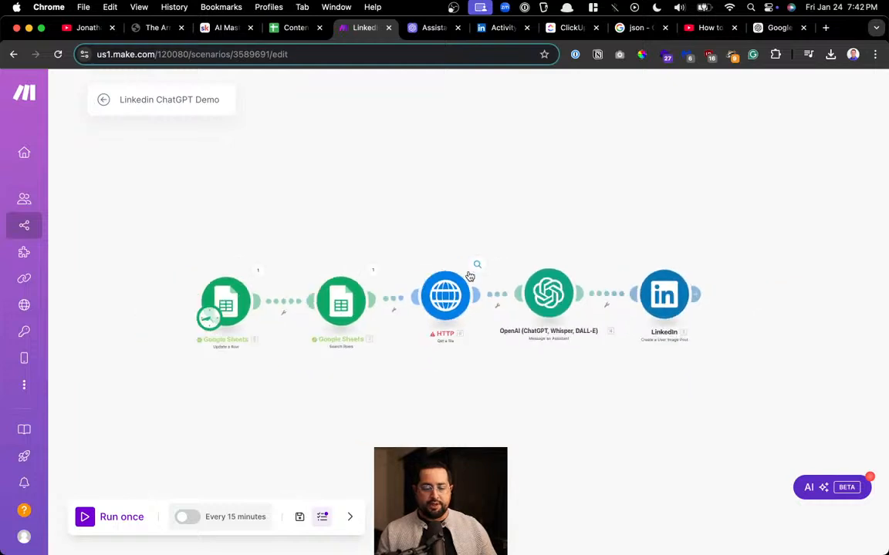
scroll(470, 276, "up", 2)
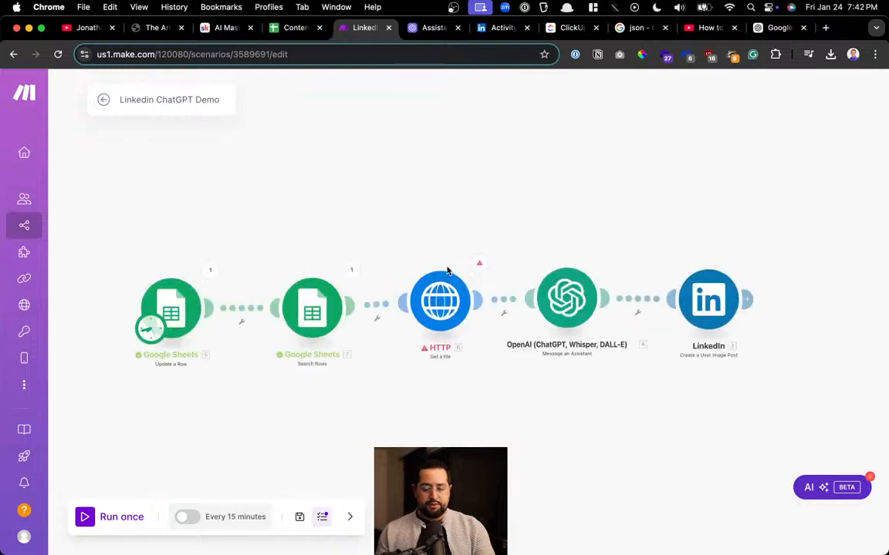
scroll(447, 270, "down", 1)
scroll(447, 270, "up", 1)
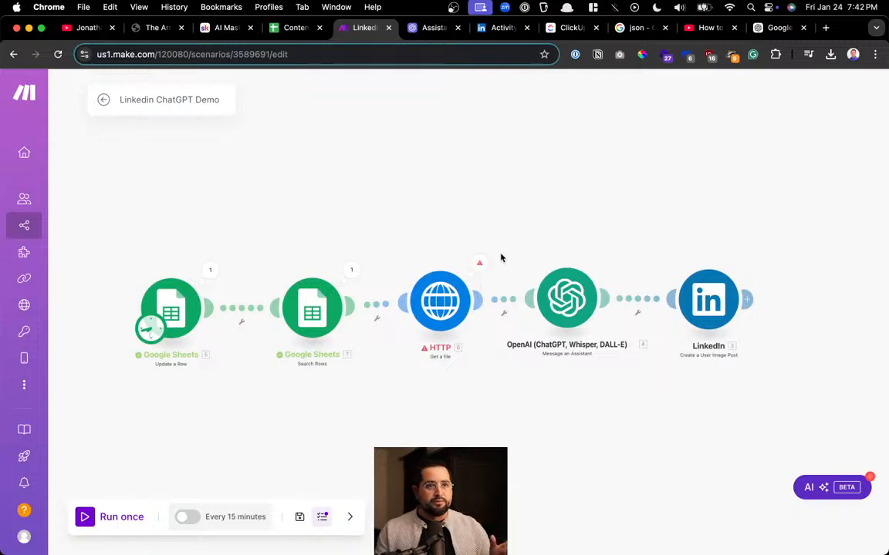
Check the HTTP module's URL mapping and read the error details from its last operation
left_click(431, 325)
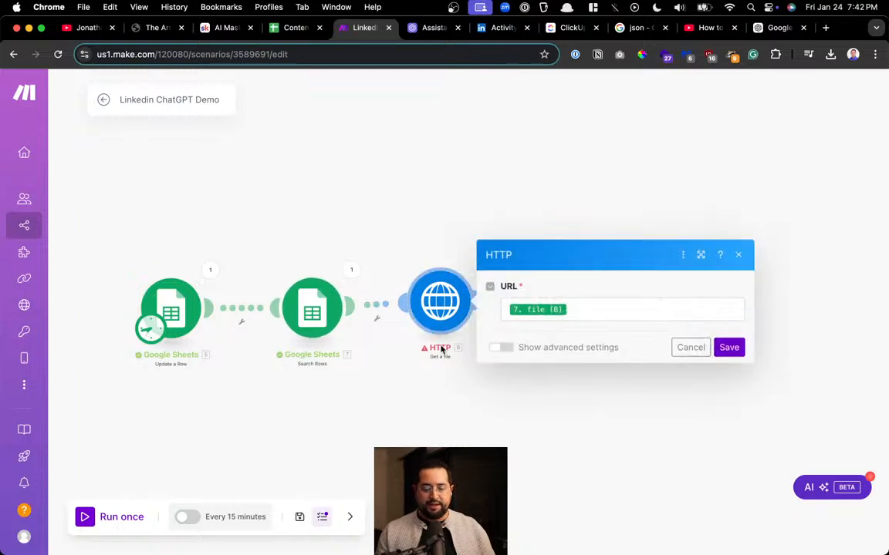
left_click(445, 351)
left_click(479, 263)
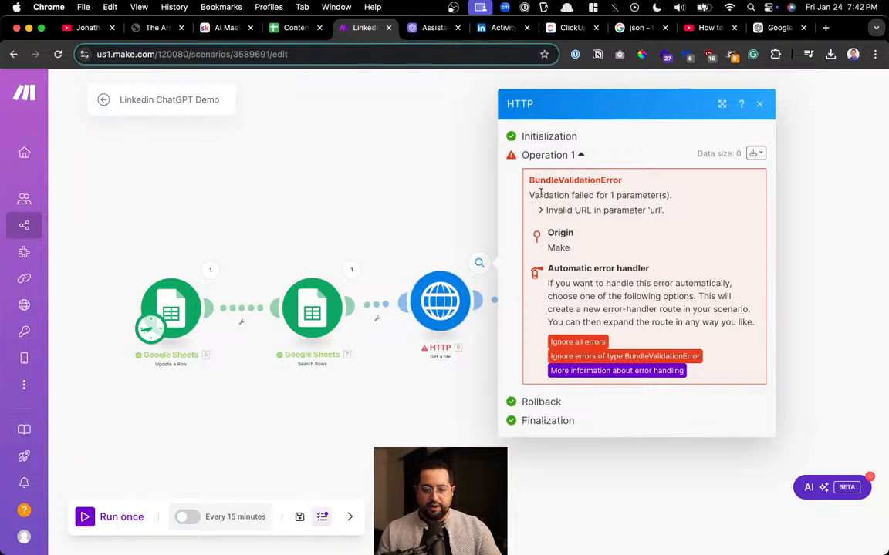
left_click_drag(540, 193, 642, 194)
left_click_drag(553, 210, 654, 215)
triple_click(655, 215)
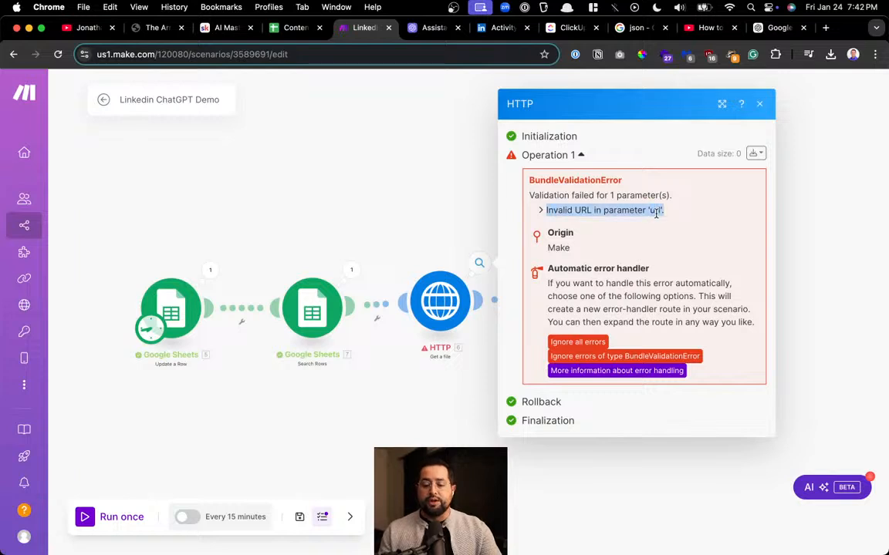
left_click_drag(569, 292, 651, 322)
left_click(667, 207)
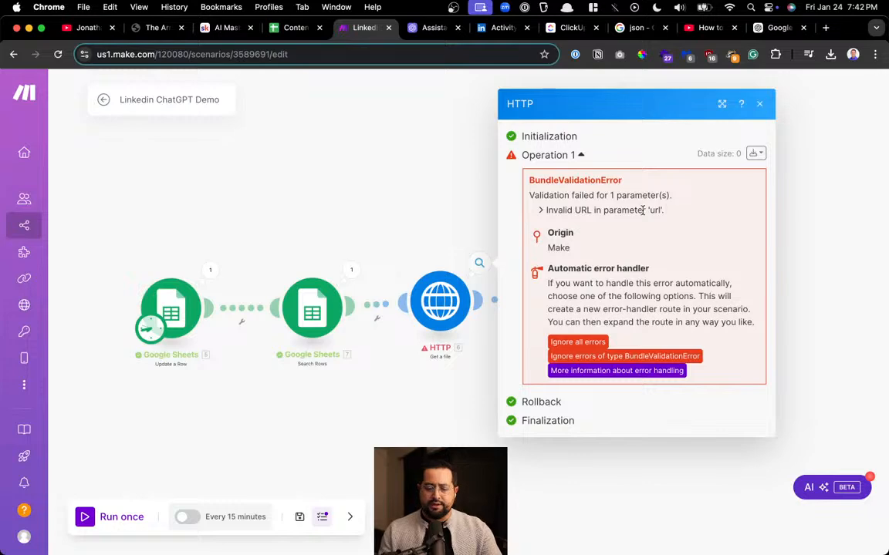
double_click(641, 210)
Switch to the Content spreadsheet and replace the link in cell B2 with the previously copied princeton.edu KOA_Nassau_2697x1517.jpg image URL
left_click(294, 28)
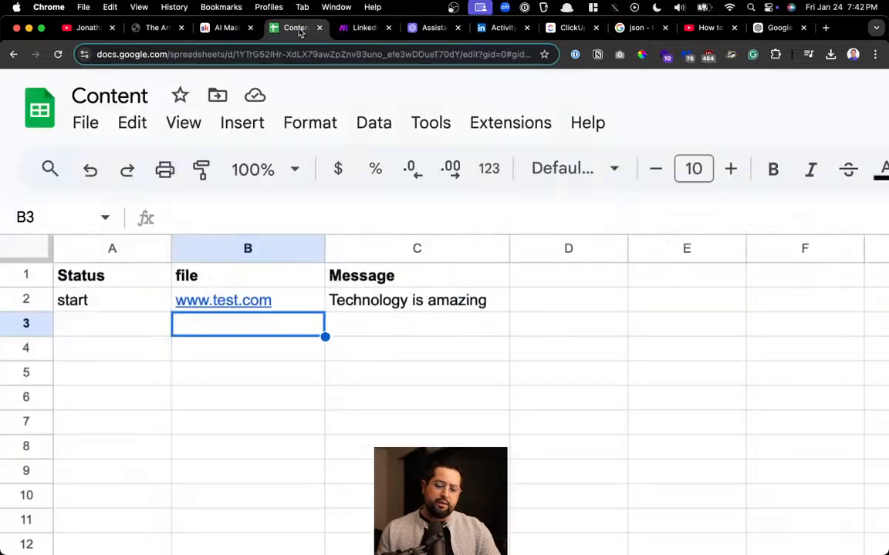
left_click(238, 302)
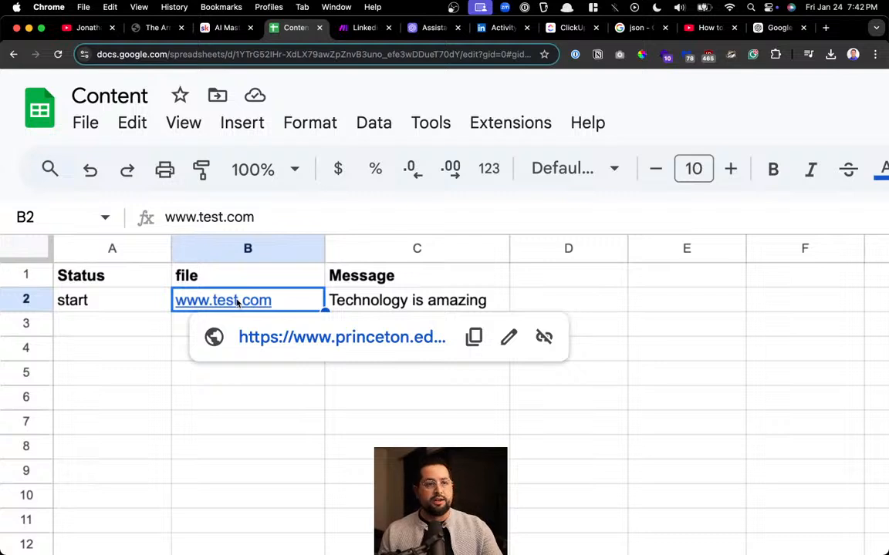
left_click(247, 217)
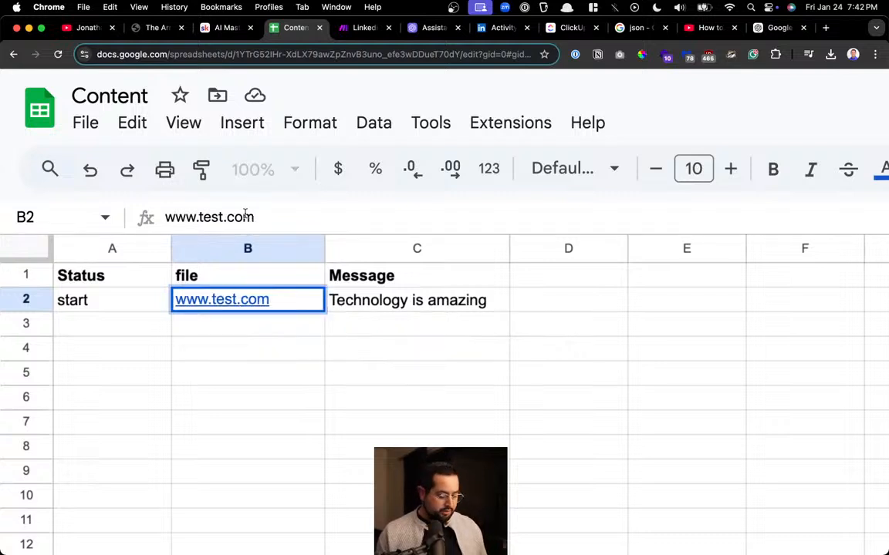
key("super+a")
key("BackSpace")
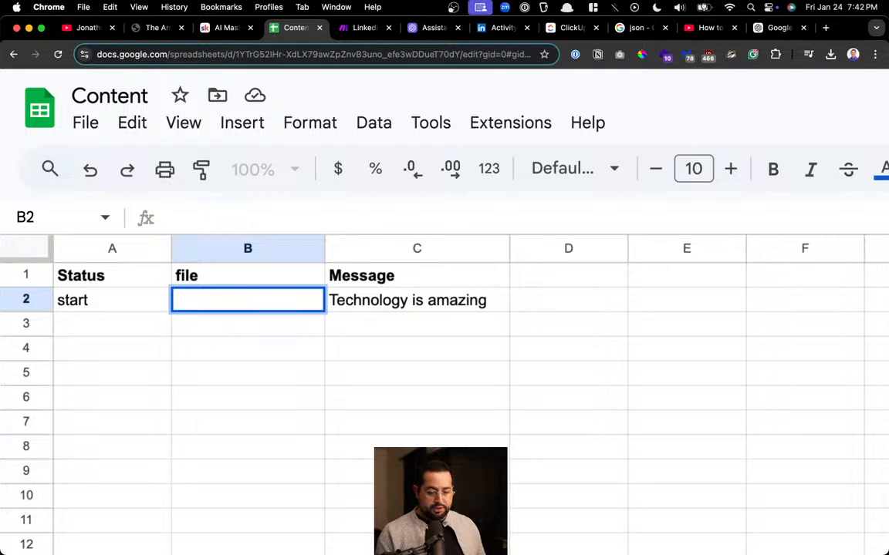
key("super+shift+v")
type("/j")
key("BackSpace")
key("BackSpace")
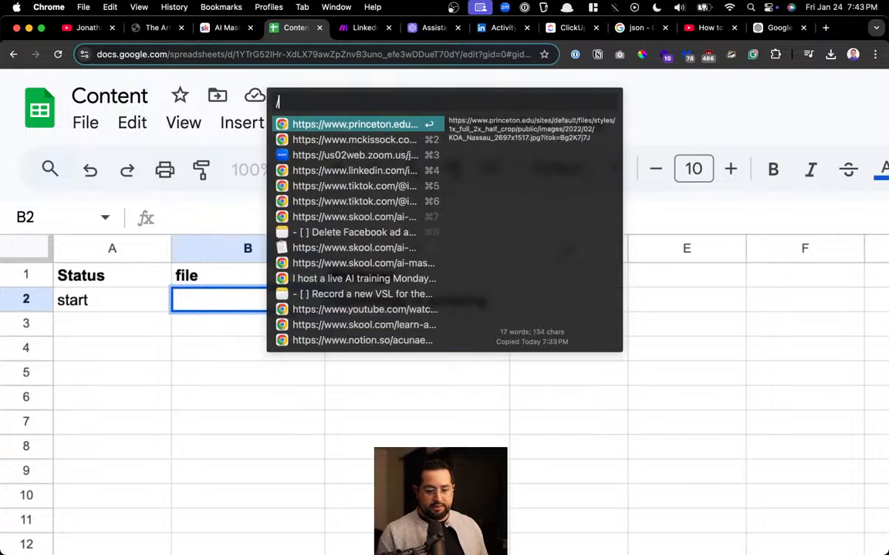
type(".p")
key("BackSpace")
key("BackSpace")
type(".jpg")
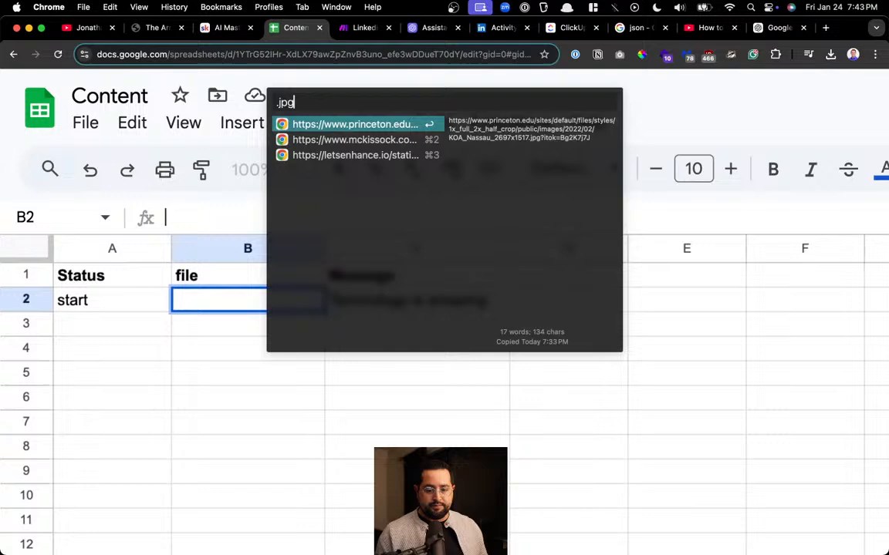
key("Escape")
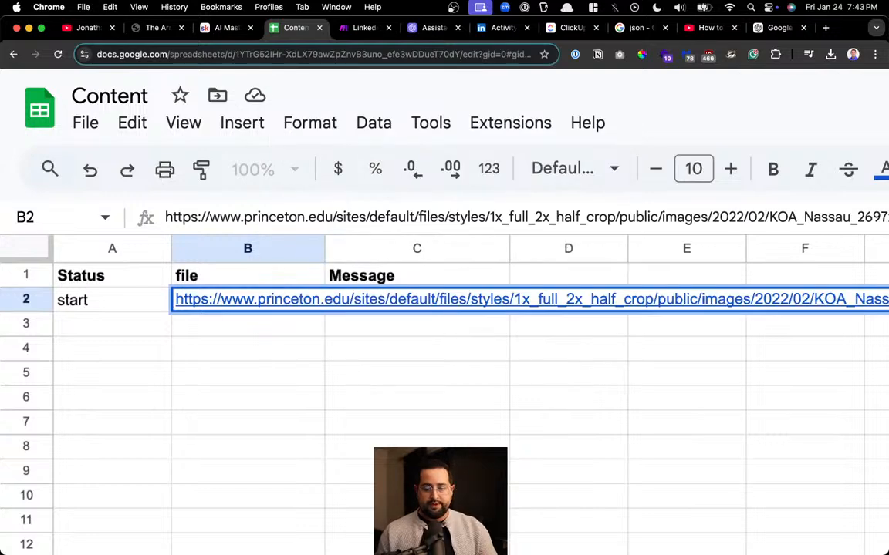
Trim the image URL in cell B2 so it ends in .jpg, removing the query string
key("BackSpace")
key("BackSpace")
key("BackSpace")
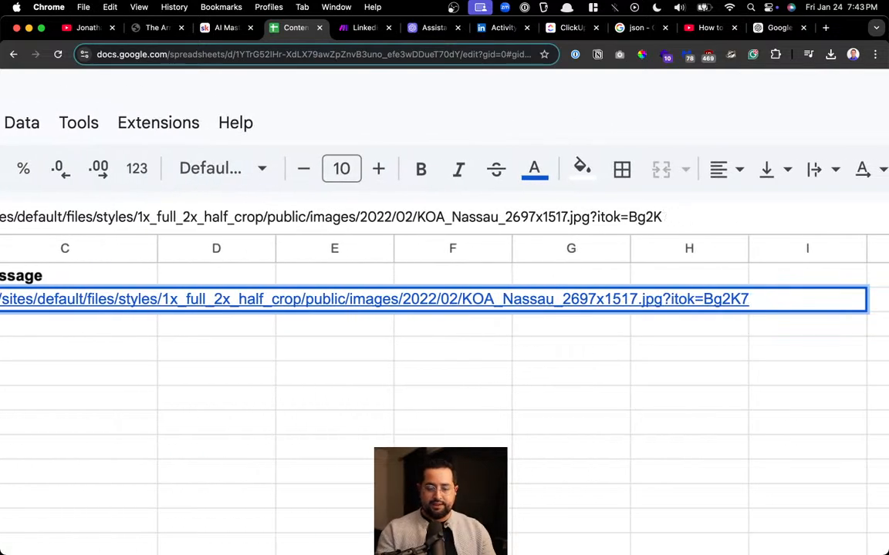
key("BackSpace")
key("BackSpace")
key("BackSpace")
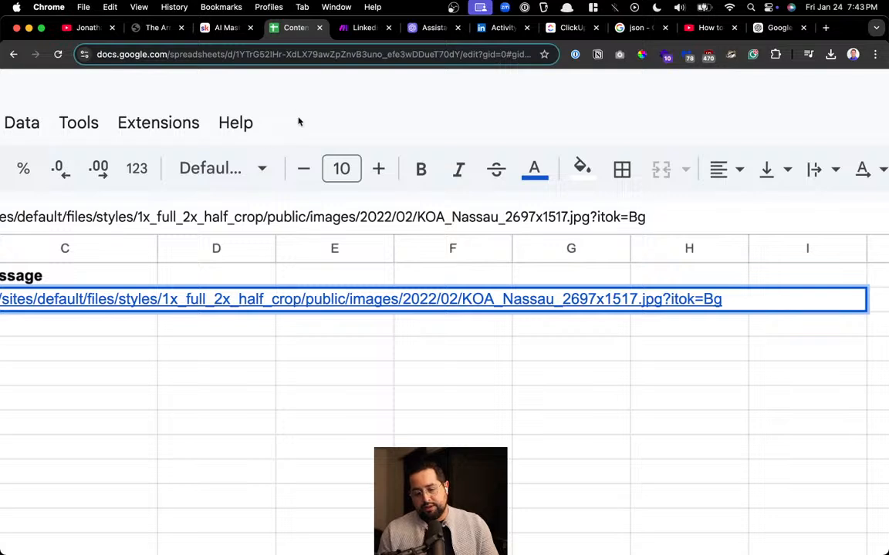
left_click_drag(646, 216, 590, 217)
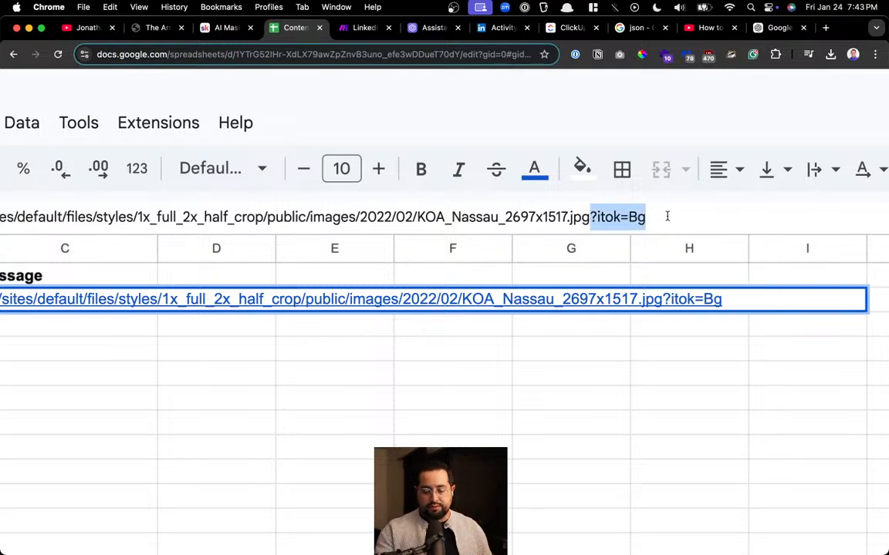
key("BackSpace")
left_click_drag(637, 216, 570, 219)
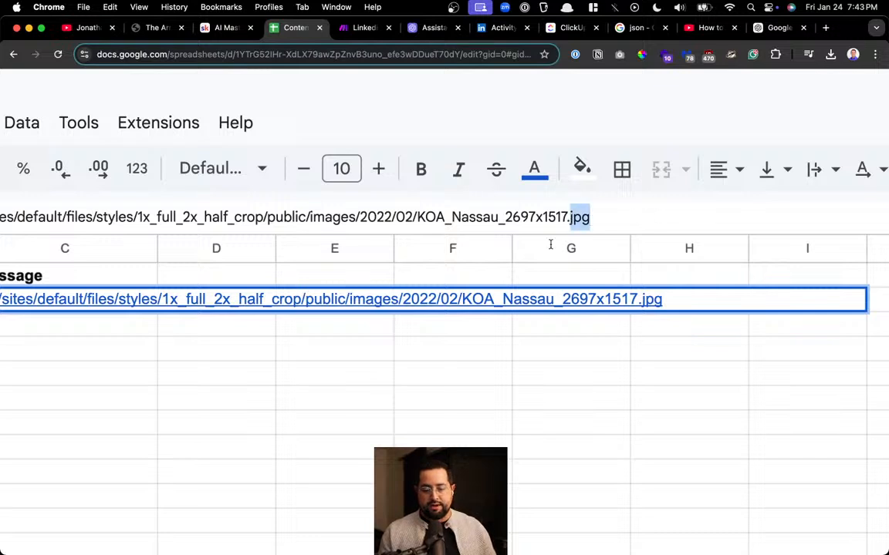
Copy the image URL from cell B2, open it in a new browser tab to check the image, and close that tab
left_click(491, 216)
scroll(374, 216, "left", 1)
left_click(371, 215)
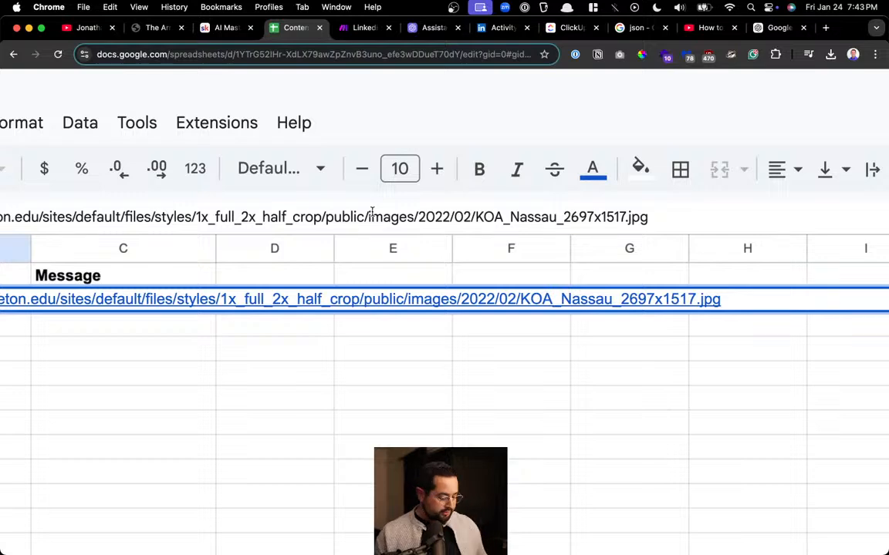
key("super+a")
key("super+c")
key("super+t")
key("super+v")
key("Return")
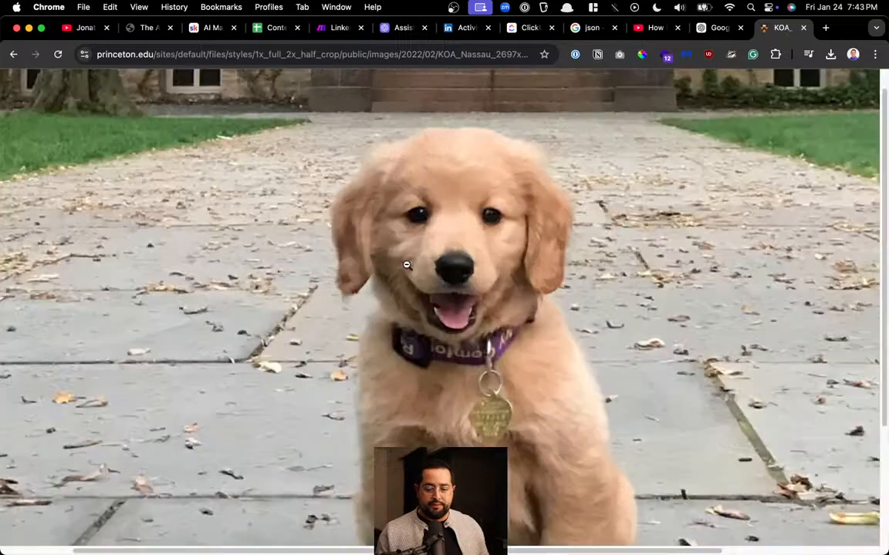
key("super+w")
Commit the edit of cell B2, switch to Make and run the Linkedin ChatGPT Demo scenario once
left_click(392, 93)
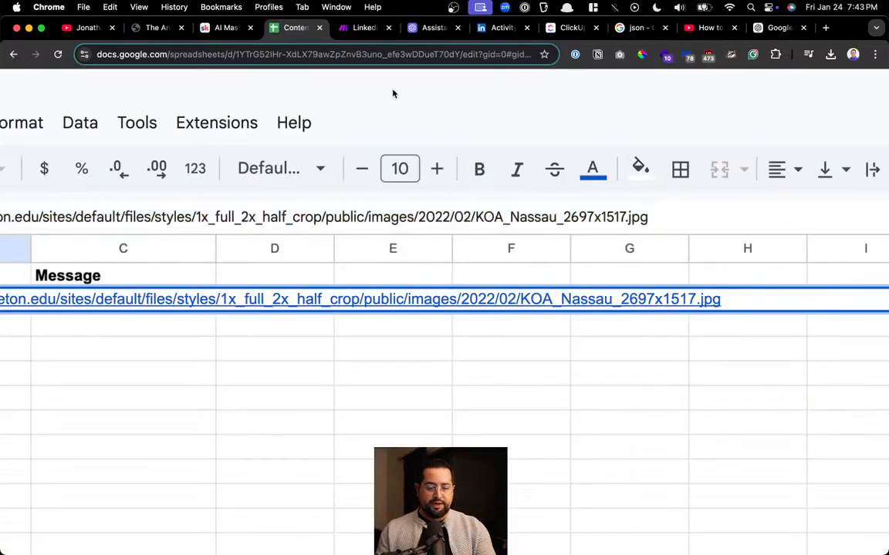
scroll(383, 127, "down", 4)
left_click(130, 290)
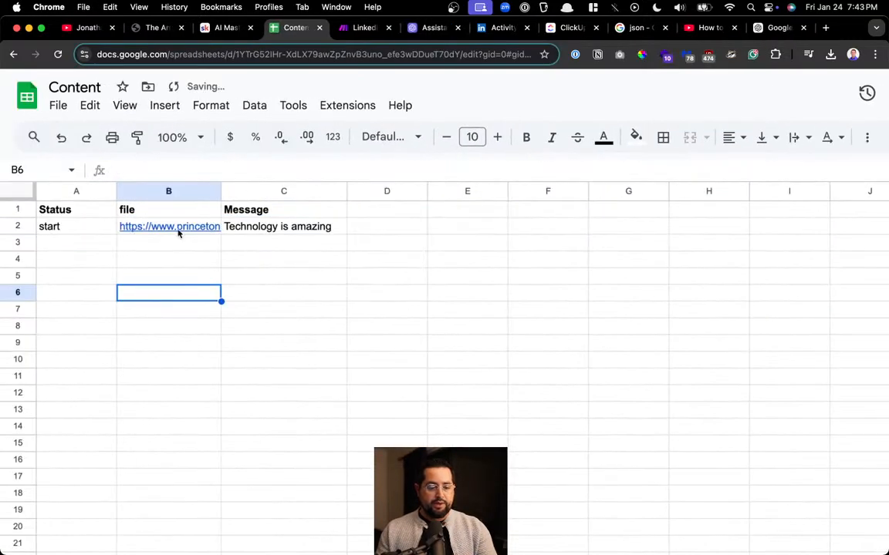
left_click(361, 28)
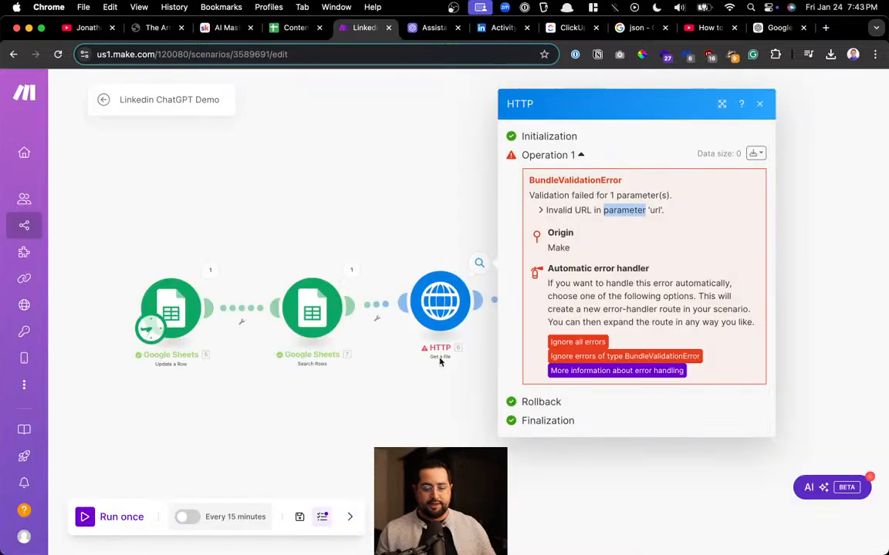
left_click(453, 384)
left_click(108, 518)
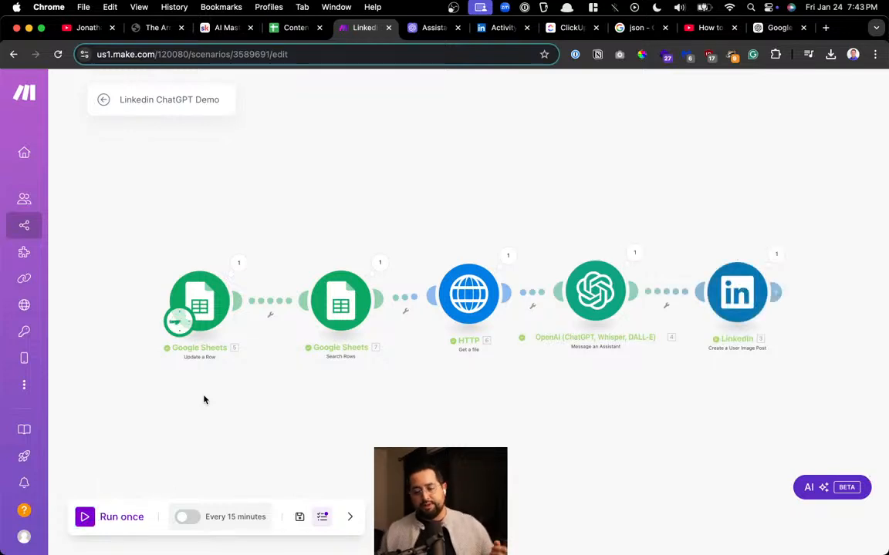
Reload the LinkedIn activity page to check for the new post and return to the Make scenario
left_click(500, 28)
left_click(59, 54)
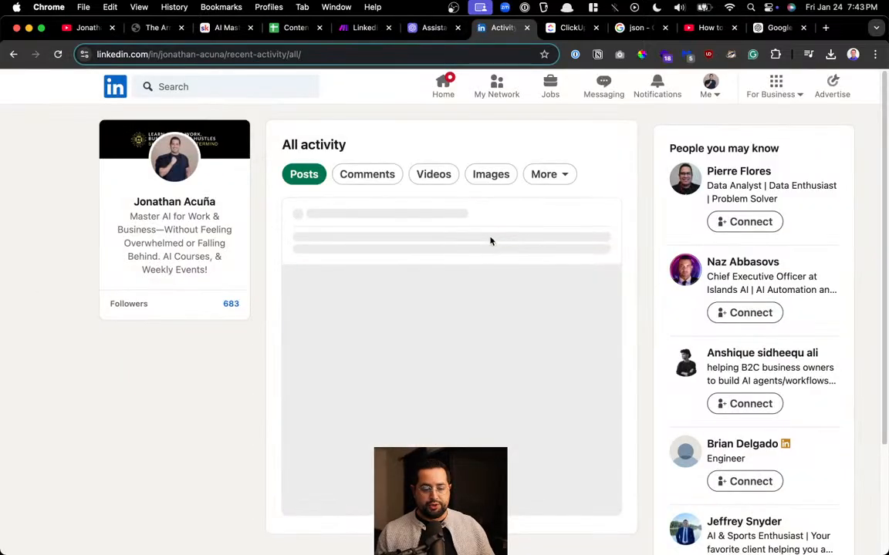
left_click(363, 28)
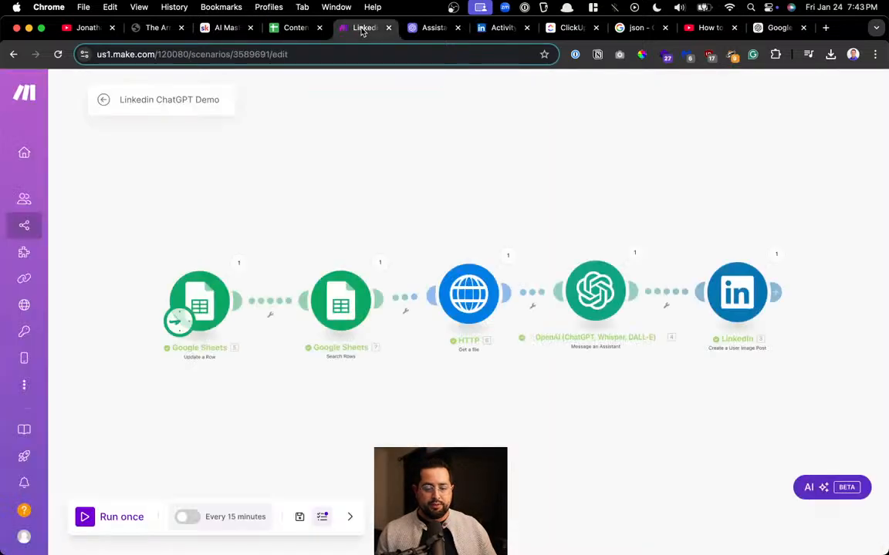
left_click_drag(564, 391, 542, 386)
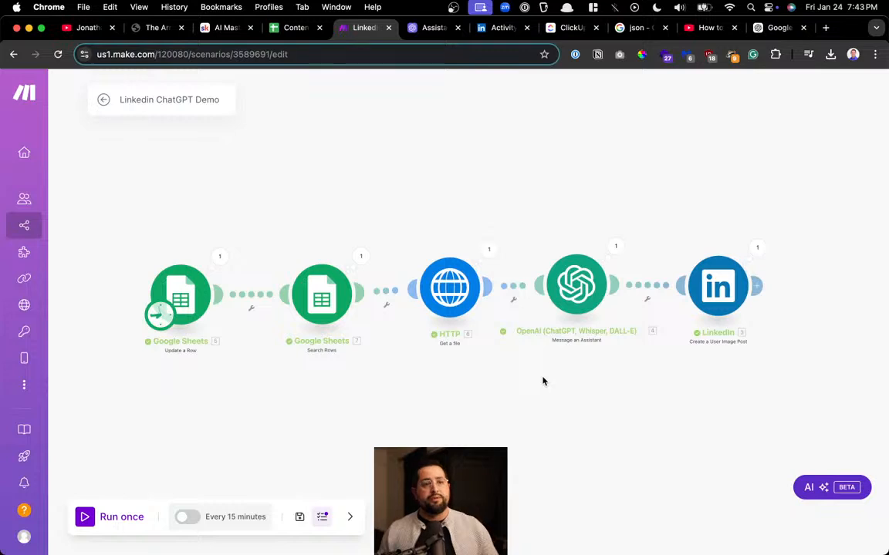
Review the linked Bot Writer assistant's system instructions and its JSON title and message output in the OpenAI playground
left_click(440, 30)
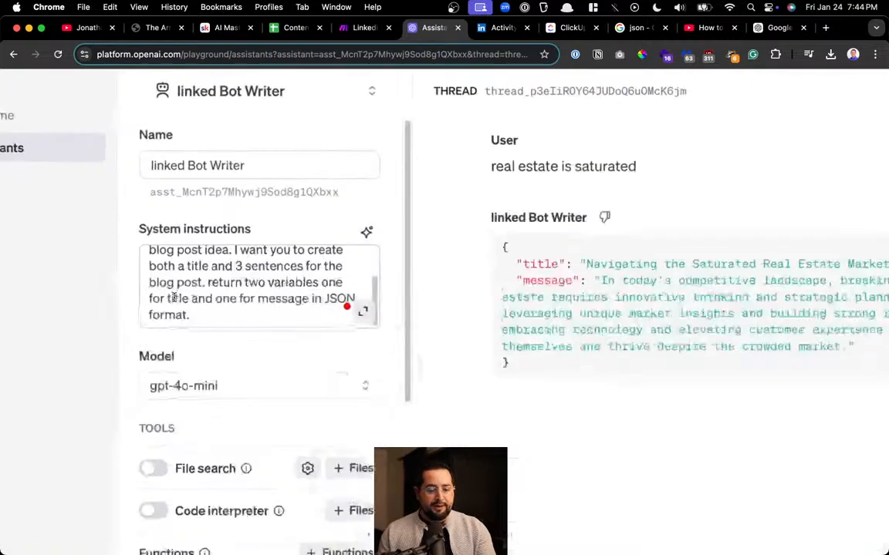
scroll(174, 298, "up", 2)
scroll(176, 301, "down", 1)
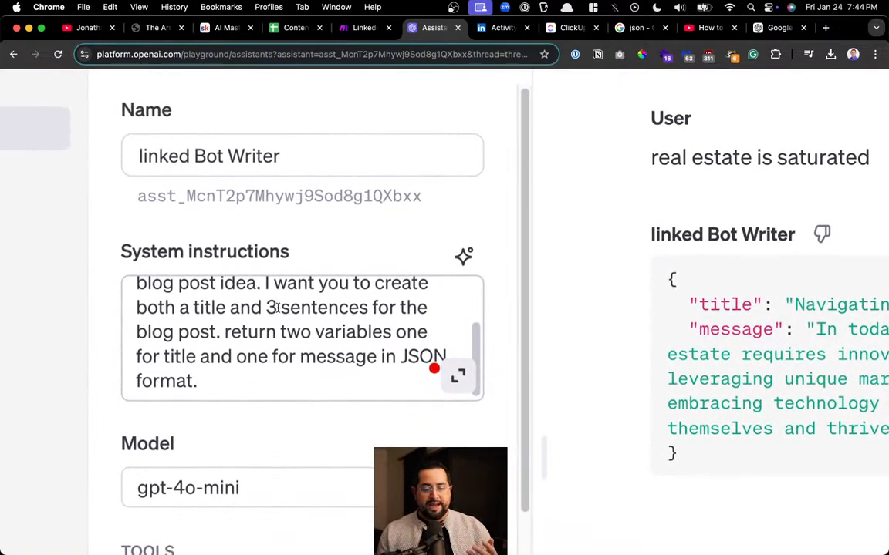
left_click(279, 308)
left_click_drag(279, 309, 281, 371)
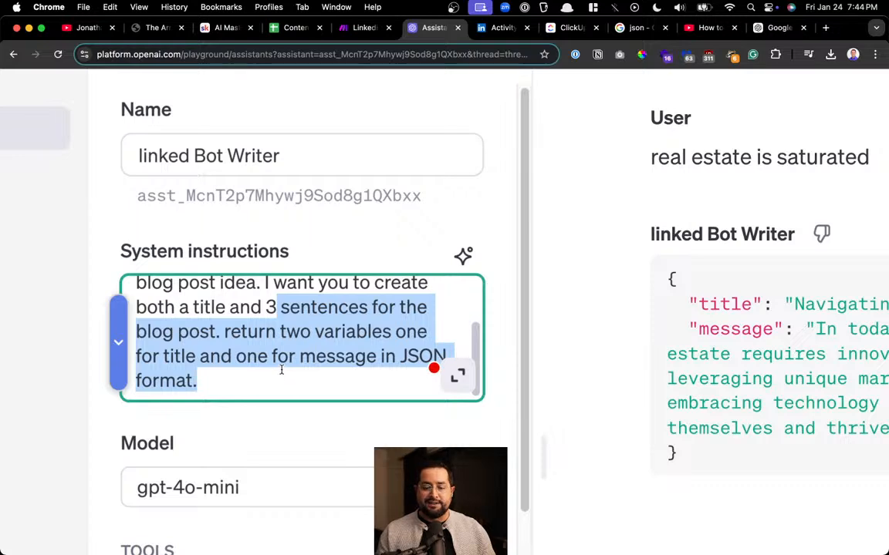
scroll(277, 352, "right", 5)
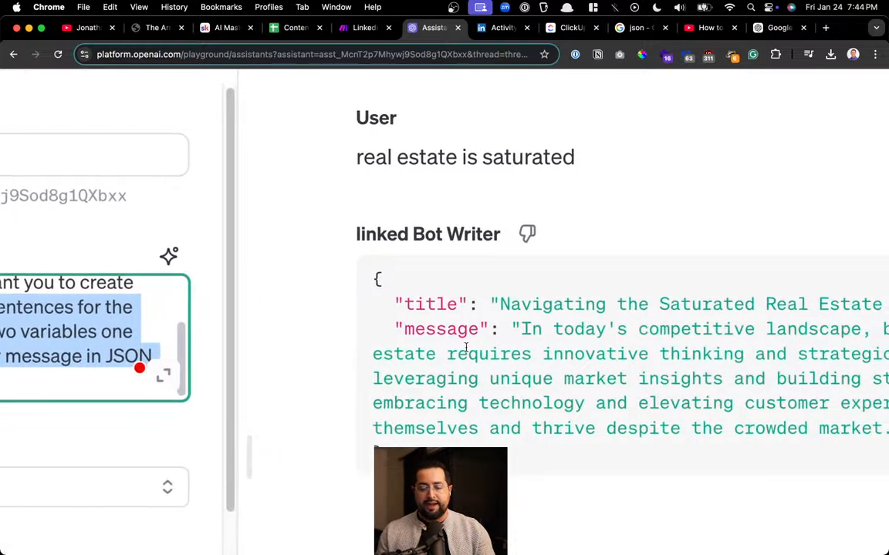
left_click_drag(451, 304, 469, 381)
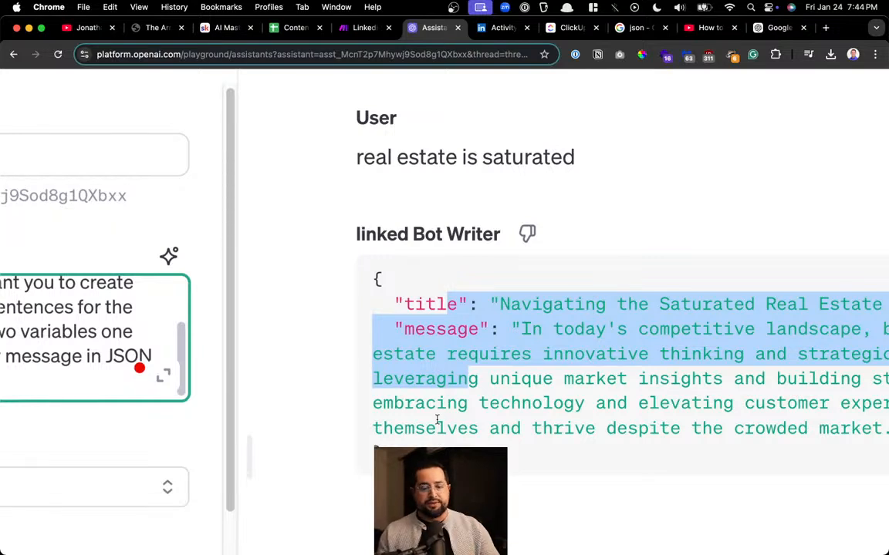
Switch to Make, open the Linkedin Post demo 2 scenario and examine its JSON module's settings
left_click(362, 28)
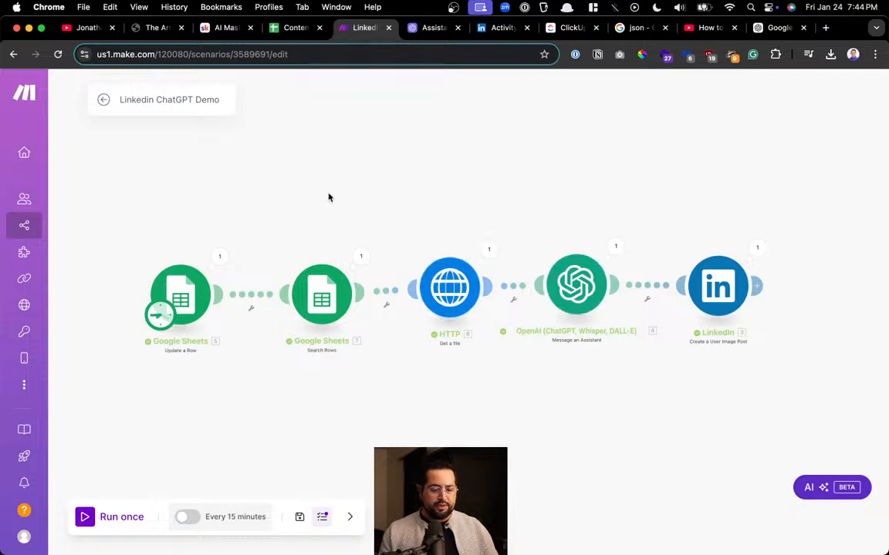
left_click_drag(518, 176, 432, 181)
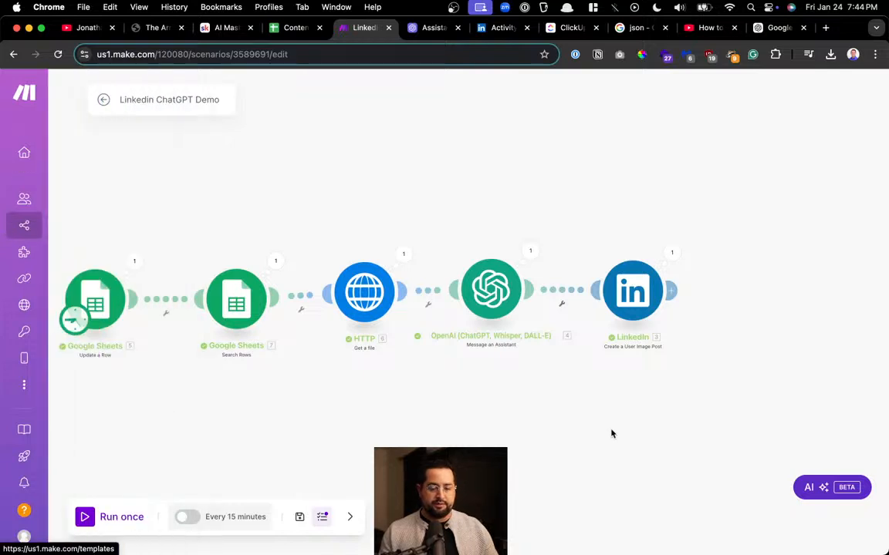
left_click(67, 229)
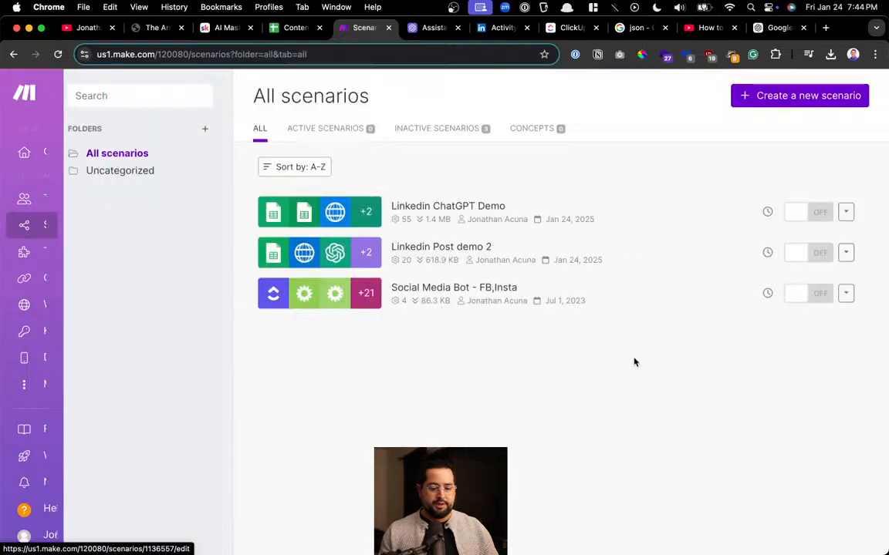
left_click(448, 254)
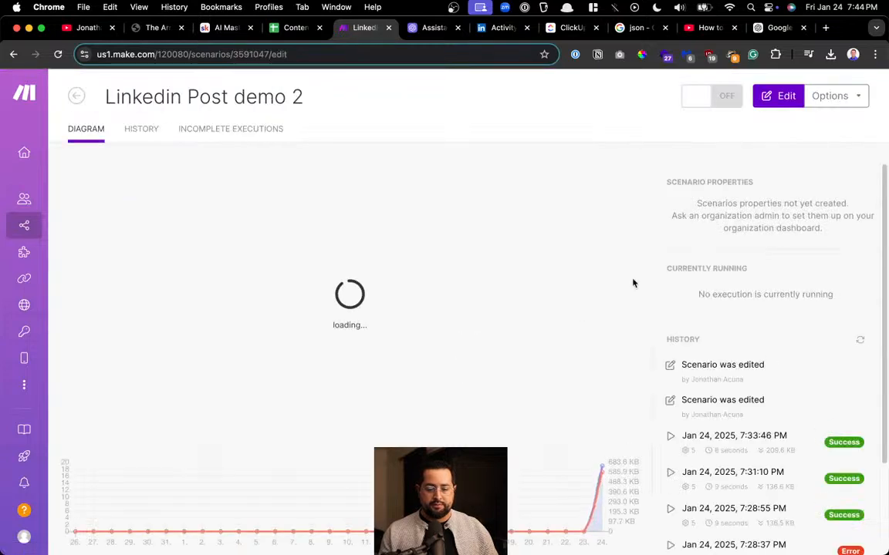
left_click(481, 316)
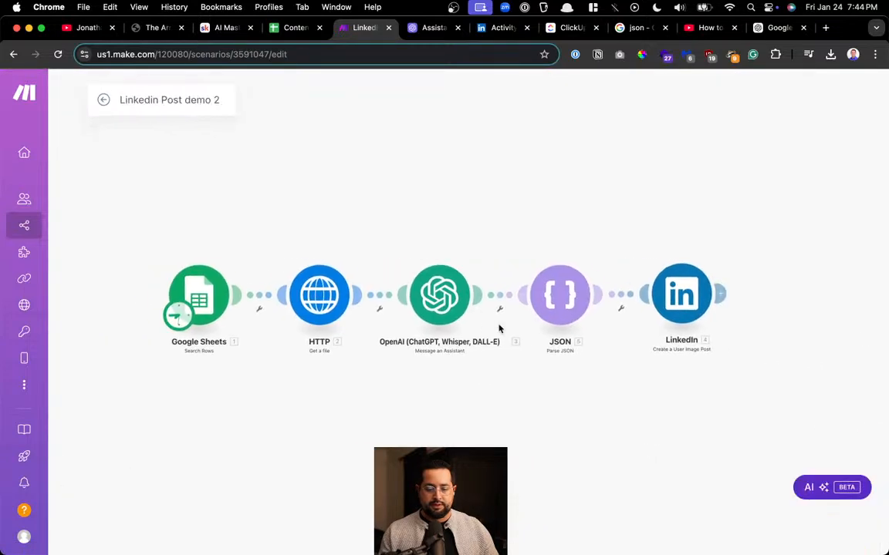
left_click(594, 298)
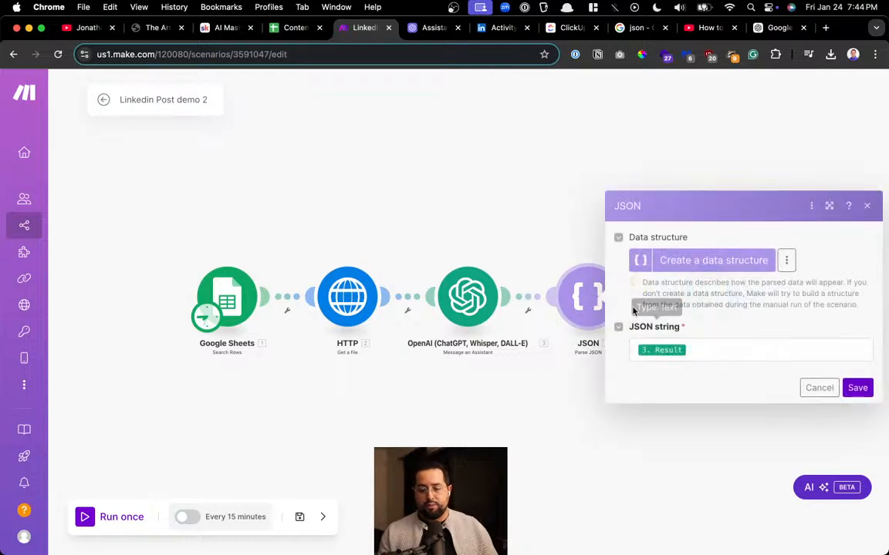
left_click(567, 334)
left_click_drag(617, 371, 454, 383)
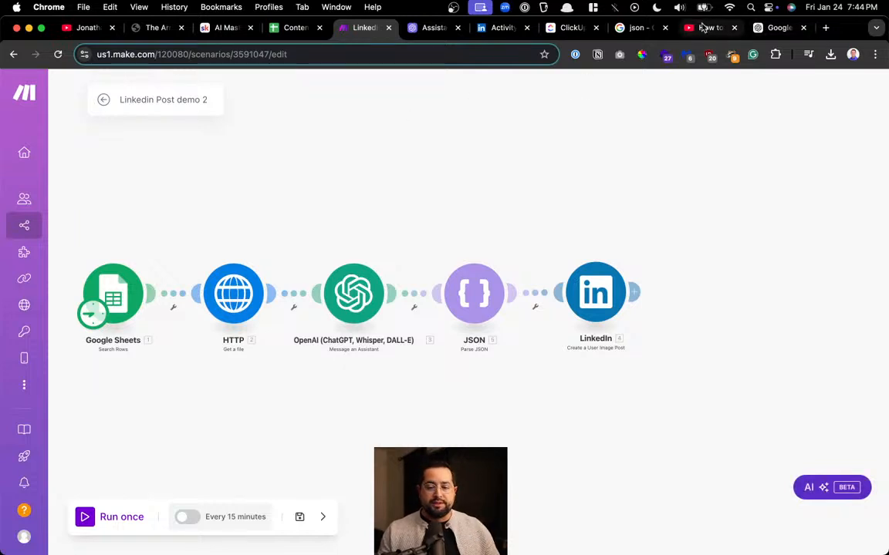
Move the YouTube LinkedIn auto-post tutorial's browser tab directly after the Make tab and return to the Linkedin Post demo 2 scenario
left_click_drag(703, 28, 432, 28)
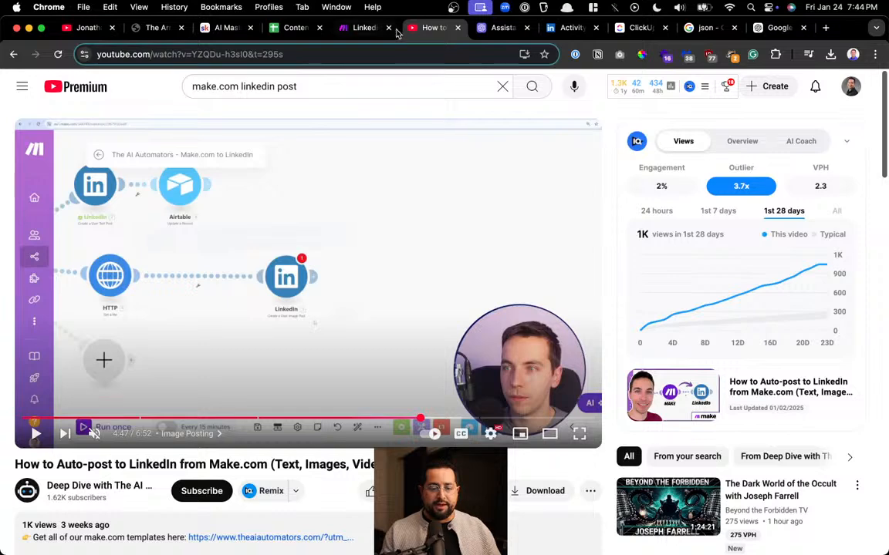
left_click(365, 28)
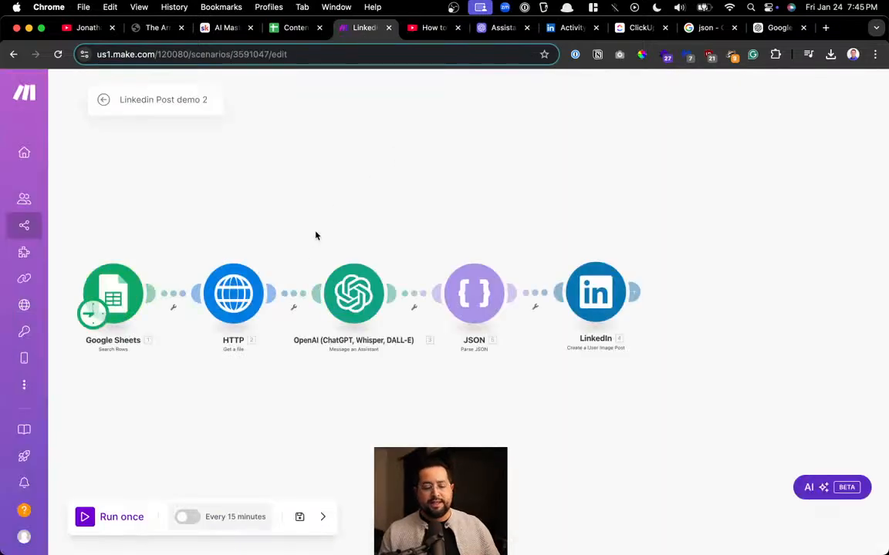
left_click_drag(315, 235, 425, 229)
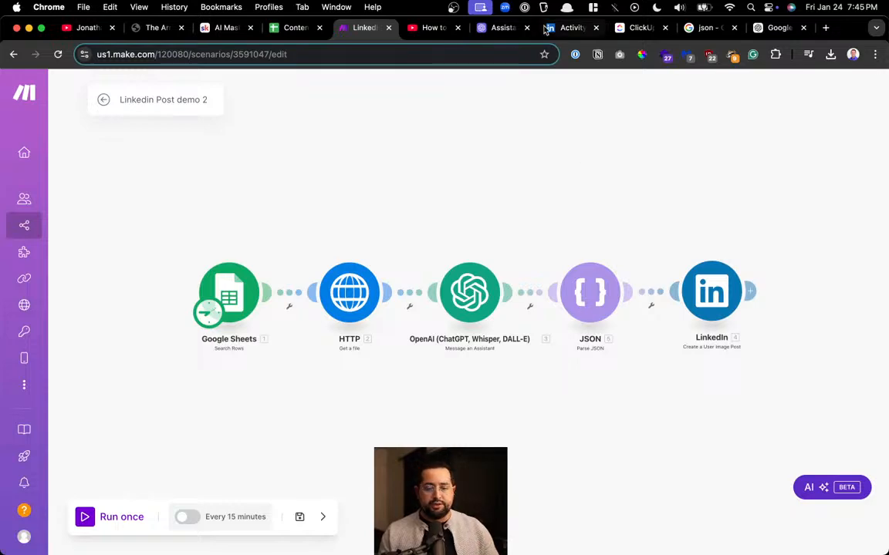
Check the linked Bot Writer assistant's JSON output in the OpenAI playground and return to the Linkedin Post demo 2 scenario
left_click(497, 28)
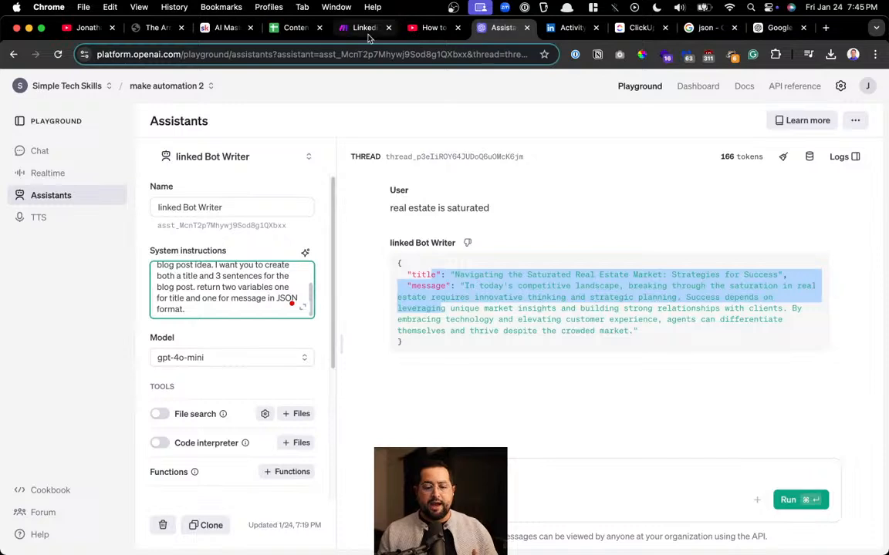
left_click(365, 34)
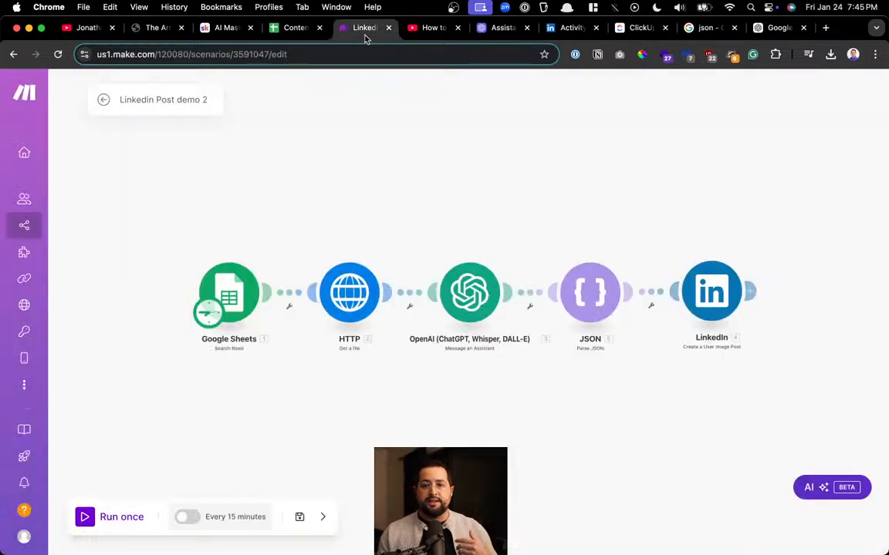
scroll(325, 348, "left", 3)
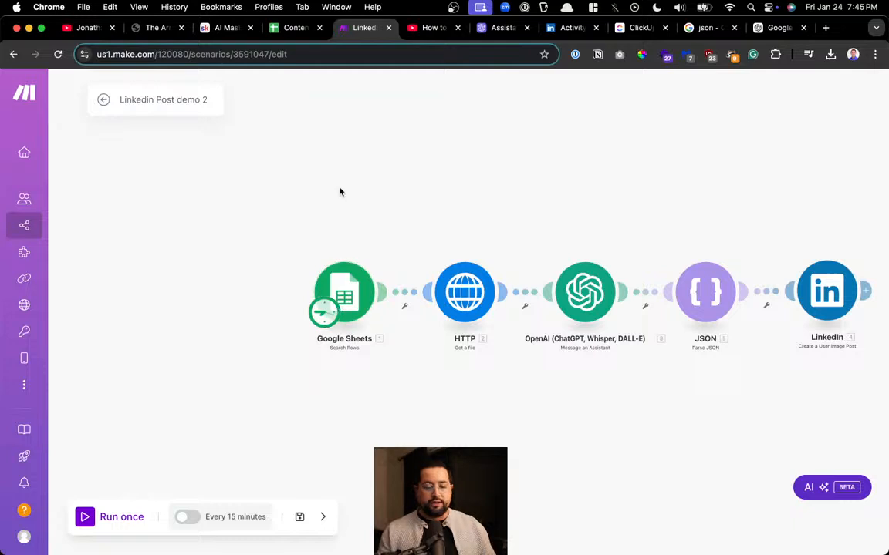
Search Google for airtable in a new browser tab and open the Airtable website
key("super+t")
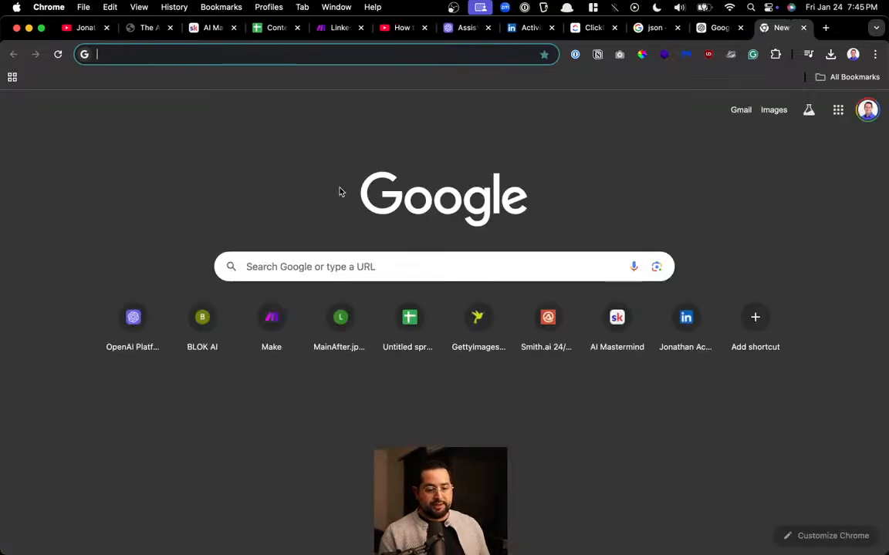
type("airtab")
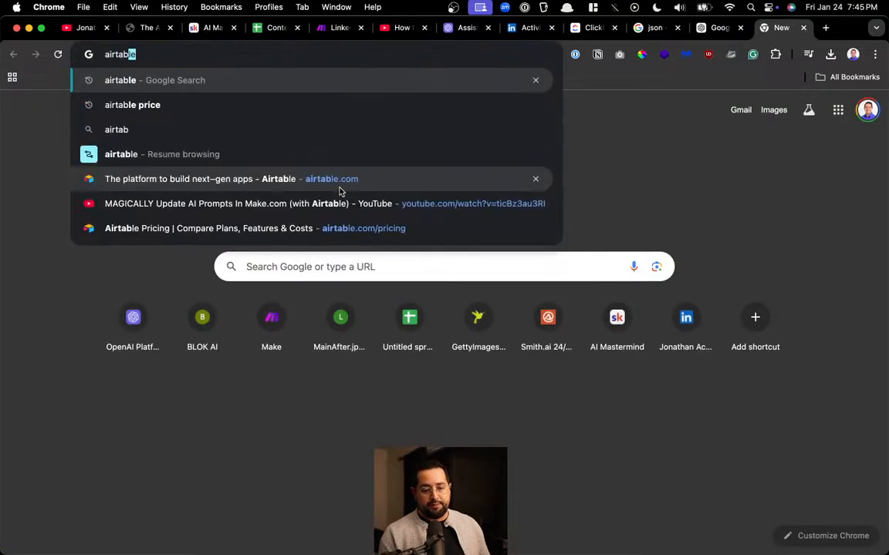
key("Return")
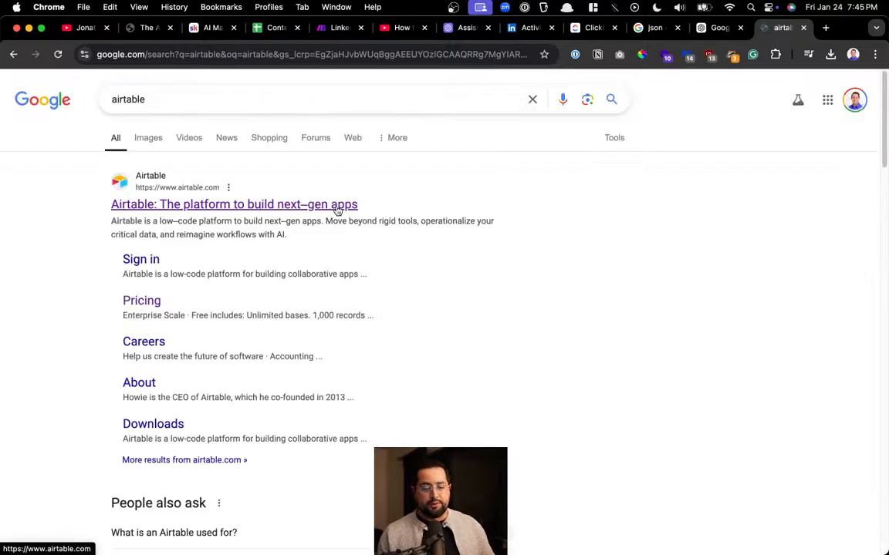
left_click(341, 204)
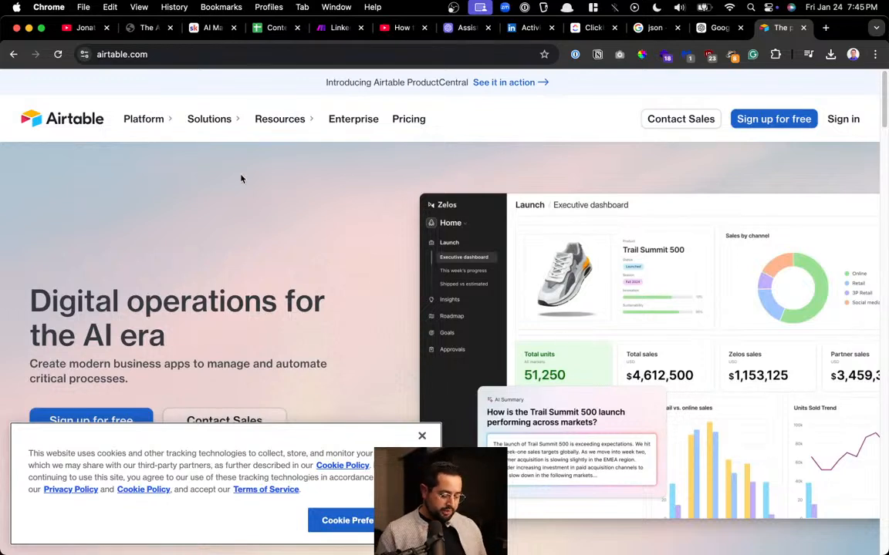
Search Google for clickup, open the ClickUp website result and return to the search results
key("super+l")
type("clickup")
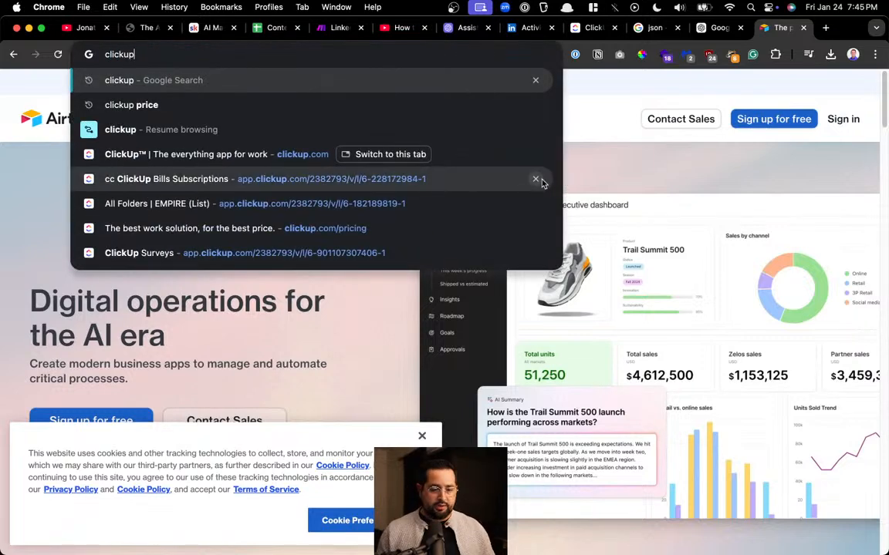
key("Return")
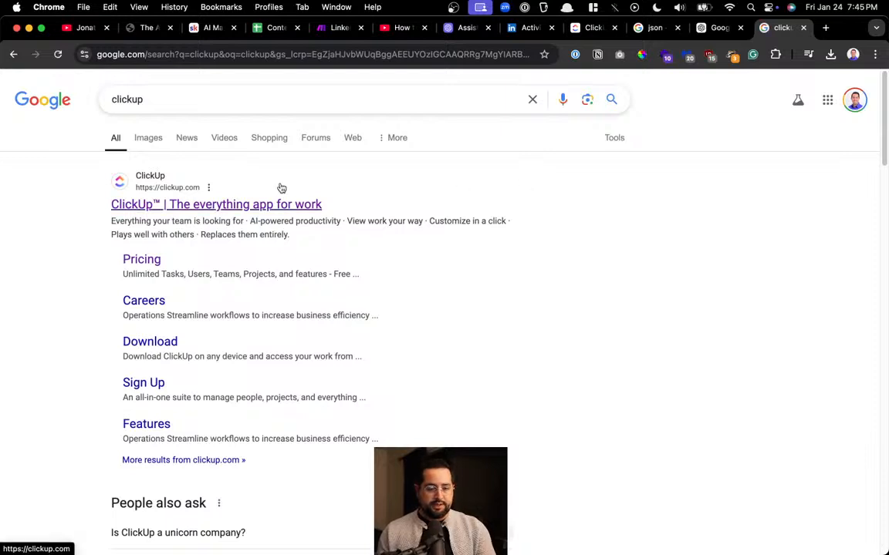
left_click(199, 204)
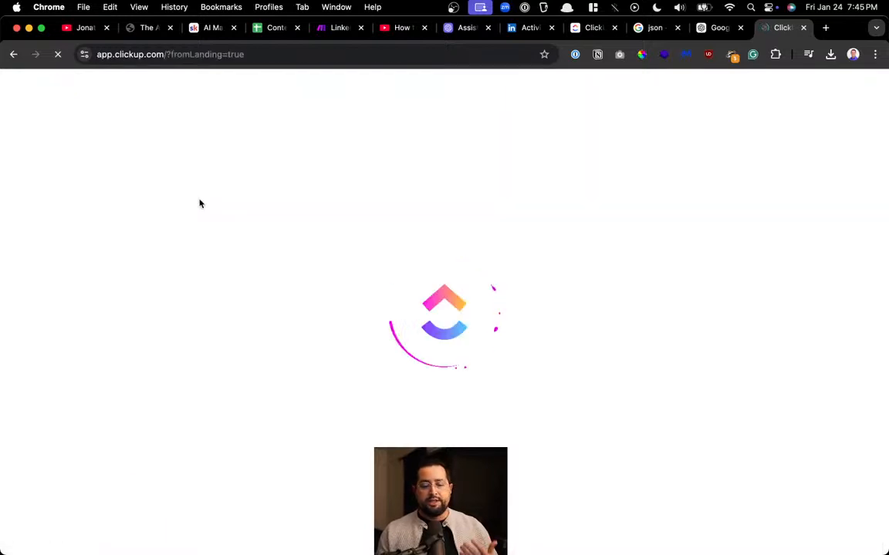
left_click(14, 54)
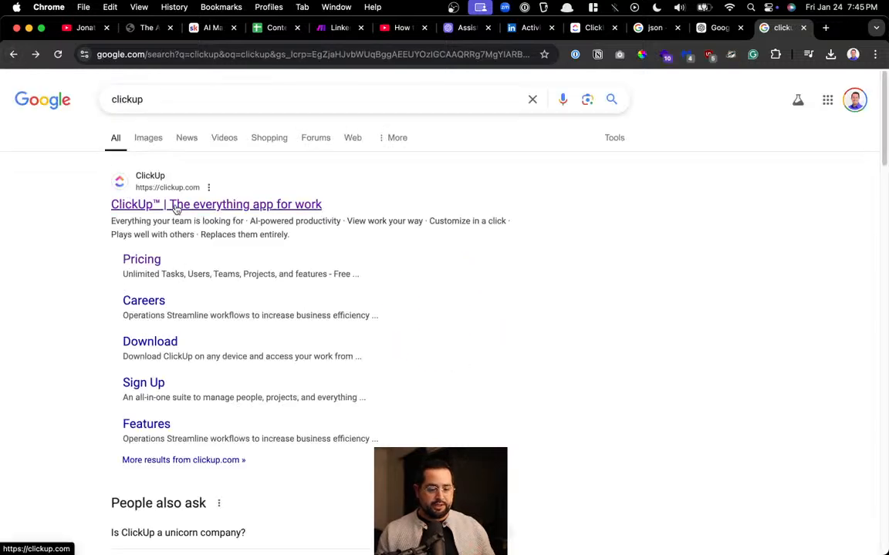
scroll(132, 263, "down", 1)
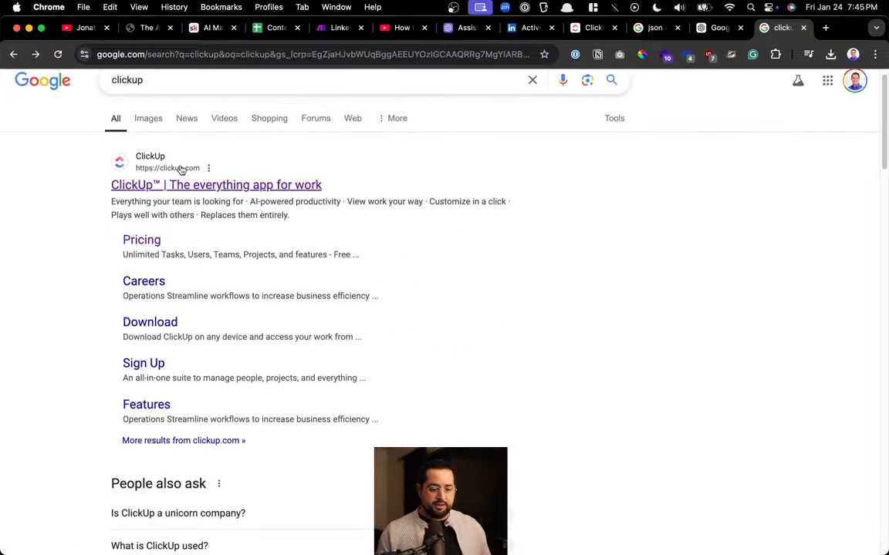
Search for clickup in a new incognito window, open the official ClickUp site and go to its homepage
key("super+shift+n")
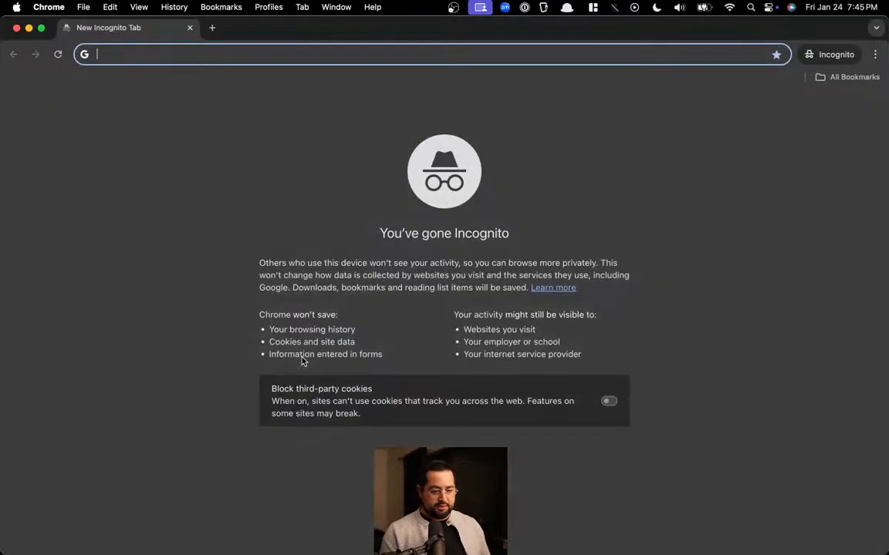
type("clickup")
key("Return")
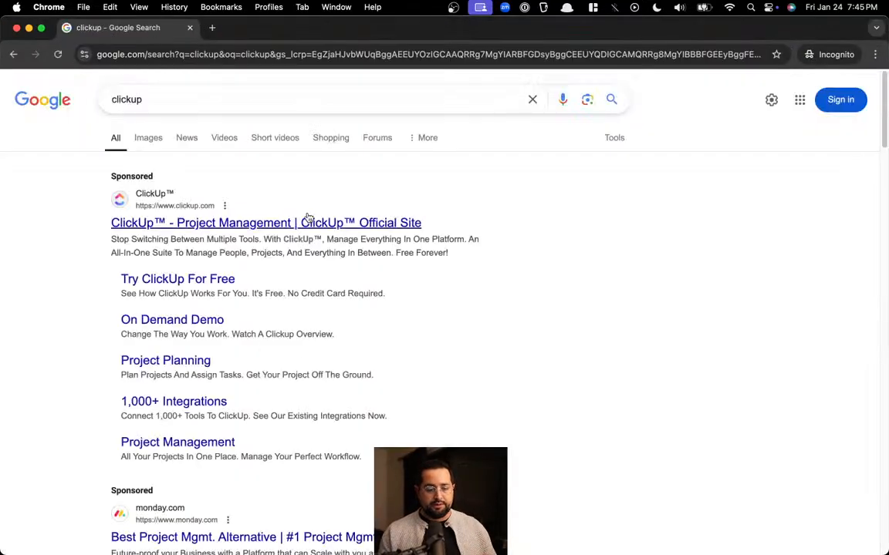
left_click(308, 220)
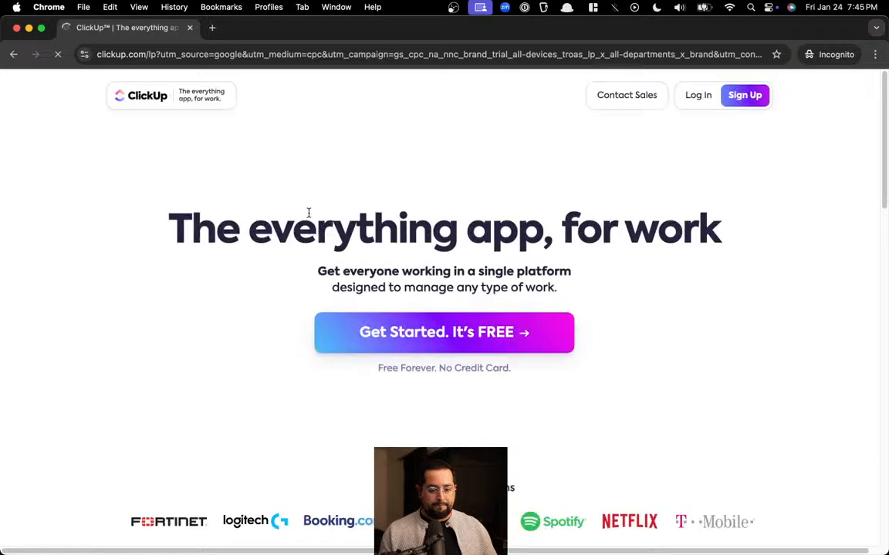
scroll(333, 240, "down", 15)
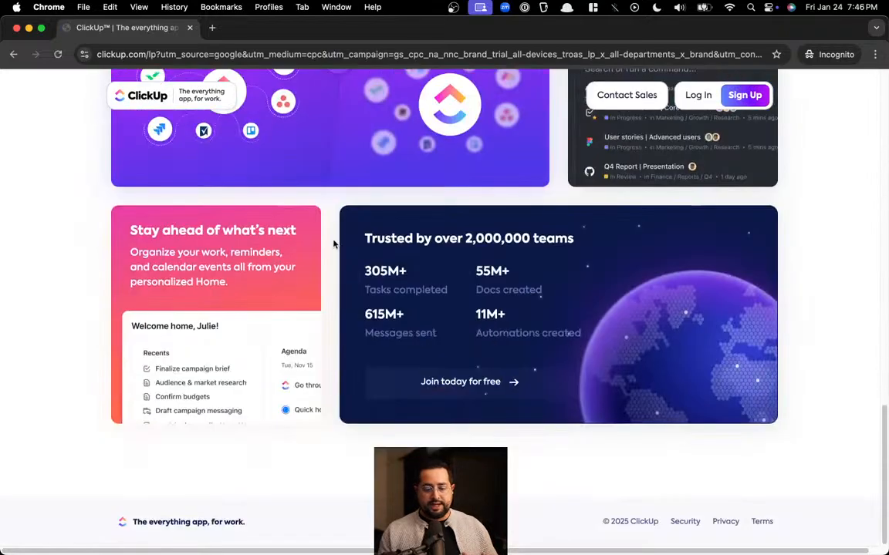
scroll(368, 275, "up", 10)
scroll(368, 275, "up", 10)
left_click(180, 100)
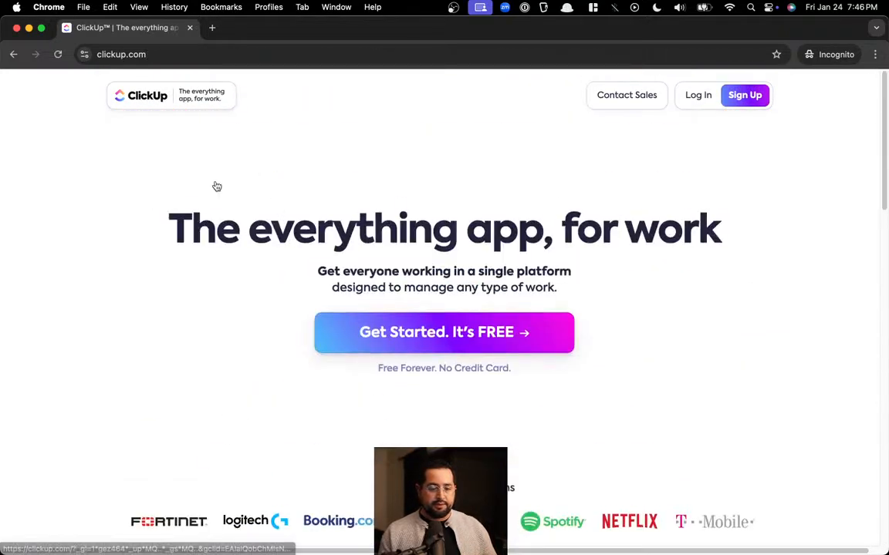
Browse the ClickUp homepage, open the pricing page and examine the plan features, zooming in on the Unlimited plan
scroll(350, 309, "down", 5)
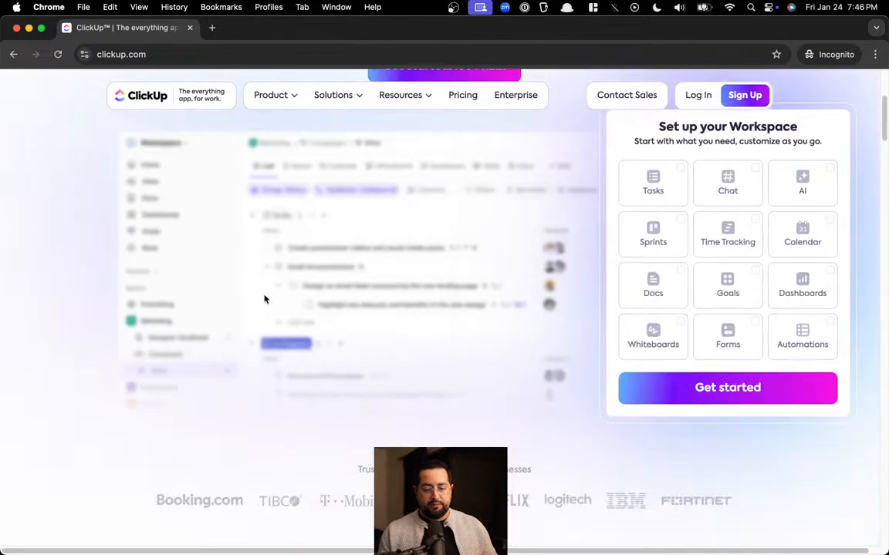
scroll(264, 301, "down", 5)
scroll(264, 301, "up", 4)
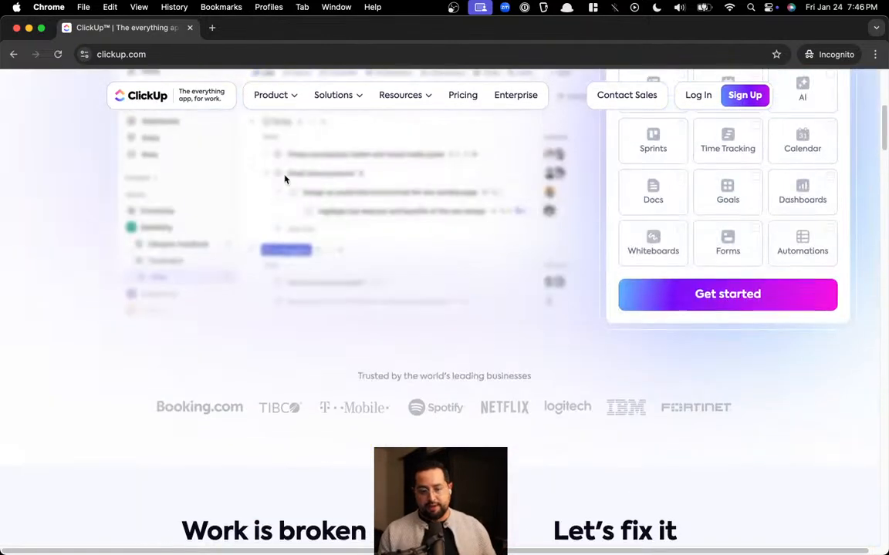
left_click(466, 104)
scroll(316, 352, "down", 4)
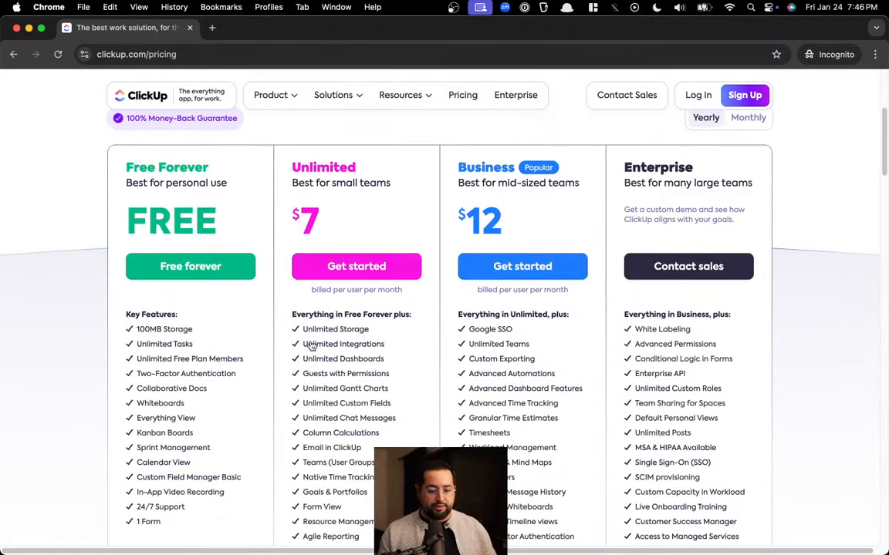
scroll(342, 343, "up", 3)
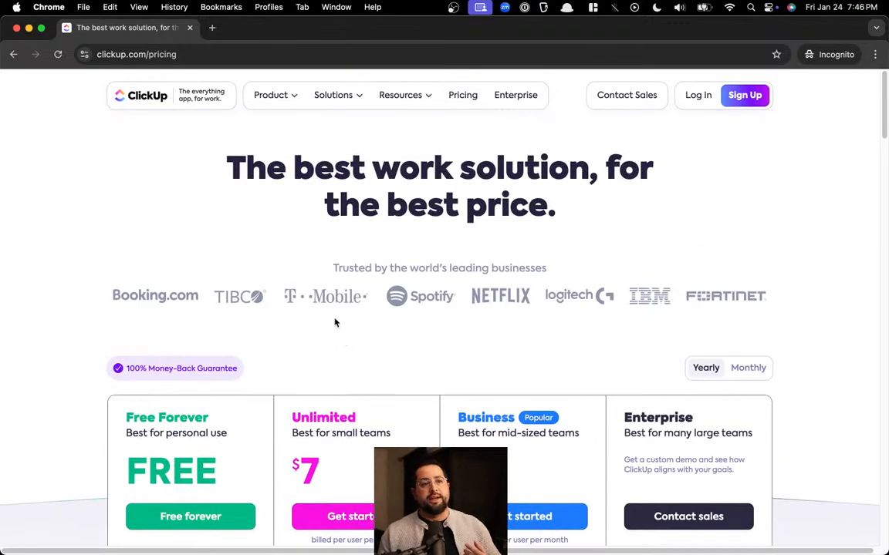
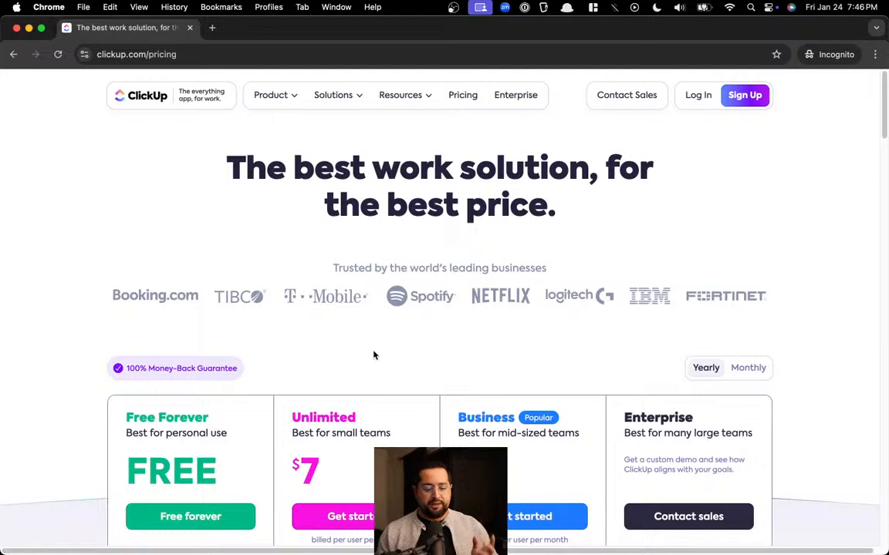
scroll(373, 355, "down", 5)
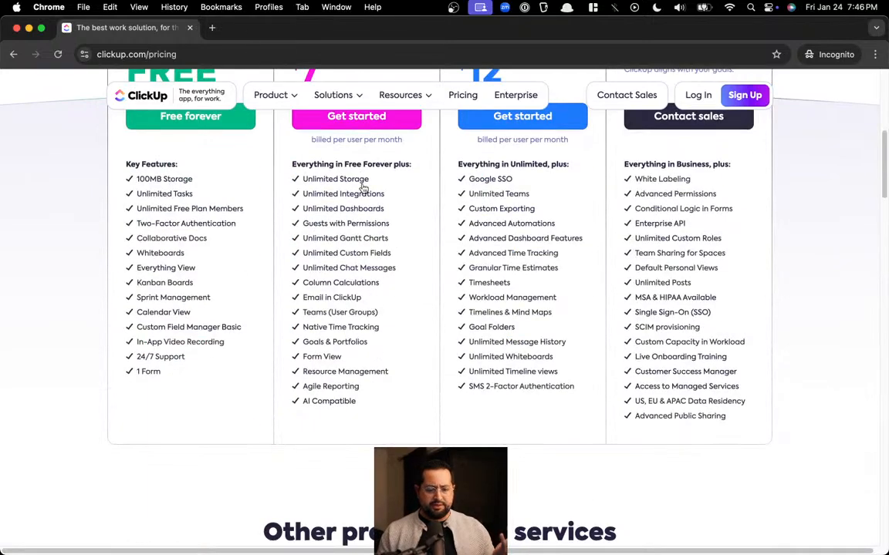
scroll(365, 204, "up", 2)
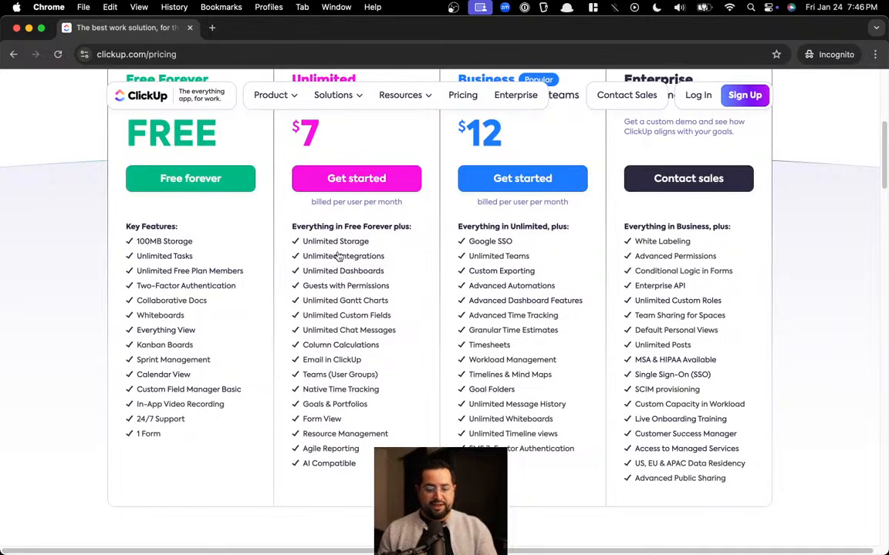
scroll(337, 257, "up", 5)
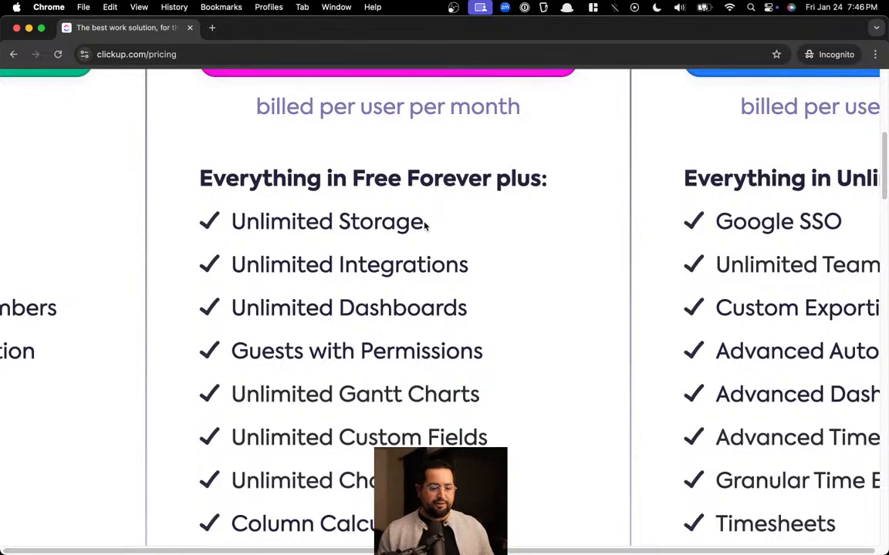
Close the incognito window, switch to Make and open the Social Media Bot - FB,Insta scenario's diagram for editing
left_click(16, 28)
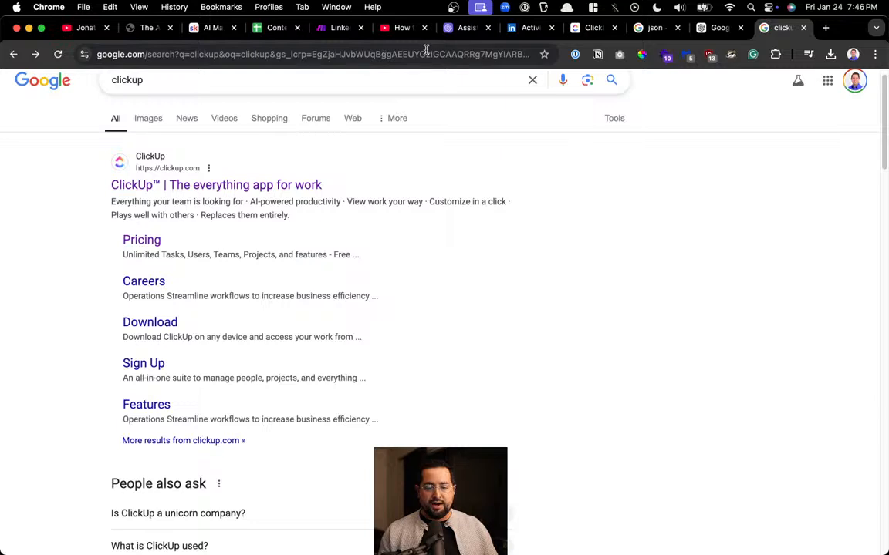
left_click(327, 35)
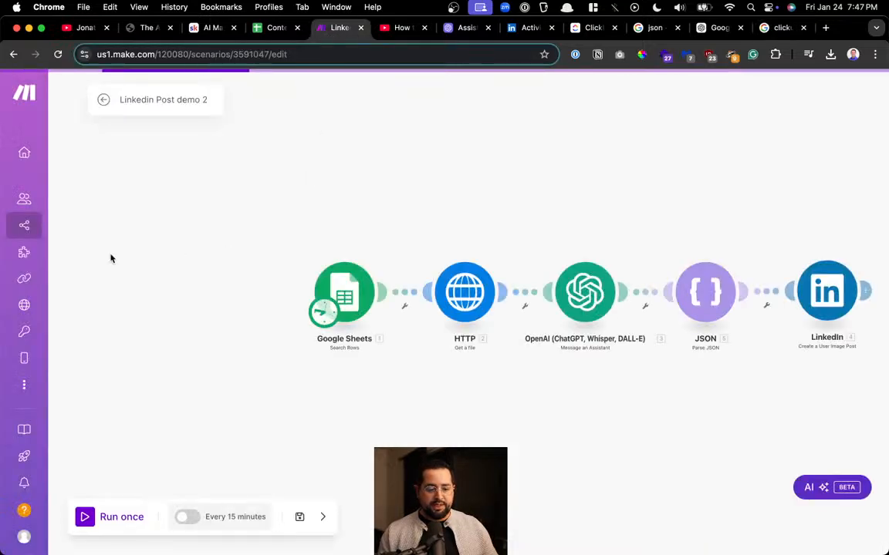
left_click(44, 225)
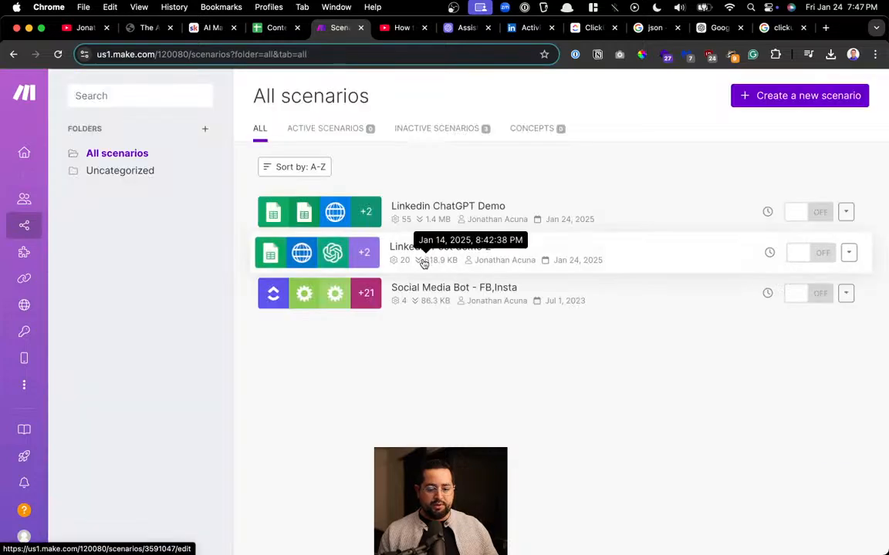
left_click(455, 295)
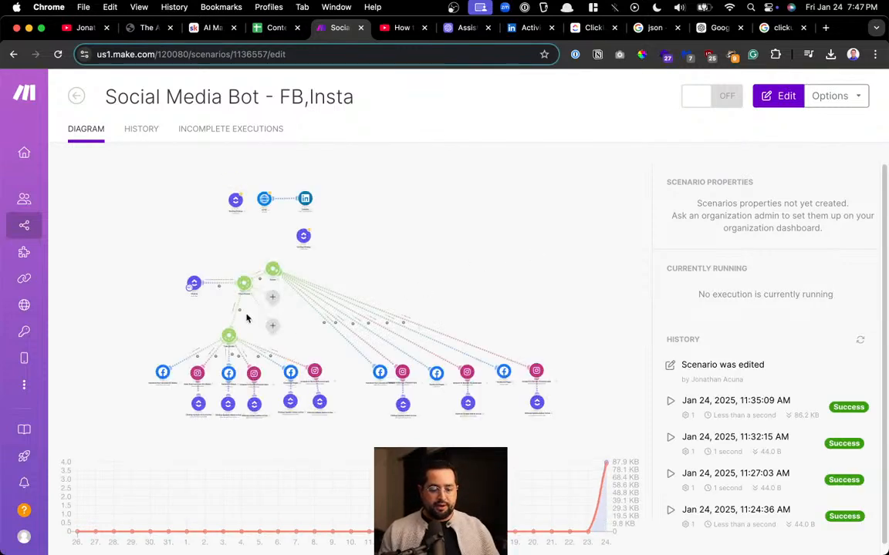
left_click(253, 317)
scroll(300, 313, "up", 5)
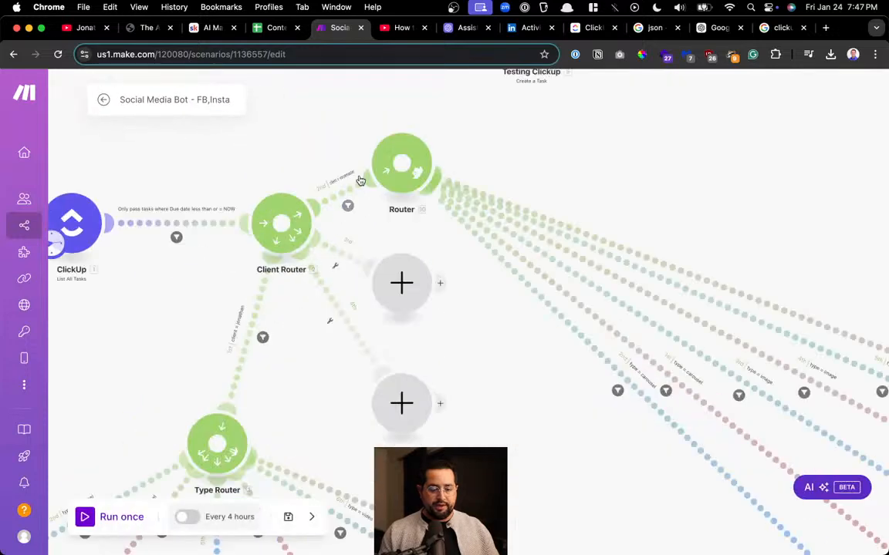
Disable the second route between the Client Router and the Router module
left_click(361, 180)
left_click(574, 377)
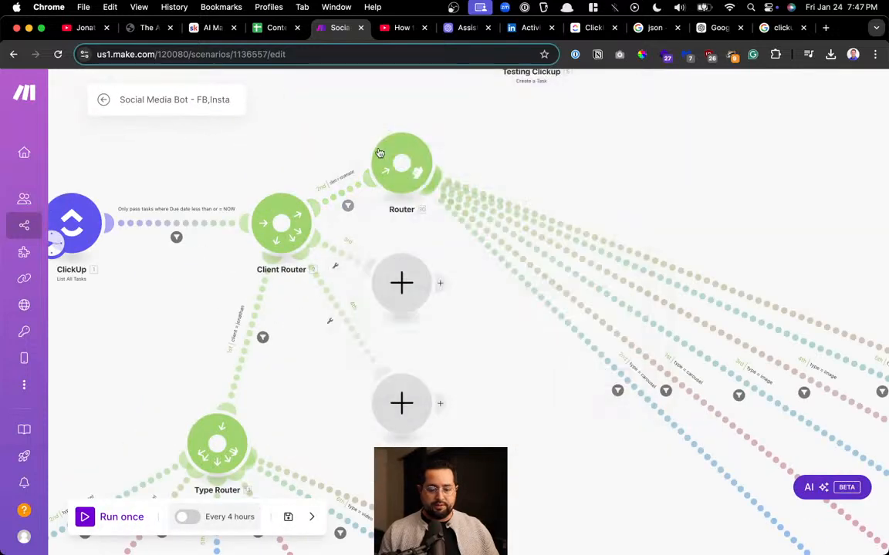
right_click(354, 195)
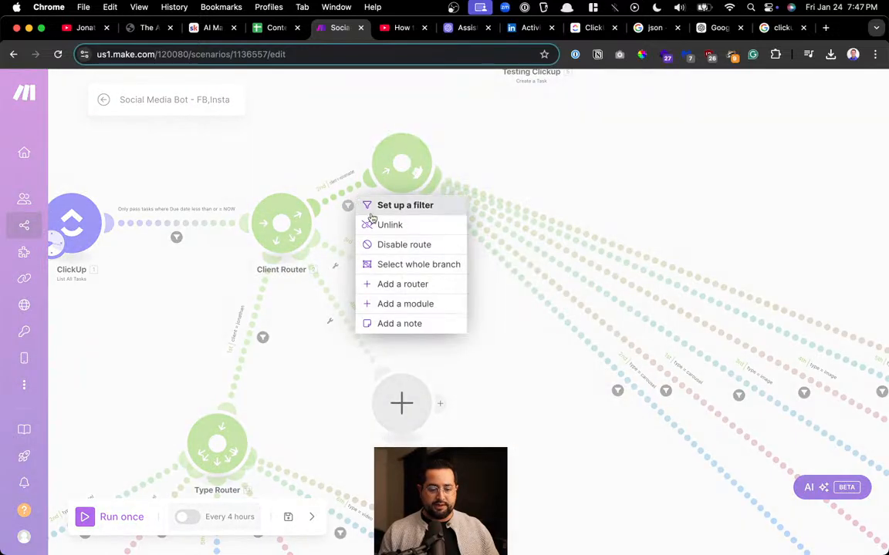
left_click(388, 245)
scroll(352, 155, "down", 3)
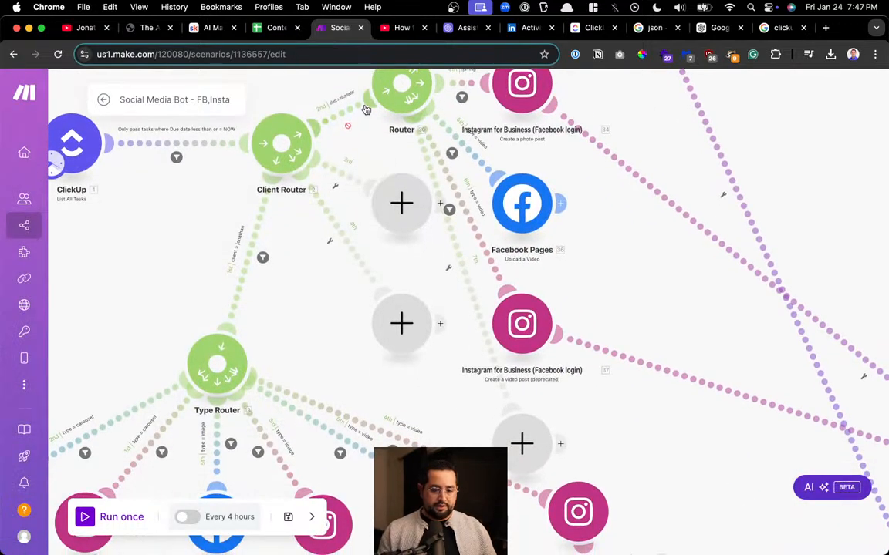
Unlink the Router module from the Client Router's second route
right_click(348, 114)
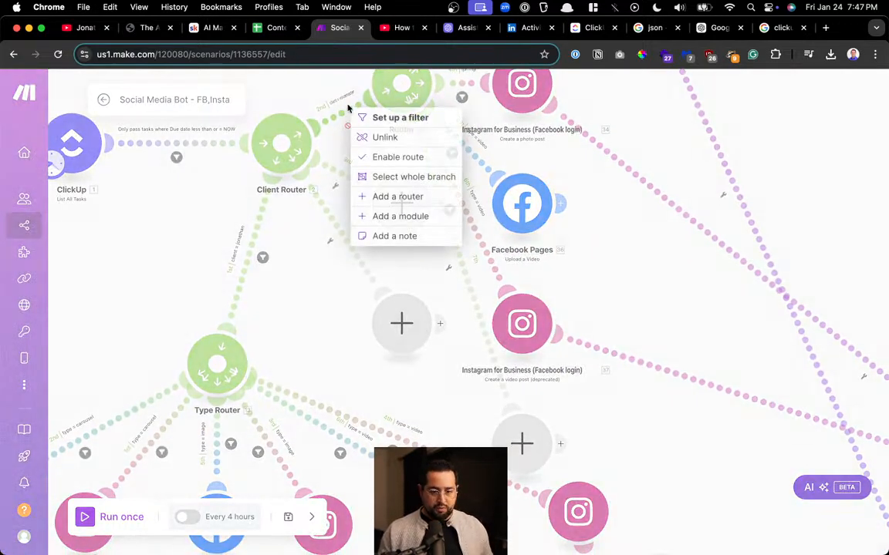
left_click(386, 137)
left_click_drag(344, 185, 123, 337)
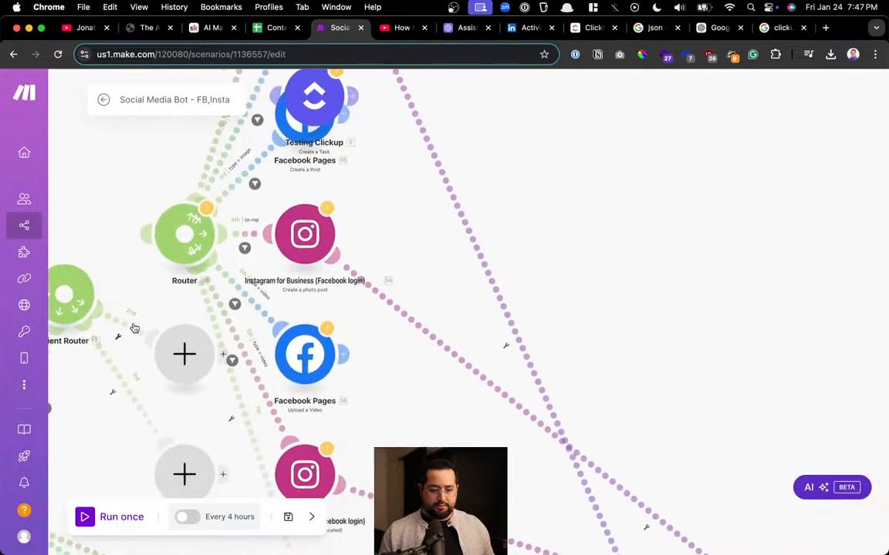
Move the unlinked Router and several of its Instagram, Facebook Pages and ClickUp modules away from the main Client Router flow
left_click_drag(198, 228, 741, 144)
scroll(398, 250, "down", 8)
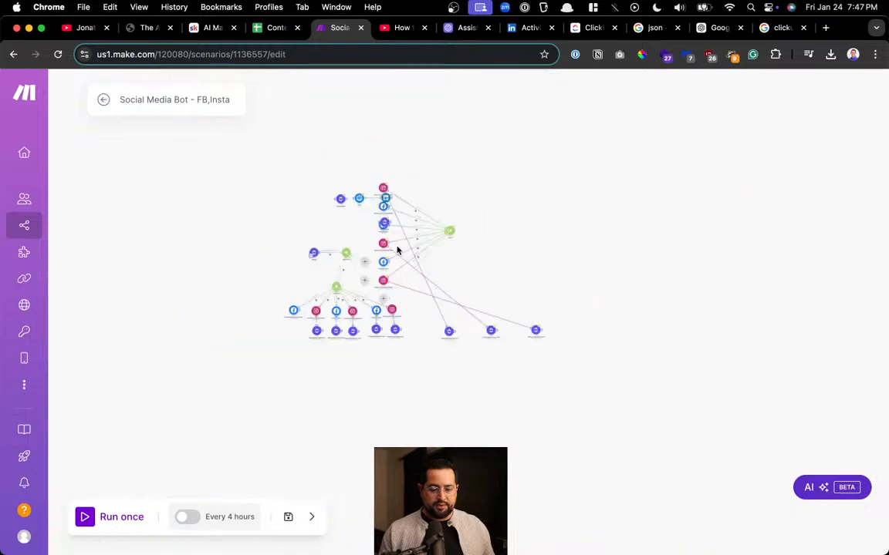
left_click_drag(383, 280, 605, 176)
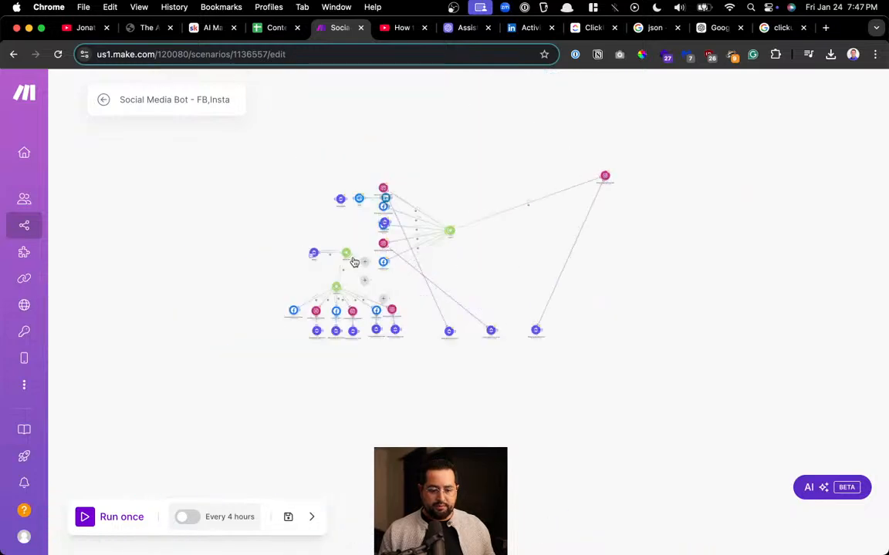
left_click_drag(383, 261, 507, 214)
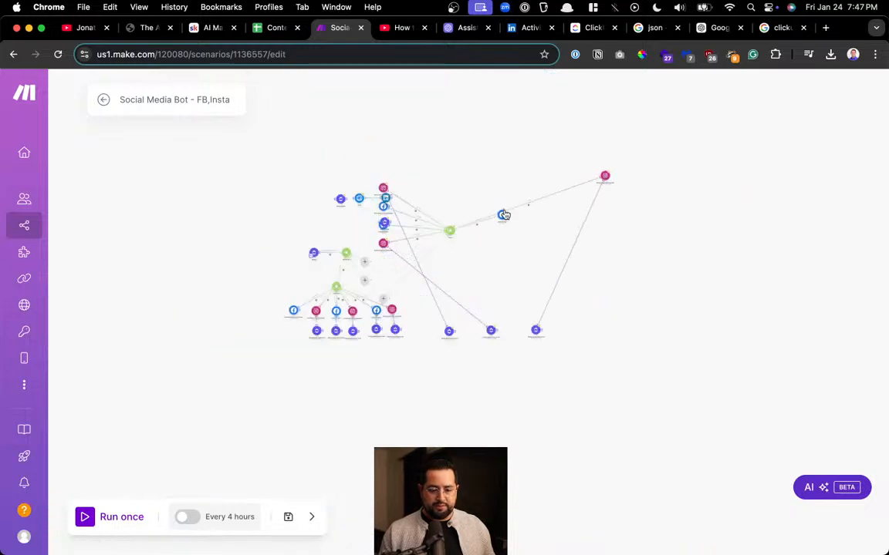
left_click_drag(383, 243, 536, 198)
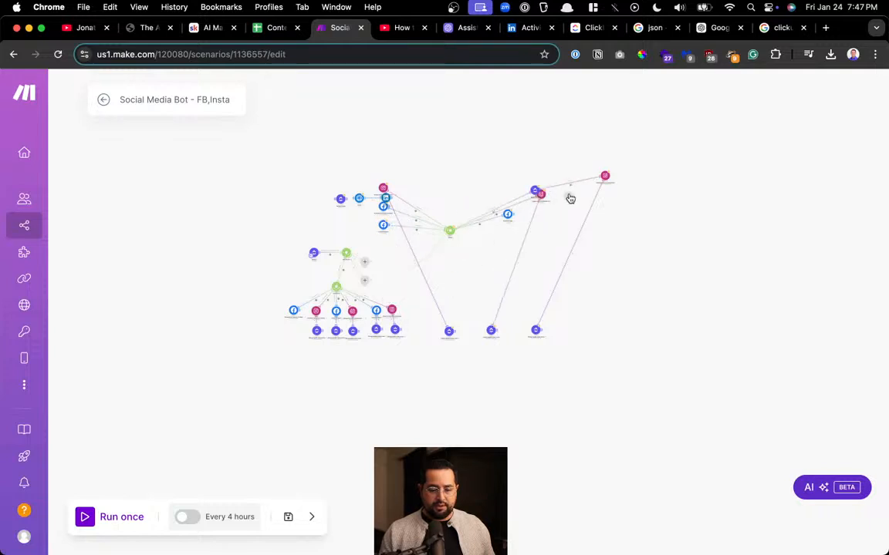
left_click_drag(447, 332, 520, 142)
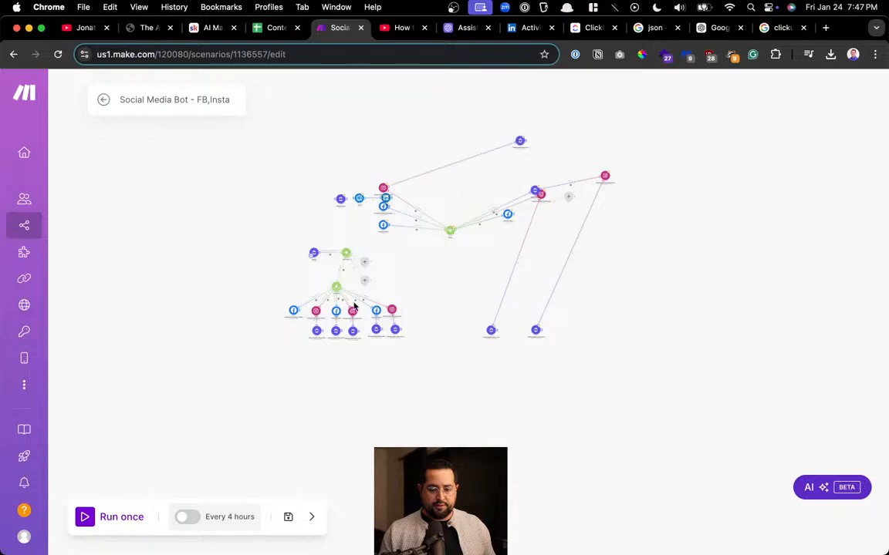
Delete the two empty placeholder modules on the Client Router's second and third routes
scroll(339, 301, "up", 10)
scroll(349, 351, "up", 5)
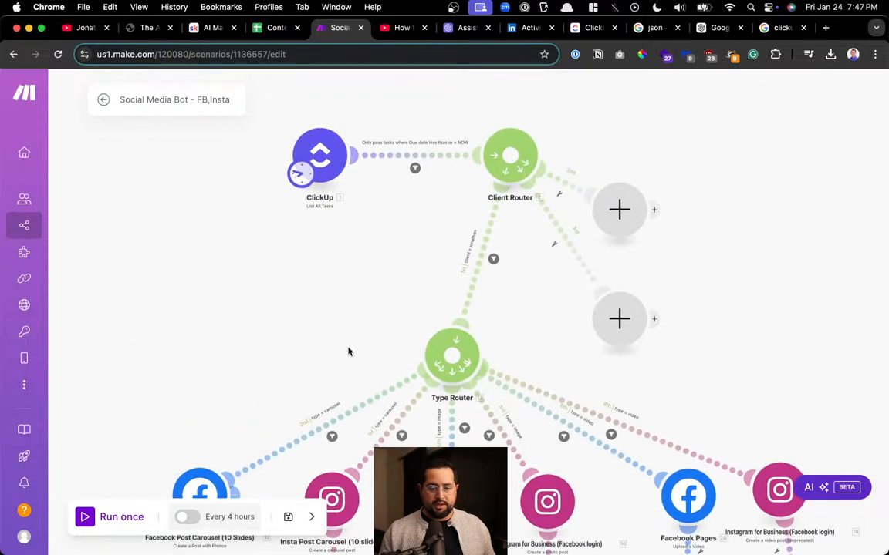
right_click(605, 317)
left_click(649, 346)
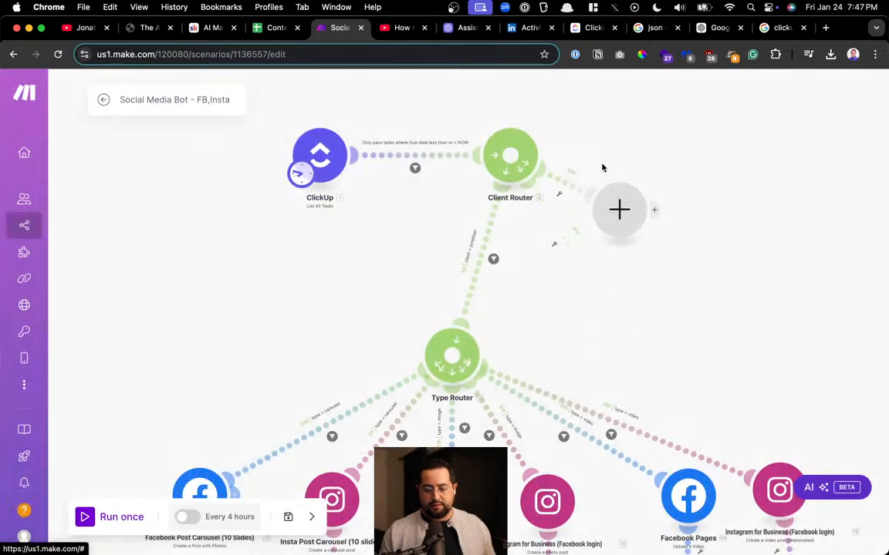
right_click(618, 192)
left_click(663, 218)
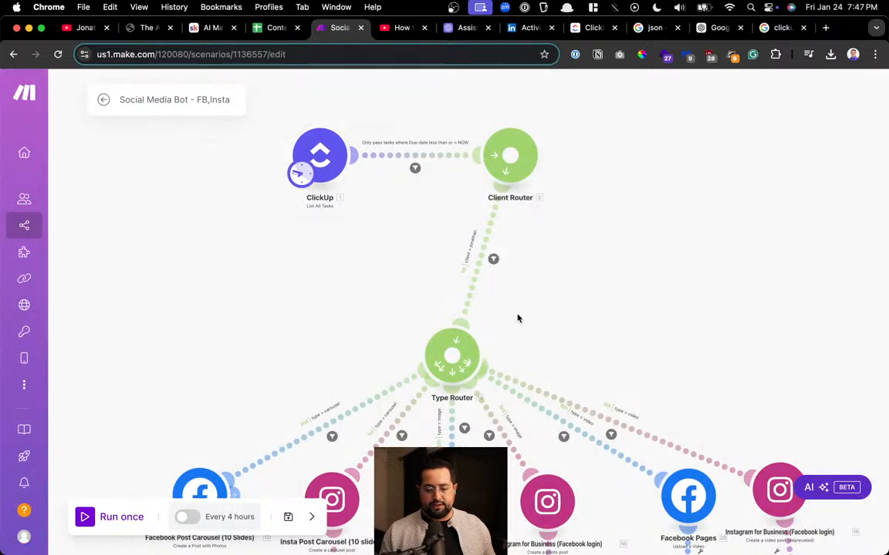
Reposition the Type Router and Client Router so that they line up vertically above the social media modules
left_click_drag(472, 351, 515, 307)
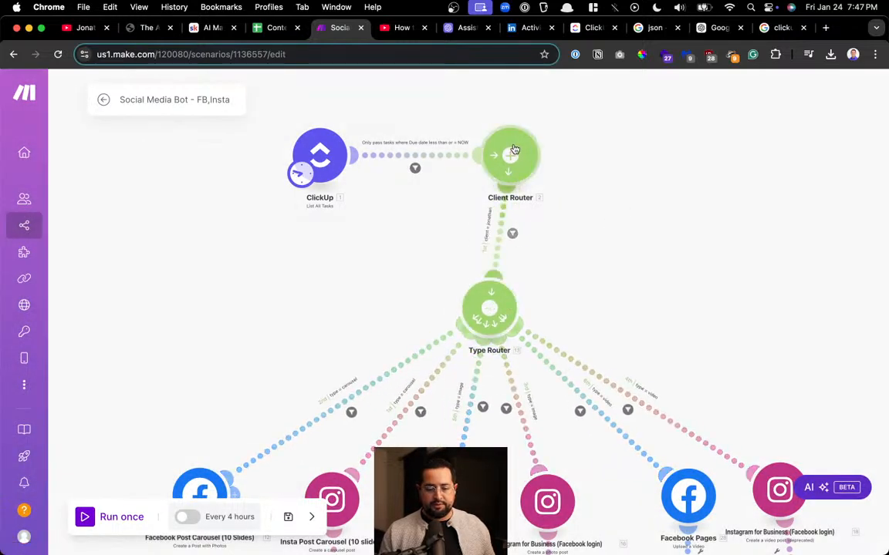
left_click_drag(511, 151, 484, 157)
scroll(616, 278, "down", 5)
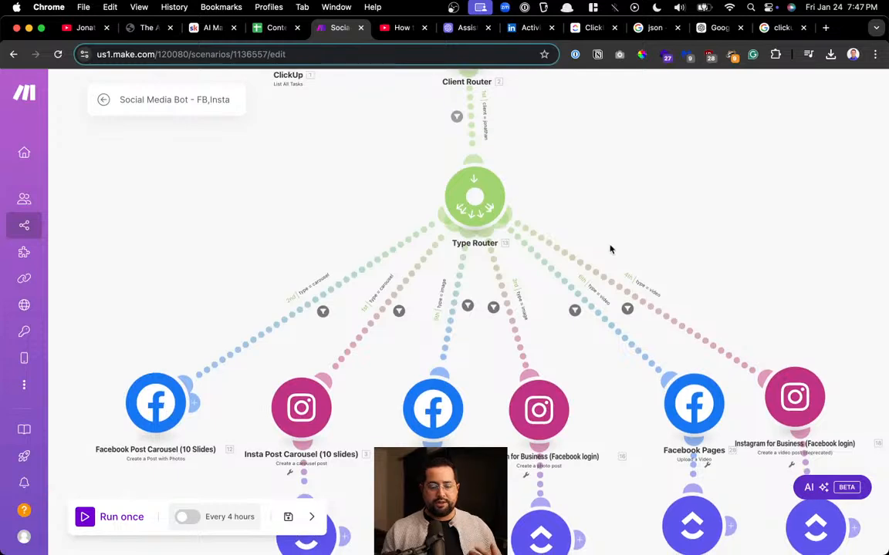
Delete the Facebook Post Carousel (10 Slides) module from the Type Router's routes
scroll(604, 233, "down", 3)
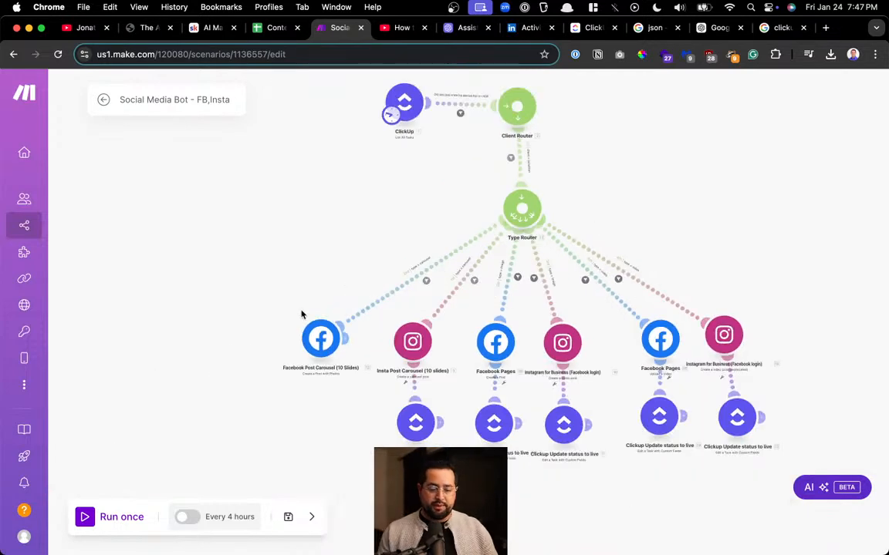
right_click(316, 349)
left_click(353, 492)
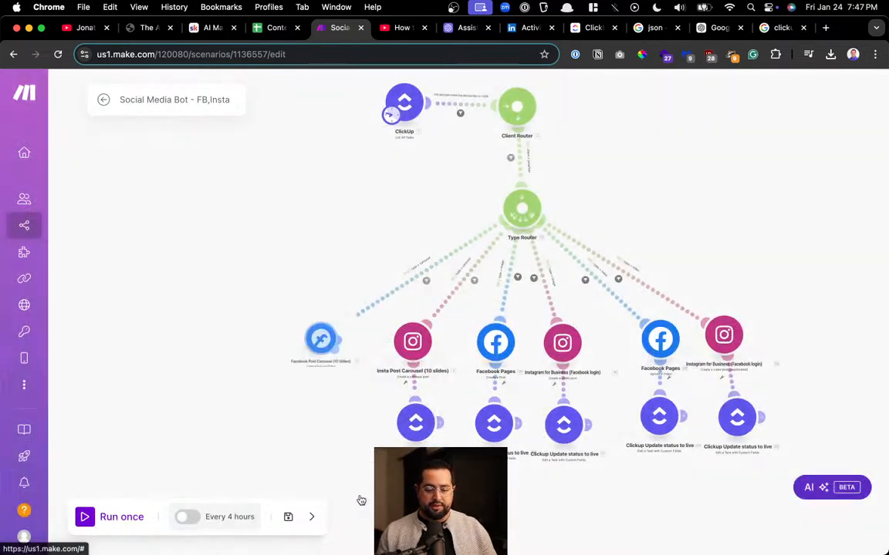
Delete the Instagram for Business video post module despite its reference, along with its Clickup Update status to live module
right_click(743, 325)
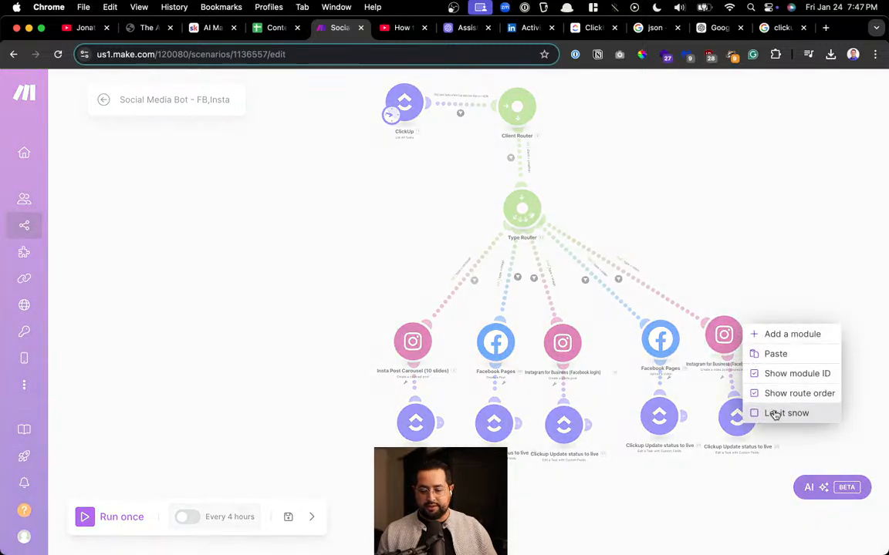
right_click(723, 330)
left_click(789, 257)
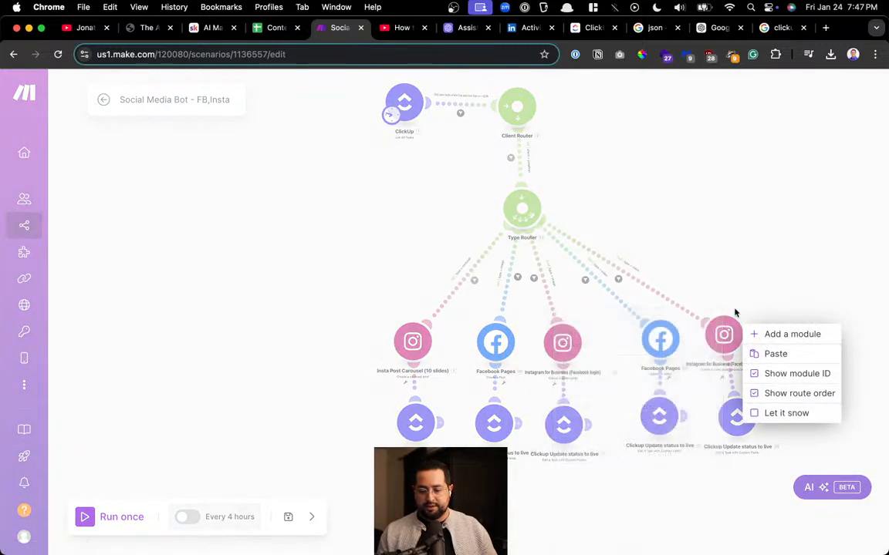
left_click(746, 293)
right_click(725, 336)
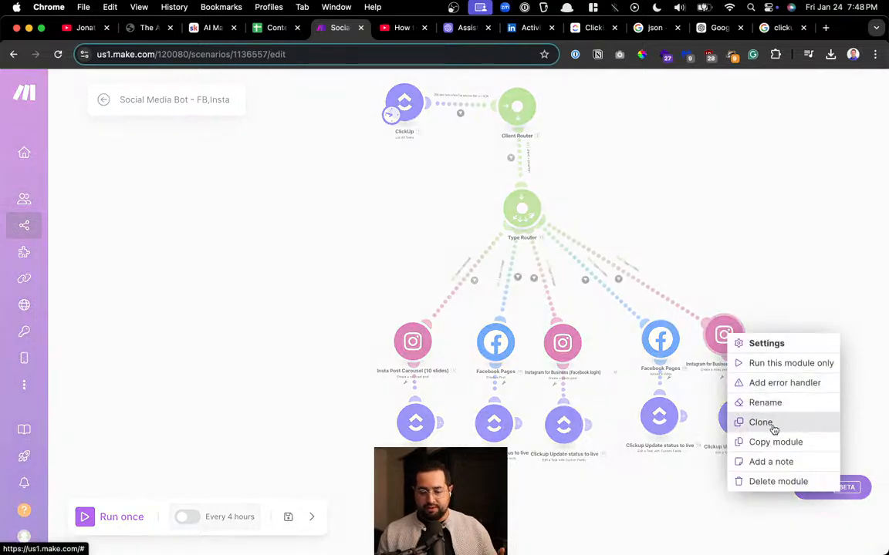
left_click(775, 481)
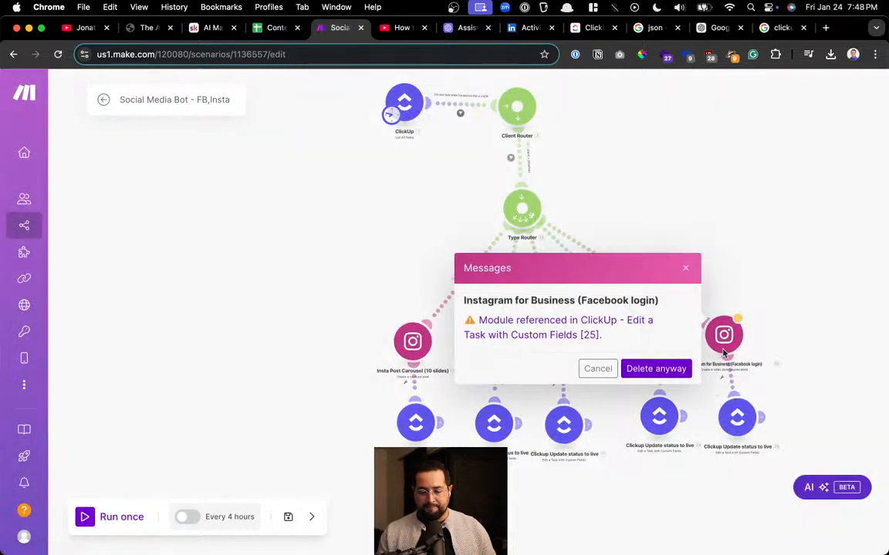
left_click(655, 372)
right_click(736, 417)
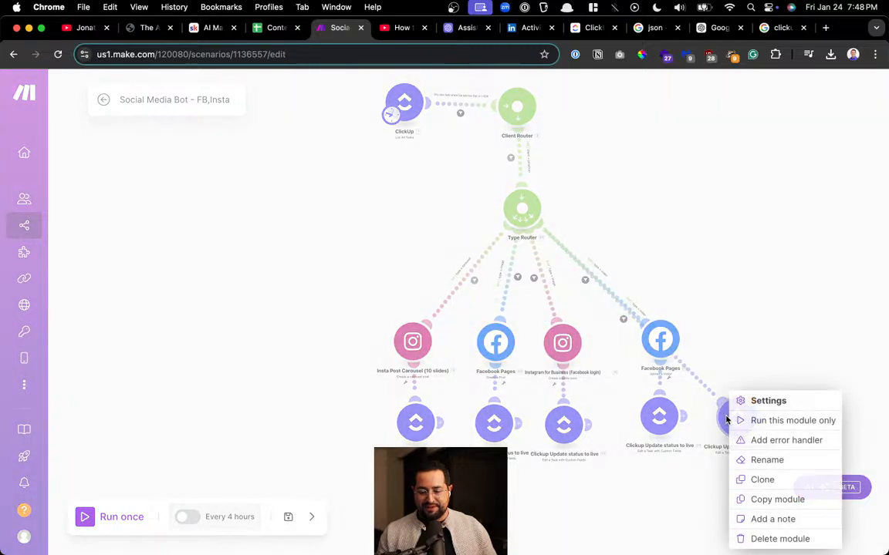
left_click(773, 538)
Delete the Facebook Pages Upload a Video module and the Clickup Update status to live module attached to it
right_click(665, 346)
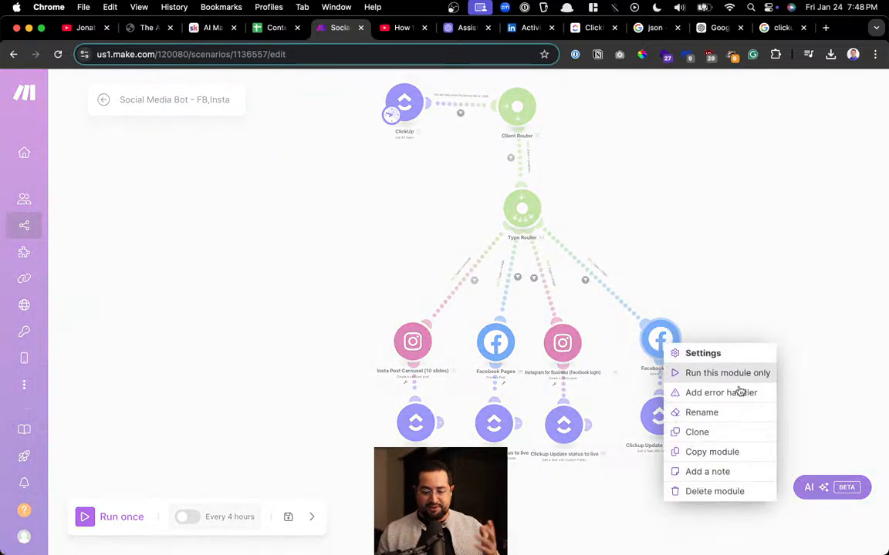
left_click(705, 499)
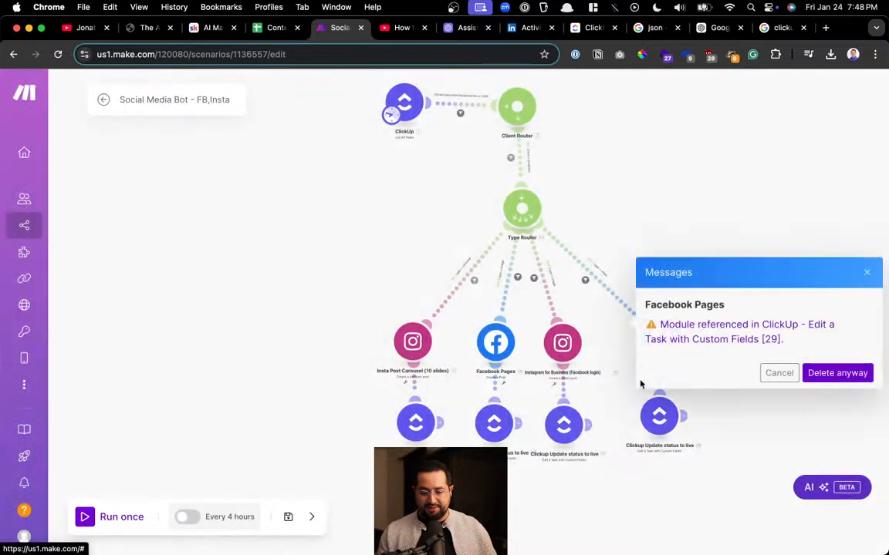
left_click(814, 377)
right_click(657, 416)
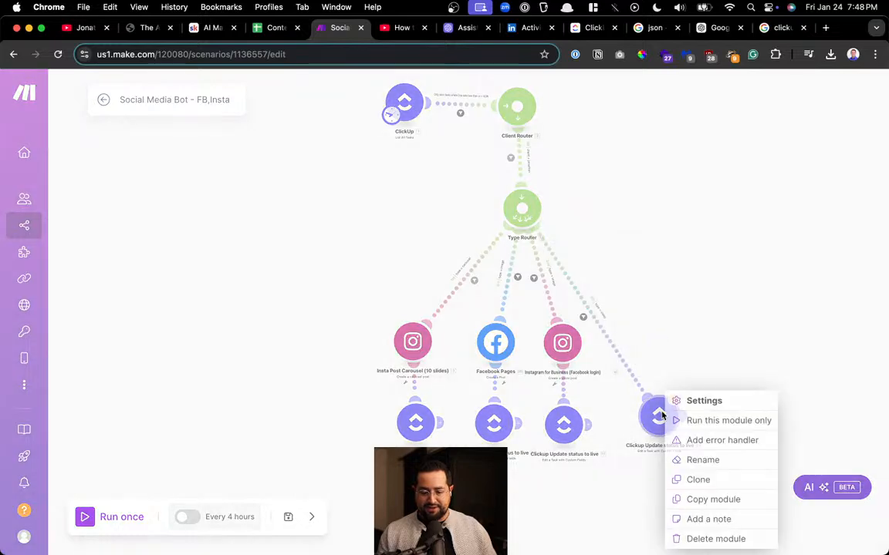
left_click(679, 538)
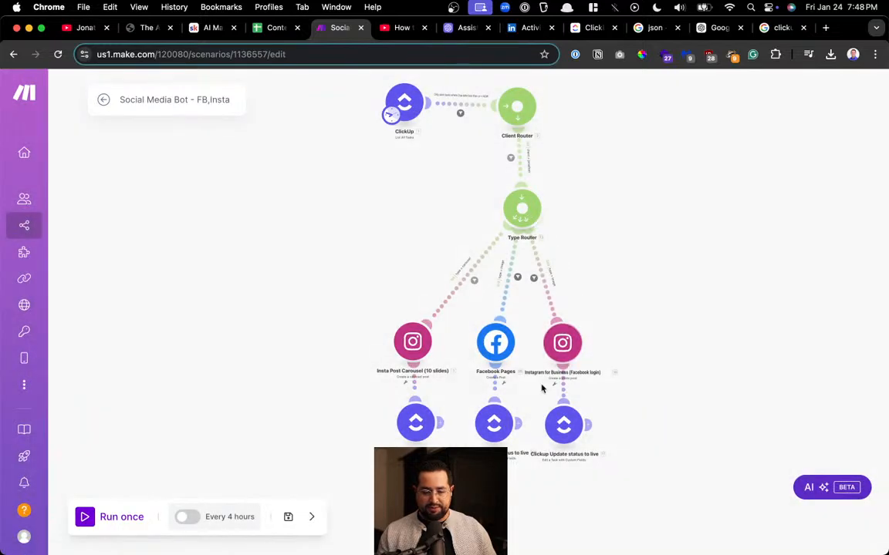
Delete the Insta Post Carousel (10 slides) module and the ClickUp module attached to it
right_click(416, 347)
left_click(455, 469)
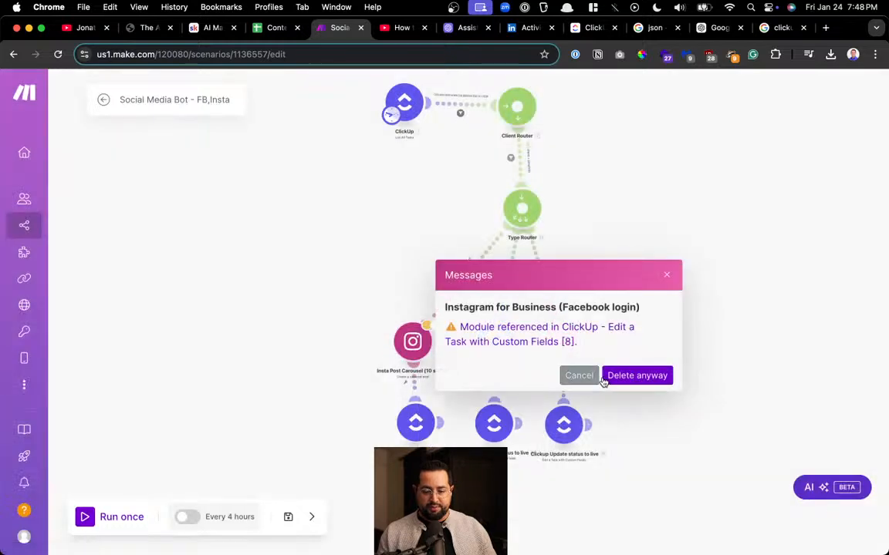
left_click(634, 374)
right_click(431, 408)
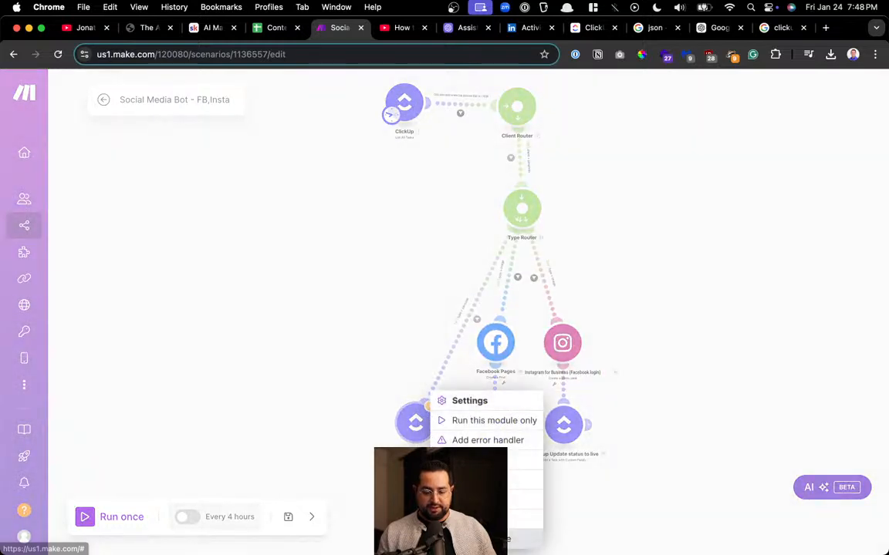
left_click(467, 518)
Reposition the Client Router diagonally between the ClickUp List All Tasks module and the Type Router, and review the remaining flow
left_click_drag(576, 223, 574, 294)
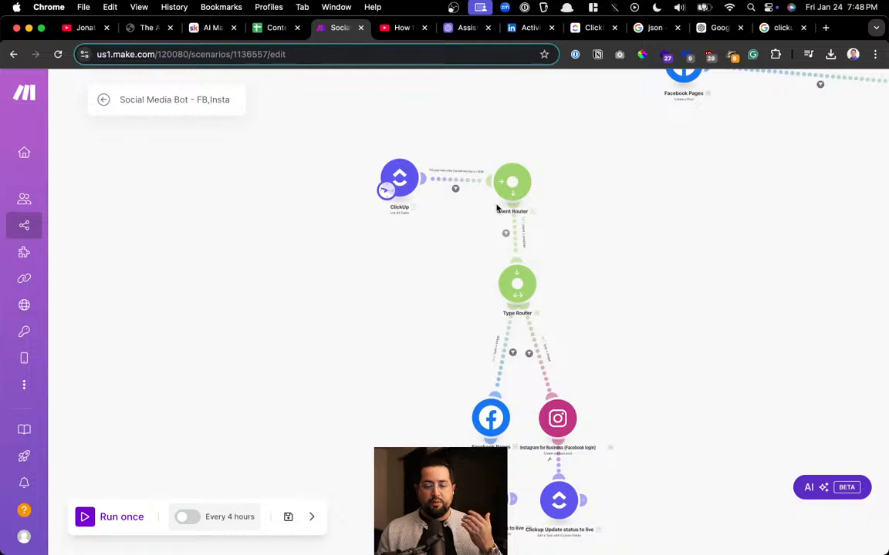
left_click_drag(512, 182, 462, 221)
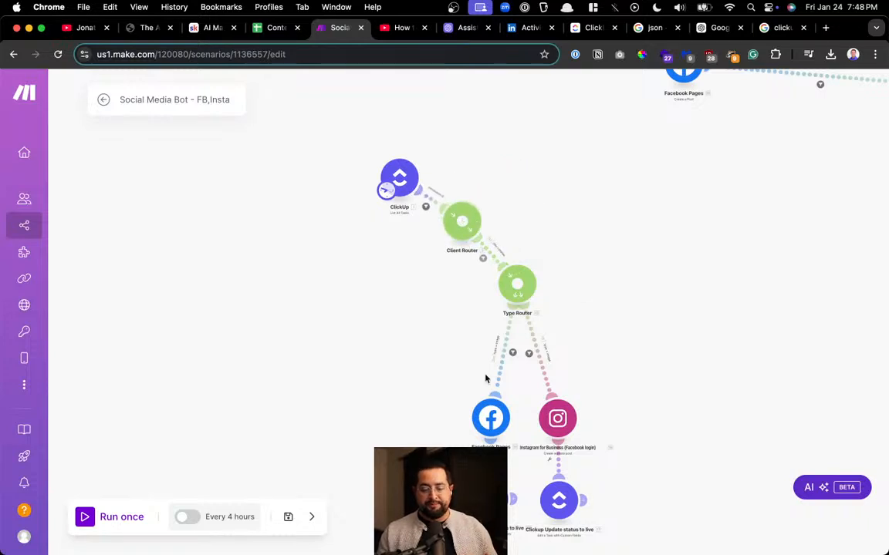
scroll(510, 437, "up", 3)
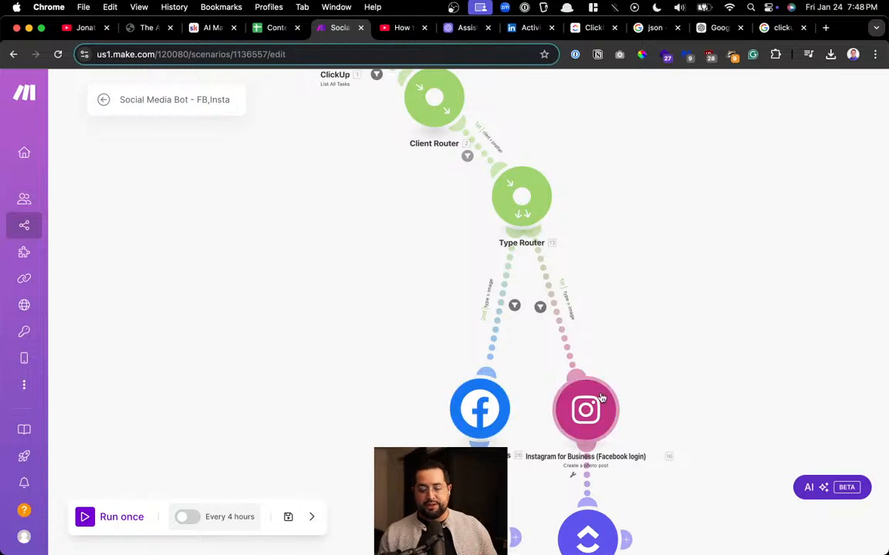
scroll(347, 212, "up", 5)
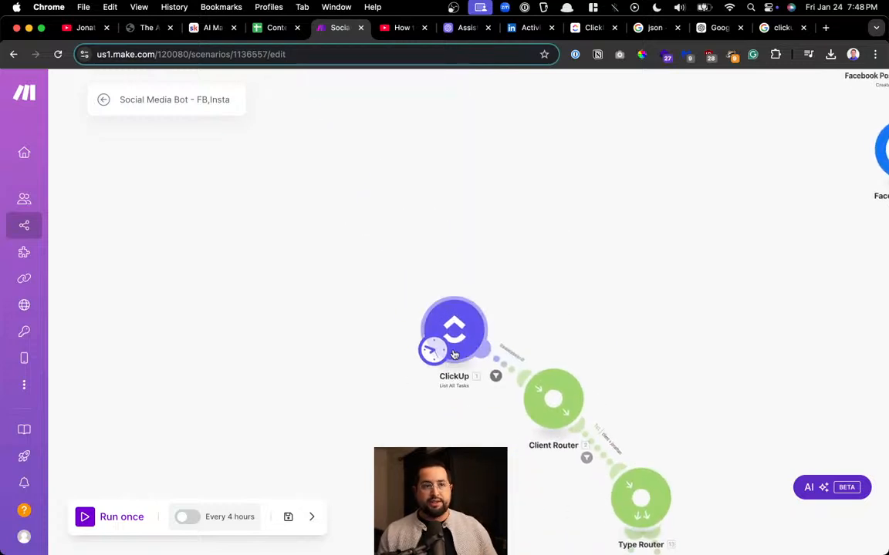
scroll(457, 353, "down", 5)
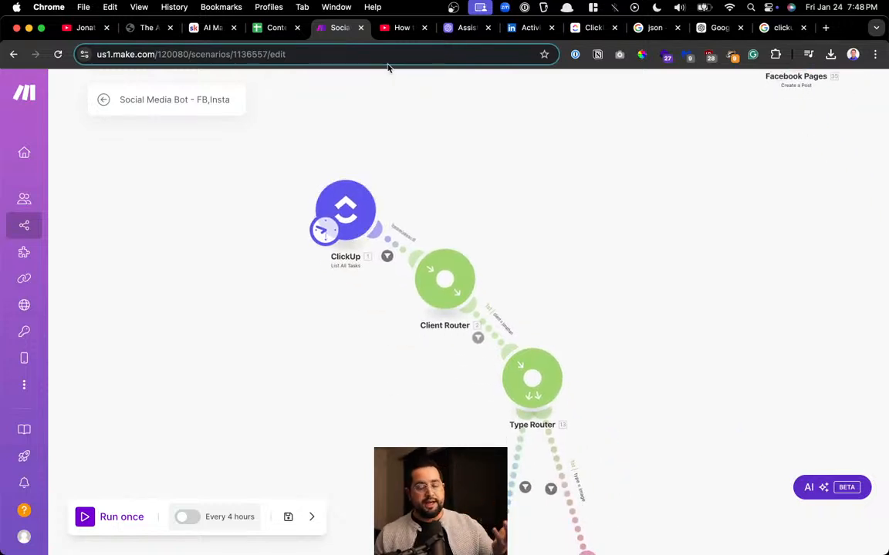
scroll(370, 243, "down", 2)
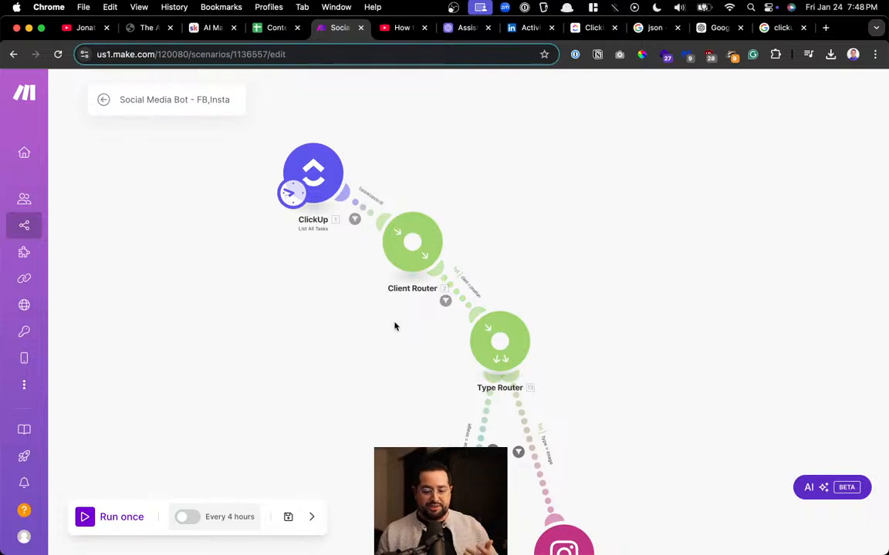
left_click_drag(395, 323, 252, 266)
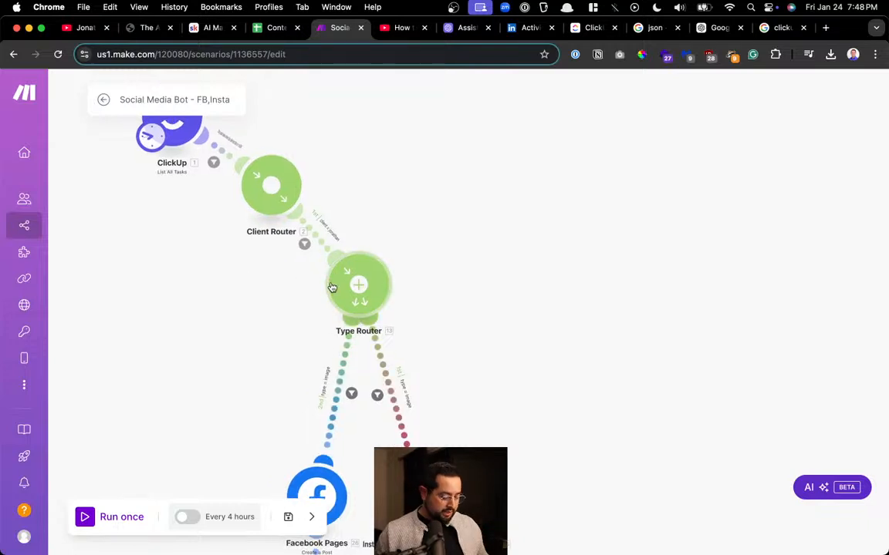
Search Google for "ideogram" in a new tab and open the Ideogram website
key("ctrl+t")
type("ideogram")
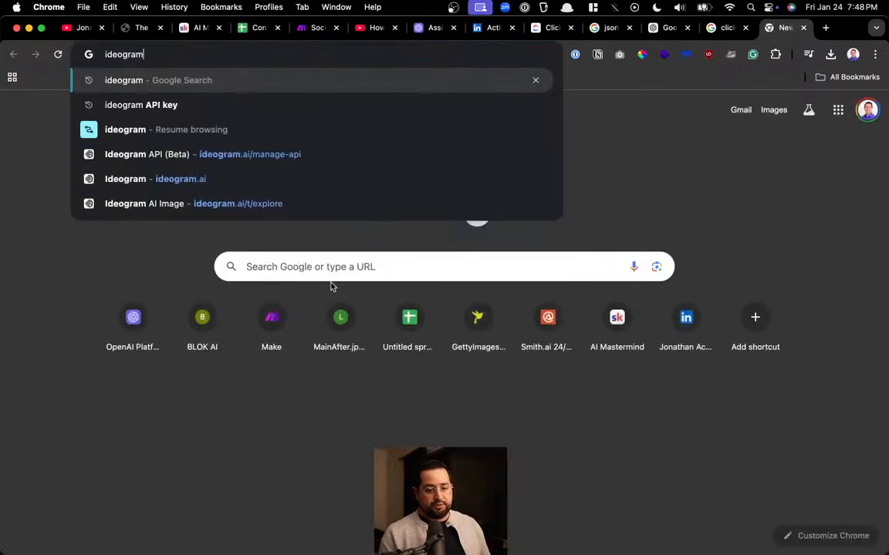
key("Return")
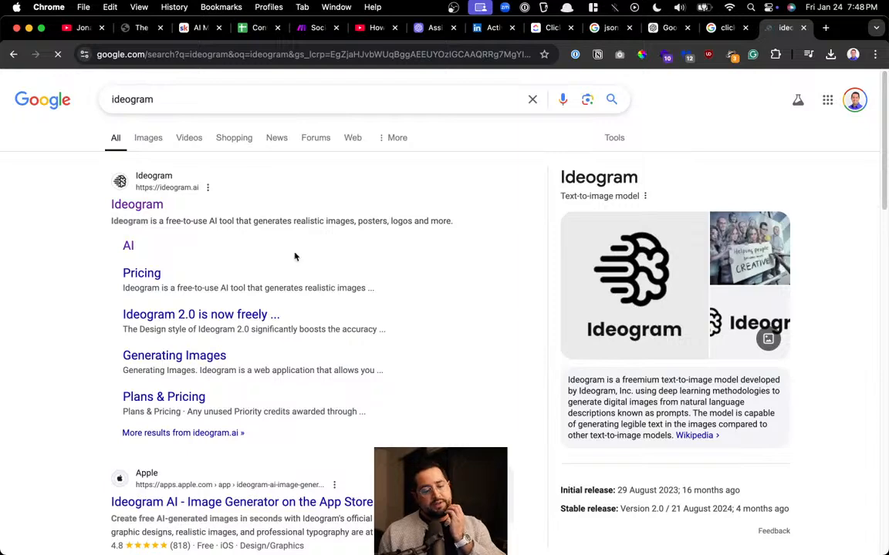
left_click(160, 208)
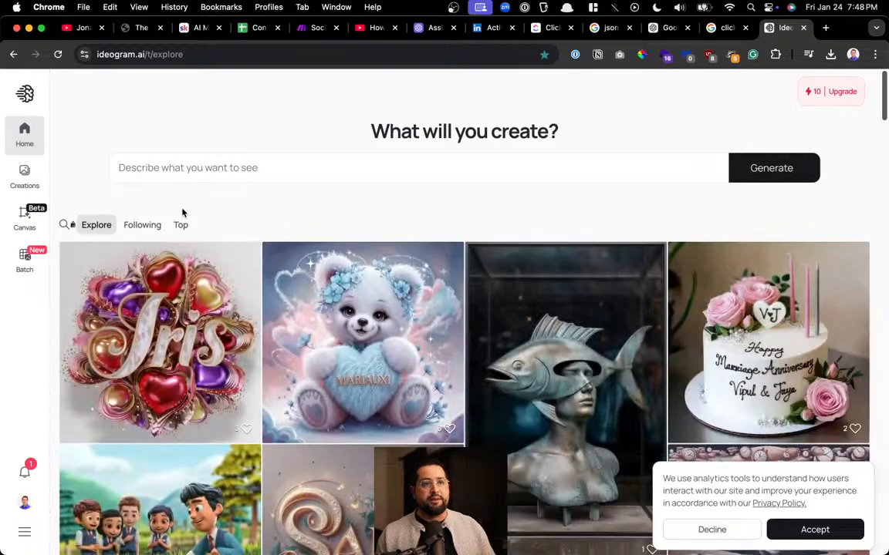
left_click(185, 163)
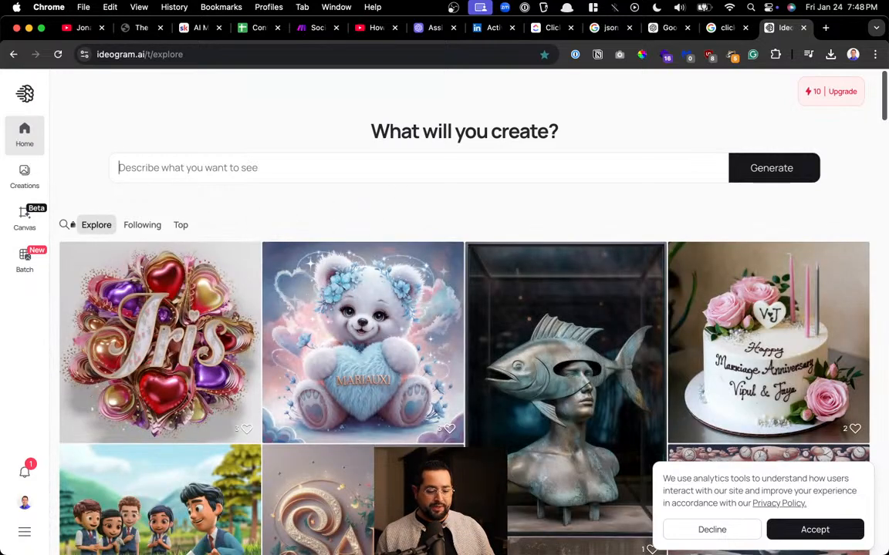
left_click(26, 533)
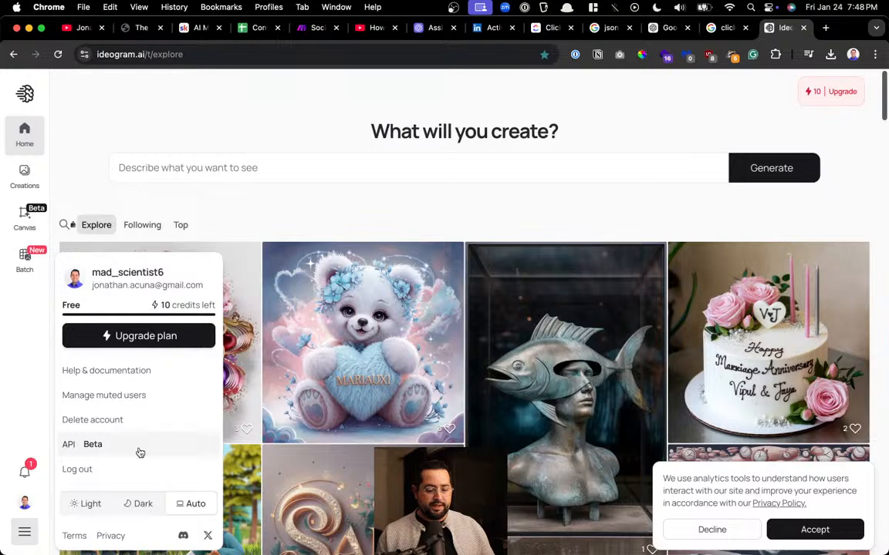
left_click(88, 446)
left_click_drag(88, 447, 158, 205)
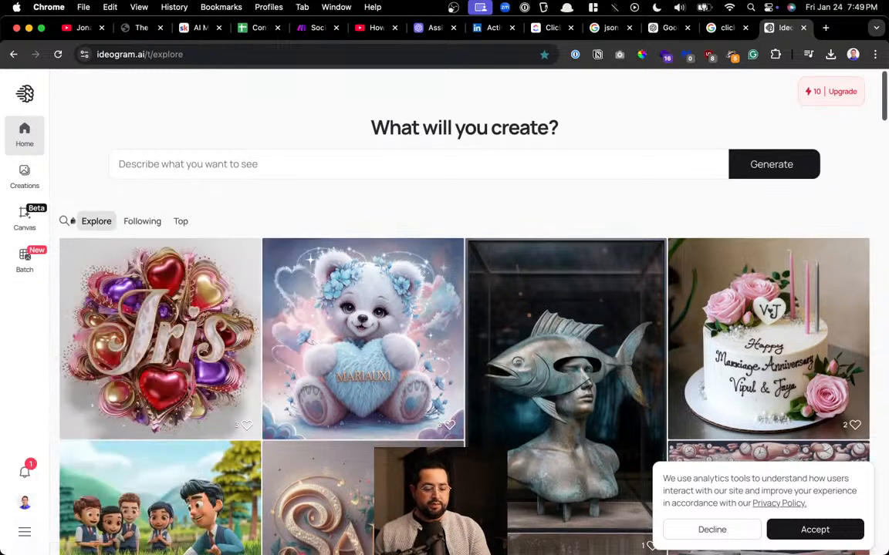
left_click(21, 534)
scroll(94, 442, "up", 5)
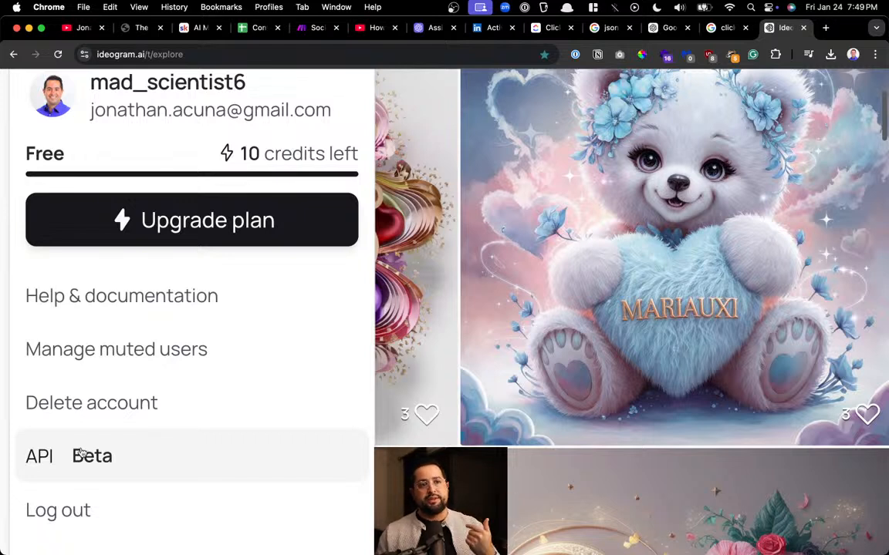
scroll(81, 453, "down", 5)
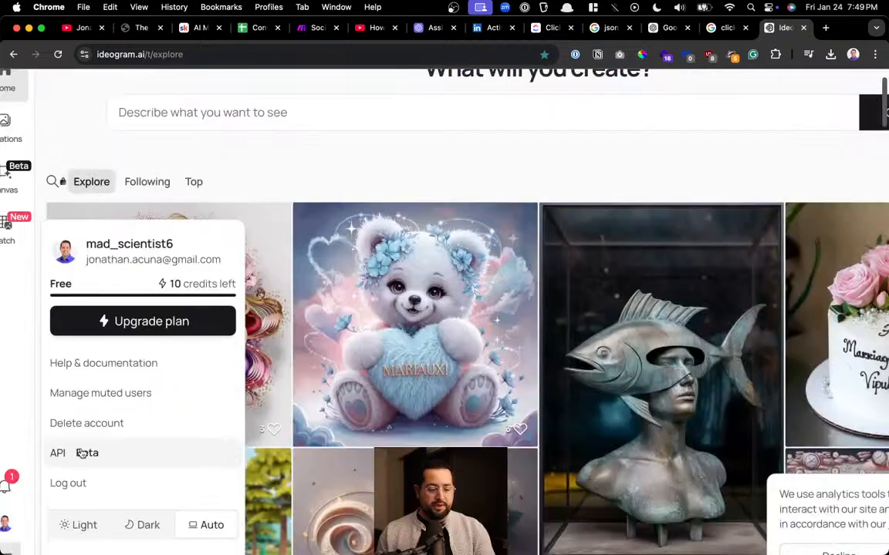
scroll(81, 453, "down", 3)
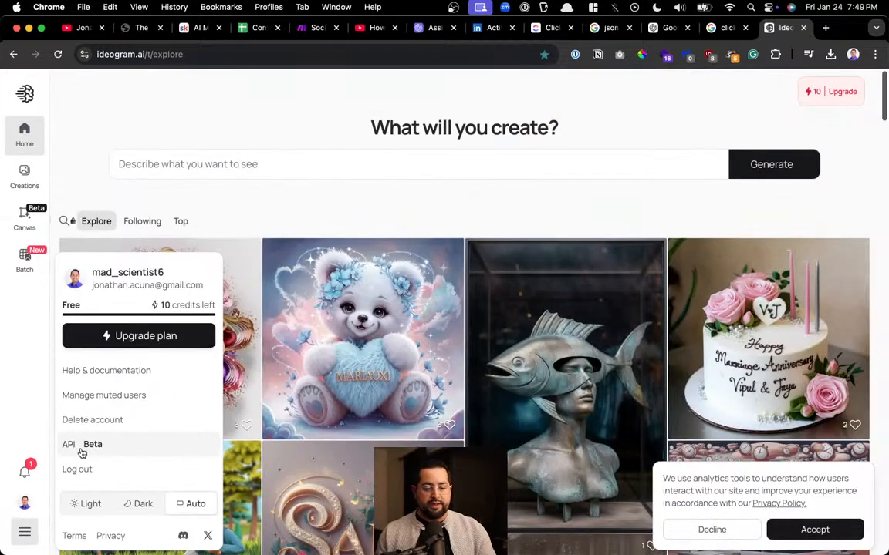
left_click(359, 210)
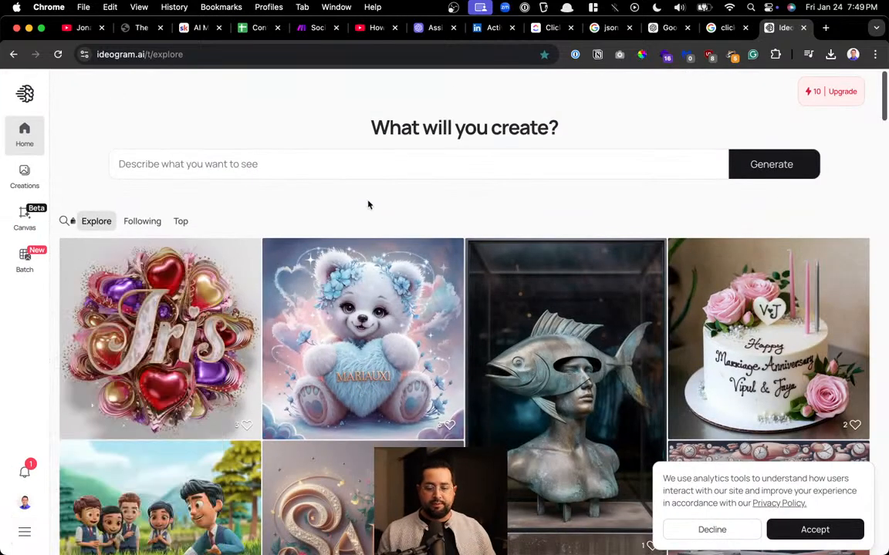
Close the Ideogram tab and review the Facebook Pages and Instagram branches below the Type Router in the Make scenario
left_click(804, 28)
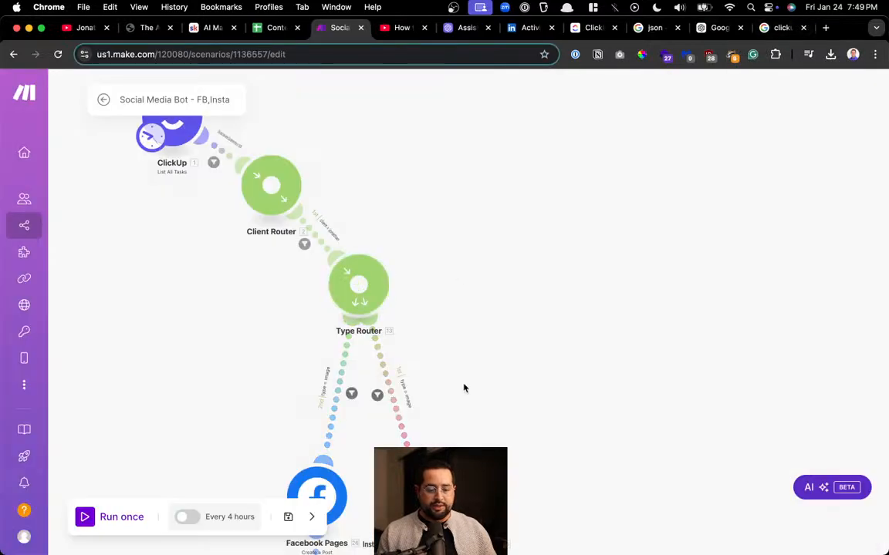
left_click_drag(434, 405, 506, 159)
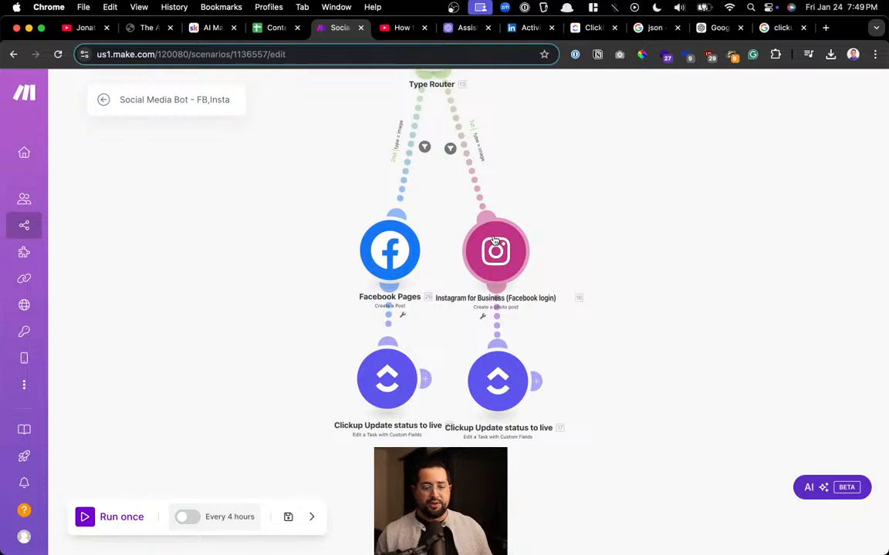
Close the YouTube tab about auto-posting to LinkedIn and bring up the ClickUp website
left_click(399, 28)
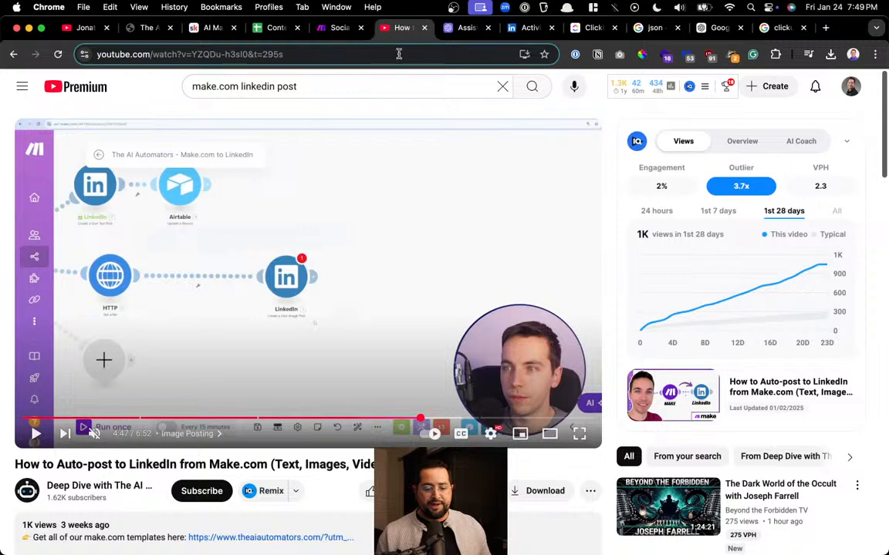
key("super+w")
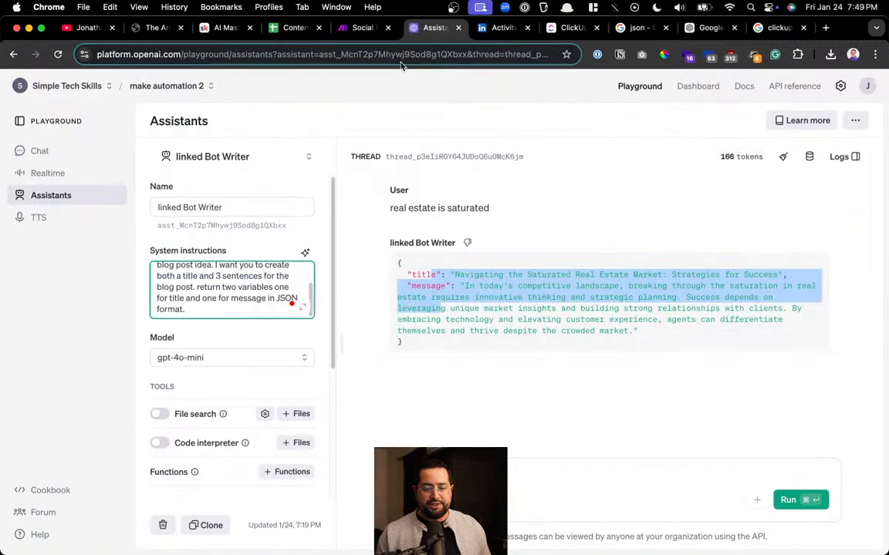
left_click(497, 29)
key("ctrl+Tab")
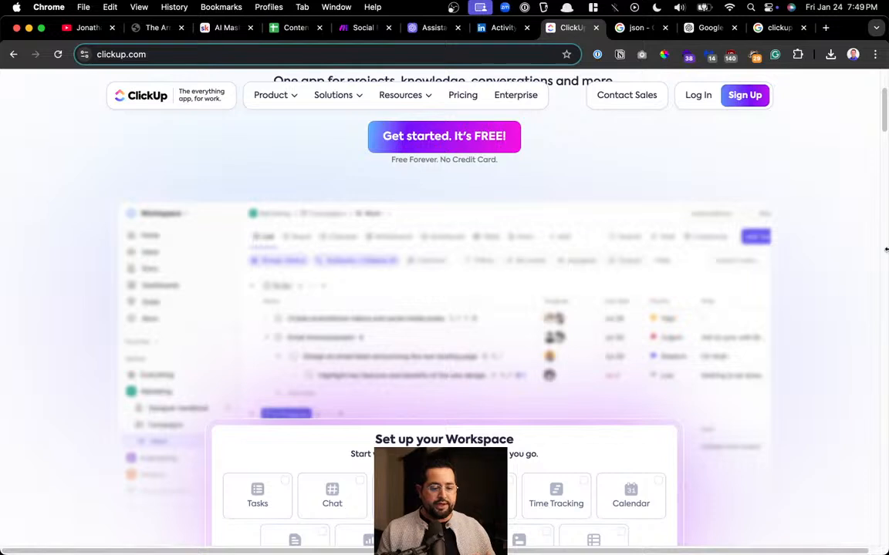
mouse_move(887, 553)
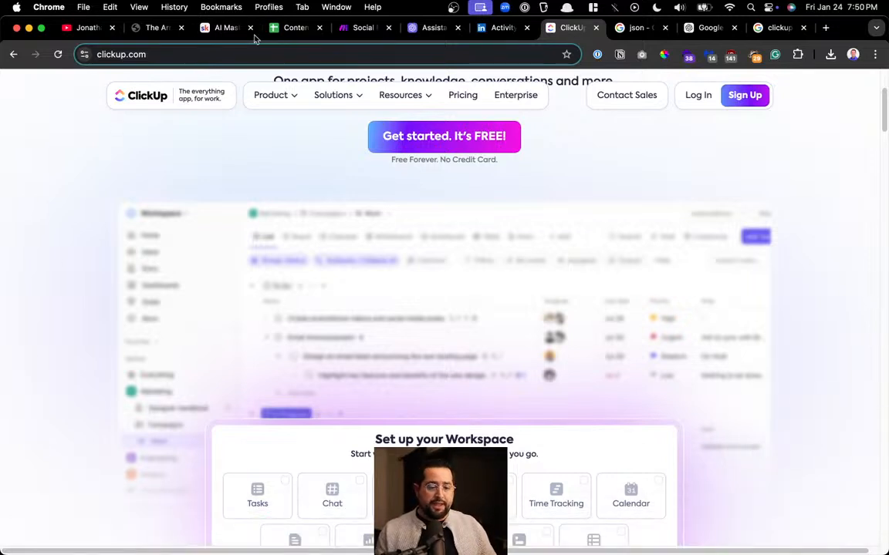
Open the AI Mastermind calendar on Skool and examine the Q&A and Learn AI Live sessions for January 2025
left_click(217, 29)
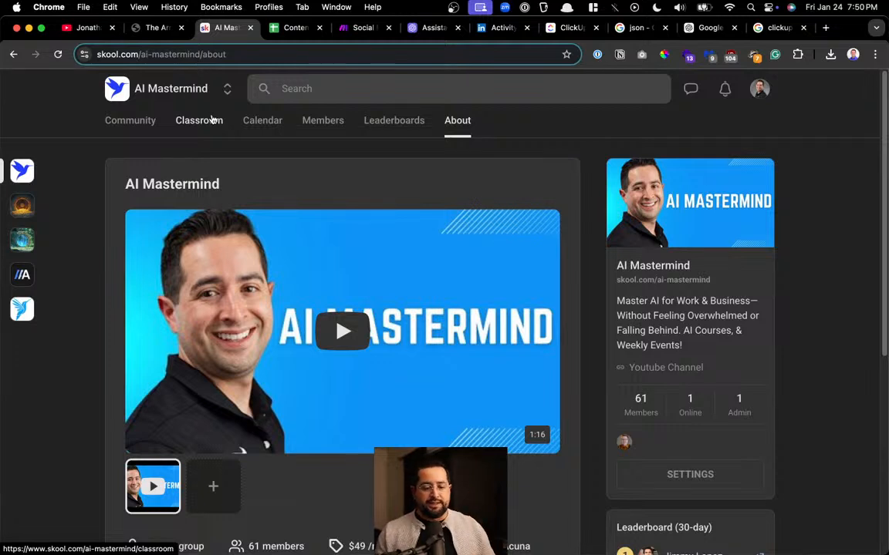
left_click(262, 131)
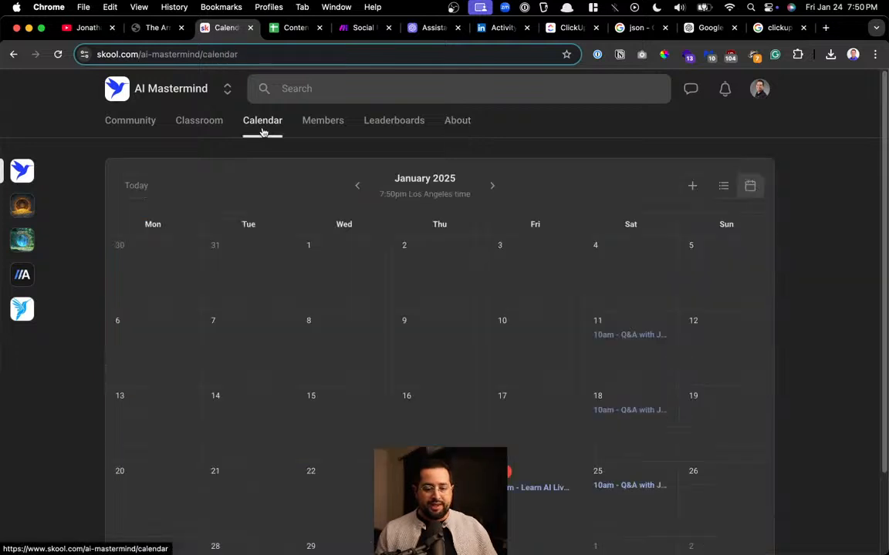
scroll(464, 355, "down", 3)
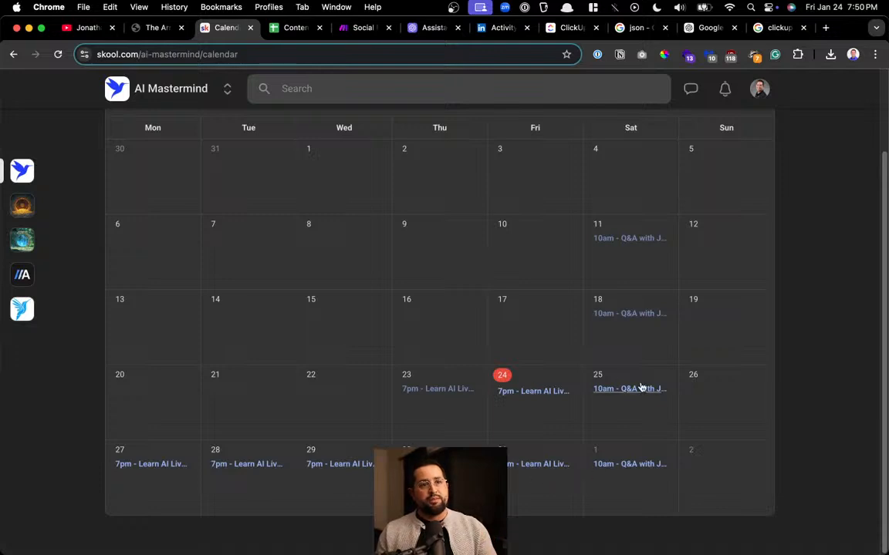
scroll(639, 389, "up", 5)
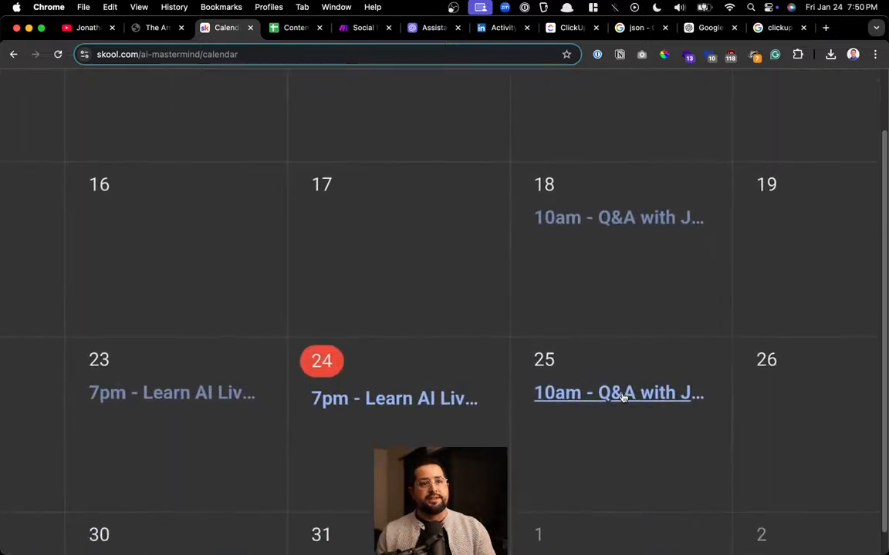
scroll(623, 396, "down", 5)
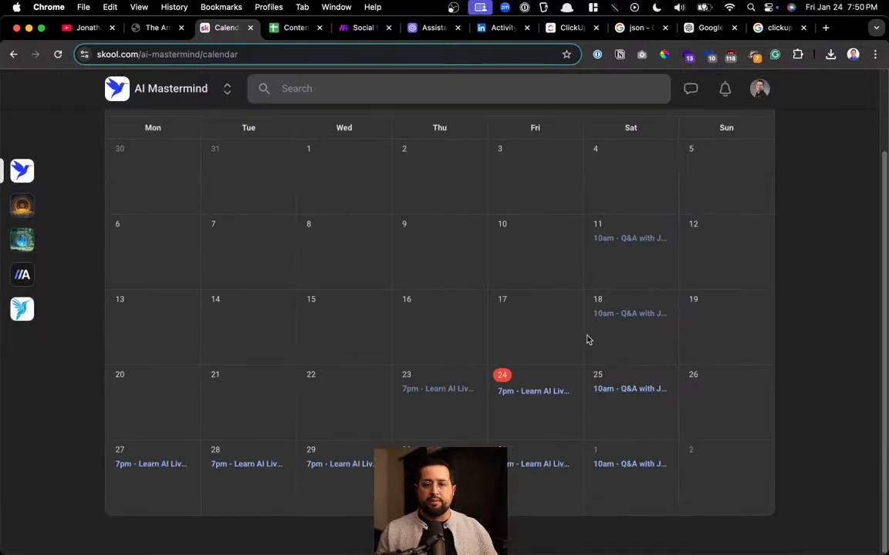
scroll(257, 257, "up", 3)
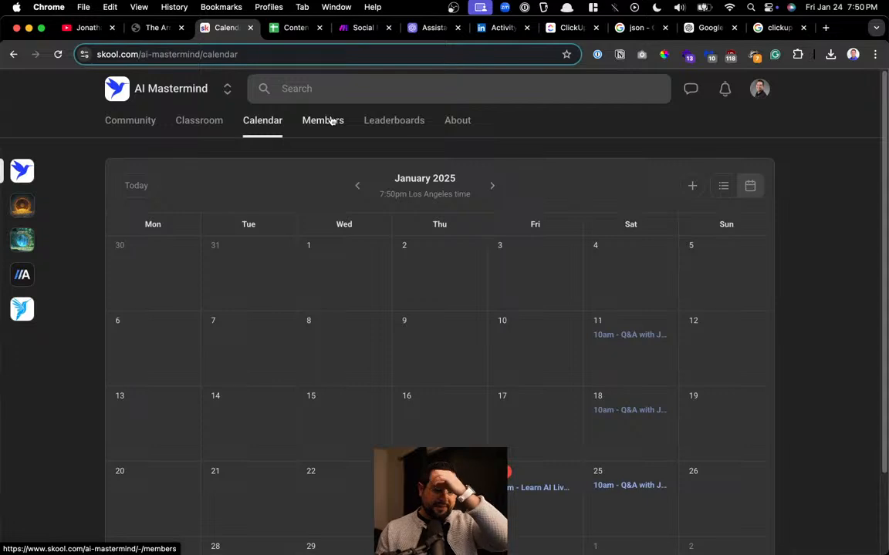
View the AI Mastermind classroom courses, focusing on the 30 Day AI Challenge, and open the Community feed
left_click(216, 121)
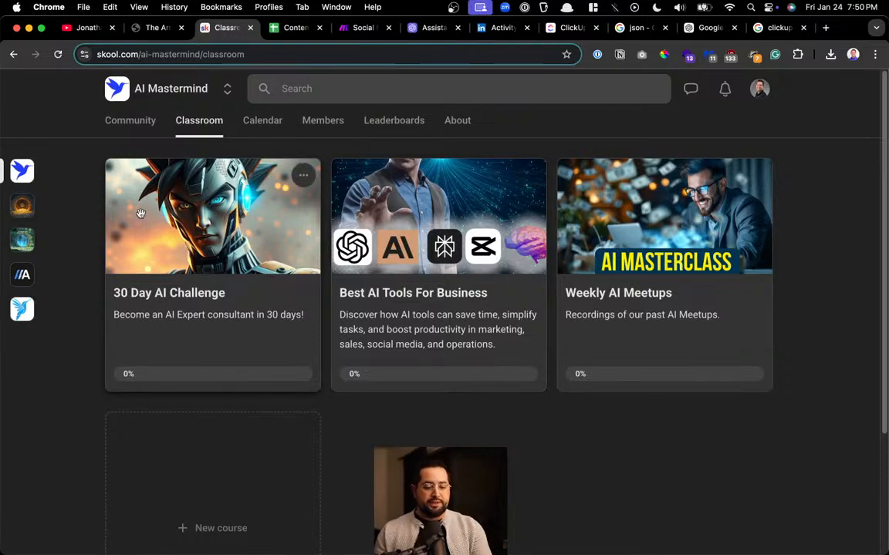
scroll(140, 213, "up", 5)
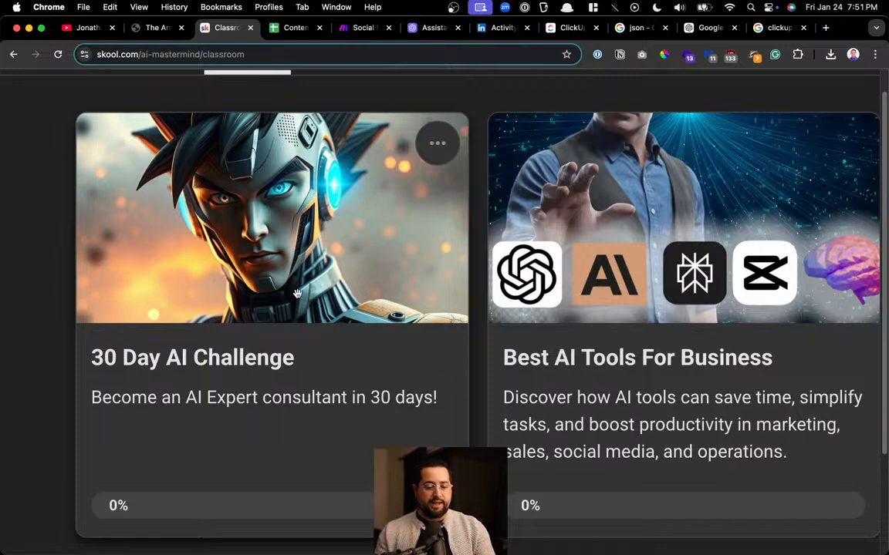
scroll(297, 293, "down", 5)
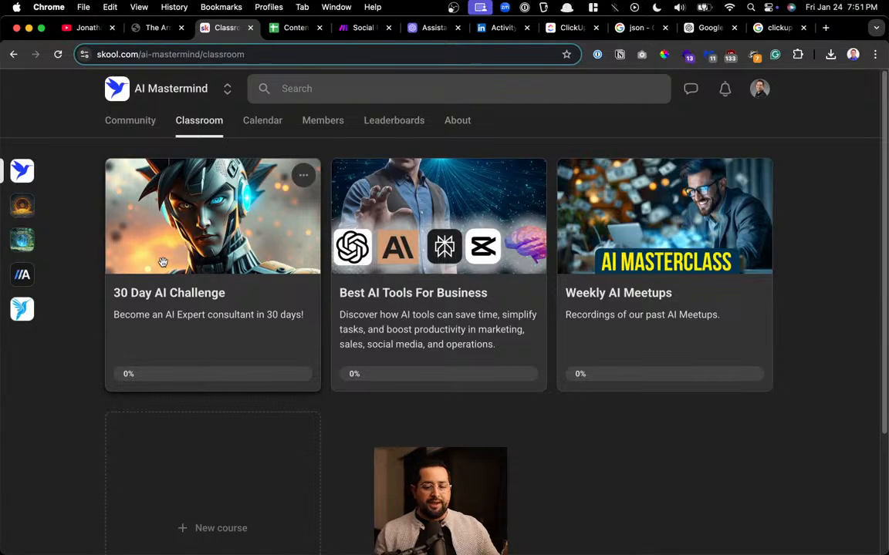
left_click(141, 135)
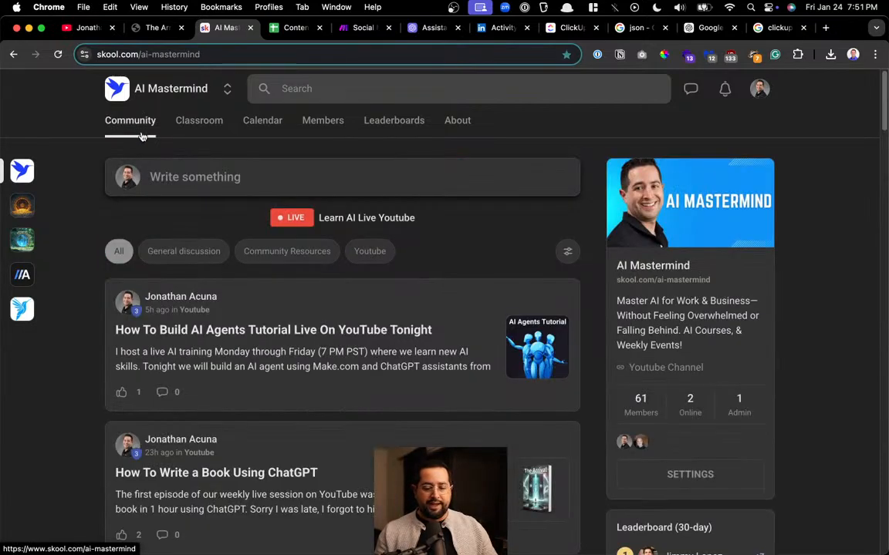